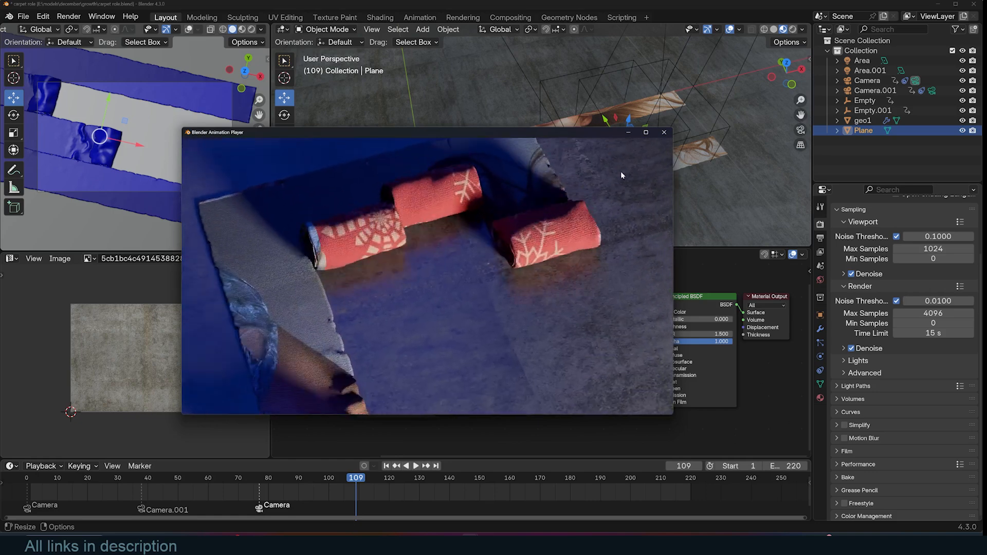
Step: Close the rendered preview, select the carpet roll object geo1 and play part of its animation in the viewport
{"action": "key", "text": "Escape"}
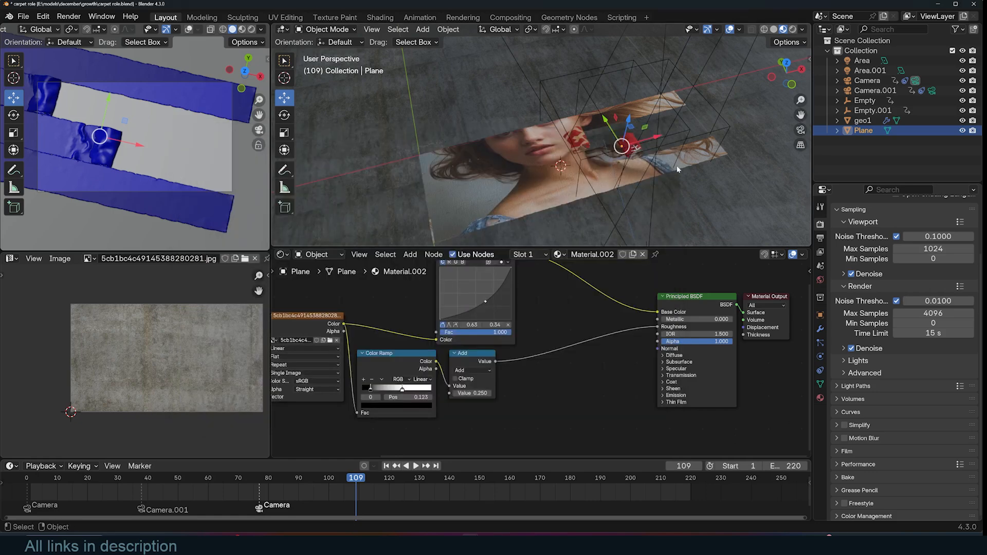
{"action": "middle_click_drag", "start_coordinate": [656, 126], "coordinate": [628, 96]}
{"action": "scroll", "coordinate": [641, 145], "scroll_direction": "up", "scroll_amount": 4}
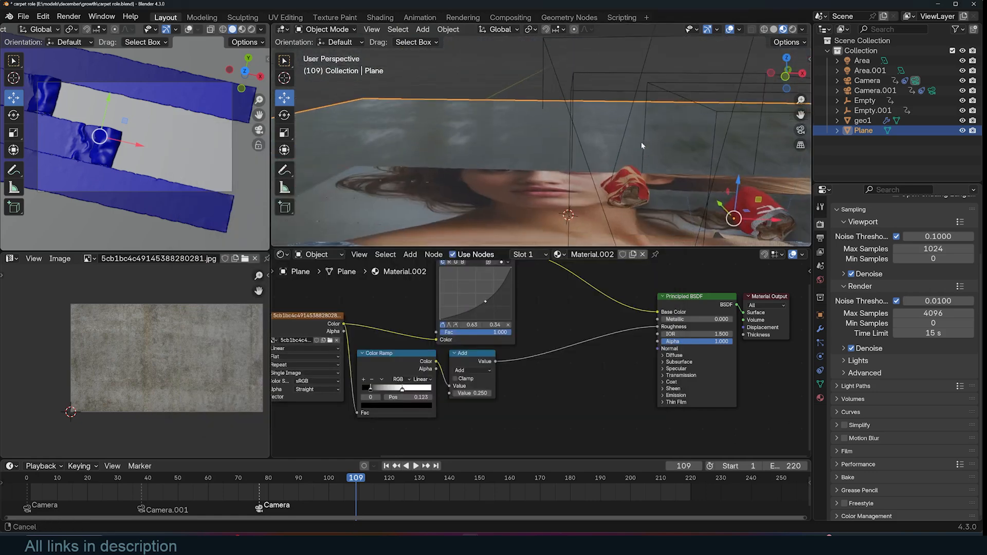
{"action": "middle_click_drag", "start_coordinate": [642, 145], "coordinate": [612, 106], "text": "shift"}
{"action": "left_click", "coordinate": [591, 157]}
{"action": "key", "text": "space"}
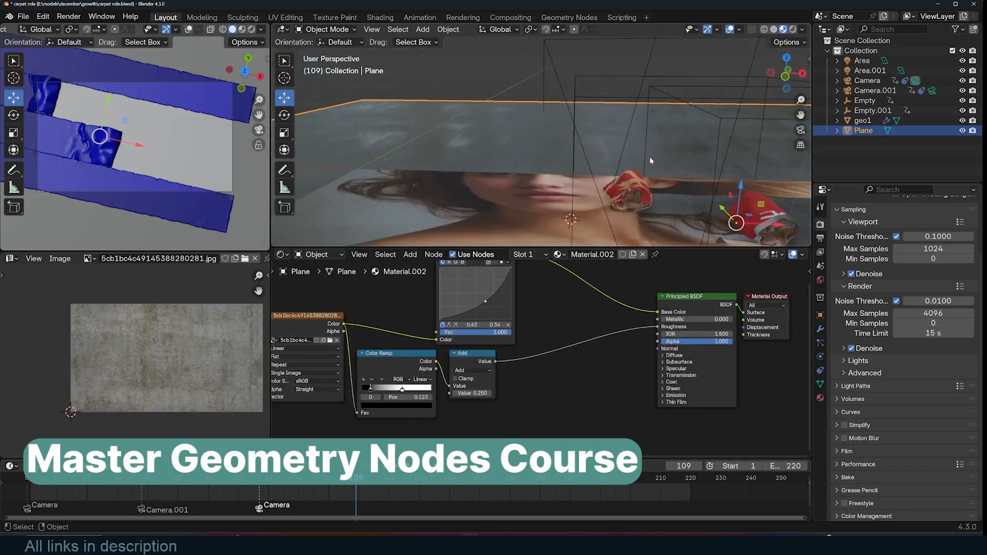
{"action": "middle_click_drag", "start_coordinate": [651, 161], "coordinate": [603, 136]}
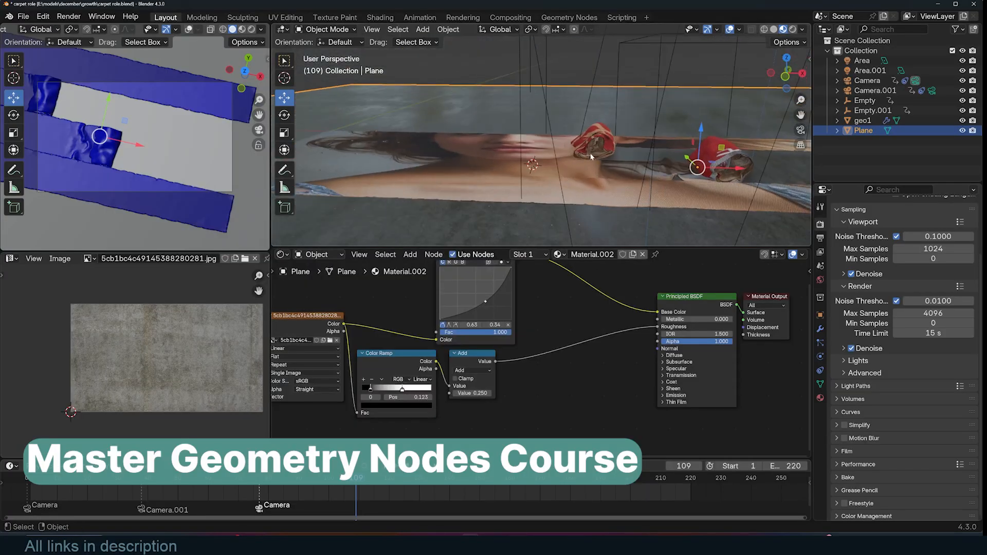
{"action": "left_click", "coordinate": [592, 157]}
{"action": "key", "text": "space"}
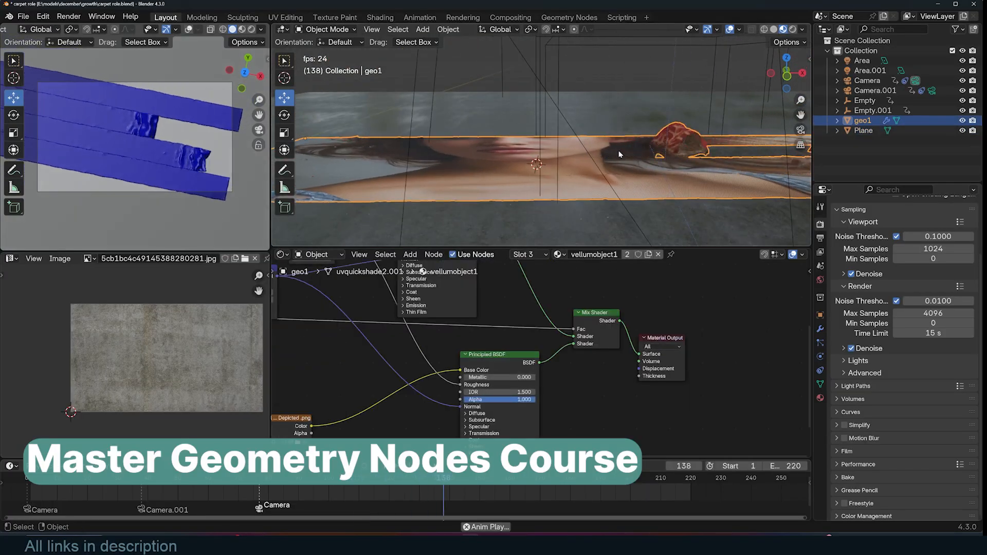
{"action": "key", "text": "space"}
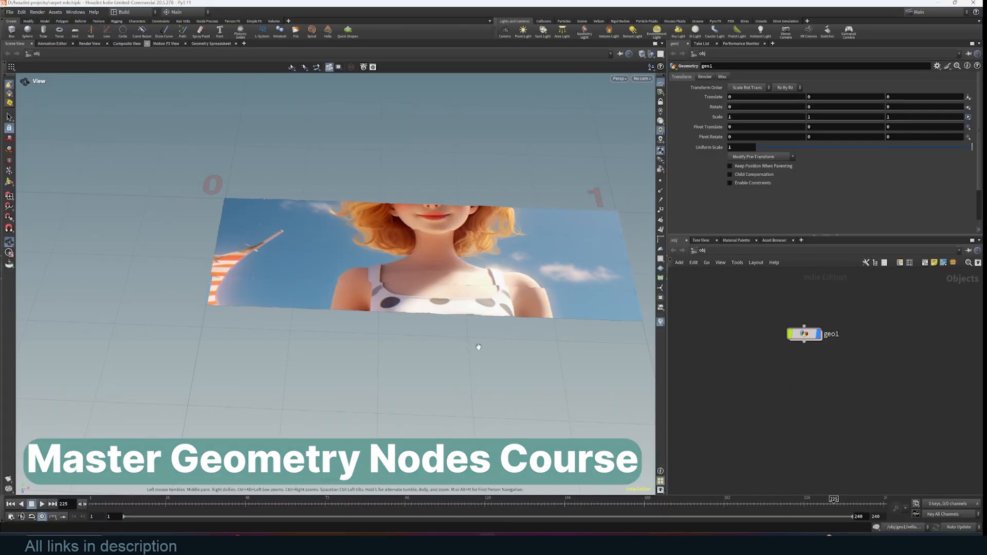
Step: Switch to Blender, add a plane mesh and place an unconnected Instance on Points node in its geometry node tree
{"action": "left_click_drag", "start_coordinate": [478, 347], "coordinate": [502, 335]}
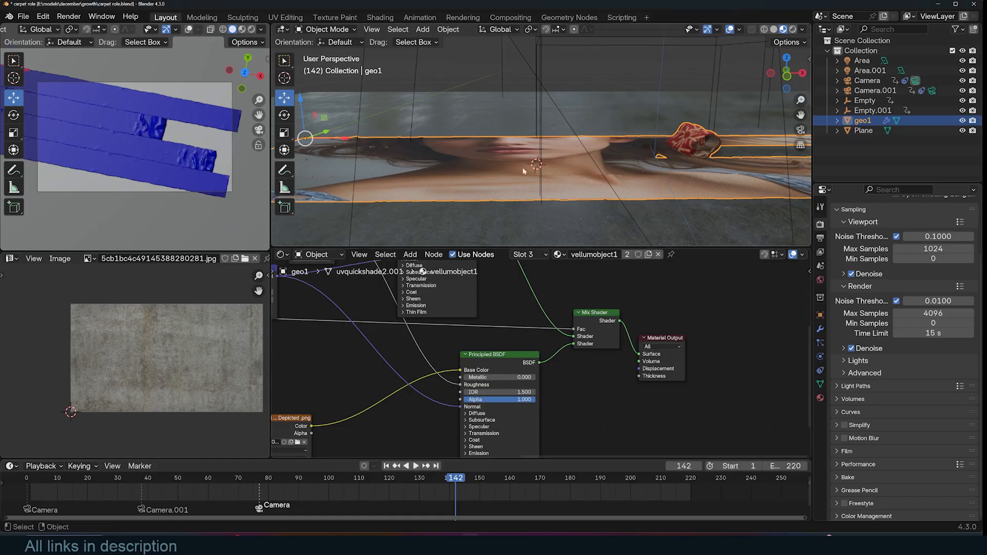
{"action": "middle_click_drag", "start_coordinate": [550, 175], "coordinate": [624, 166]}
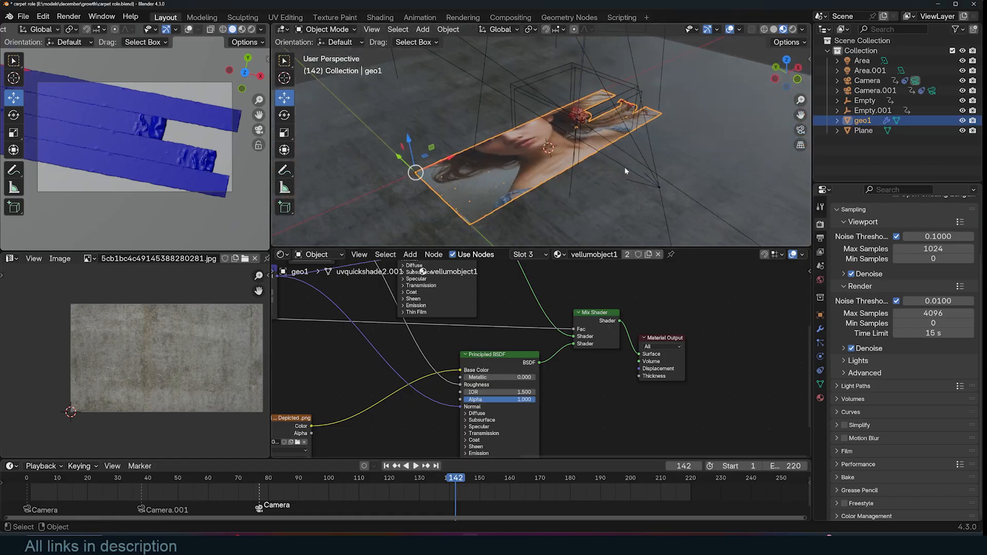
{"action": "key", "text": "shift+a"}
{"action": "mouse_move", "coordinate": [624, 177]}
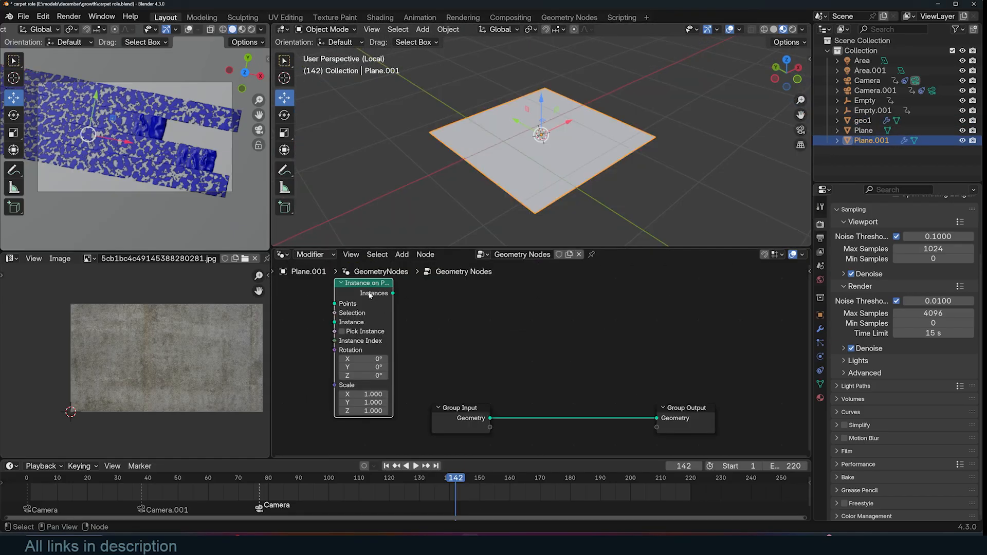
{"action": "middle_click_drag", "start_coordinate": [407, 300], "coordinate": [496, 337]}
{"action": "left_click_drag", "start_coordinate": [431, 343], "coordinate": [404, 328]}
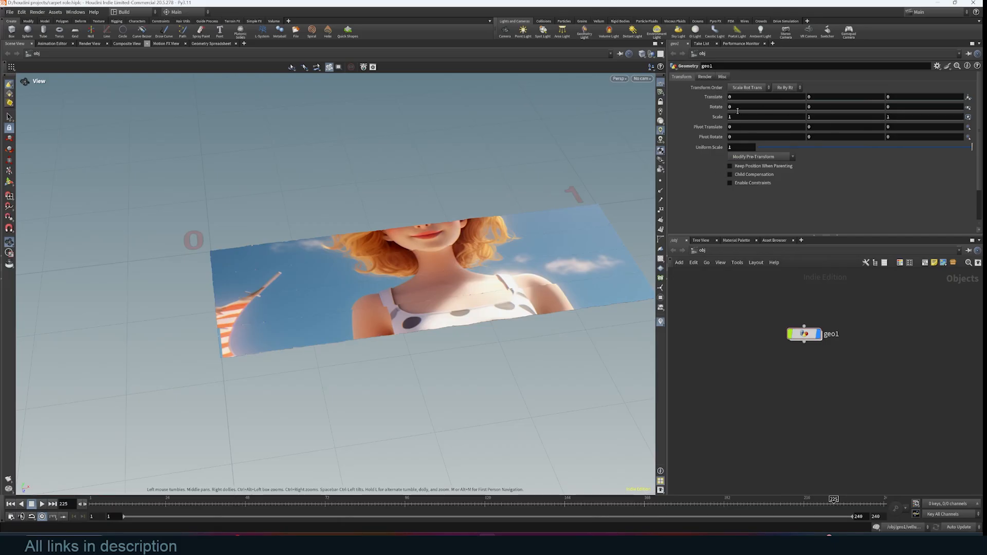
Step: Switch to Houdini, open the geo1 network and review the parameters of the line1, resample1 and polyextrude1 nodes
{"action": "double_click", "coordinate": [804, 334]}
{"action": "scroll", "coordinate": [797, 328], "scroll_direction": "up", "scroll_amount": 3}
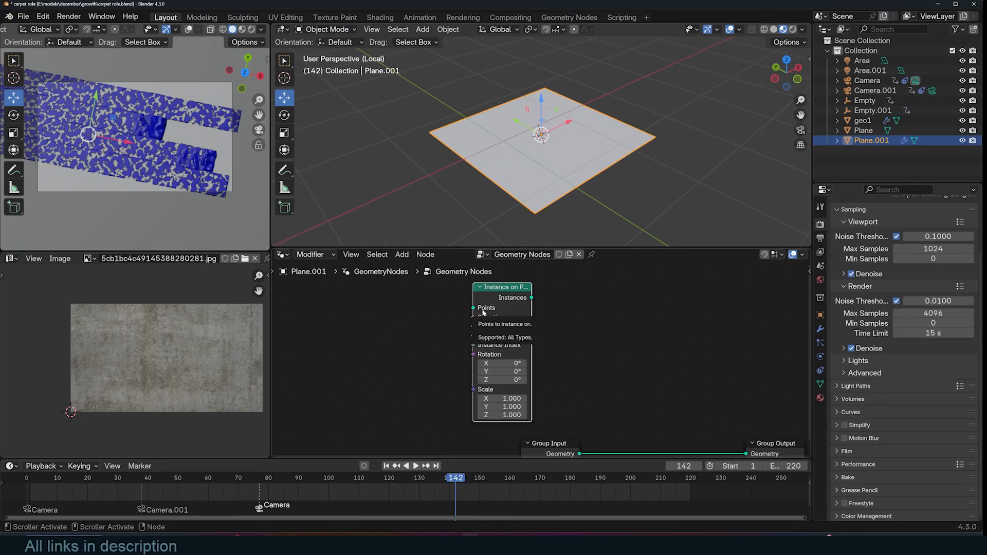
{"action": "left_click", "coordinate": [938, 6]}
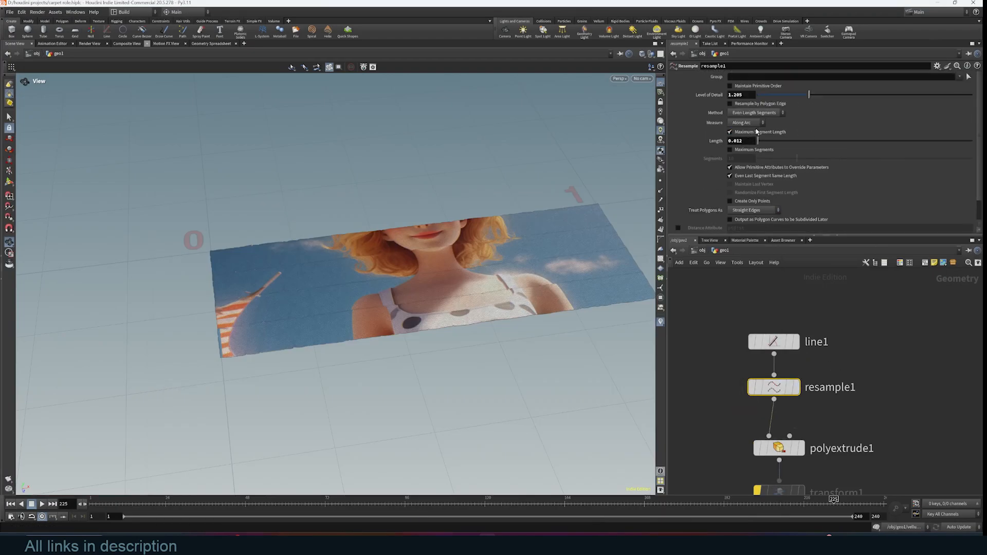
{"action": "left_click", "coordinate": [774, 342]}
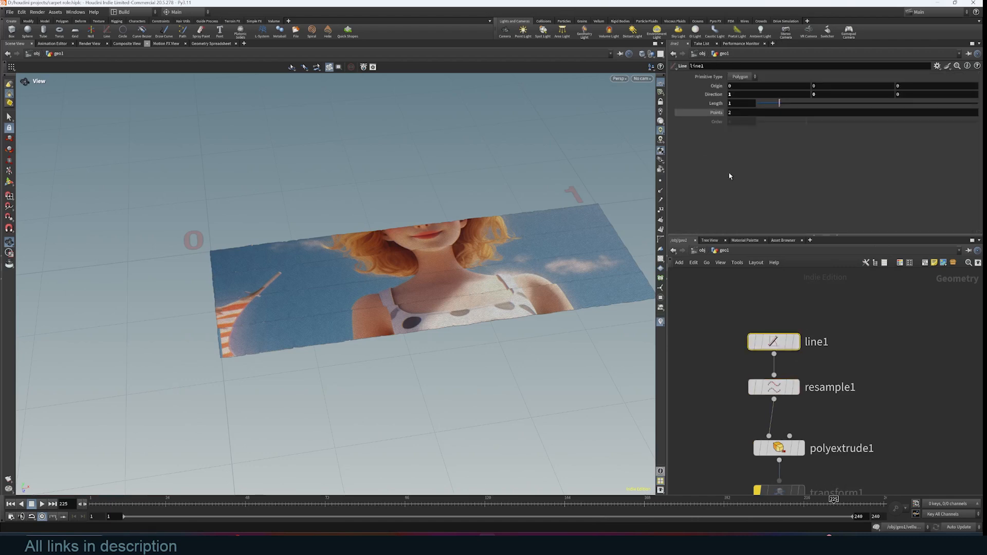
{"action": "left_click", "coordinate": [783, 388]}
{"action": "middle_click_drag", "start_coordinate": [915, 412], "coordinate": [916, 363]}
{"action": "left_click", "coordinate": [786, 398]}
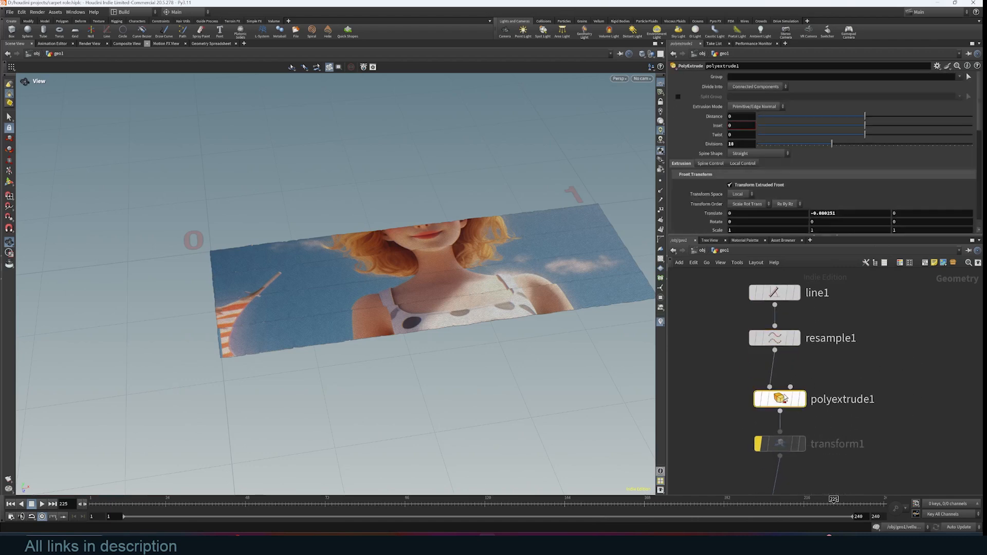
Step: Examine the polyextrude1 node's spine control, extrusion, output geometry, normals, texture coordinate and local control settings
{"action": "left_click", "coordinate": [710, 164]}
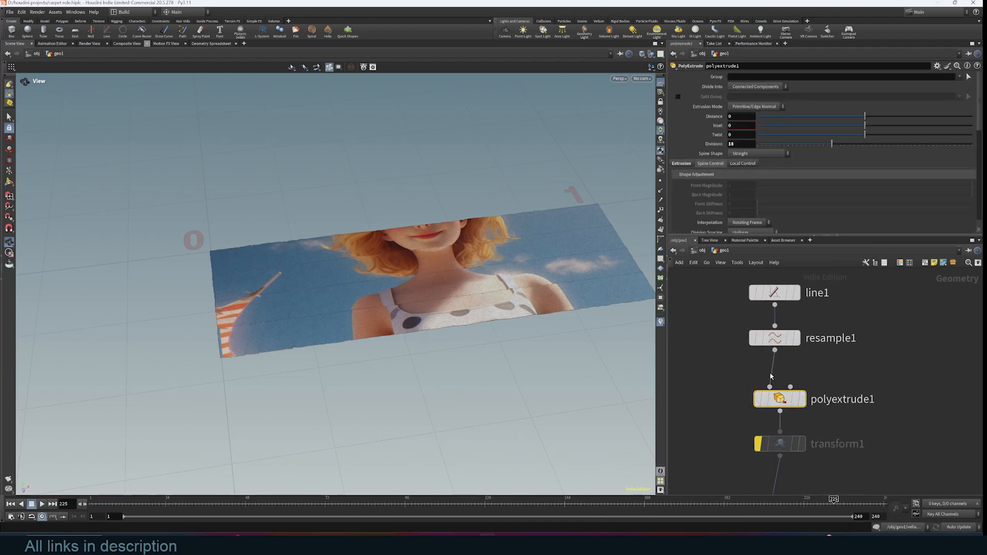
{"action": "left_click", "coordinate": [682, 163]}
{"action": "scroll", "coordinate": [694, 175], "scroll_direction": "down", "scroll_amount": 5}
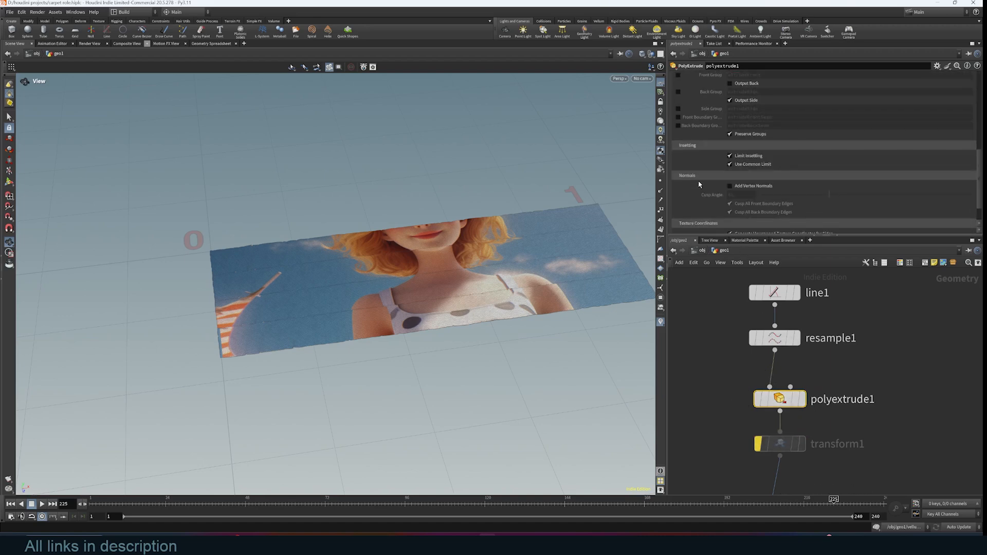
{"action": "scroll", "coordinate": [699, 184], "scroll_direction": "down", "scroll_amount": 3}
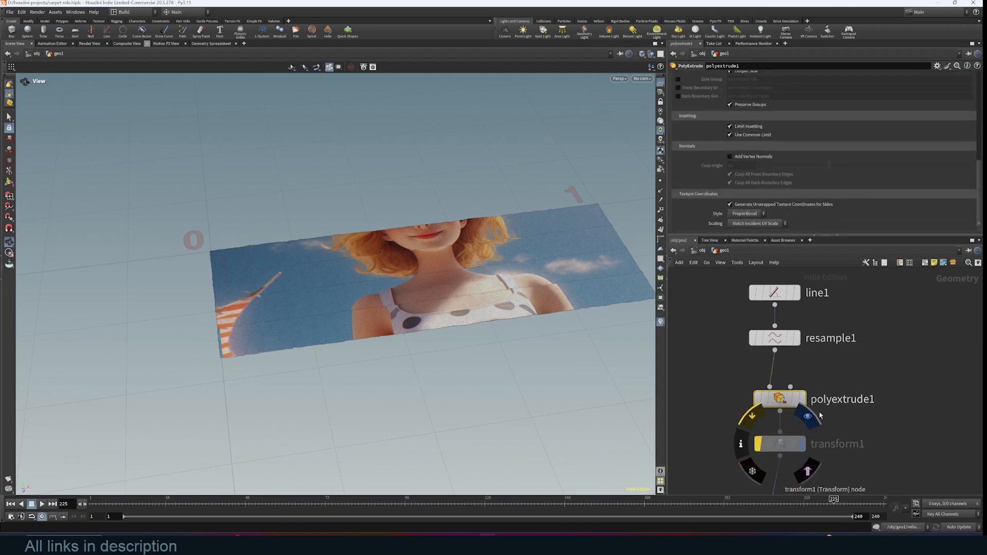
{"action": "scroll", "coordinate": [720, 155], "scroll_direction": "up", "scroll_amount": 8}
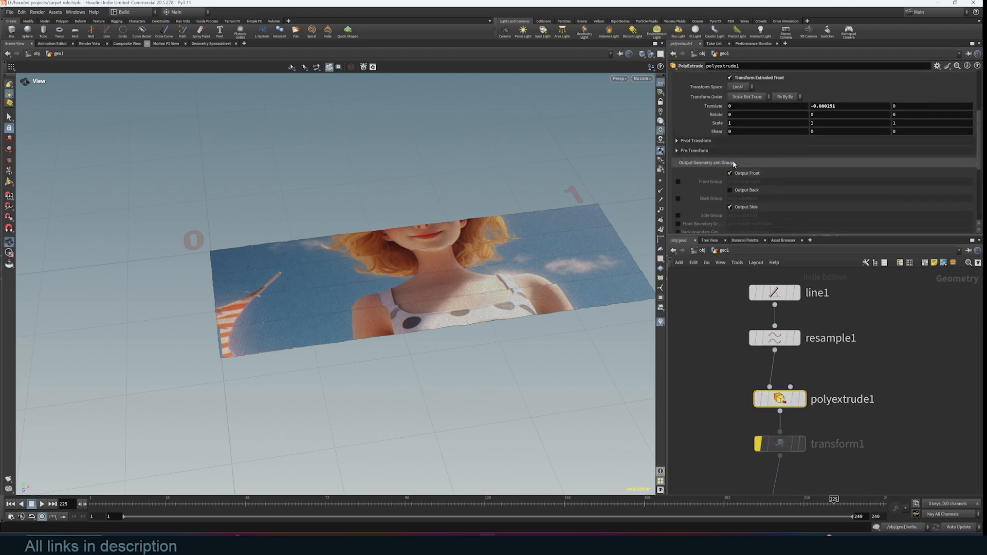
{"action": "left_click", "coordinate": [727, 96]}
Step: Look over the whole geo1 node network and move the timeline to frame 111
{"action": "scroll", "coordinate": [809, 326], "scroll_direction": "down", "scroll_amount": 5}
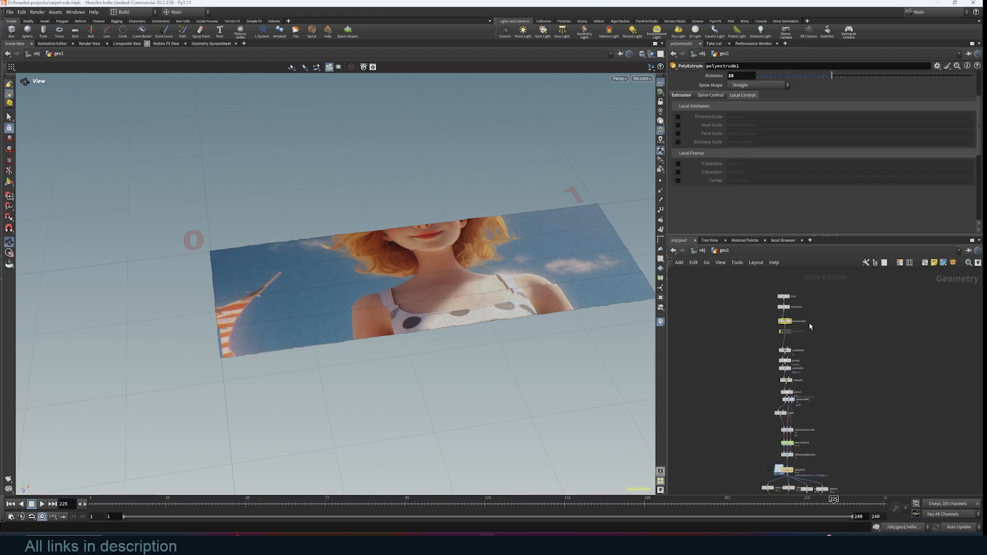
{"action": "middle_click_drag", "start_coordinate": [824, 376], "coordinate": [829, 339]}
{"action": "scroll", "coordinate": [863, 365], "scroll_direction": "up", "scroll_amount": 3}
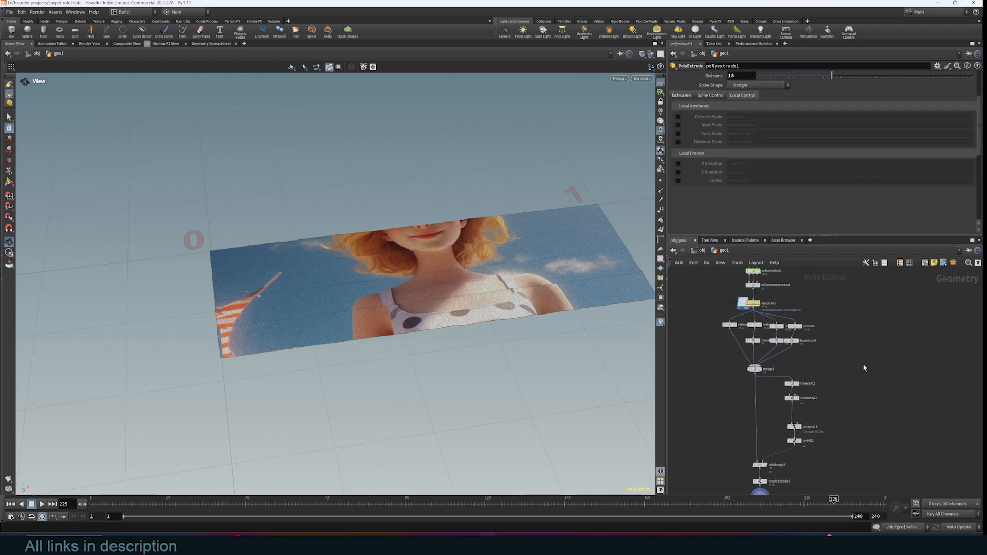
{"action": "scroll", "coordinate": [863, 364], "scroll_direction": "down", "scroll_amount": 3}
{"action": "middle_click_drag", "start_coordinate": [863, 370], "coordinate": [874, 420]}
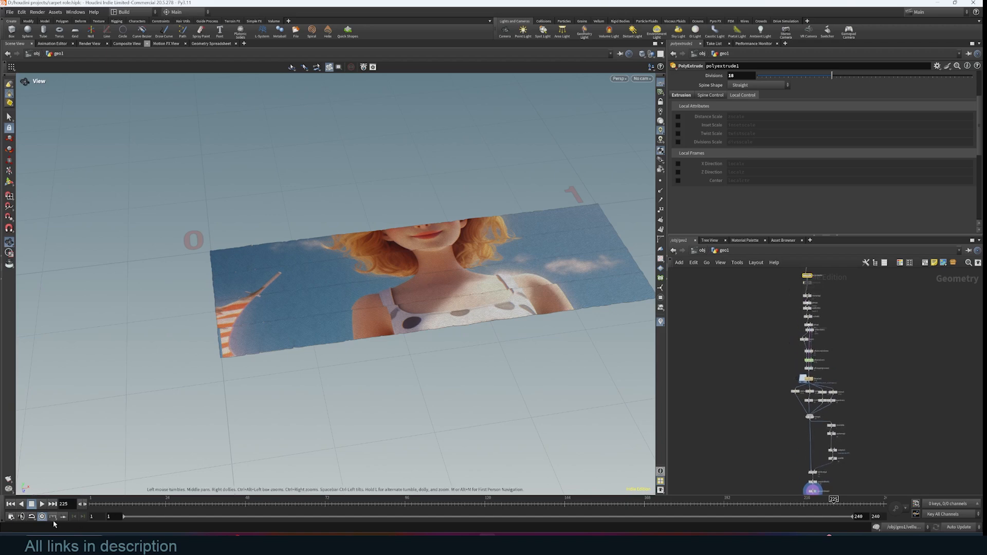
{"action": "left_click_drag", "start_coordinate": [437, 503], "coordinate": [455, 503]}
Step: Find the filecache1 node in the network and display its single carpet strip in the viewport
{"action": "scroll", "coordinate": [752, 356], "scroll_direction": "up", "scroll_amount": 4}
{"action": "middle_click_drag", "start_coordinate": [767, 352], "coordinate": [724, 320]}
{"action": "scroll", "coordinate": [780, 339], "scroll_direction": "down", "scroll_amount": 1}
{"action": "middle_click_drag", "start_coordinate": [777, 353], "coordinate": [714, 306]}
{"action": "middle_click_drag", "start_coordinate": [726, 340], "coordinate": [767, 313]}
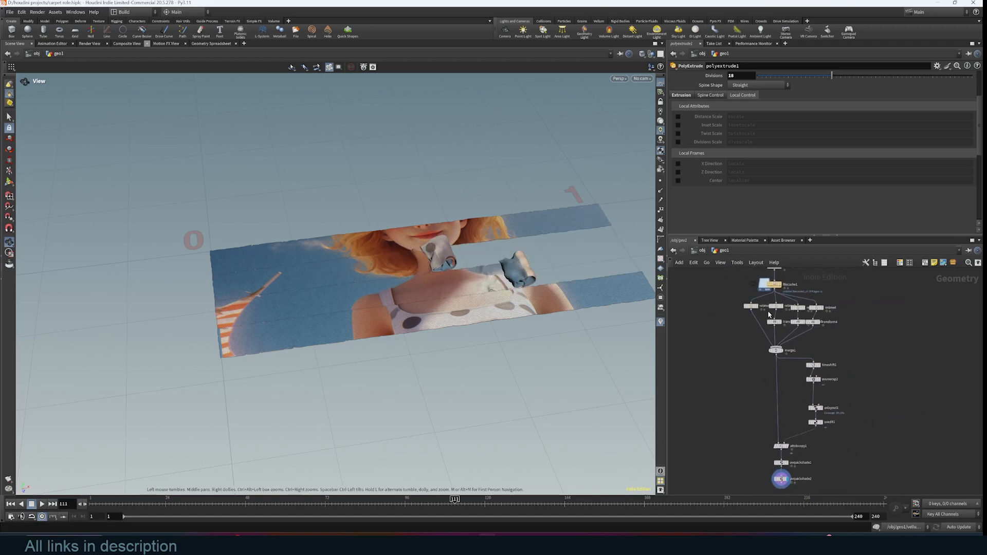
{"action": "middle_click_drag", "start_coordinate": [778, 378], "coordinate": [766, 404]}
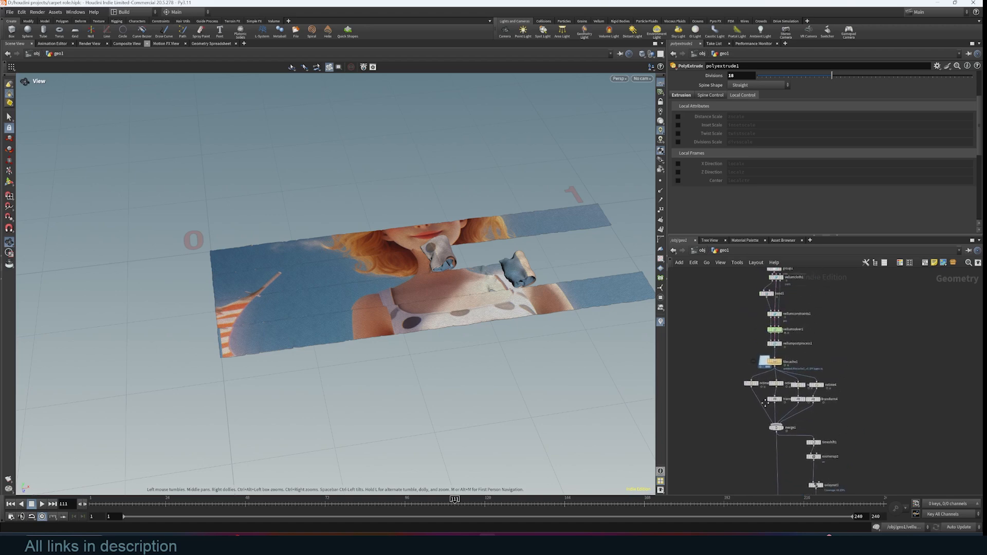
{"action": "scroll", "coordinate": [792, 375], "scroll_direction": "up", "scroll_amount": 5}
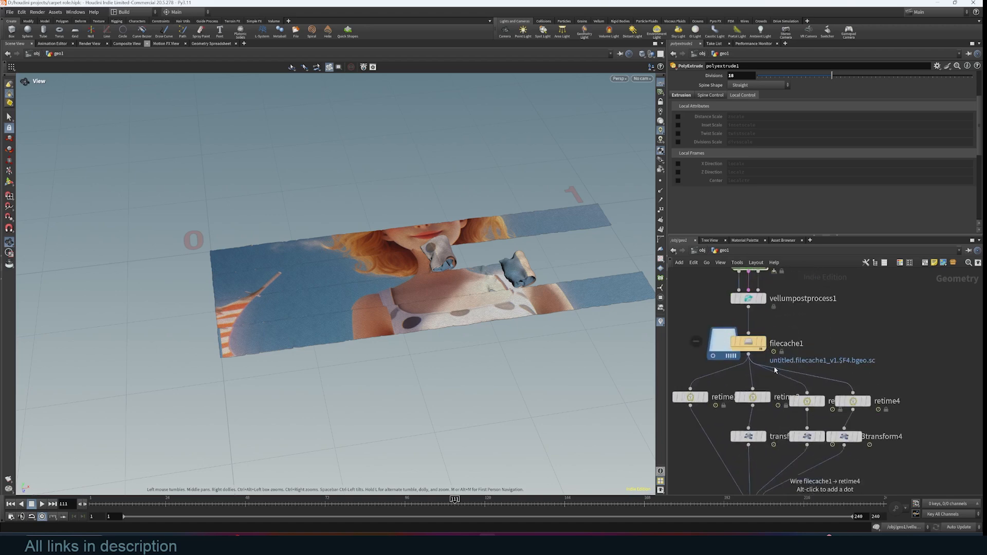
{"action": "middle_click_drag", "start_coordinate": [709, 422], "coordinate": [743, 383]}
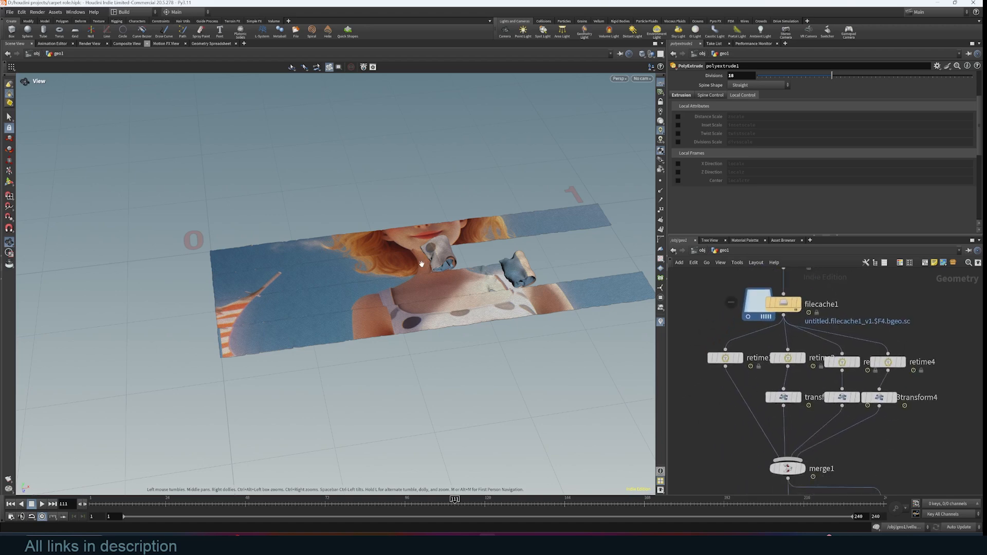
{"action": "left_click", "coordinate": [798, 304]}
{"action": "left_click_drag", "start_coordinate": [360, 309], "coordinate": [382, 275]}
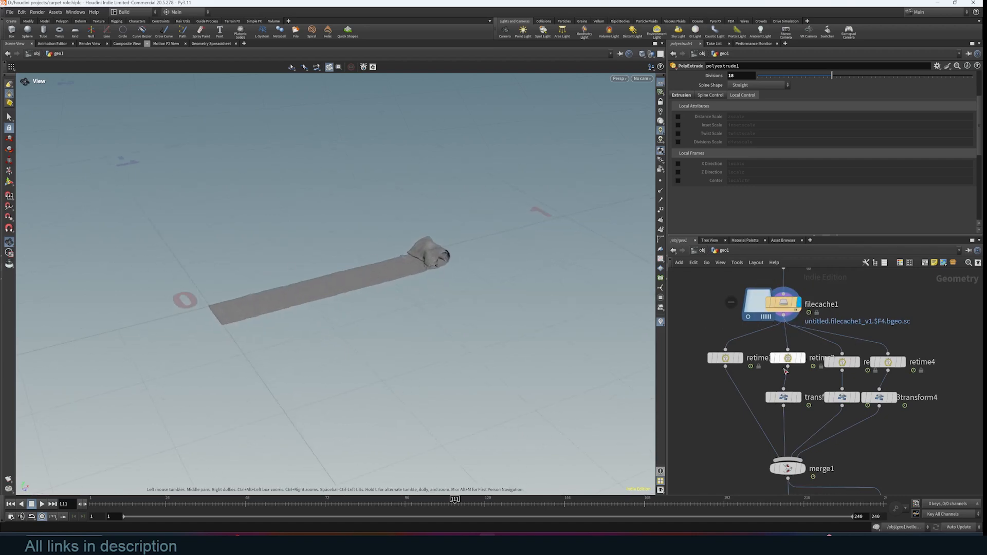
Step: Display the retime and transform branches below filecache1 one by one to compare their carpet strips, ending on retime1
{"action": "left_click", "coordinate": [740, 358]}
{"action": "left_click", "coordinate": [803, 358]}
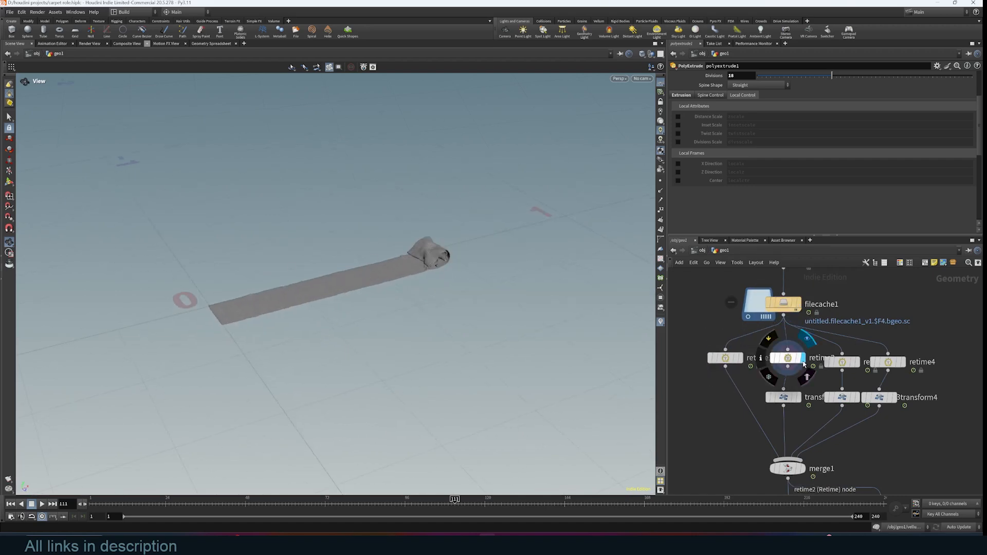
{"action": "middle_click_drag", "start_coordinate": [793, 399], "coordinate": [766, 363]}
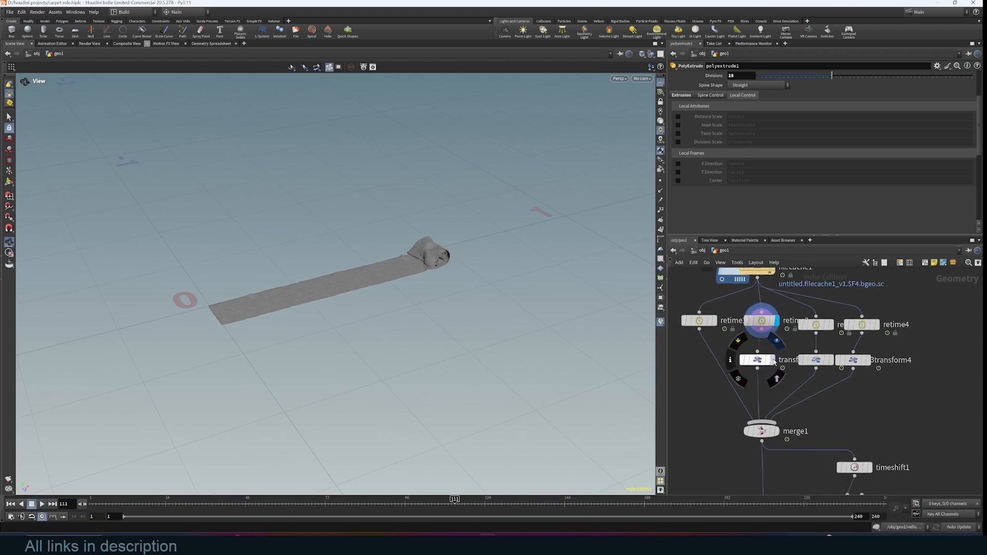
{"action": "left_click", "coordinate": [771, 360]}
{"action": "left_click", "coordinate": [830, 360]}
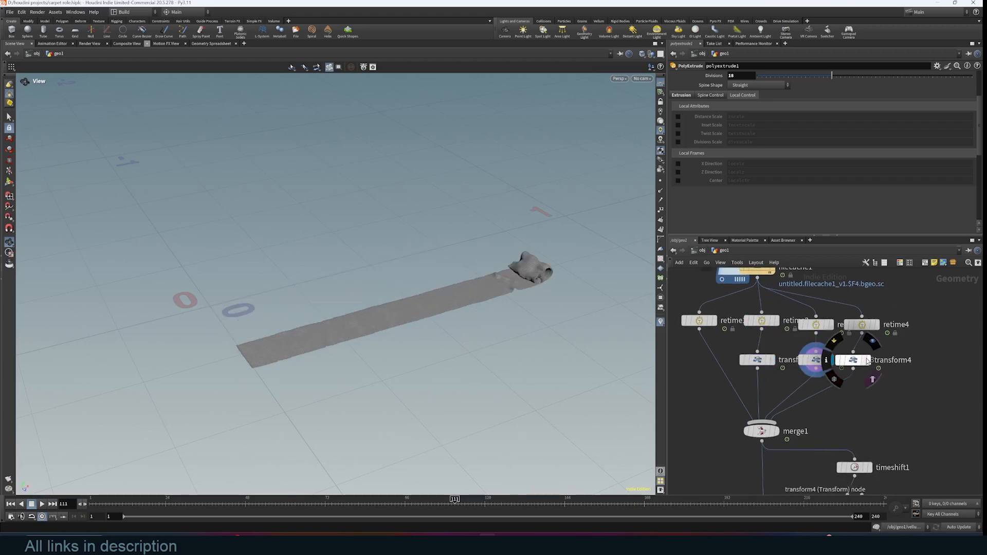
{"action": "left_click", "coordinate": [868, 360]}
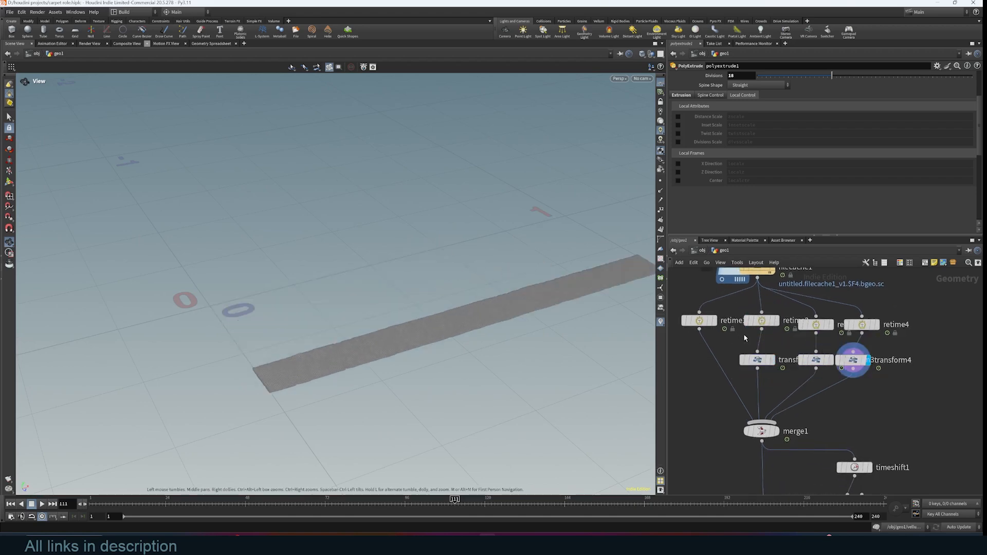
{"action": "left_click", "coordinate": [714, 321]}
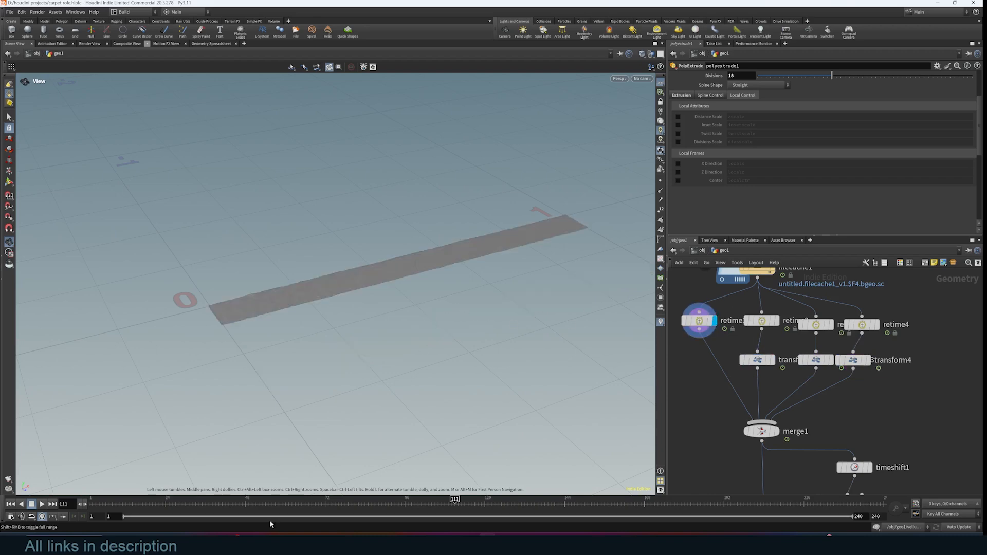
Step: Display filecache1 again and scrub the cached simulation from the start to frame 131
{"action": "middle_click_drag", "start_coordinate": [796, 392], "coordinate": [801, 458]}
{"action": "left_click", "coordinate": [782, 313]}
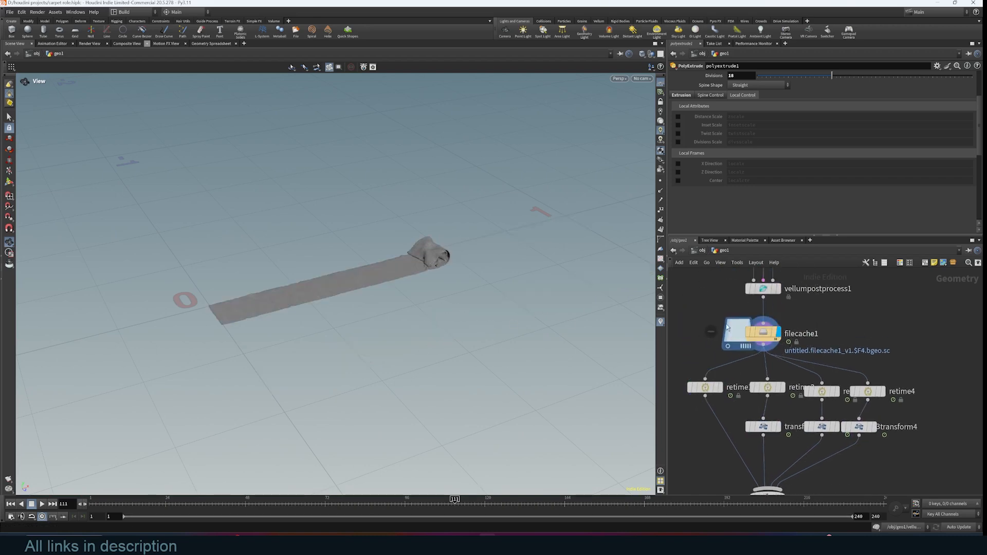
{"action": "left_click", "coordinate": [94, 502]}
{"action": "left_click_drag", "start_coordinate": [94, 502], "coordinate": [522, 501]}
Step: Display the retime1 node, open its parameters, preview its retimed animation and stop the playback
{"action": "scroll", "coordinate": [734, 418], "scroll_direction": "up", "scroll_amount": 2}
{"action": "middle_click_drag", "start_coordinate": [733, 418], "coordinate": [783, 417]}
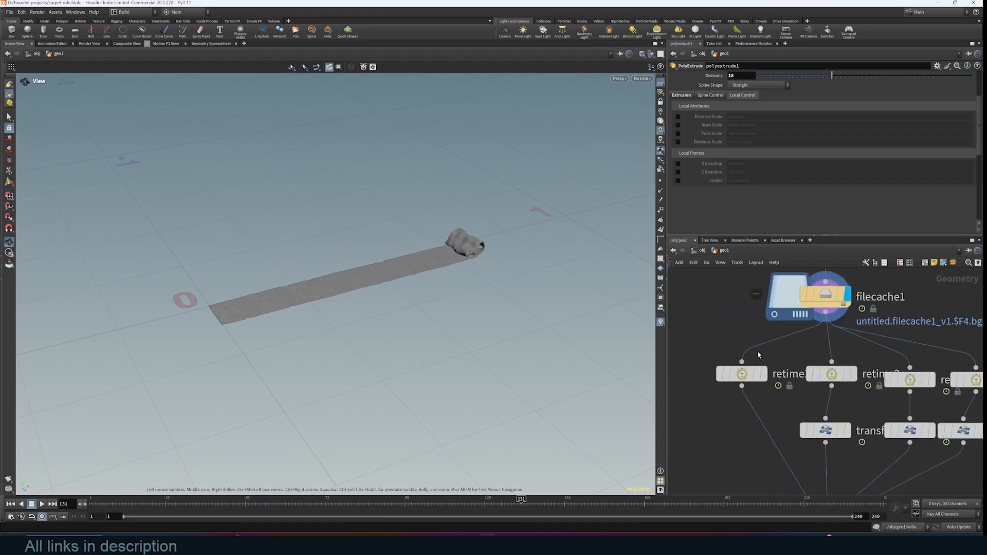
{"action": "left_click", "coordinate": [765, 374]}
{"action": "left_click", "coordinate": [758, 375]}
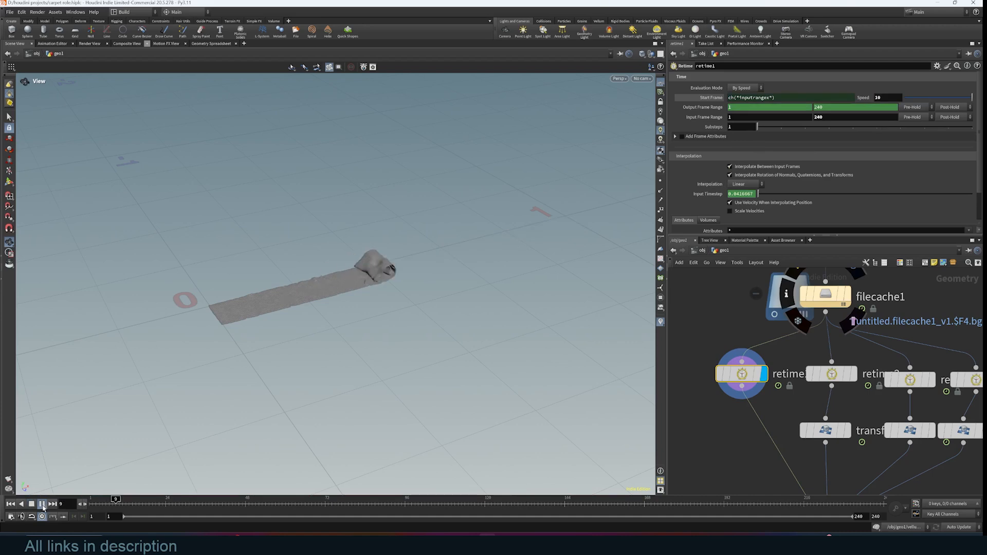
{"action": "left_click", "coordinate": [32, 505]}
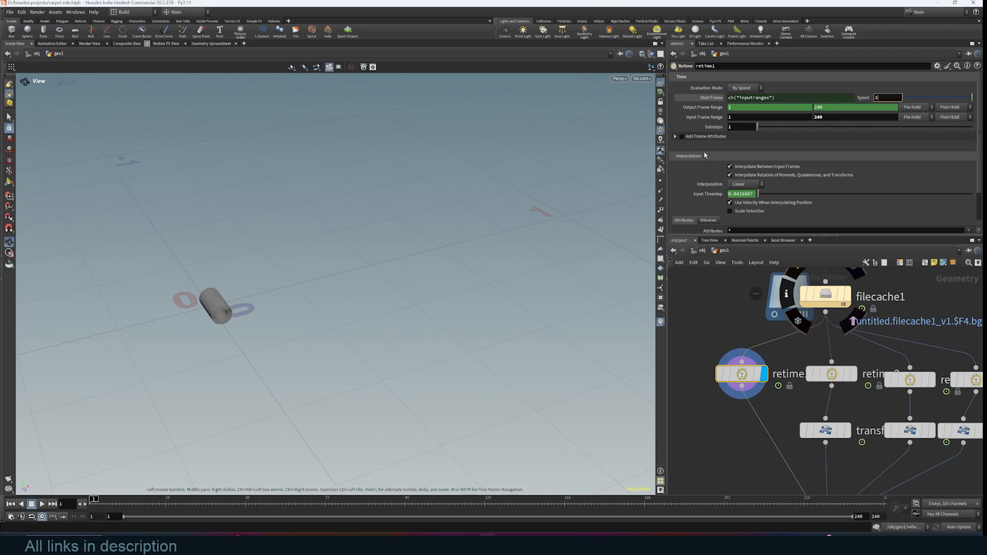
Step: Set retime1's speed to 2 and open the parameters of retime3 and retime4 to compare their speeds
{"action": "key", "text": "Return"}
{"action": "middle_click_drag", "start_coordinate": [839, 377], "coordinate": [802, 363]}
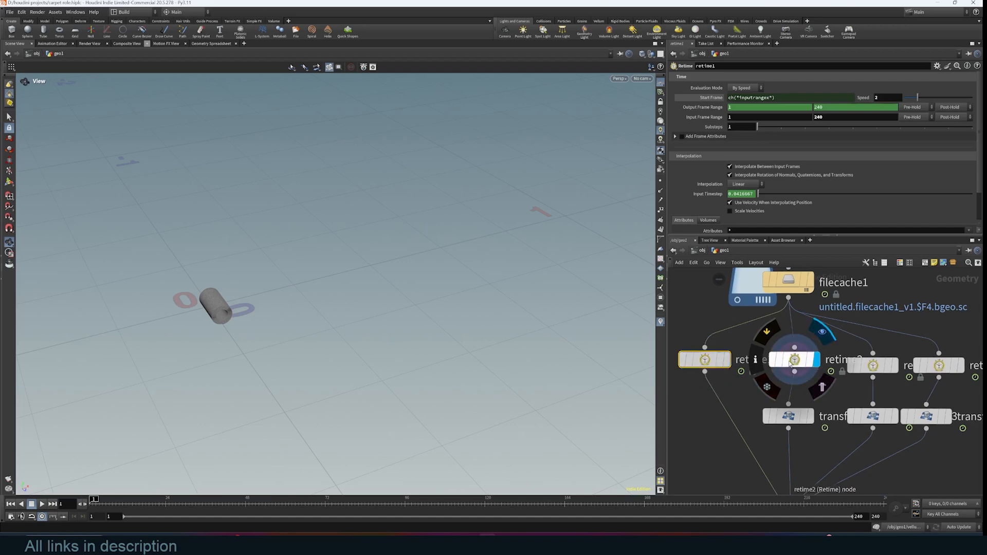
{"action": "left_click", "coordinate": [895, 364]}
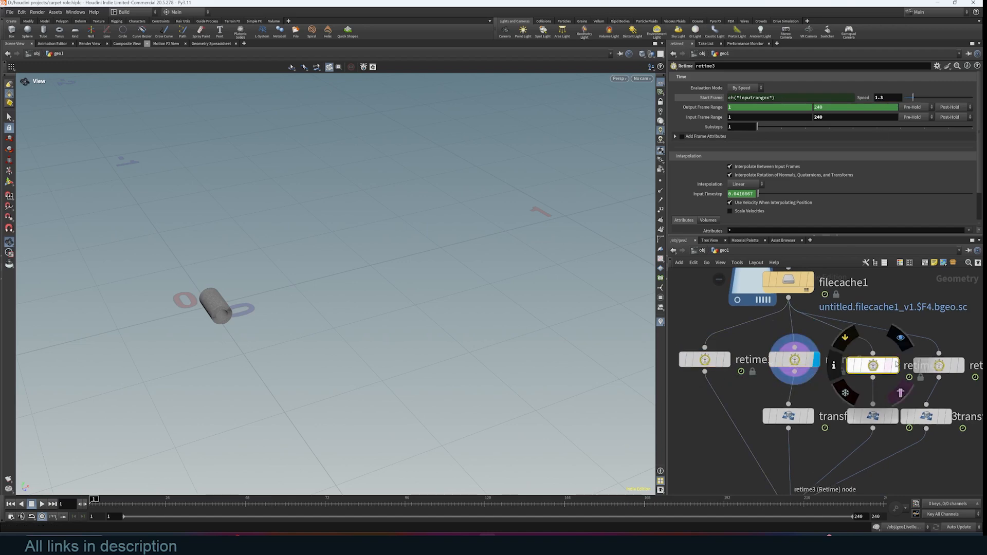
{"action": "left_click", "coordinate": [939, 365]}
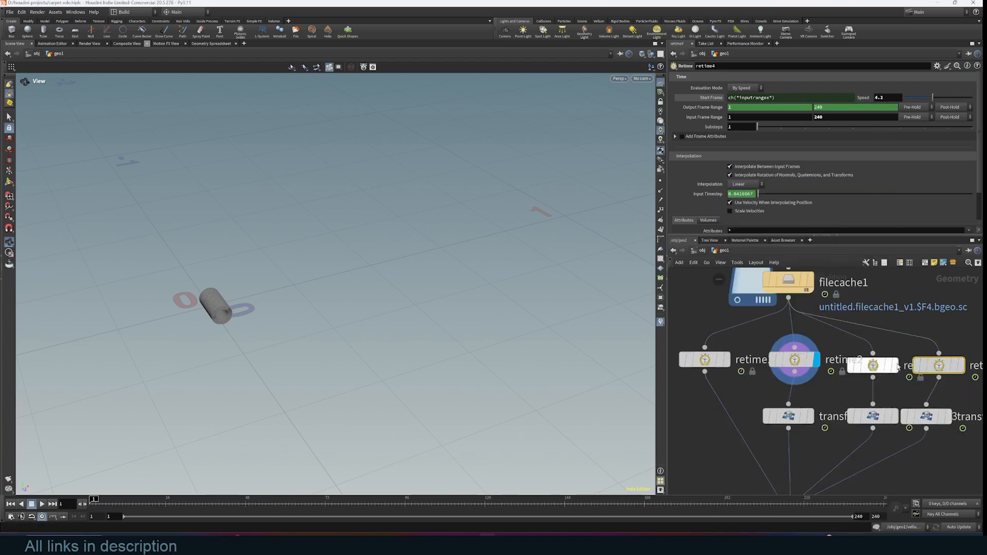
Step: Display the transform nodes below the retimes one by one, ending on merge1 with all carpet strips combined
{"action": "scroll", "coordinate": [921, 366], "scroll_direction": "down", "scroll_amount": 3}
{"action": "middle_click_drag", "start_coordinate": [928, 382], "coordinate": [897, 341]}
{"action": "left_click", "coordinate": [819, 362]}
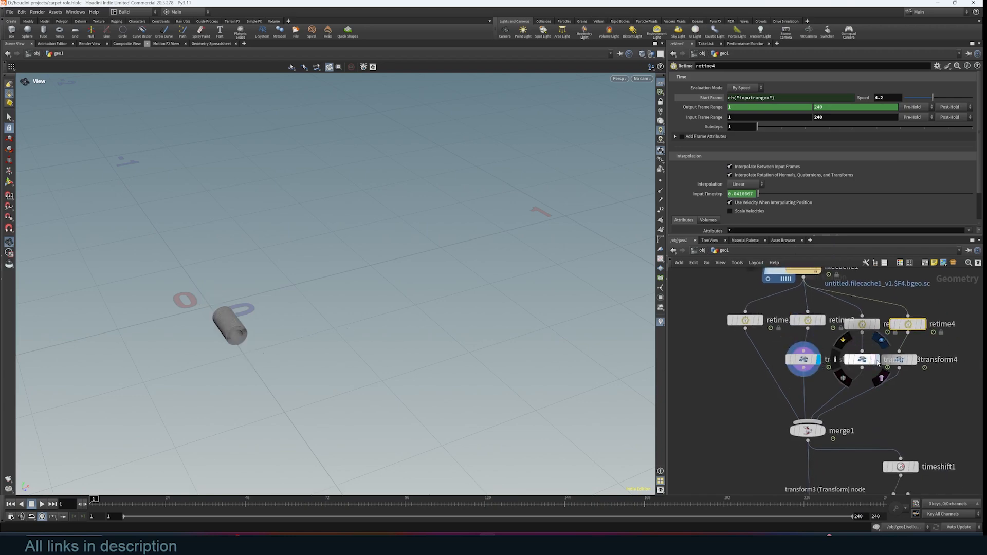
{"action": "left_click", "coordinate": [918, 360]}
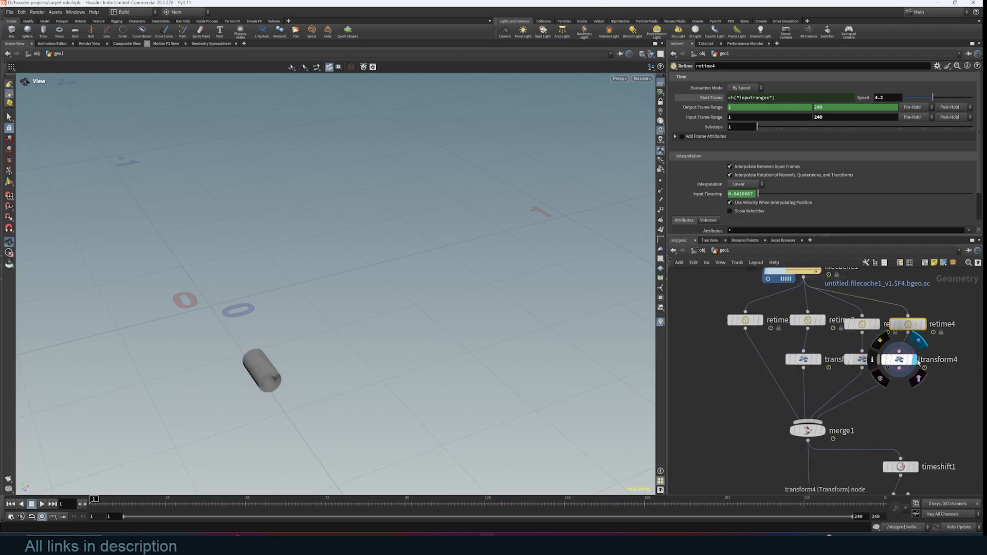
{"action": "left_click", "coordinate": [825, 431]}
{"action": "middle_click_drag", "start_coordinate": [302, 379], "coordinate": [397, 285]}
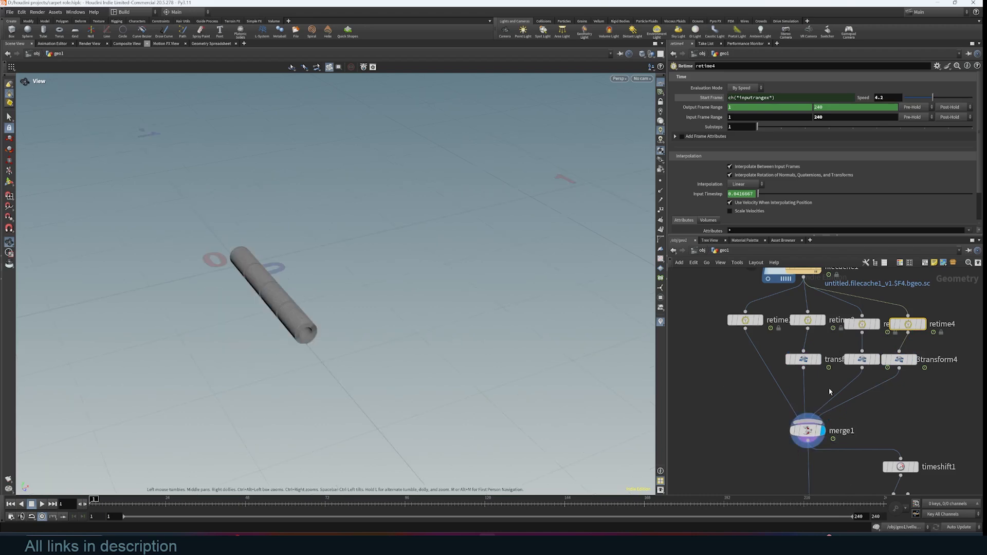
Step: Examine the UV nodes below merge1 and display the two UV quick shade nodes, ending on the last one
{"action": "scroll", "coordinate": [830, 392], "scroll_direction": "down", "scroll_amount": 3}
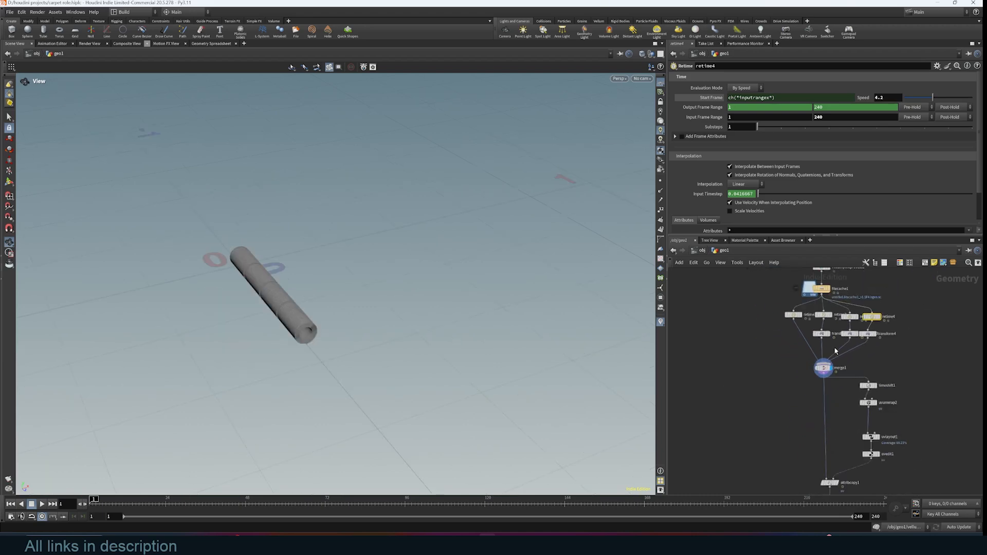
{"action": "scroll", "coordinate": [900, 418], "scroll_direction": "up", "scroll_amount": 3}
{"action": "scroll", "coordinate": [856, 365], "scroll_direction": "down", "scroll_amount": 3}
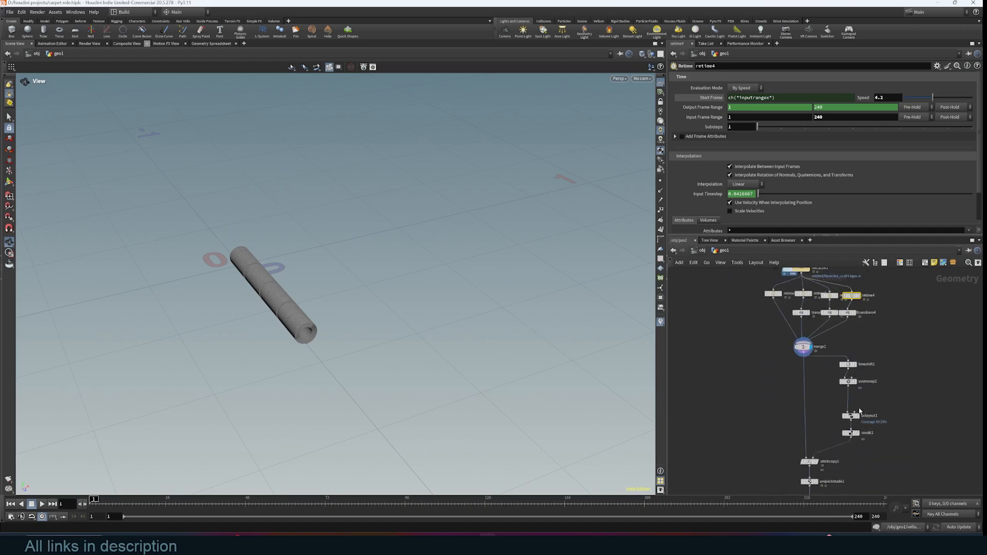
{"action": "left_click", "coordinate": [855, 382]}
{"action": "middle_click_drag", "start_coordinate": [849, 412], "coordinate": [848, 379]}
{"action": "left_click", "coordinate": [818, 449]}
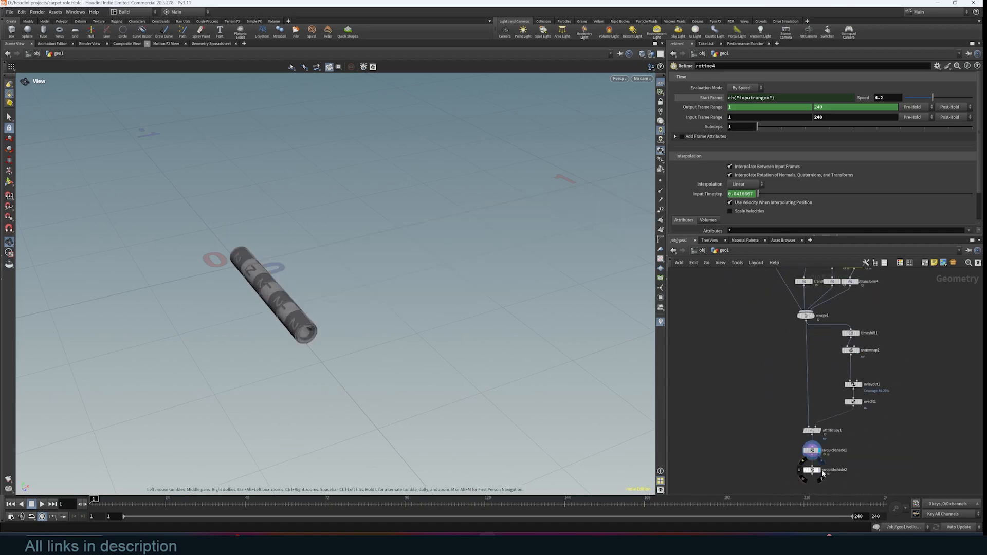
{"action": "left_click", "coordinate": [818, 469]}
Step: Highlight the lower part of the node network and the upper simulation chain by selecting their nodes, and clear the selection
{"action": "scroll", "coordinate": [902, 360], "scroll_direction": "down", "scroll_amount": 3}
{"action": "left_click_drag", "start_coordinate": [788, 289], "coordinate": [935, 443]}
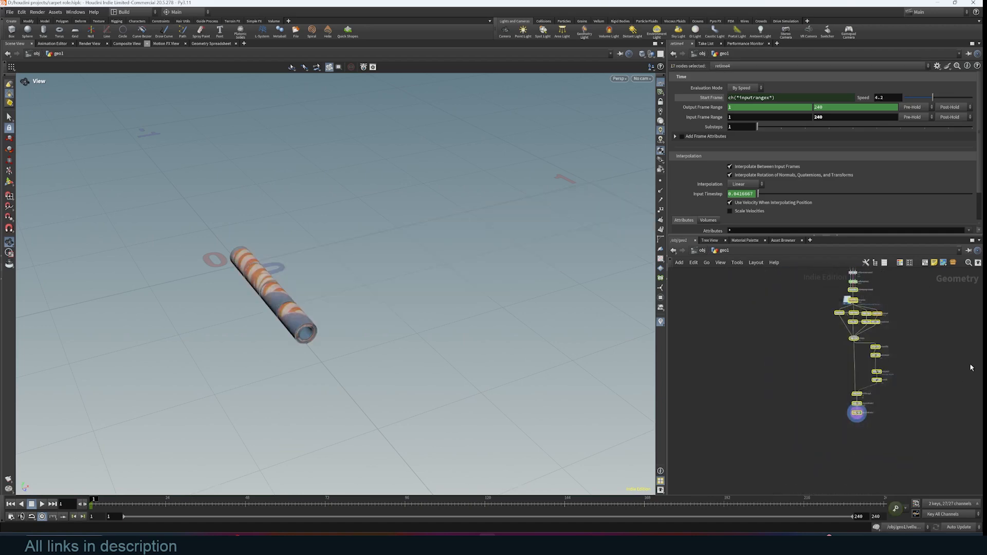
{"action": "left_click", "coordinate": [970, 369]}
{"action": "left_click_drag", "start_coordinate": [816, 295], "coordinate": [935, 431]}
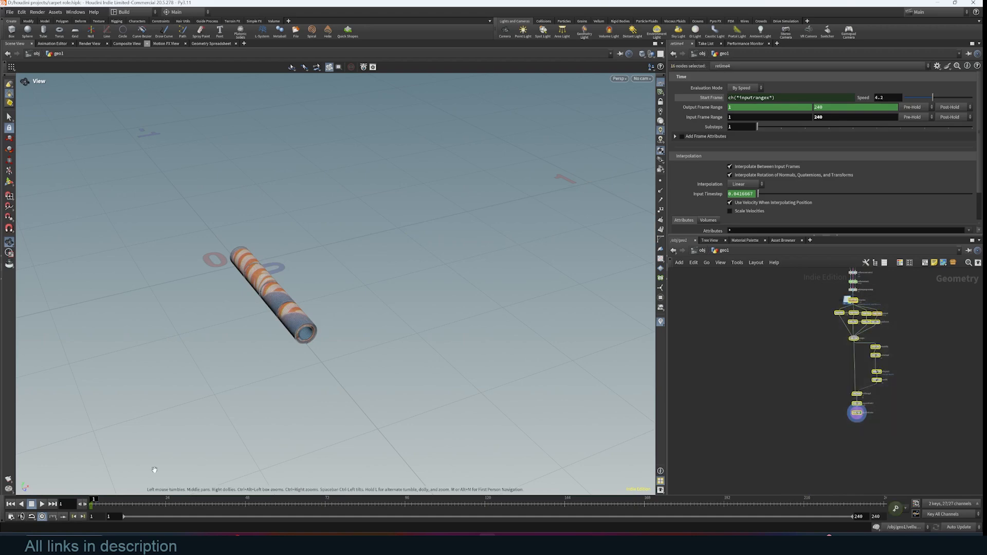
{"action": "scroll", "coordinate": [775, 321], "scroll_direction": "down", "scroll_amount": 2}
{"action": "middle_click_drag", "start_coordinate": [777, 319], "coordinate": [749, 401]}
{"action": "scroll", "coordinate": [796, 343], "scroll_direction": "up", "scroll_amount": 5}
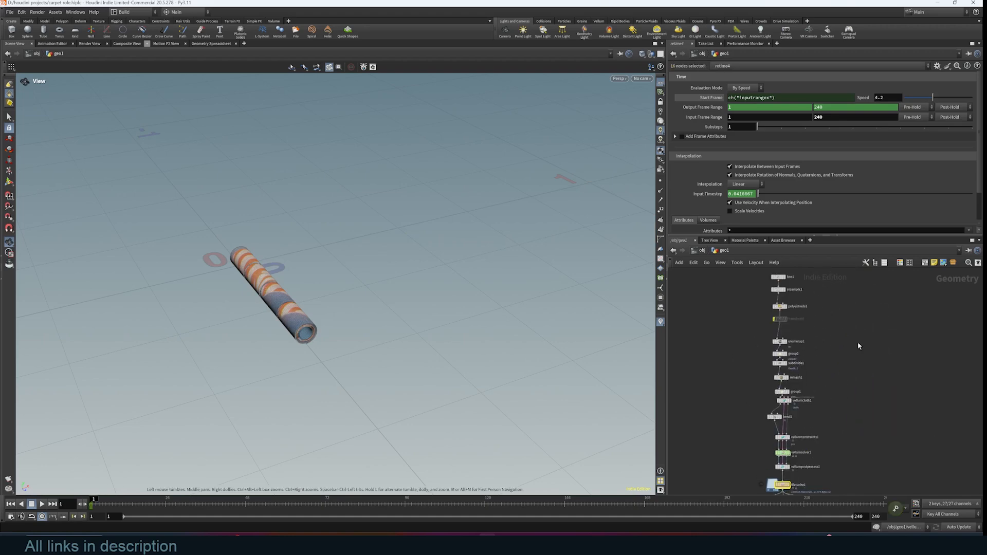
{"action": "left_click_drag", "start_coordinate": [744, 273], "coordinate": [867, 472]}
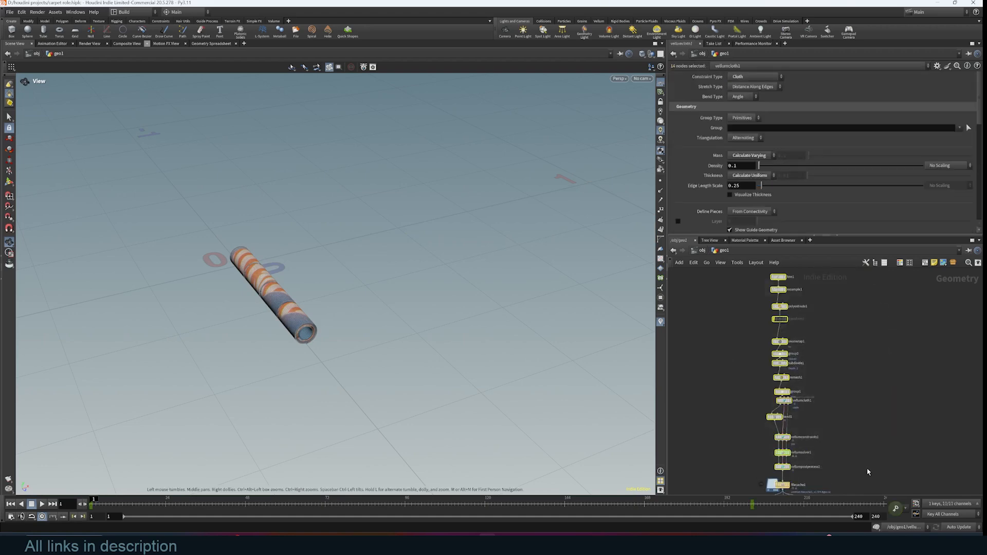
{"action": "left_click", "coordinate": [840, 436]}
{"action": "left_click", "coordinate": [702, 251]}
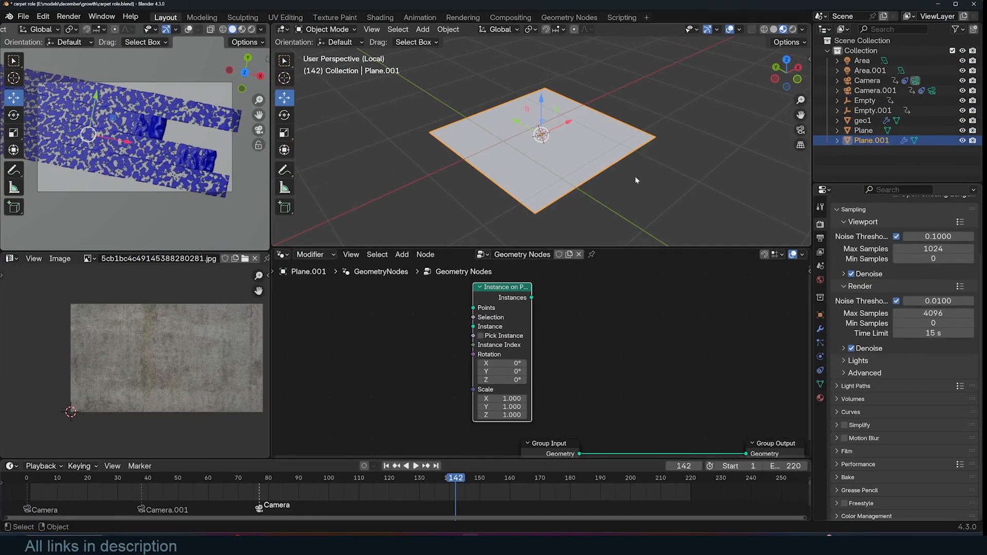
Step: Switch to Blender, add a cube mesh to the scene and move it beside the plane
{"action": "scroll", "coordinate": [592, 144], "scroll_direction": "down", "scroll_amount": 3}
{"action": "key", "text": "shift+a"}
{"action": "mouse_move", "coordinate": [518, 148]}
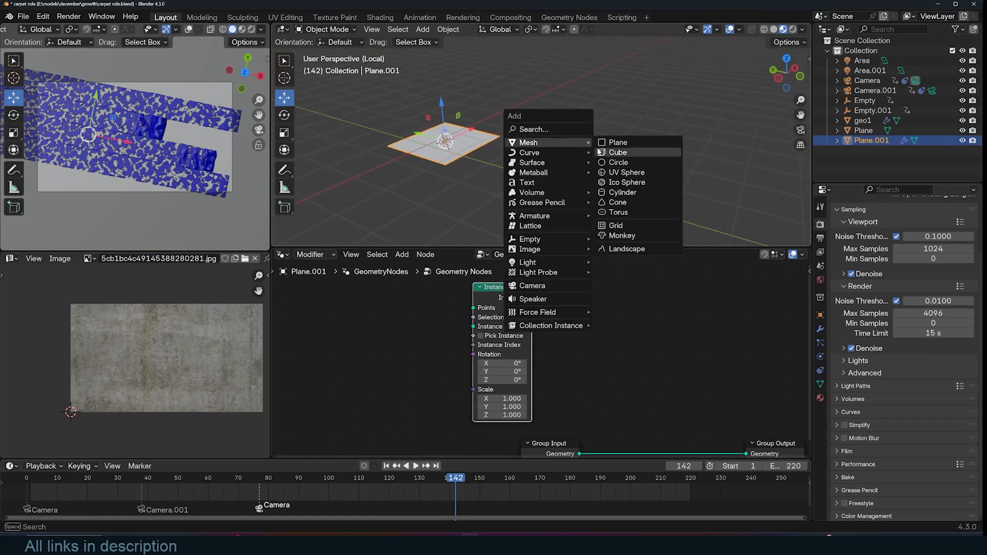
{"action": "left_click", "coordinate": [617, 147]}
{"action": "key", "text": "ctrl+z"}
{"action": "key", "text": "g"}
{"action": "left_click", "coordinate": [641, 133]}
Step: Duplicate the cube, place the copy farther along the Y axis and delete it again
{"action": "middle_click_drag", "start_coordinate": [673, 148], "coordinate": [590, 145]}
{"action": "key", "text": "shift+d"}
{"action": "left_click", "coordinate": [765, 129]}
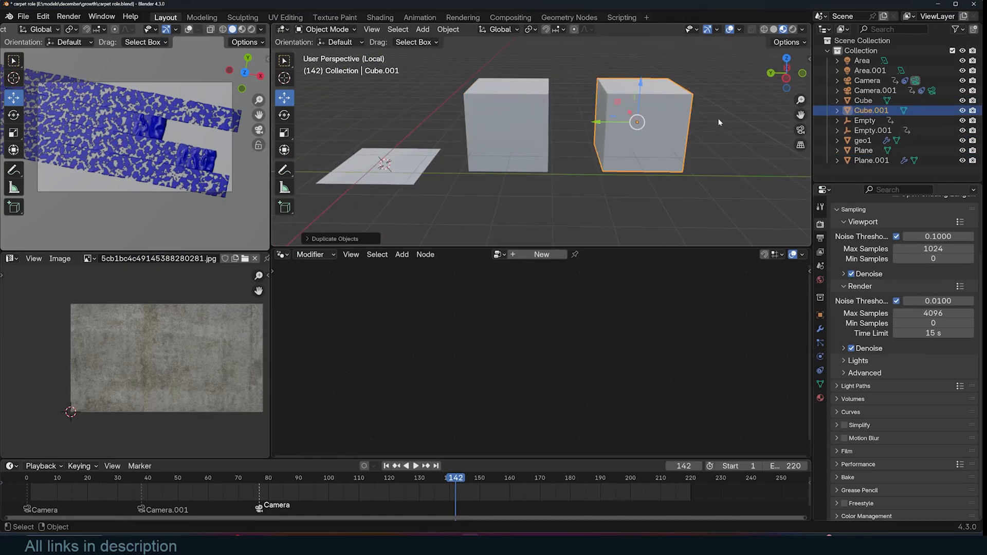
{"action": "key", "text": "Delete"}
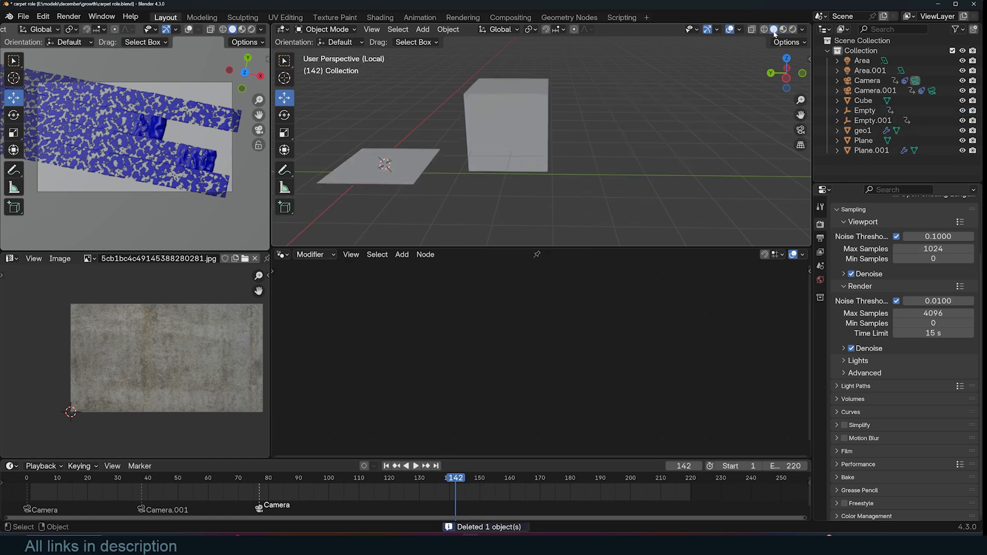
Step: Add a plane mesh inside the cube object in Edit Mode and scale it along Y by about 1.8
{"action": "left_click", "coordinate": [540, 115]}
{"action": "key", "text": "Tab"}
{"action": "middle_click_drag", "start_coordinate": [540, 115], "coordinate": [591, 157]}
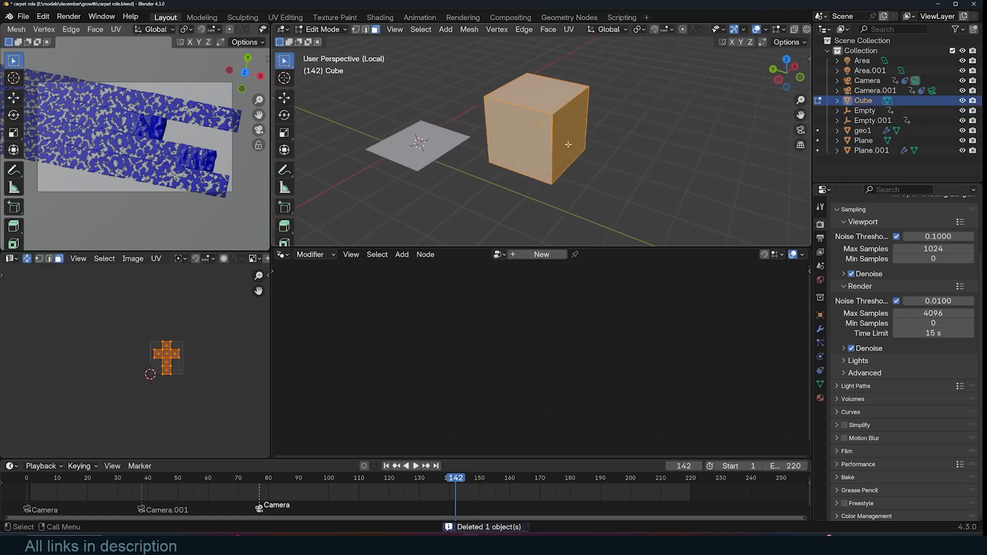
{"action": "key", "text": "shift+a"}
{"action": "left_click", "coordinate": [615, 177]}
{"action": "key", "text": "s"}
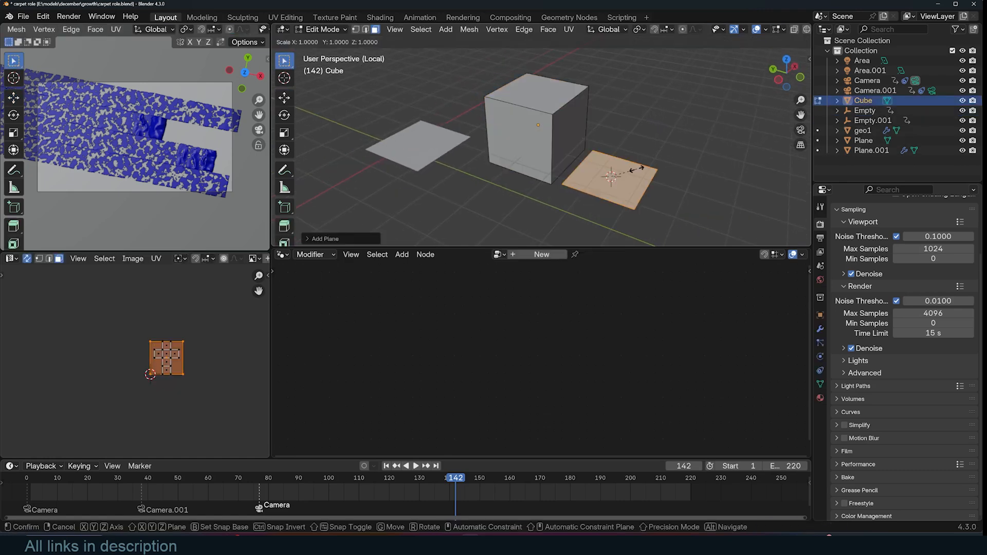
{"action": "key", "text": "y"}
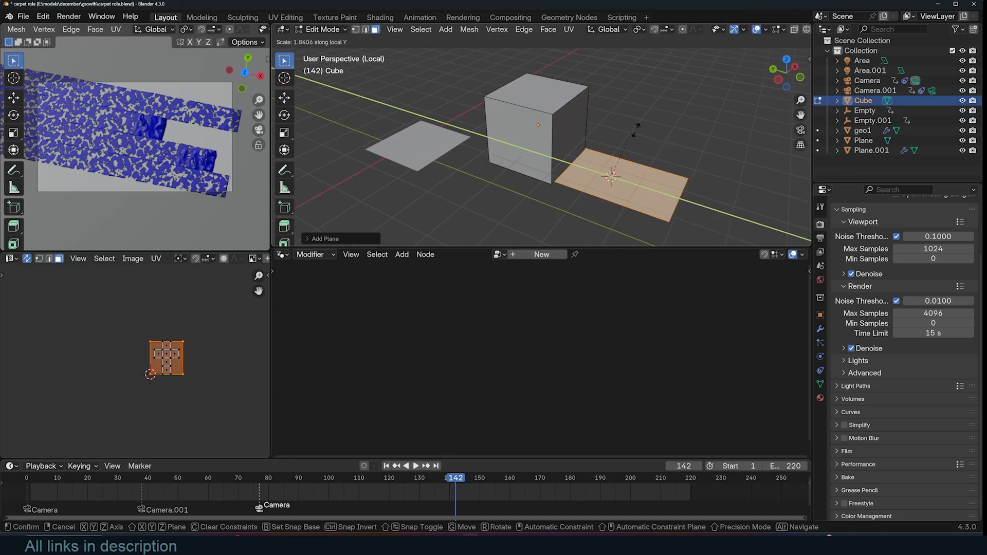
{"action": "left_click", "coordinate": [630, 133]}
Step: Return to Object Mode and delete the cube object
{"action": "key", "text": "Tab"}
{"action": "key", "text": "x"}
{"action": "left_click", "coordinate": [633, 134]}
Step: Add a new cube at the 3D cursor and create a new geometry nodes group for it
{"action": "key", "text": "shift+a"}
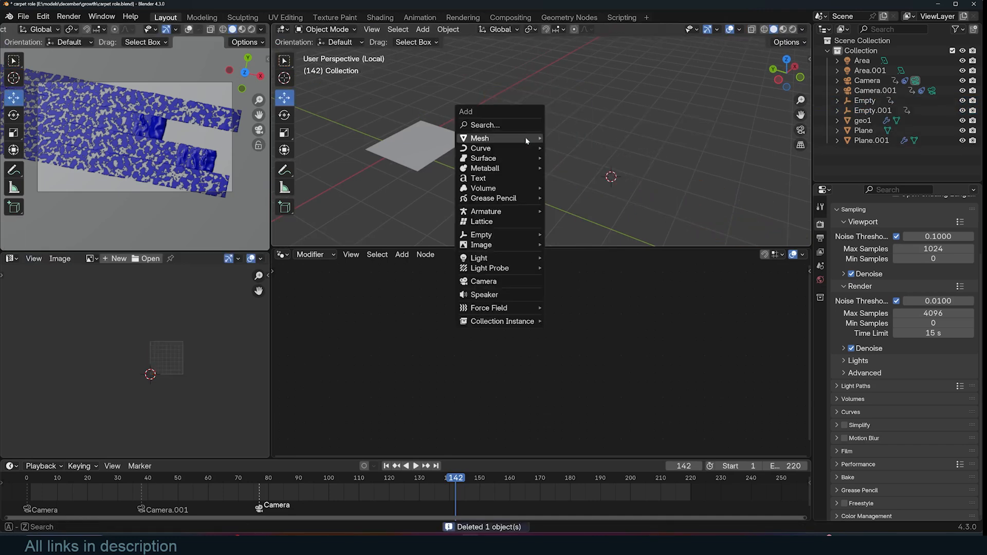
{"action": "mouse_move", "coordinate": [535, 138]}
{"action": "left_click", "coordinate": [569, 148]}
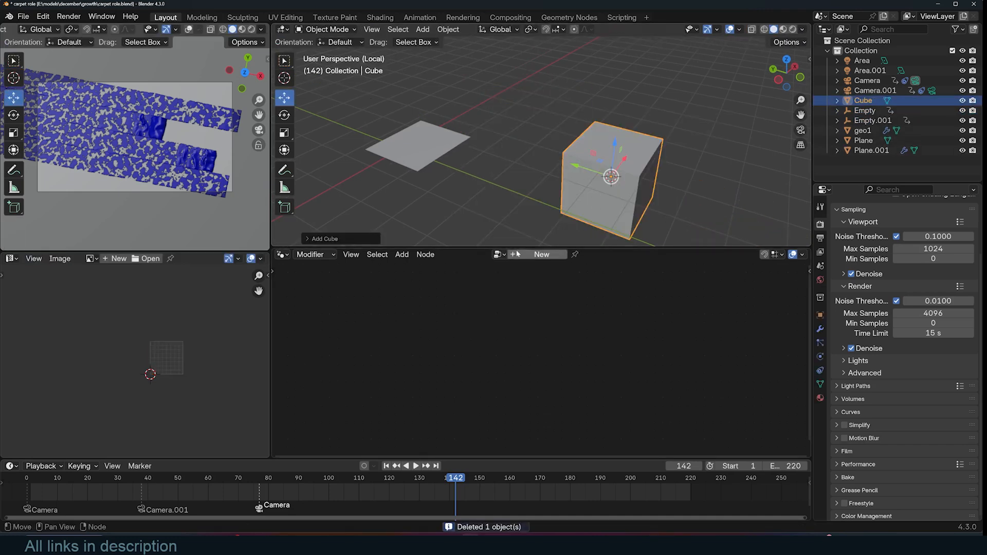
{"action": "left_click", "coordinate": [546, 254]}
{"action": "key", "text": "Home"}
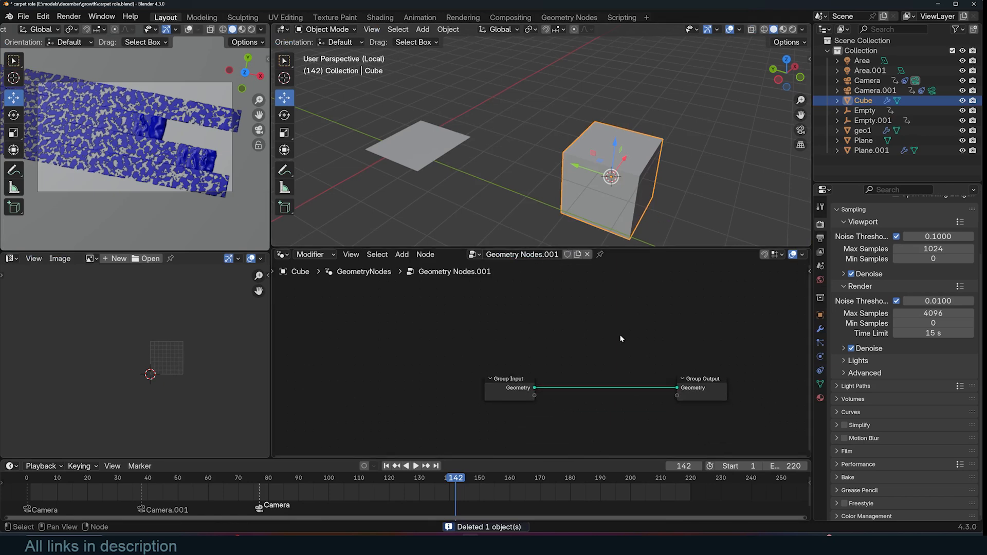
Step: Move the Group Input node out of the way, add a UV Sphere node below it and preview the sphere
{"action": "left_click_drag", "start_coordinate": [506, 389], "coordinate": [409, 376]}
{"action": "mouse_move", "coordinate": [592, 139]}
{"action": "middle_mouse_down"}
{"action": "mouse_move", "coordinate": [592, 98]}
{"action": "mouse_move", "coordinate": [593, 126]}
{"action": "middle_mouse_up"}
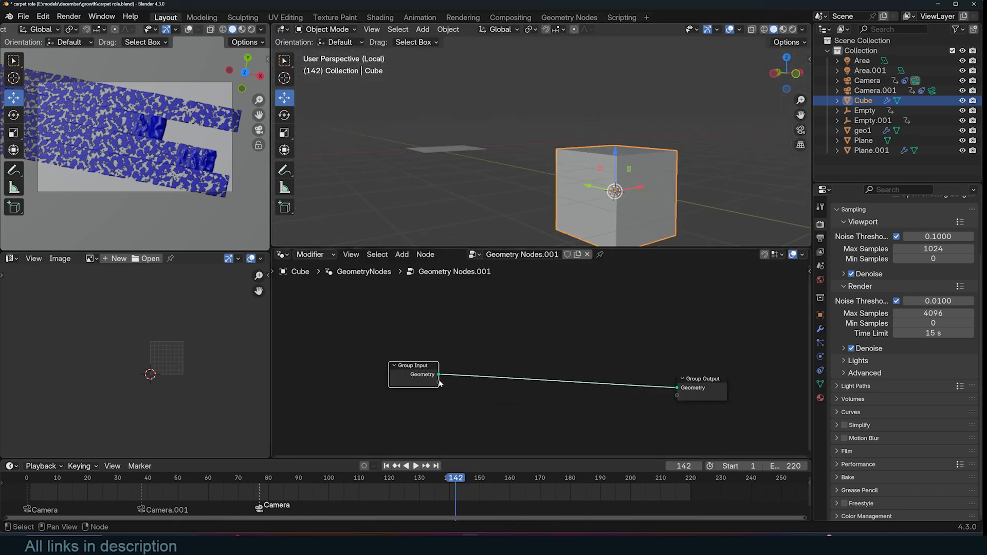
{"action": "left_click_drag", "start_coordinate": [425, 366], "coordinate": [355, 279]}
{"action": "key", "text": "shift+a"}
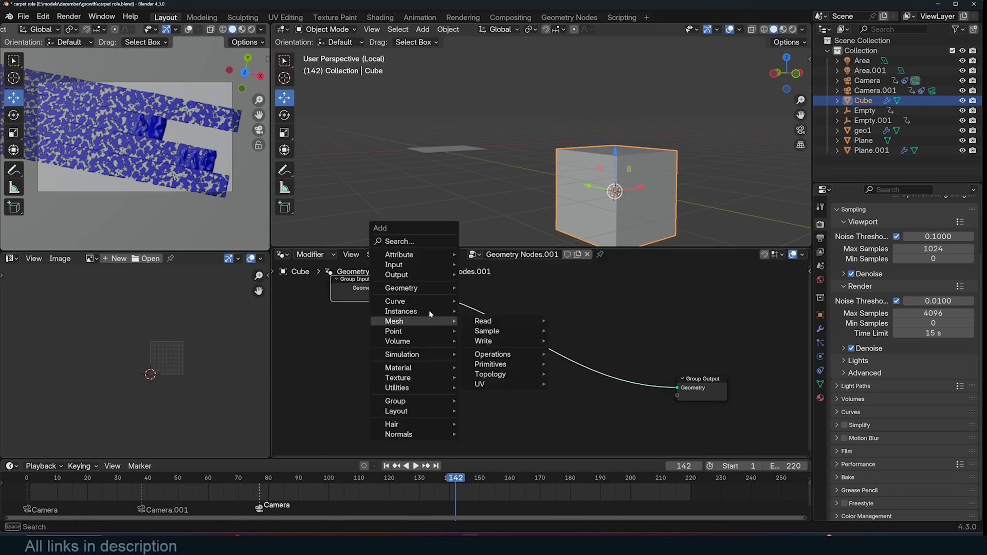
{"action": "left_click", "coordinate": [400, 241]}
{"action": "type", "text": "uv sphere"}
{"action": "key", "text": "Return"}
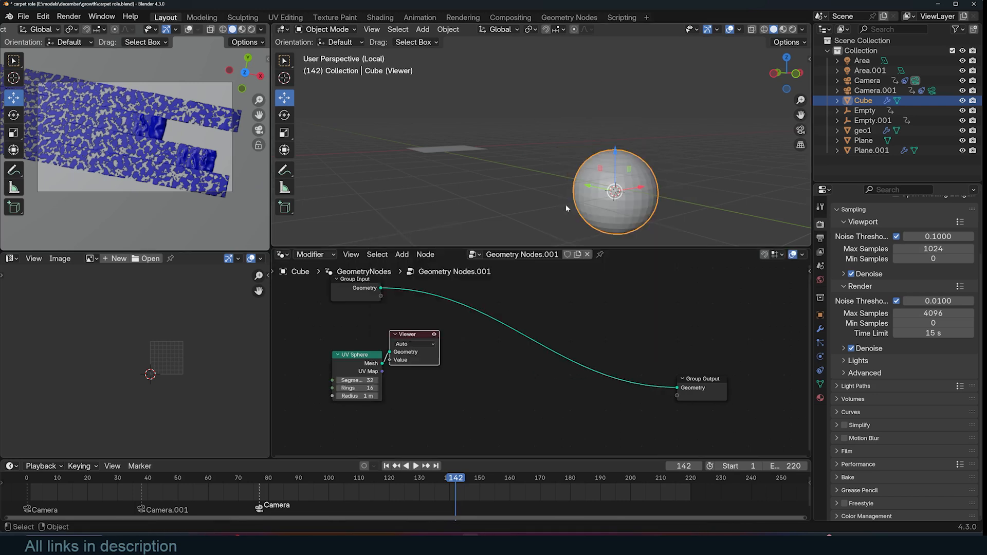
Step: Insert a Join Geometry node between Group Input and Group Output, connect the UV Sphere mesh to it and preview the joined result
{"action": "left_click_drag", "start_coordinate": [398, 338], "coordinate": [461, 345]}
{"action": "key", "text": "shift+a"}
{"action": "left_click", "coordinate": [487, 317]}
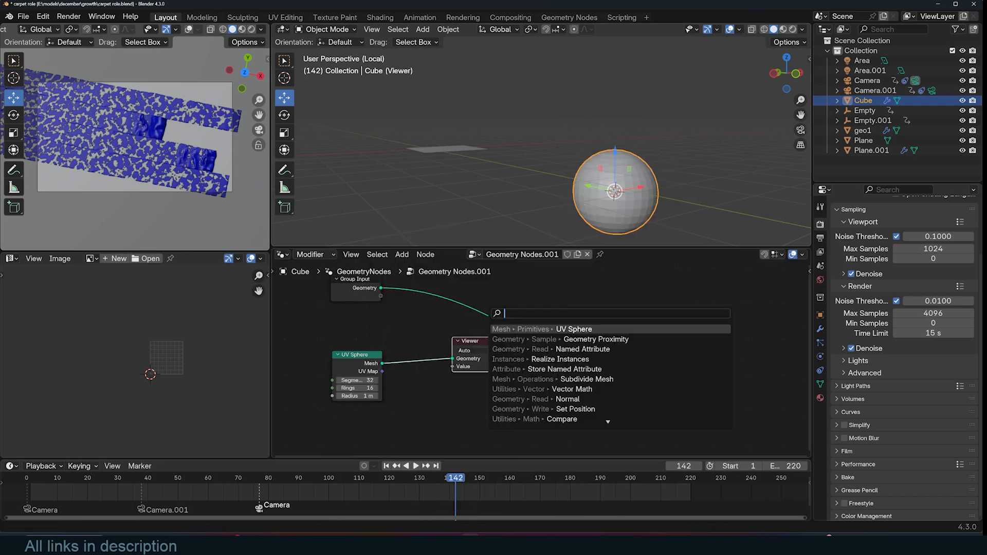
{"action": "type", "text": "jj"}
{"action": "key", "text": "Return"}
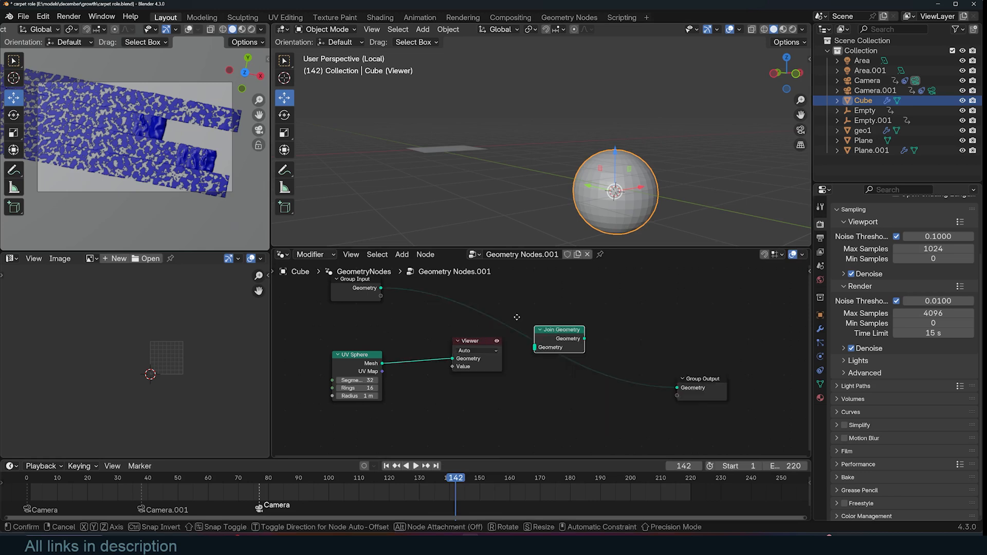
{"action": "left_click", "coordinate": [488, 305]}
{"action": "left_click_drag", "start_coordinate": [382, 364], "coordinate": [441, 348]}
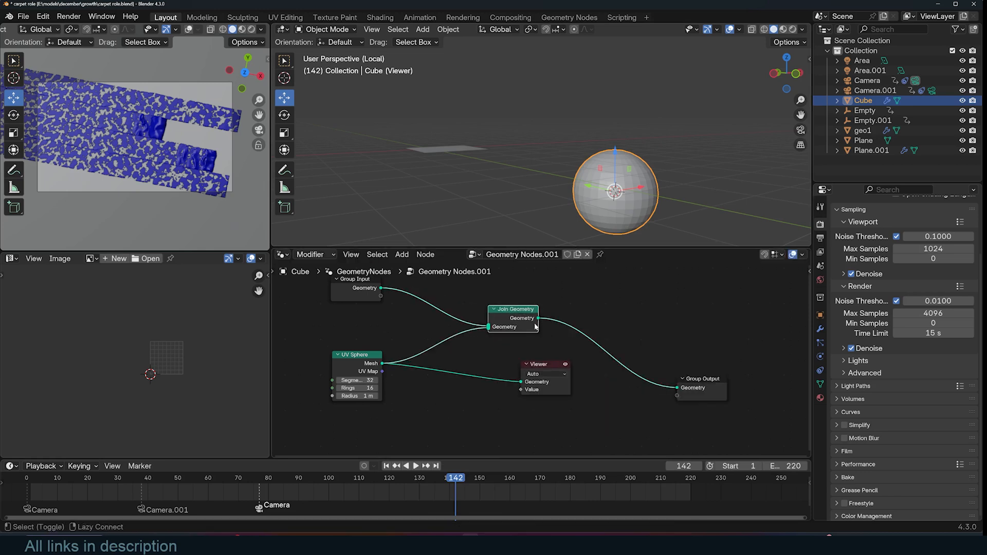
{"action": "left_click", "coordinate": [536, 327], "text": "ctrl+shift"}
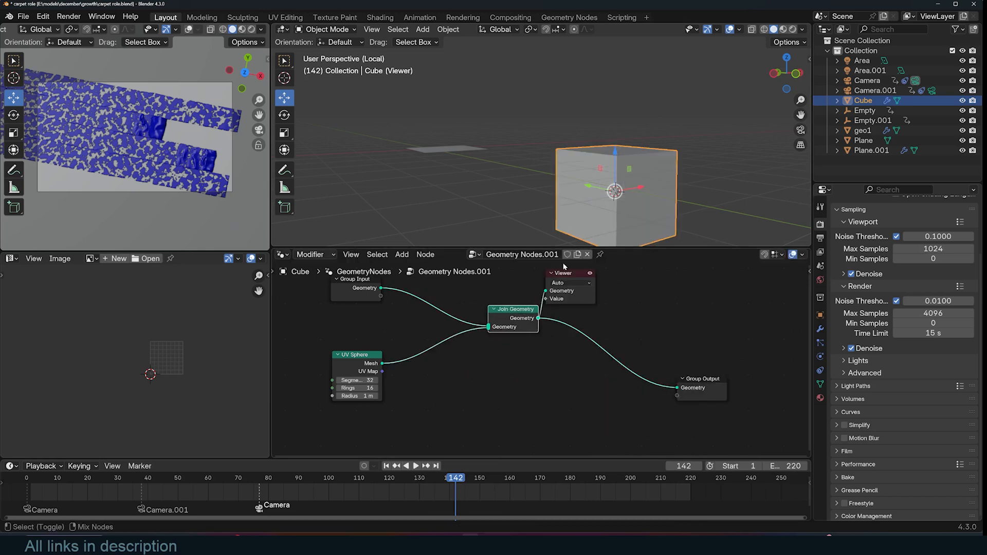
Step: Insert a Transform Geometry node between UV Sphere and Join Geometry and set its X translation to 4.4 m
{"action": "key", "text": "shift+a"}
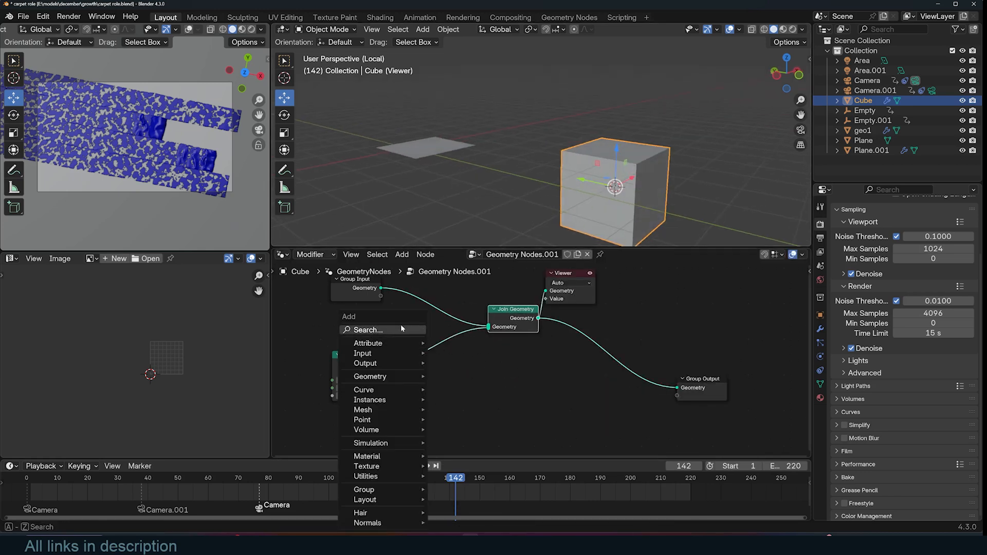
{"action": "type", "text": "tra"}
{"action": "left_click", "coordinate": [494, 341]}
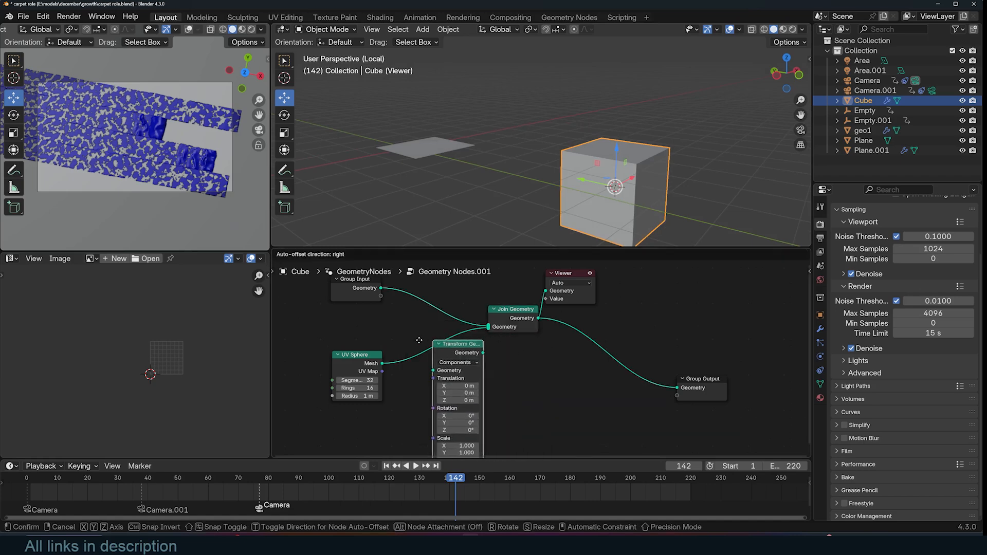
{"action": "left_click", "coordinate": [389, 340]}
{"action": "mouse_move", "coordinate": [426, 382]}
{"action": "left_mouse_down"}
{"action": "mouse_move", "coordinate": [455, 383]}
{"action": "mouse_move", "coordinate": [445, 382]}
{"action": "left_mouse_up"}
{"action": "middle_click_drag", "start_coordinate": [646, 155], "coordinate": [607, 159]}
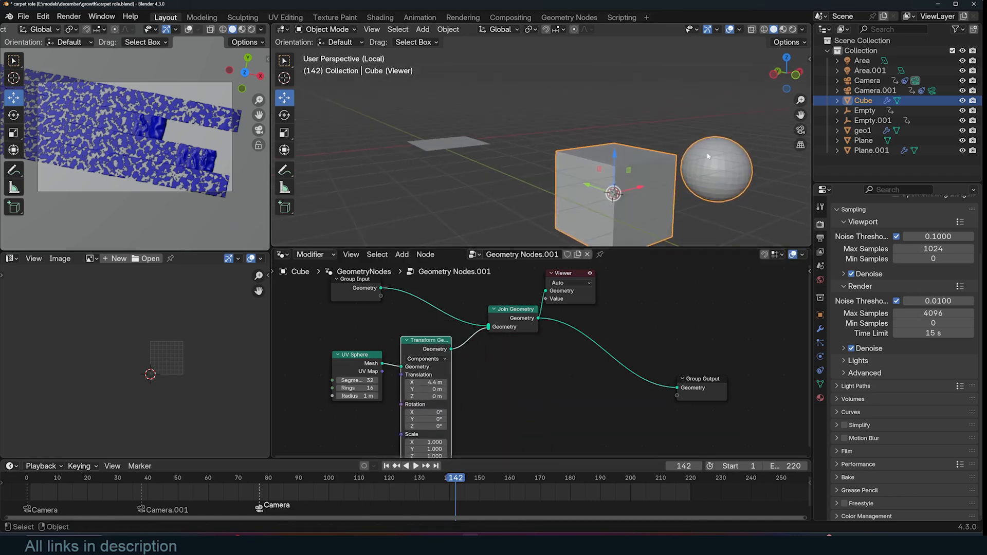
{"action": "scroll", "coordinate": [689, 180], "scroll_direction": "down", "scroll_amount": 4}
{"action": "scroll", "coordinate": [542, 370], "scroll_direction": "up", "scroll_amount": 2}
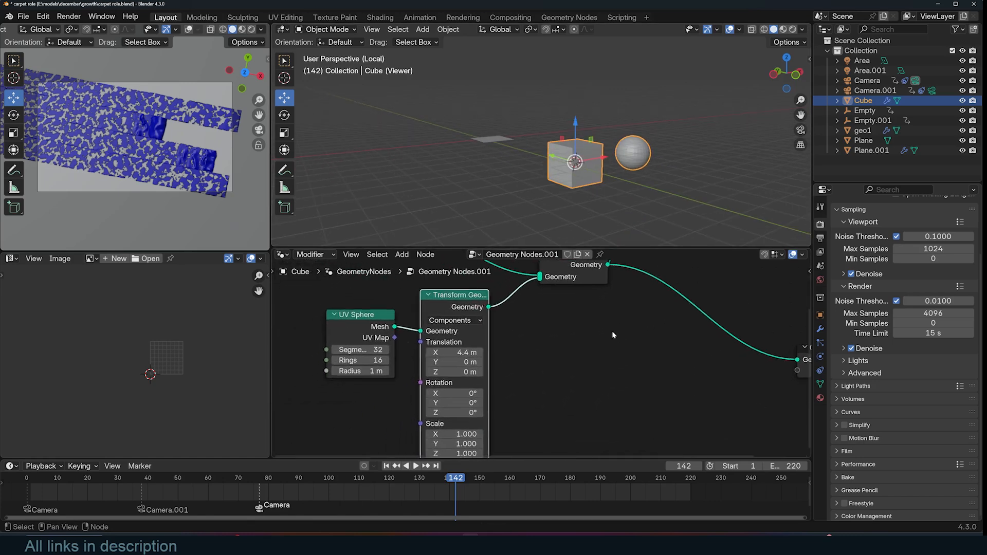
Step: Add a Scene Time node below UV Sphere and connect its Seconds output to the Transform Geometry node's Rotation
{"action": "scroll", "coordinate": [614, 335], "scroll_direction": "down", "scroll_amount": 2}
{"action": "key", "text": "shift+a"}
{"action": "type", "text": "tmie"}
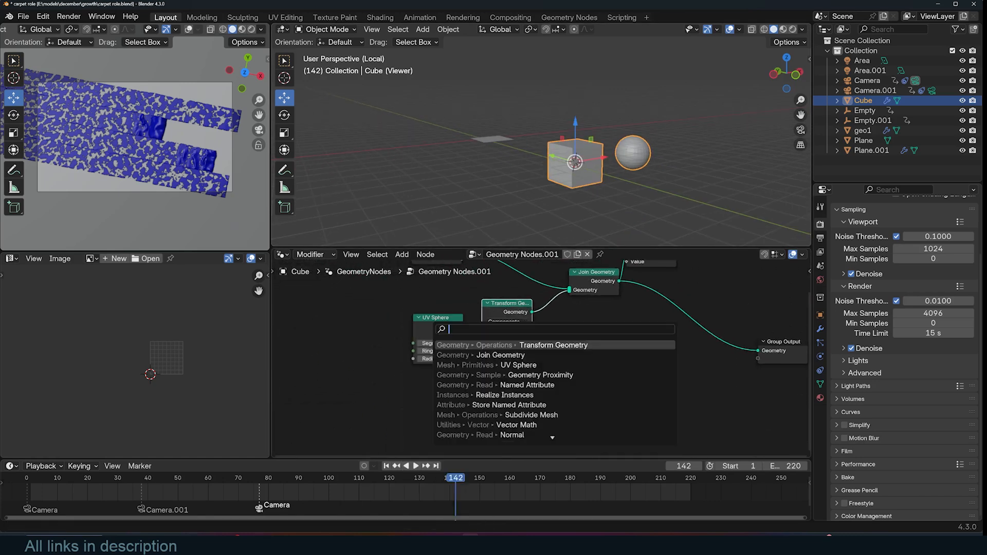
{"action": "key", "text": "ctrl+a"}
{"action": "type", "text": "time"}
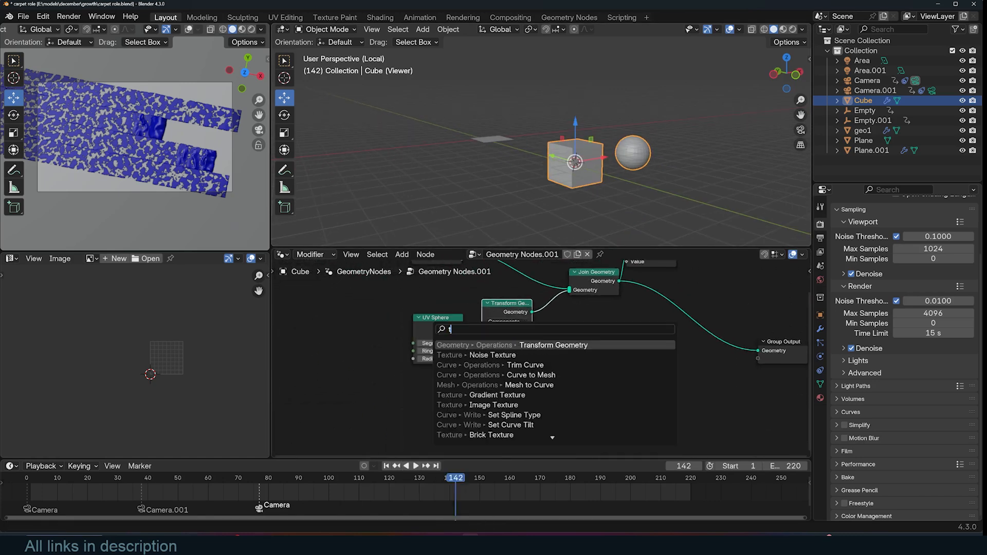
{"action": "key", "text": "Return"}
{"action": "left_click", "coordinate": [369, 400]}
{"action": "left_click_drag", "start_coordinate": [393, 400], "coordinate": [482, 367]}
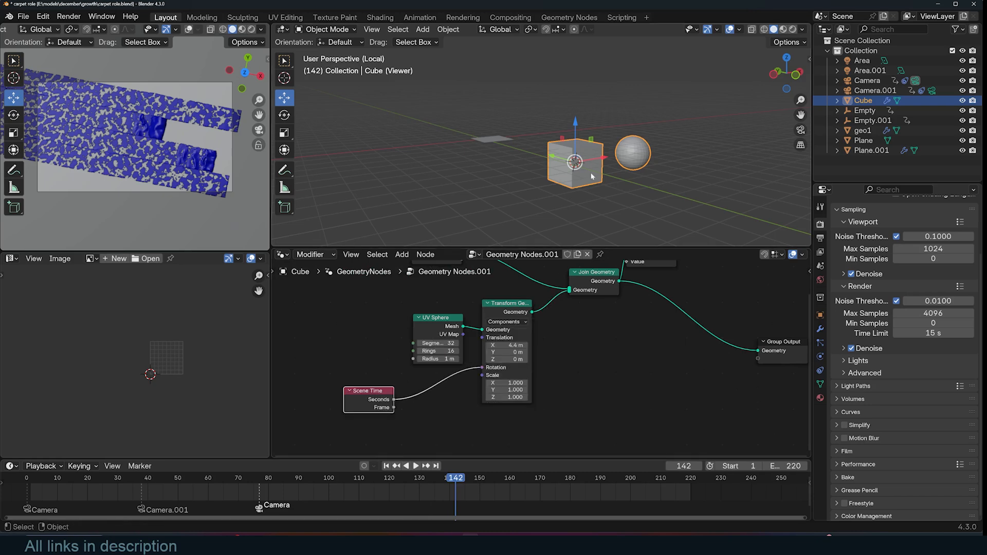
Step: Play the animation and examine the sphere's time-driven rotation beside the cube from several viewpoints
{"action": "key", "text": "space"}
{"action": "scroll", "coordinate": [636, 173], "scroll_direction": "up", "scroll_amount": 5}
{"action": "mouse_move", "coordinate": [623, 162]}
{"action": "middle_mouse_down"}
{"action": "mouse_move", "coordinate": [633, 173]}
{"action": "mouse_move", "coordinate": [621, 168]}
{"action": "middle_mouse_up"}
{"action": "scroll", "coordinate": [661, 184], "scroll_direction": "down", "scroll_amount": 5}
{"action": "scroll", "coordinate": [621, 168], "scroll_direction": "up", "scroll_amount": 3}
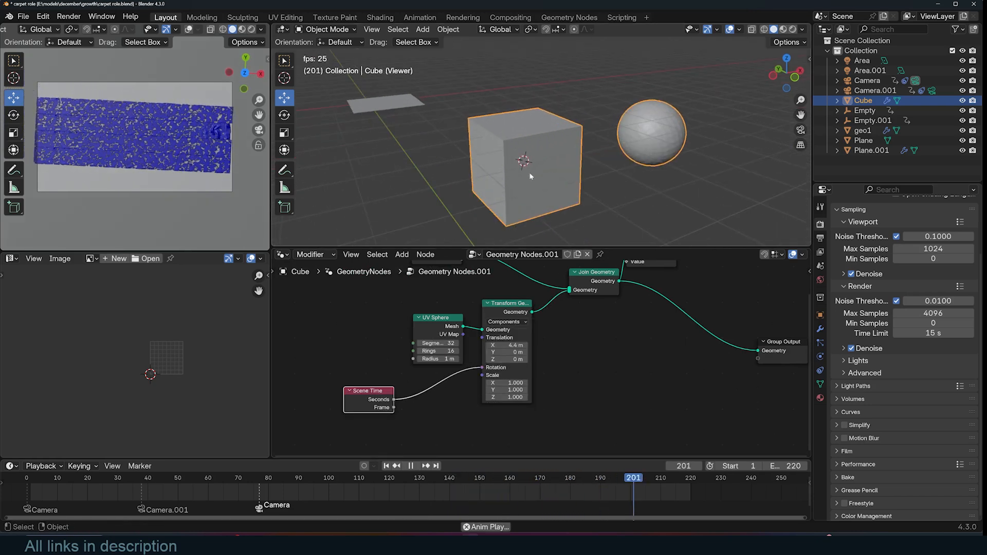
{"action": "scroll", "coordinate": [535, 350], "scroll_direction": "down", "scroll_amount": 2}
{"action": "middle_click_drag", "start_coordinate": [524, 207], "coordinate": [582, 190]}
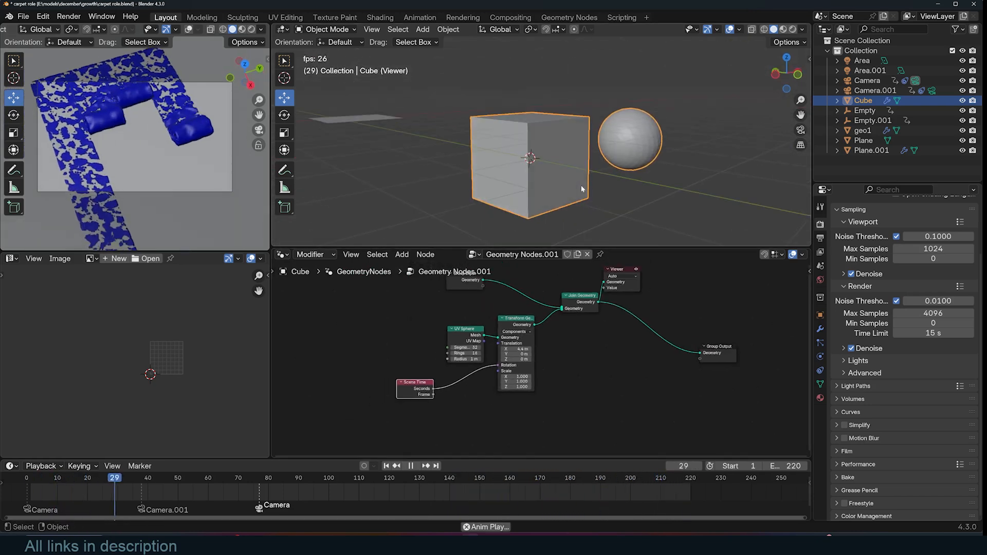
{"action": "key", "text": "g"}
{"action": "right_click", "coordinate": [593, 179]}
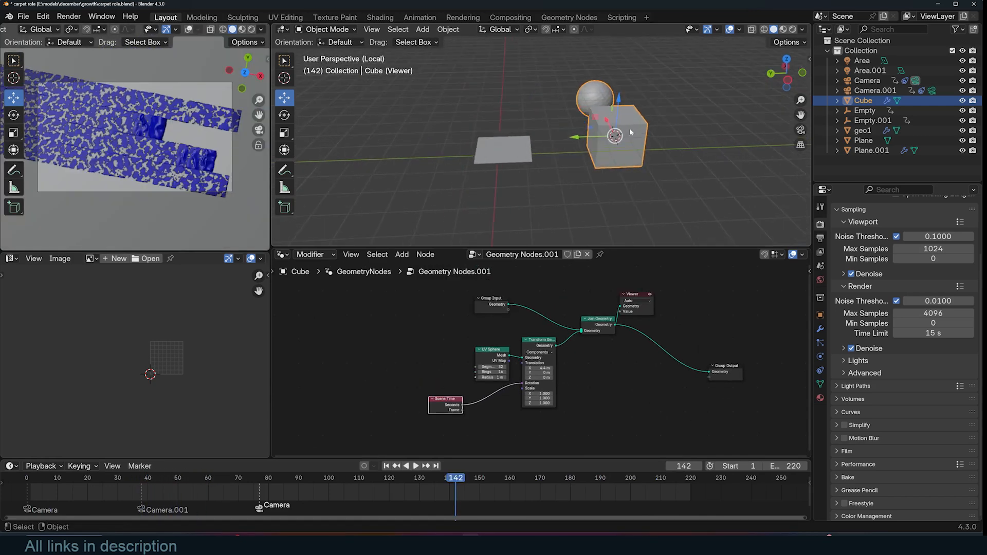
Step: Select the plane object in the viewport, enter its Edit Mode and return to Object Mode
{"action": "left_click", "coordinate": [504, 148]}
{"action": "key", "text": "Tab"}
{"action": "key", "text": "Tab"}
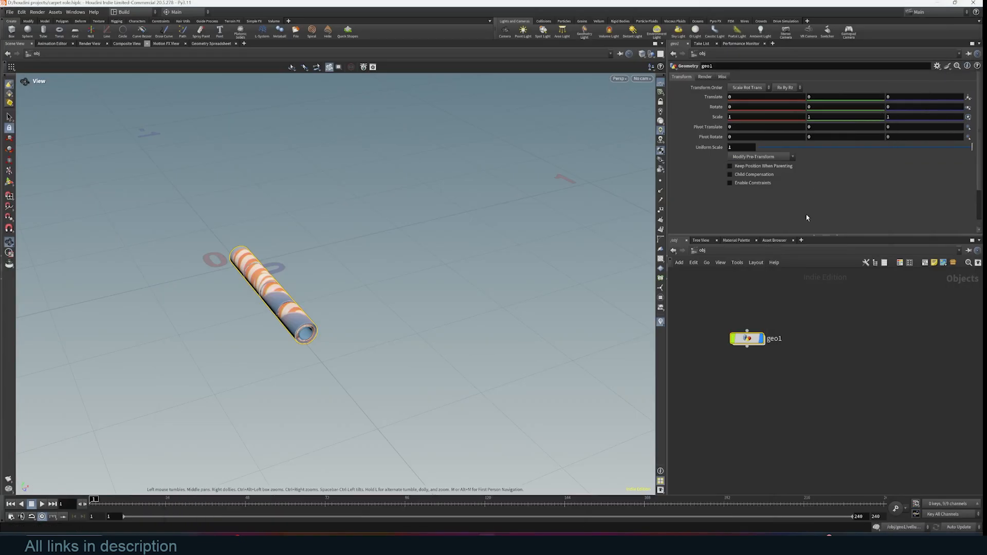
Step: In Houdini, open the geo1 object's network and scrub the timeline to frame 36
{"action": "scroll", "coordinate": [797, 340], "scroll_direction": "up", "scroll_amount": 3}
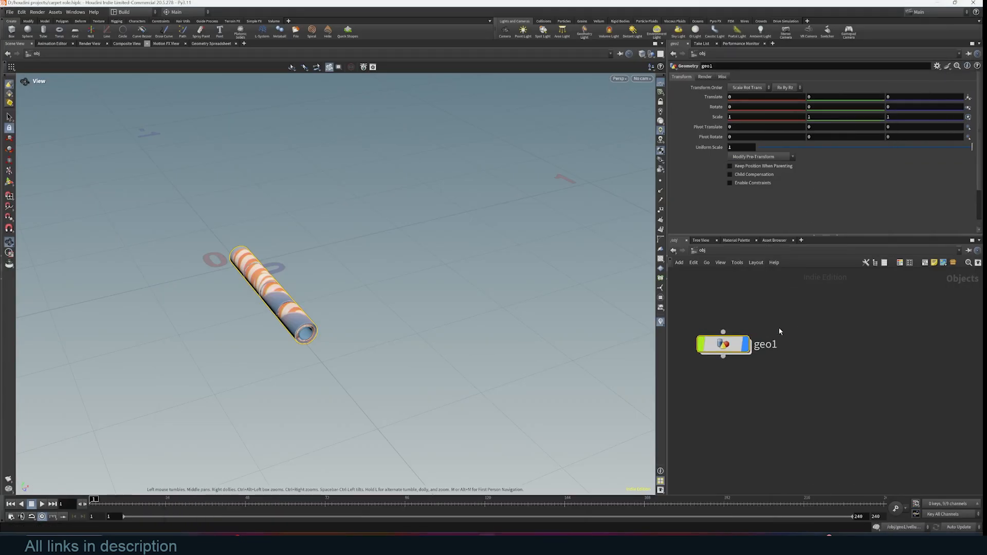
{"action": "left_click_drag", "start_coordinate": [330, 304], "coordinate": [360, 308]}
{"action": "left_click_drag", "start_coordinate": [724, 344], "coordinate": [746, 328]}
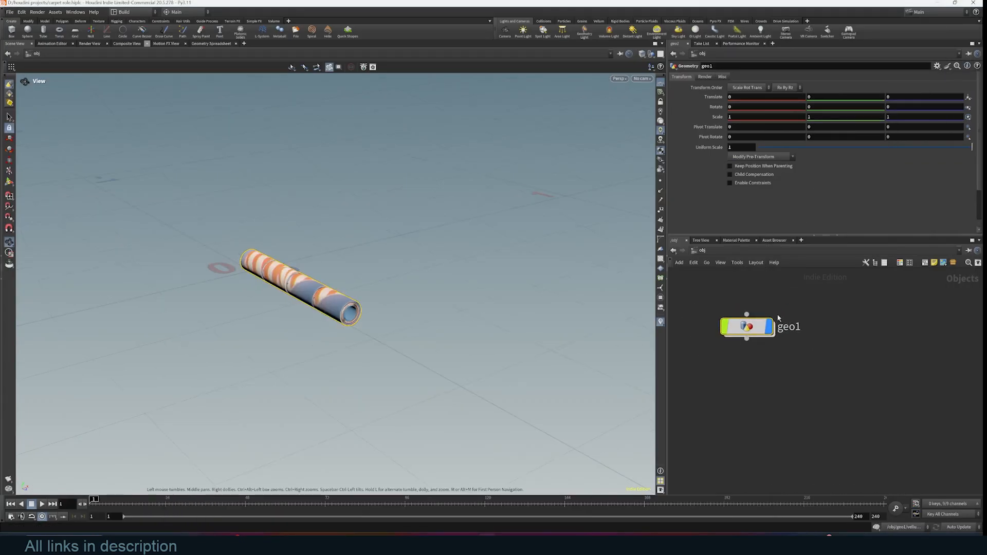
{"action": "double_click", "coordinate": [750, 326]}
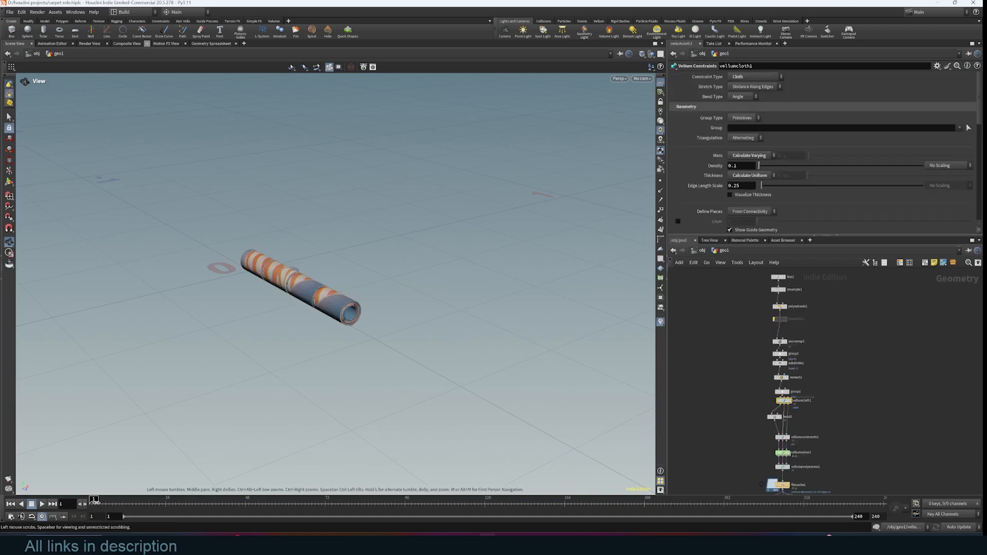
{"action": "left_click_drag", "start_coordinate": [95, 501], "coordinate": [205, 501]}
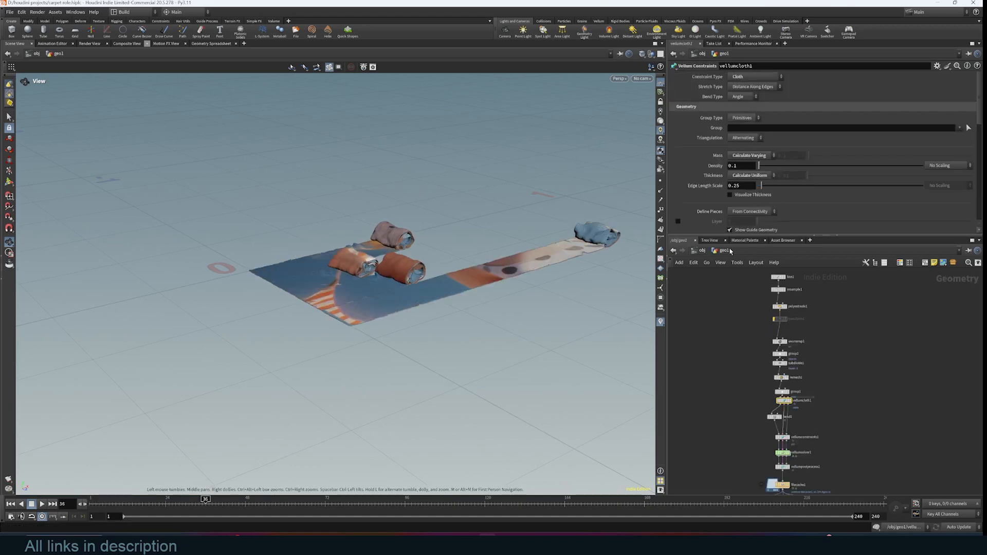
Step: Return to the object level, add a new Geometry object beside geo1 and name it tutorial
{"action": "left_click", "coordinate": [703, 251]}
{"action": "middle_click_drag", "start_coordinate": [817, 328], "coordinate": [789, 326]}
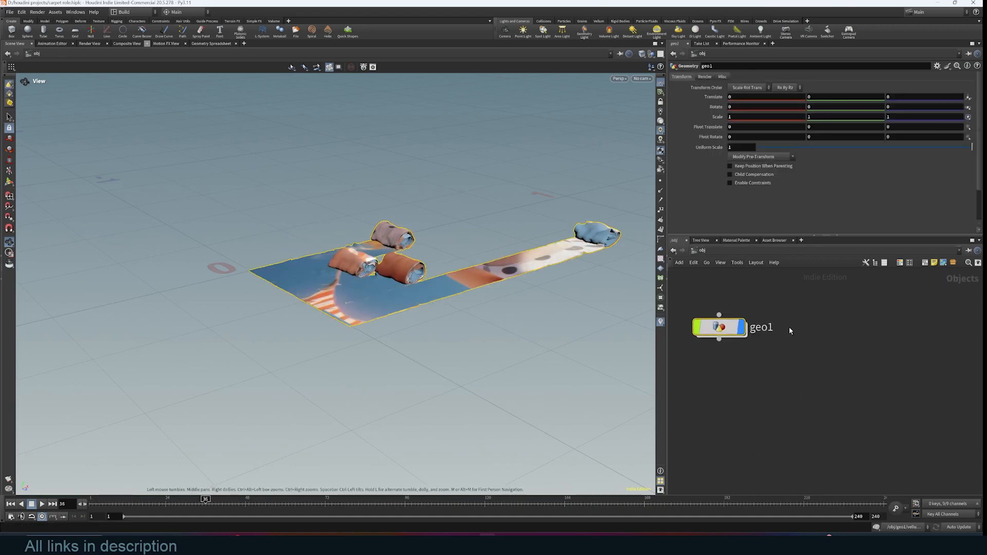
{"action": "key", "text": "Tab"}
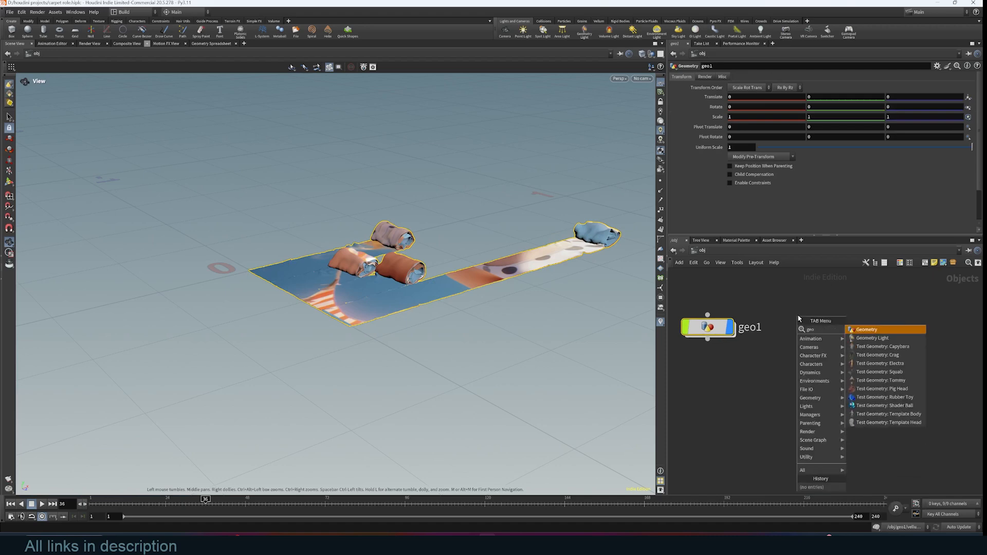
{"action": "key", "text": "Escape"}
{"action": "key", "text": "Tab"}
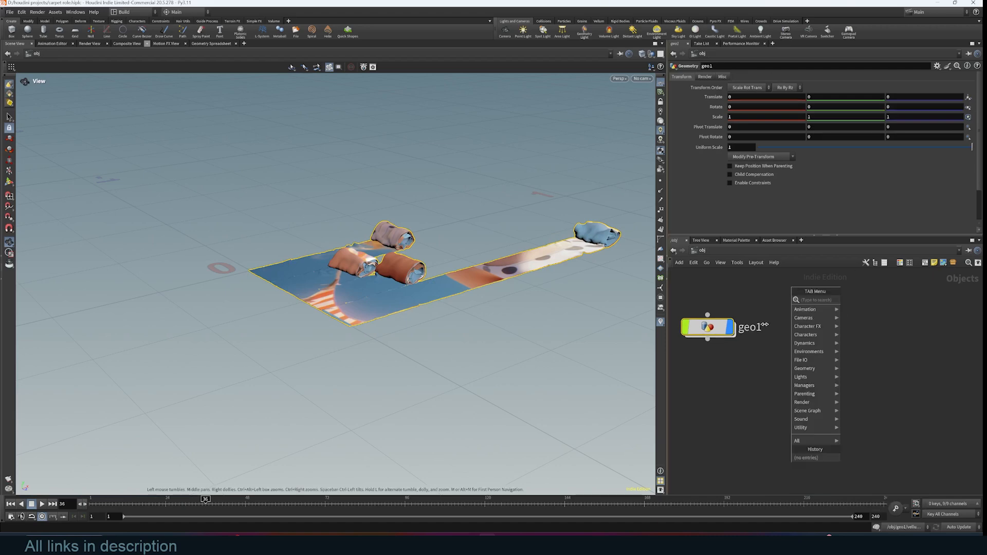
{"action": "type", "text": "geom"}
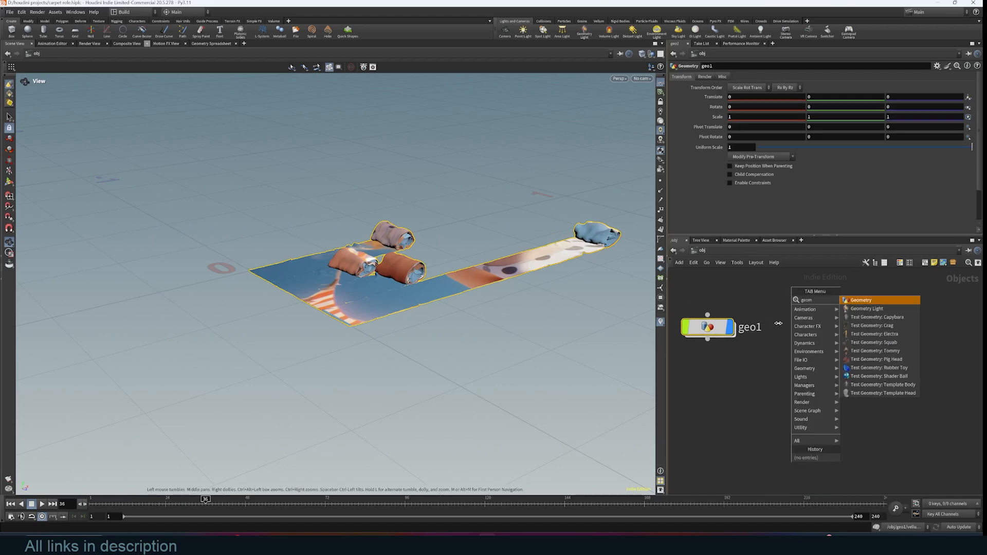
{"action": "left_click", "coordinate": [865, 302]}
{"action": "left_click", "coordinate": [834, 327]}
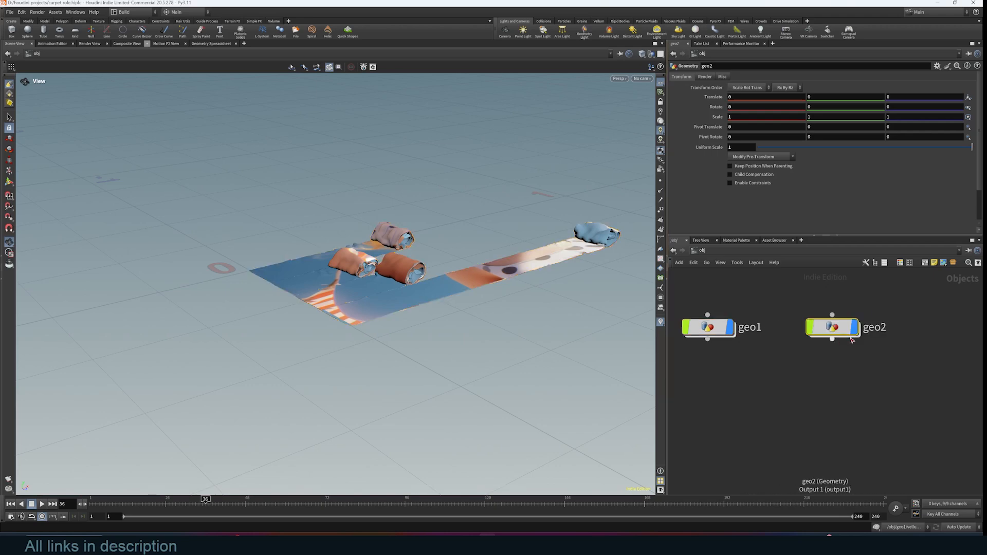
{"action": "double_click", "coordinate": [875, 328]}
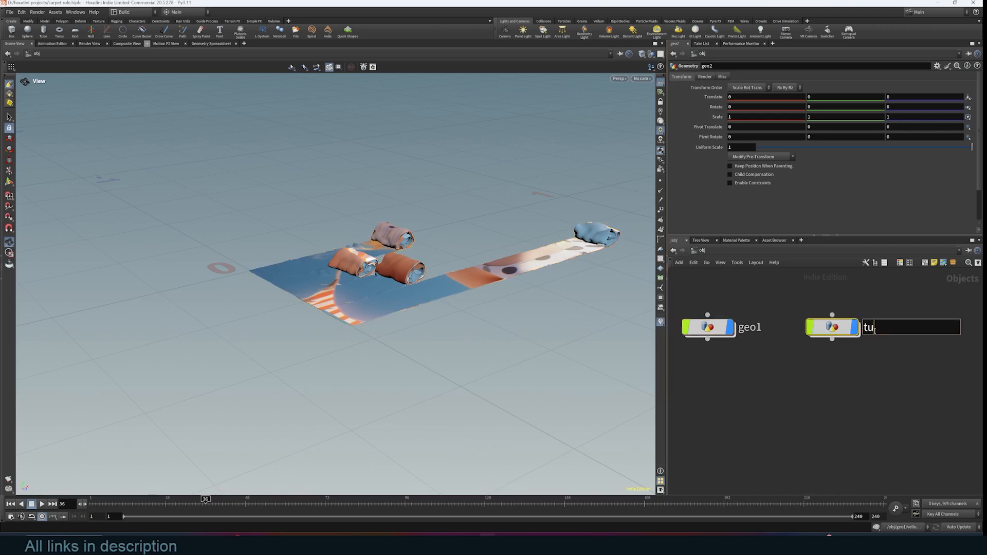
{"action": "key", "text": "Return"}
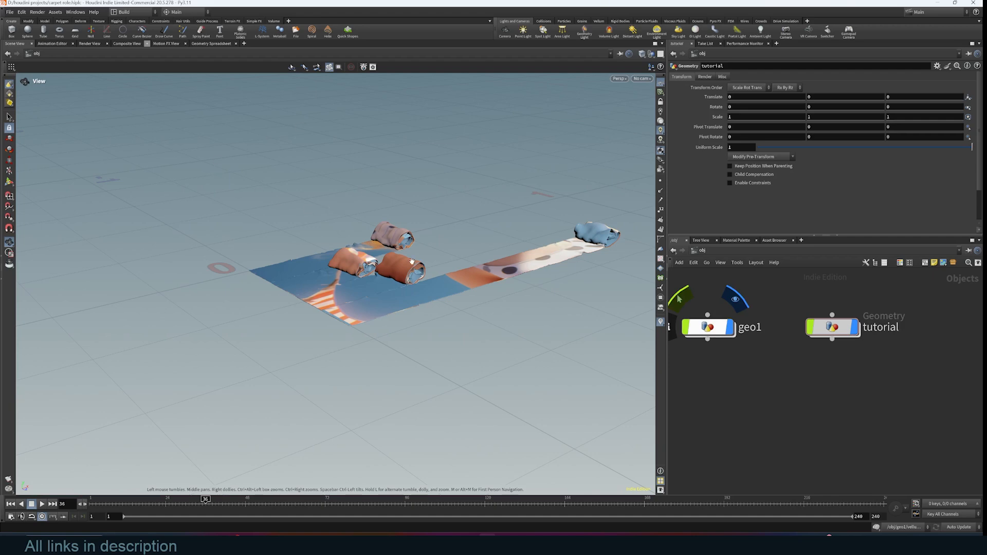
Step: Switch to Blender and look through its Modeling, Sculpting, UV Editing and Texture Paint workspaces
{"action": "left_click_drag", "start_coordinate": [471, 212], "coordinate": [442, 348]}
{"action": "left_click_drag", "start_coordinate": [409, 308], "coordinate": [465, 327]}
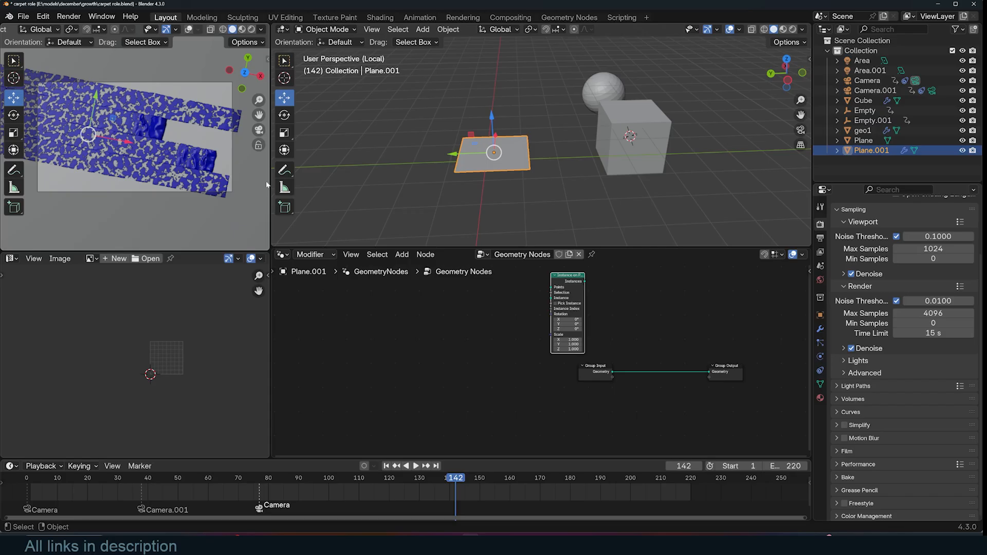
{"action": "left_click", "coordinate": [204, 17]}
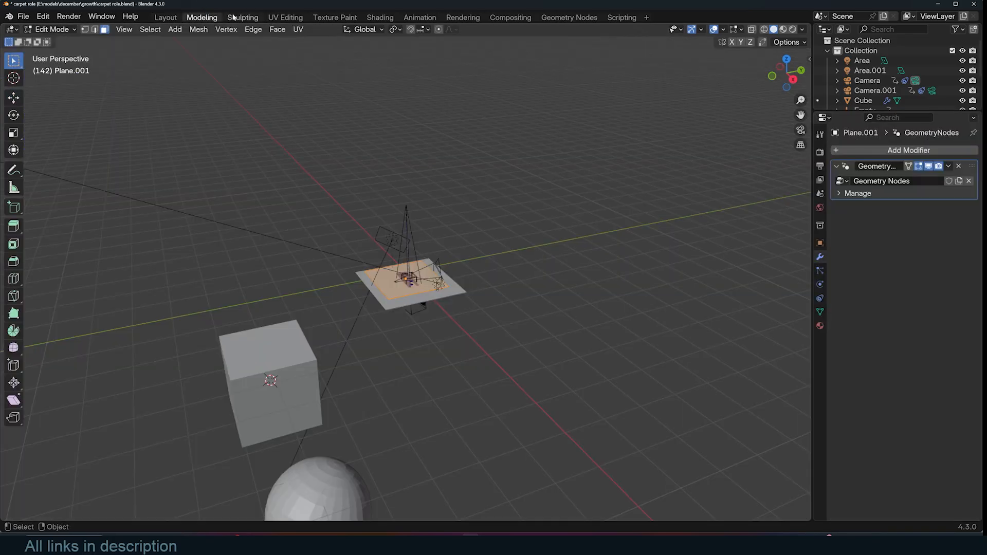
{"action": "left_click", "coordinate": [282, 17]}
{"action": "left_click", "coordinate": [242, 17]}
{"action": "left_click", "coordinate": [202, 18]}
{"action": "left_click", "coordinate": [286, 17]}
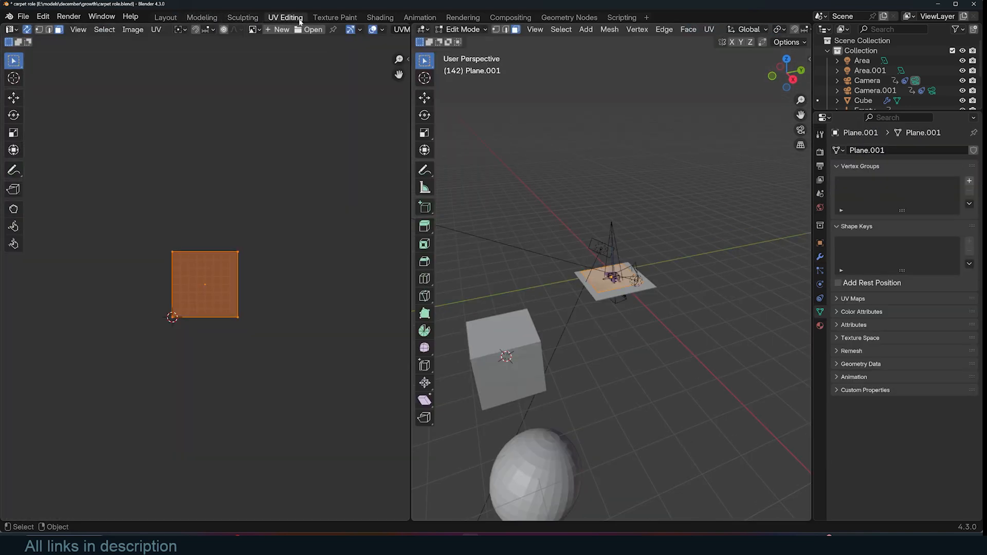
{"action": "left_click", "coordinate": [335, 17]}
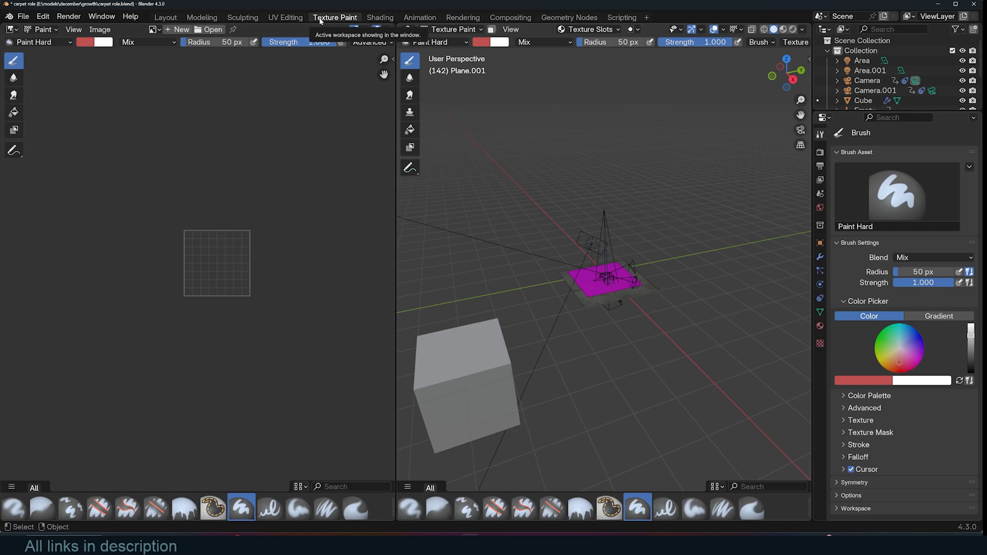
Step: Switch to Houdini, change the desktop layout to Animate and restore the Build desktop
{"action": "key", "text": "alt+Tab"}
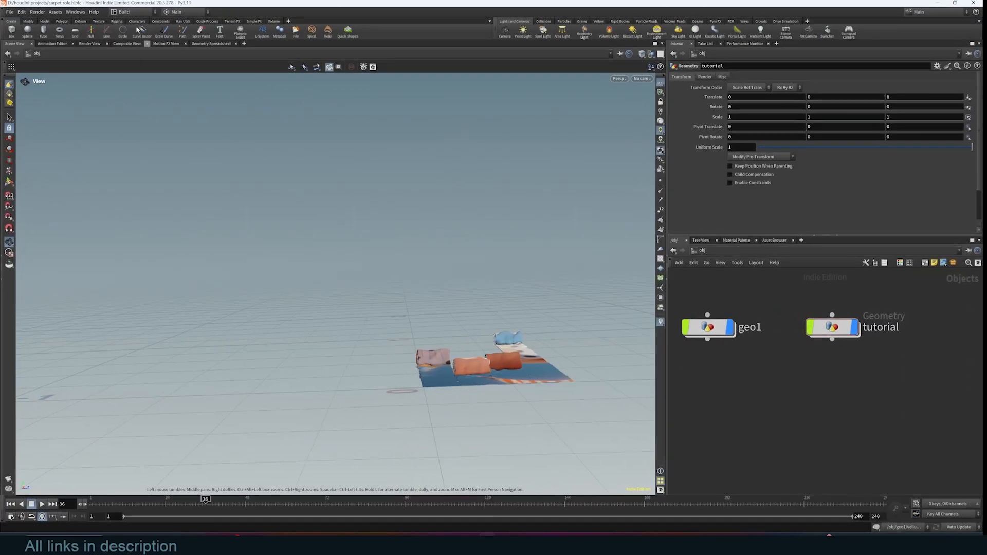
{"action": "left_click", "coordinate": [143, 12]}
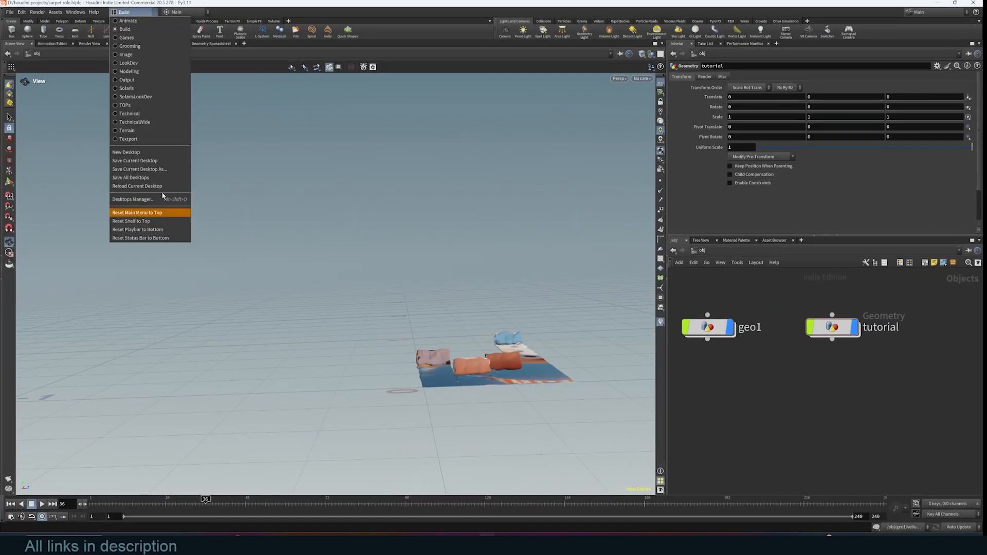
{"action": "left_click", "coordinate": [147, 29]}
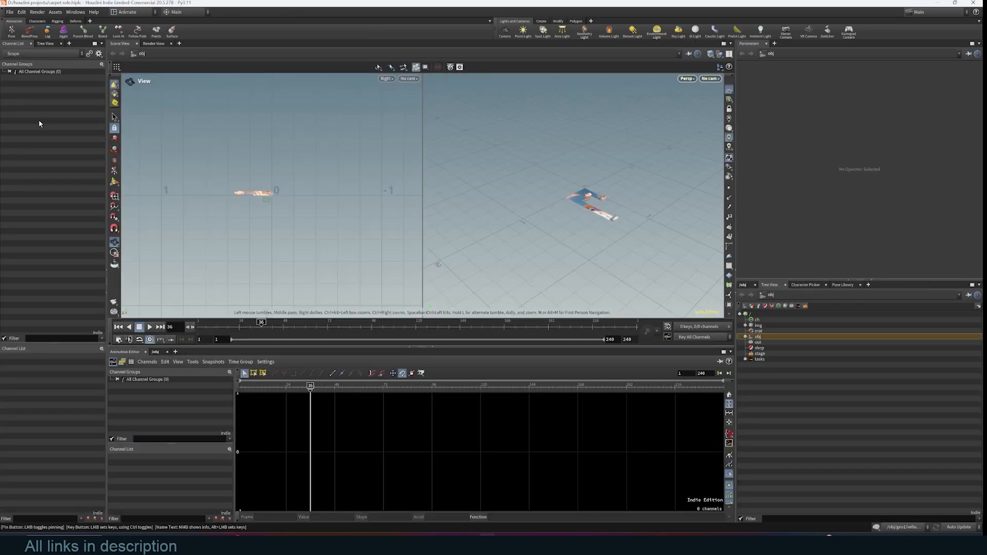
{"action": "left_click", "coordinate": [118, 14]}
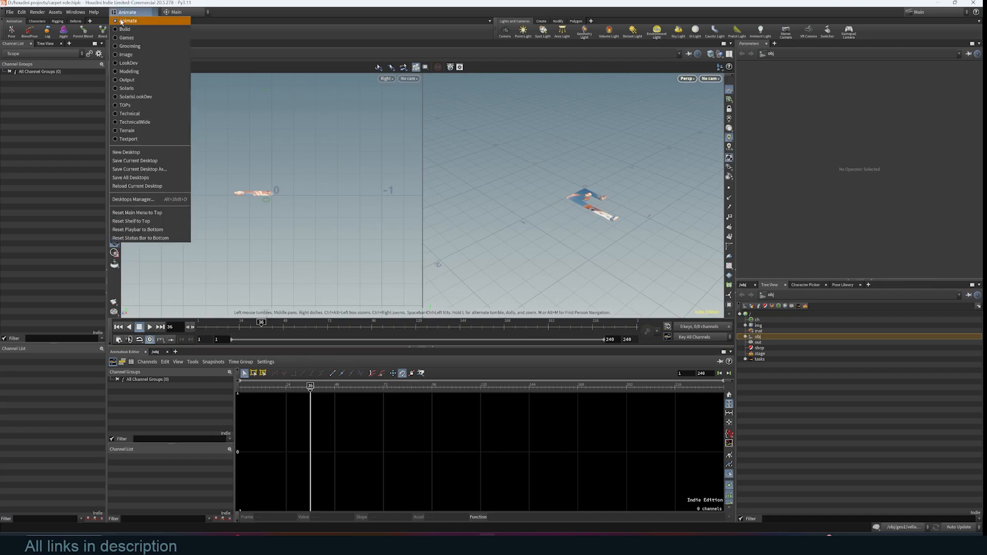
{"action": "left_click", "coordinate": [135, 29]}
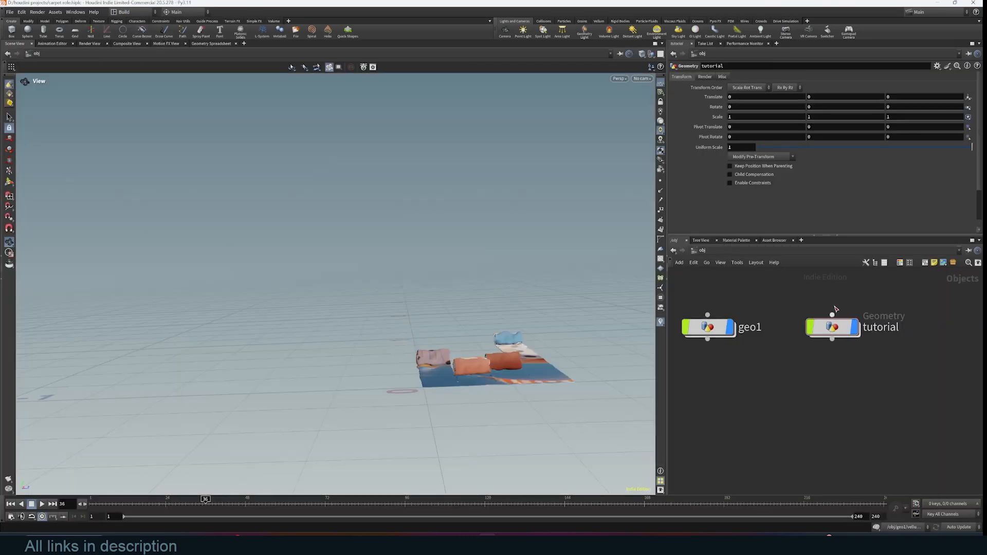
Step: Add a Geometry Spreadsheet tab to the network pane, show the object network again and review the desktop options
{"action": "left_click", "coordinate": [802, 240]}
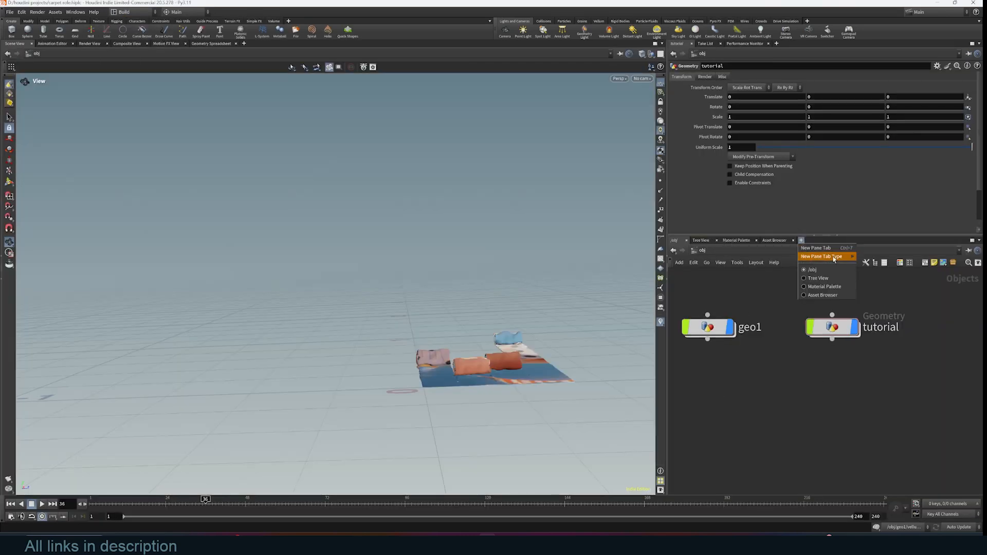
{"action": "mouse_move", "coordinate": [833, 256]}
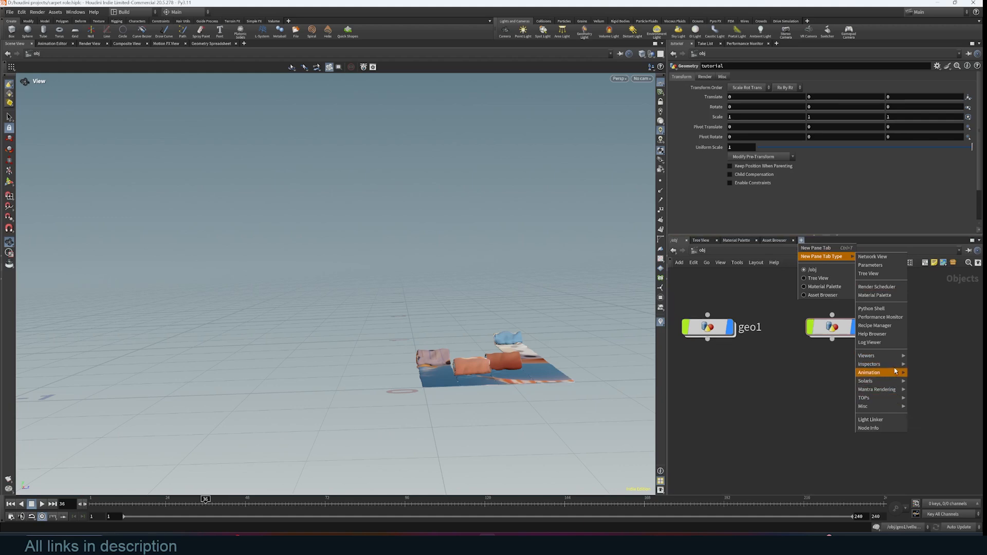
{"action": "mouse_move", "coordinate": [891, 357]}
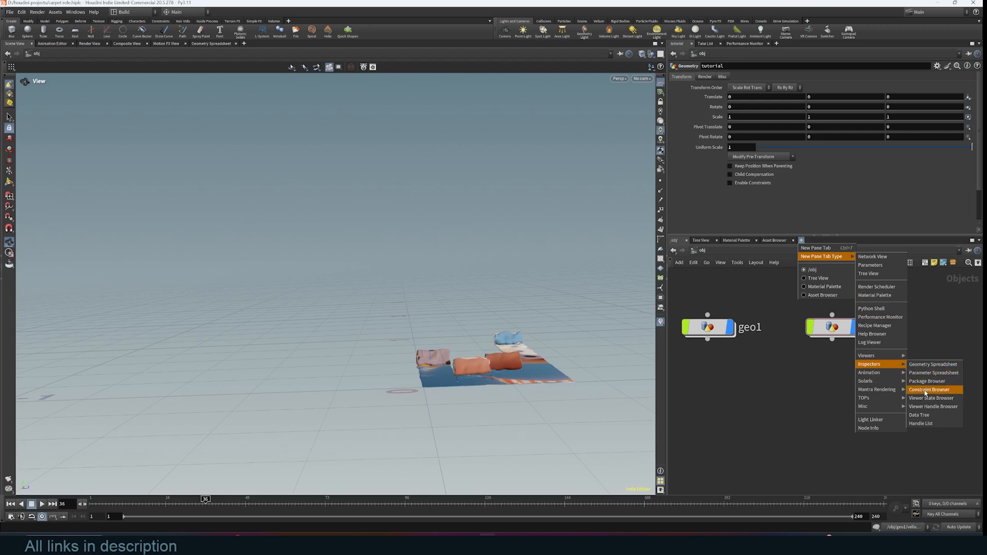
{"action": "left_click", "coordinate": [927, 365]}
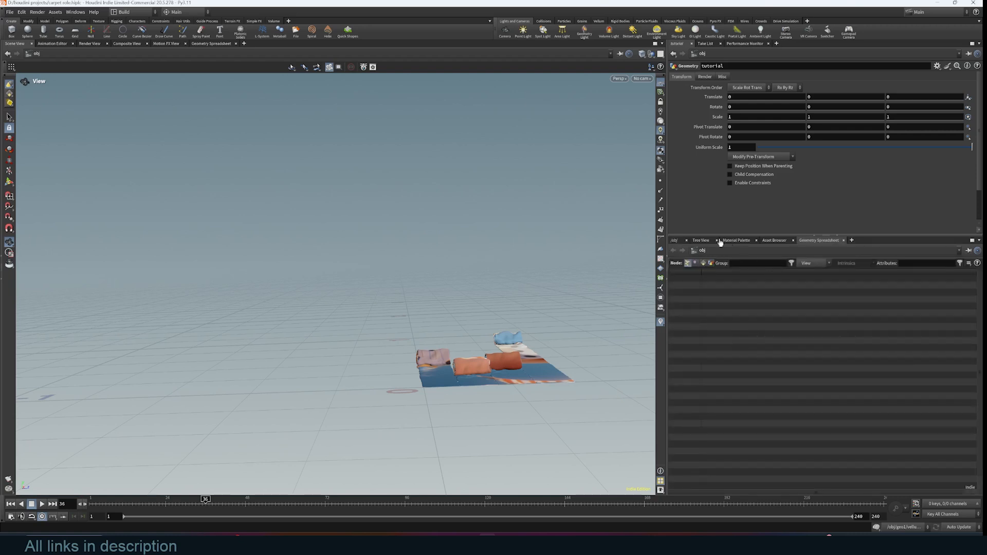
{"action": "left_click", "coordinate": [700, 240]}
{"action": "left_click", "coordinate": [675, 241]}
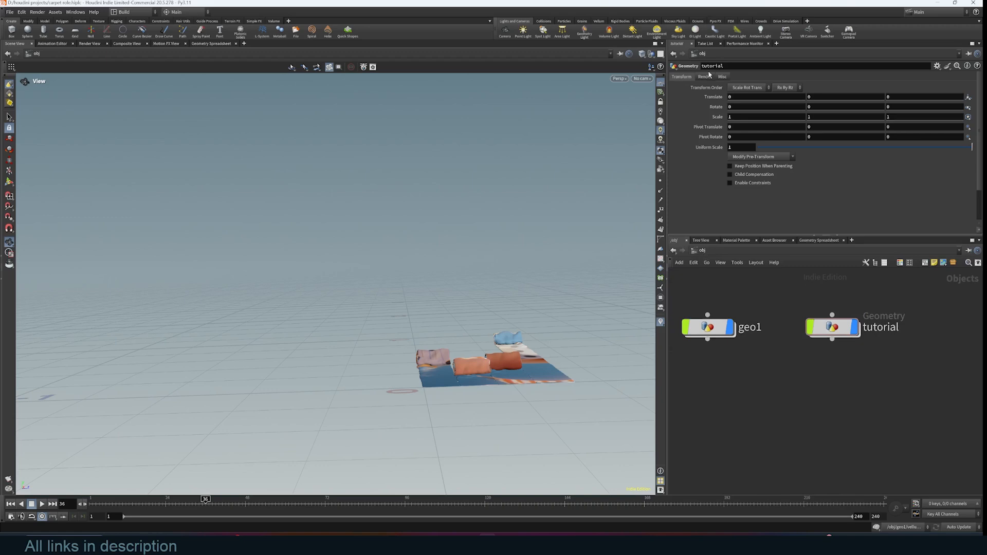
{"action": "left_click", "coordinate": [123, 12]}
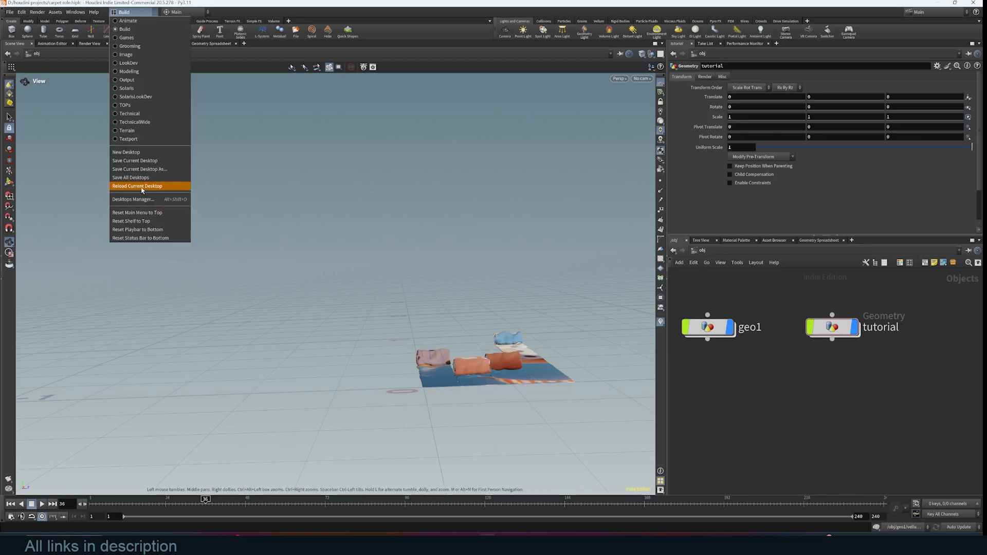
{"action": "left_click", "coordinate": [165, 187]}
Step: Open the tutorial object's empty geometry network
{"action": "left_click_drag", "start_coordinate": [457, 258], "coordinate": [467, 282]}
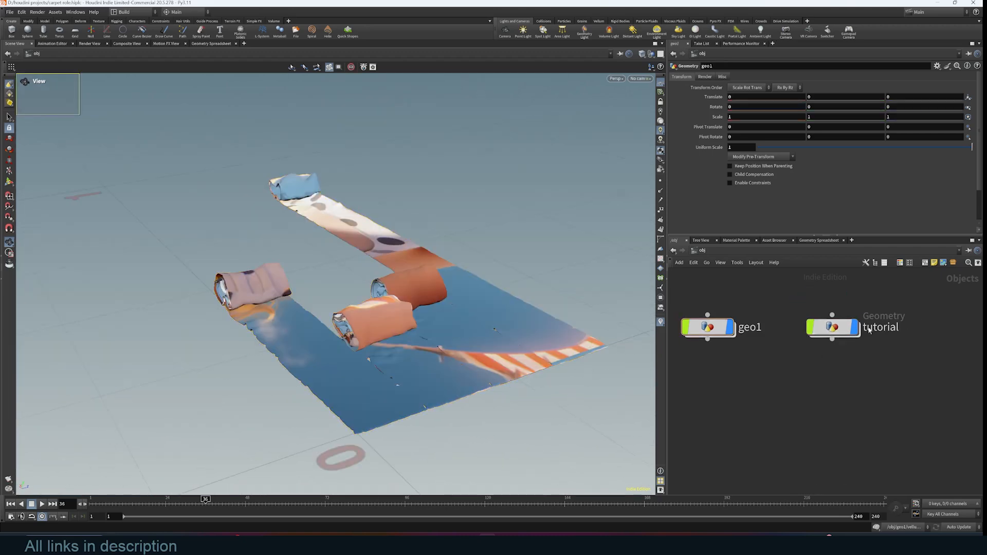
{"action": "double_click", "coordinate": [832, 328]}
{"action": "left_click_drag", "start_coordinate": [349, 247], "coordinate": [673, 308]}
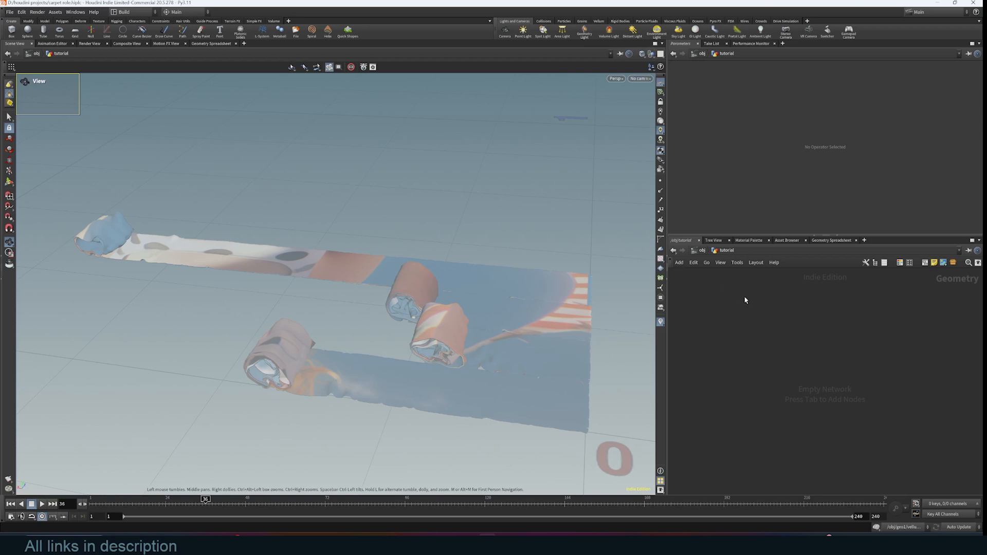
Step: Hide all other objects in the viewport while working inside the tutorial geometry network
{"action": "left_click", "coordinate": [651, 55]}
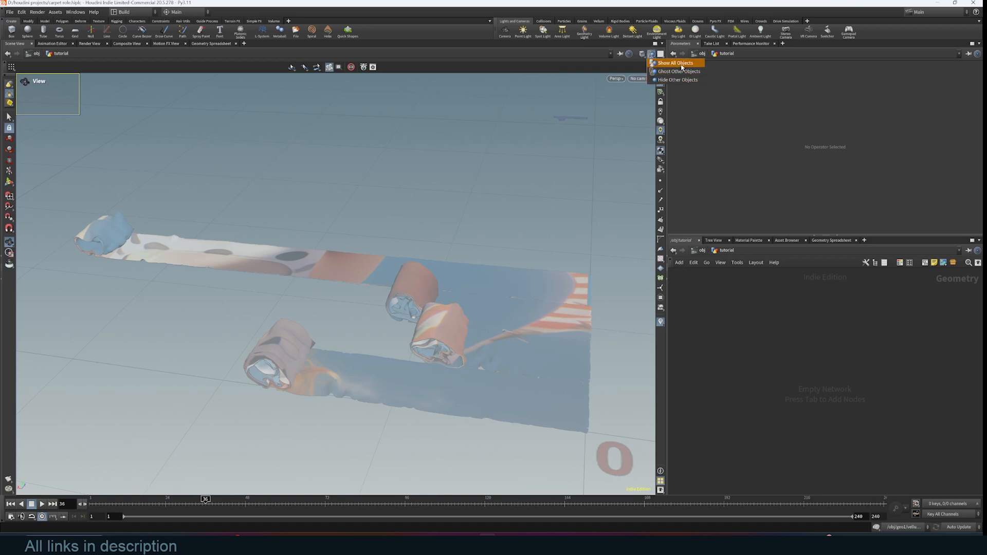
{"action": "left_click", "coordinate": [678, 79]}
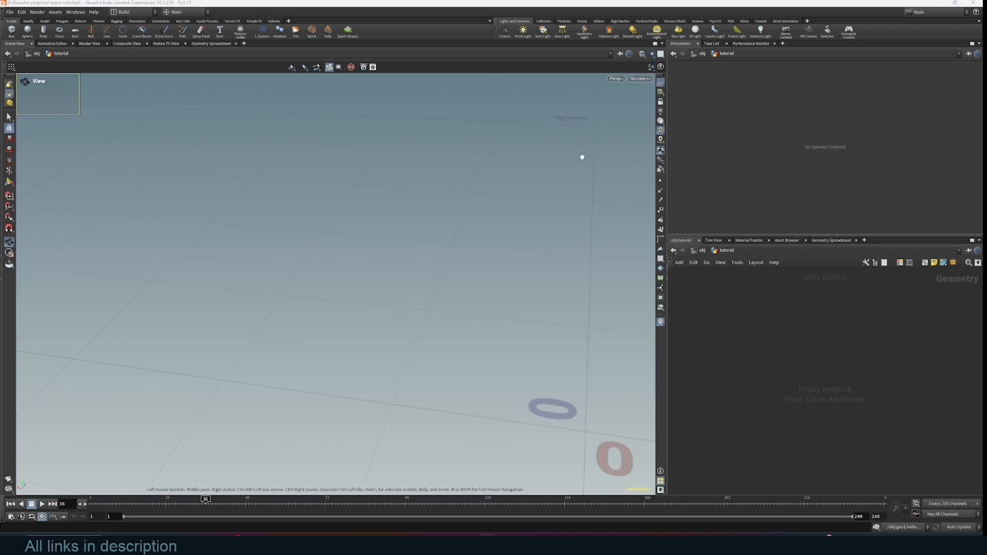
{"action": "left_click_drag", "start_coordinate": [582, 156], "coordinate": [504, 156]}
{"action": "left_click_drag", "start_coordinate": [484, 283], "coordinate": [360, 330]}
Step: Add a Line node to the empty tutorial network
{"action": "key", "text": "Tab"}
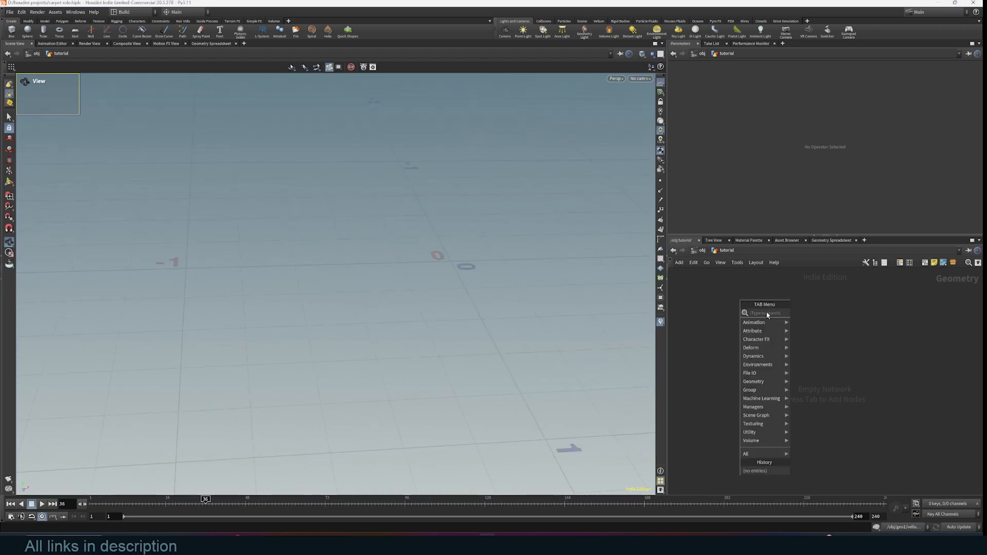
{"action": "type", "text": "lin"}
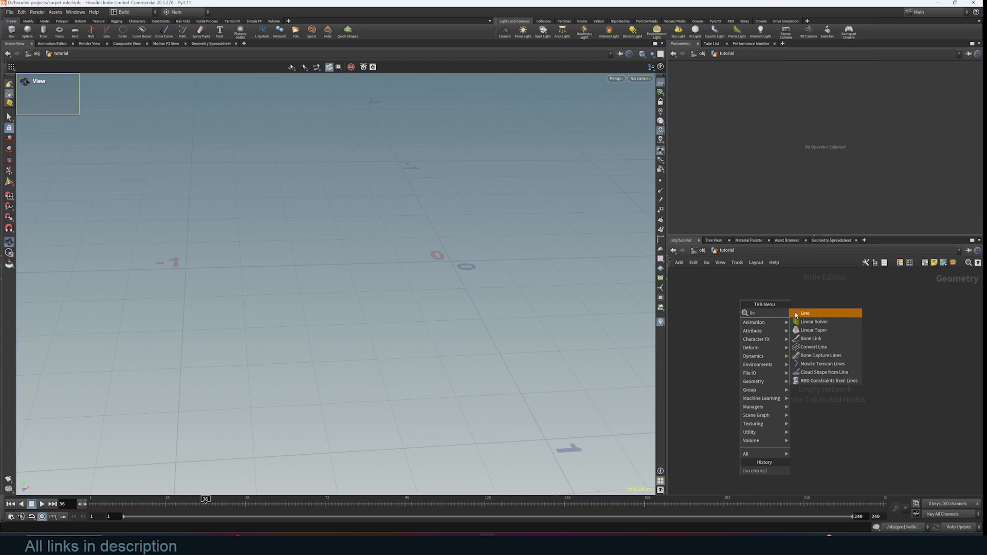
{"action": "left_click", "coordinate": [796, 314]}
{"action": "left_click", "coordinate": [787, 301]}
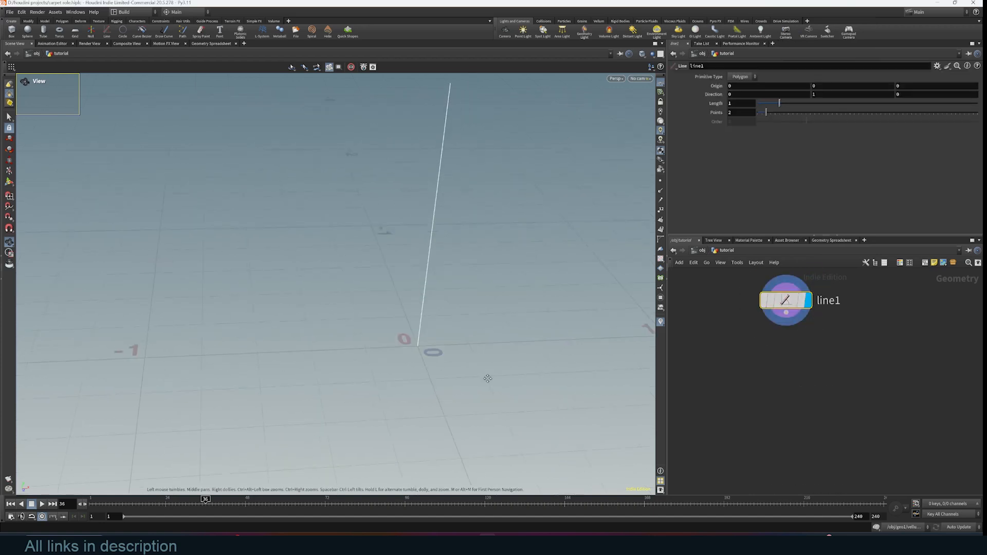
Step: Set the line's direction to 1, 0, 0 so it runs along the X axis on the ground
{"action": "left_click_drag", "start_coordinate": [487, 378], "coordinate": [514, 346]}
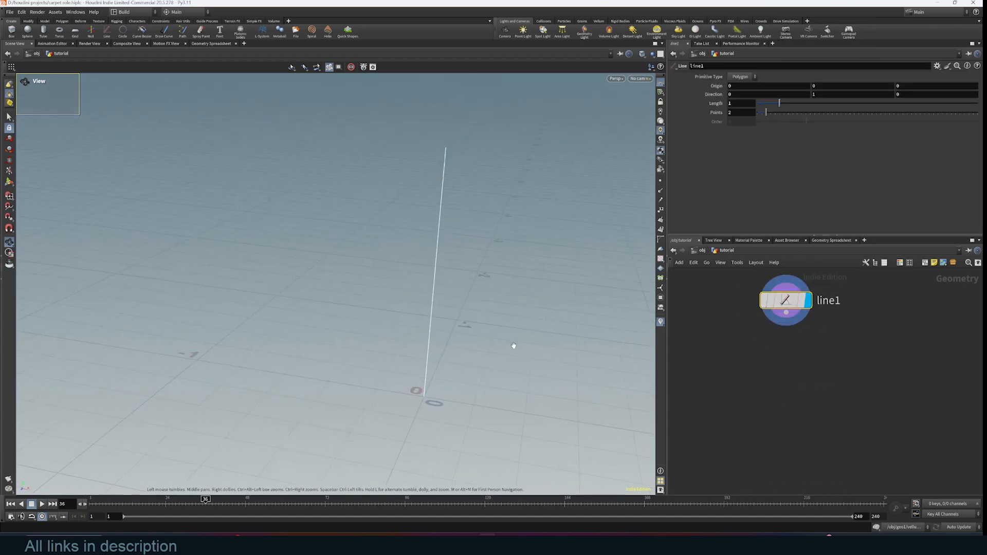
{"action": "left_click_drag", "start_coordinate": [475, 284], "coordinate": [472, 279]}
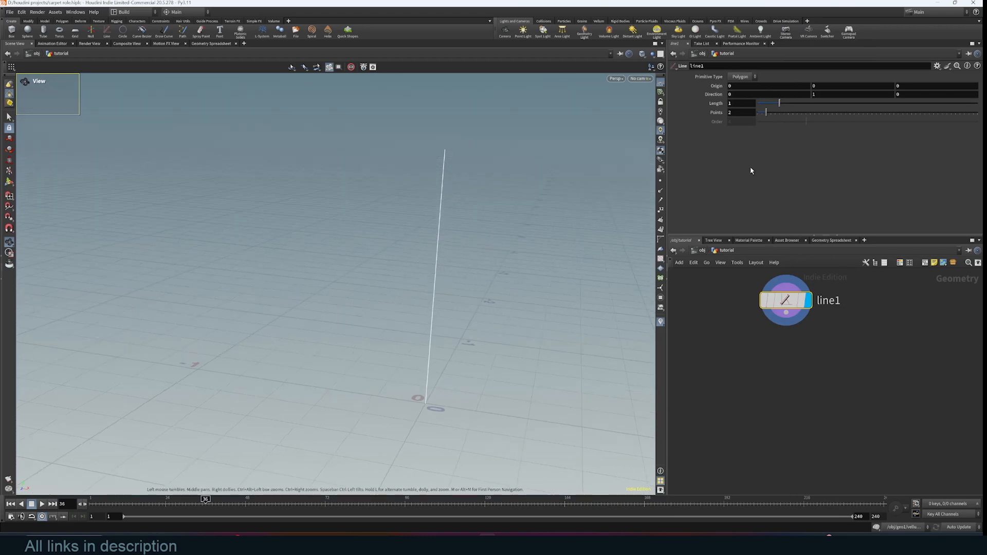
{"action": "left_click_drag", "start_coordinate": [529, 273], "coordinate": [477, 282]}
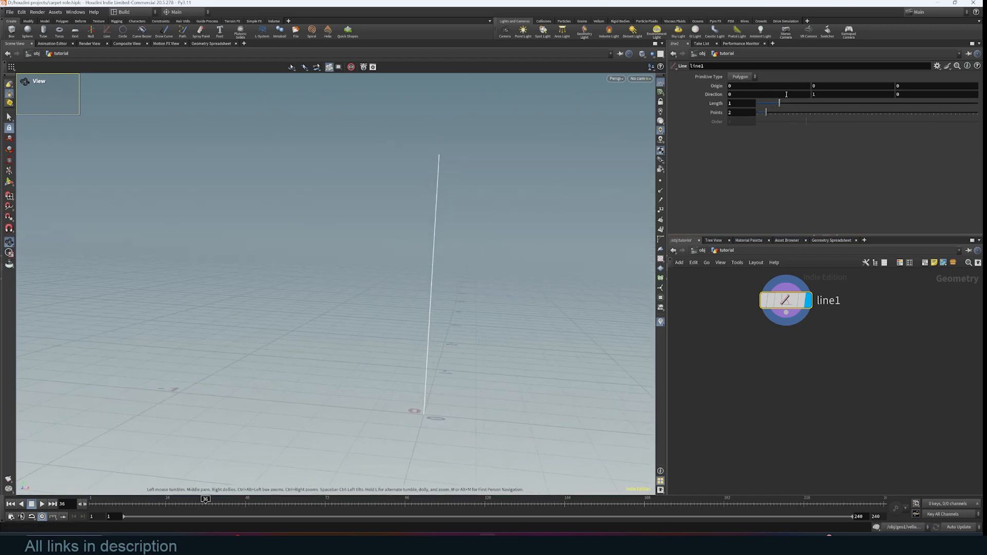
{"action": "left_click", "coordinate": [767, 94]}
{"action": "type", "text": "1"}
{"action": "key", "text": "Return"}
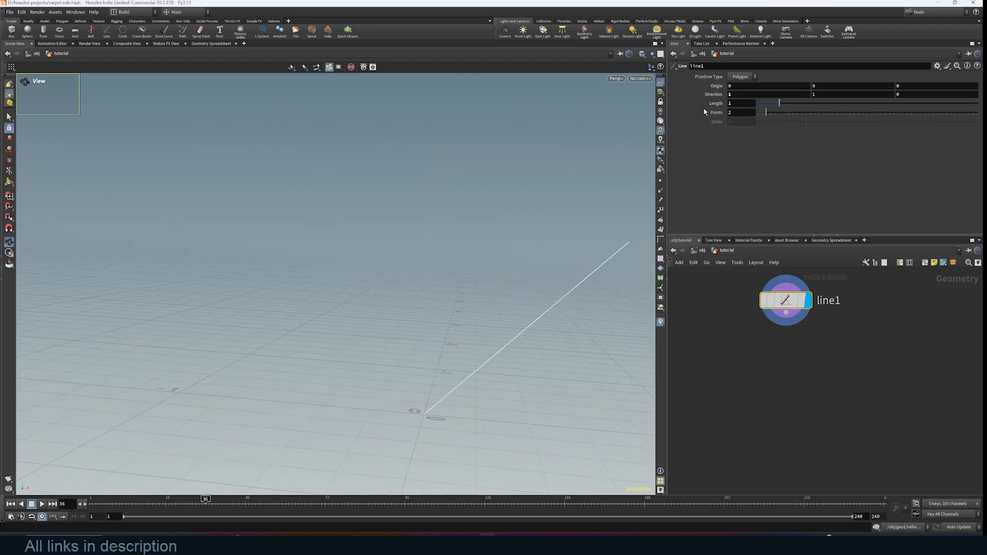
{"action": "left_click", "coordinate": [814, 95]}
{"action": "key", "text": "Return"}
{"action": "middle_click_drag", "start_coordinate": [571, 238], "coordinate": [447, 218]}
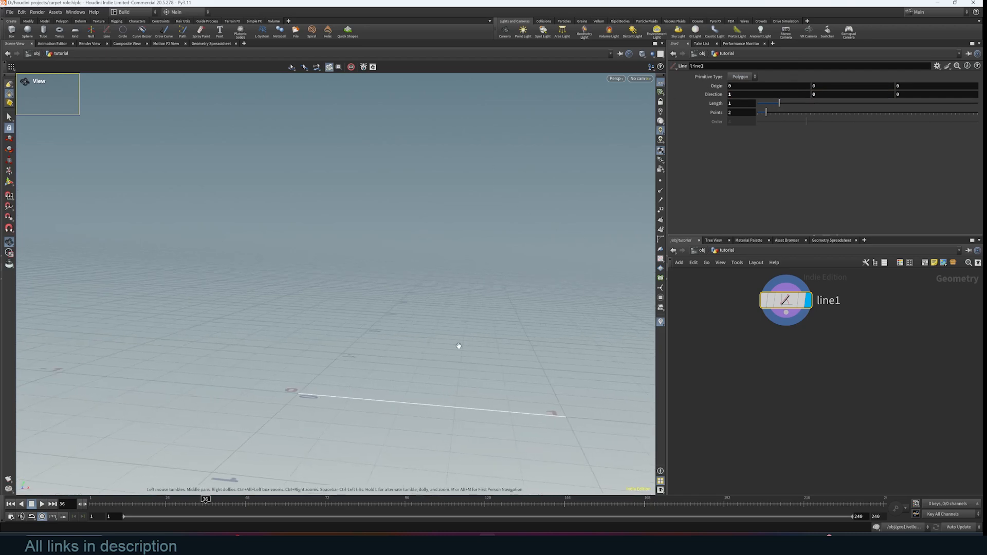
{"action": "left_click_drag", "start_coordinate": [458, 346], "coordinate": [456, 393]}
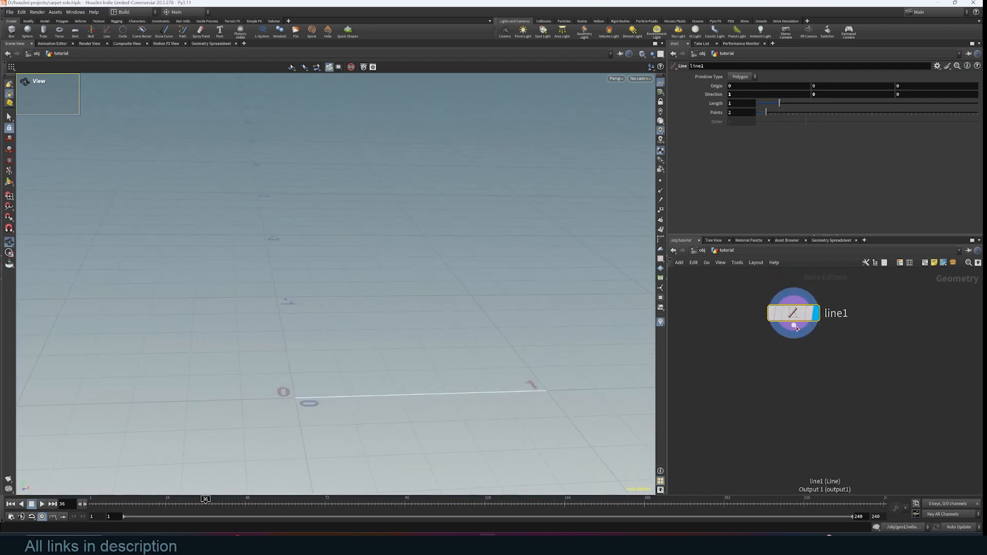
Step: Add a Resample node fed by the Line node and display its output
{"action": "key", "text": "Tab"}
{"action": "type", "text": "resa"}
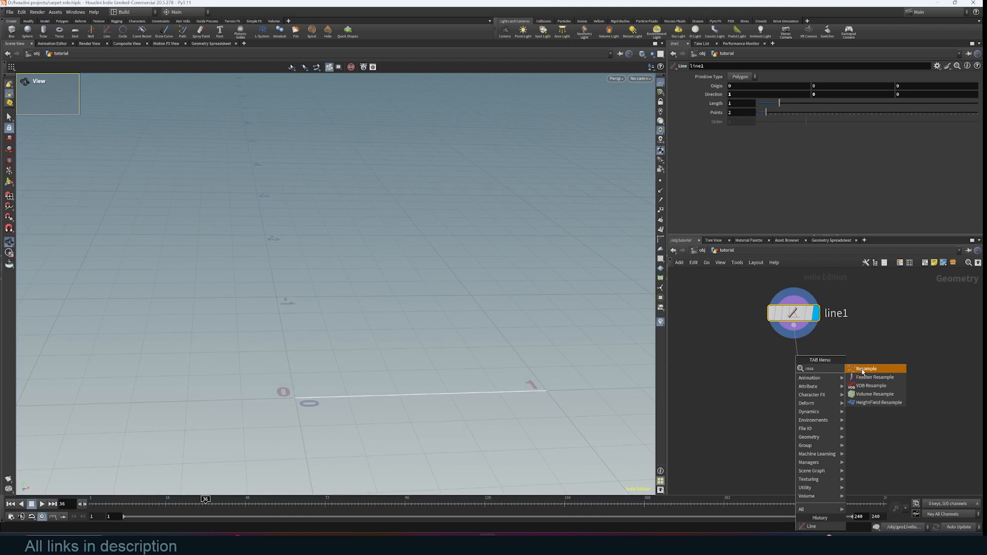
{"action": "left_click", "coordinate": [867, 370]}
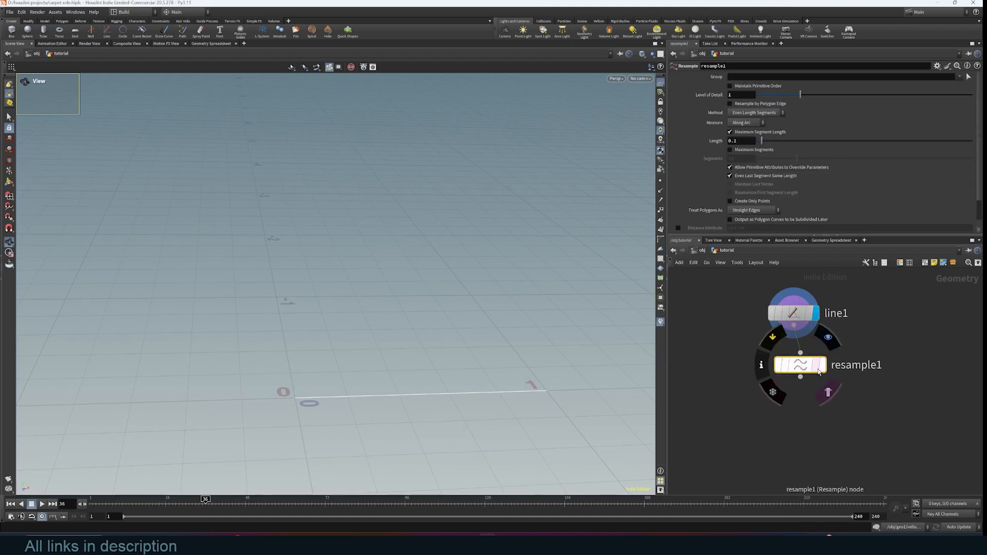
{"action": "middle_click_drag", "start_coordinate": [564, 377], "coordinate": [467, 370]}
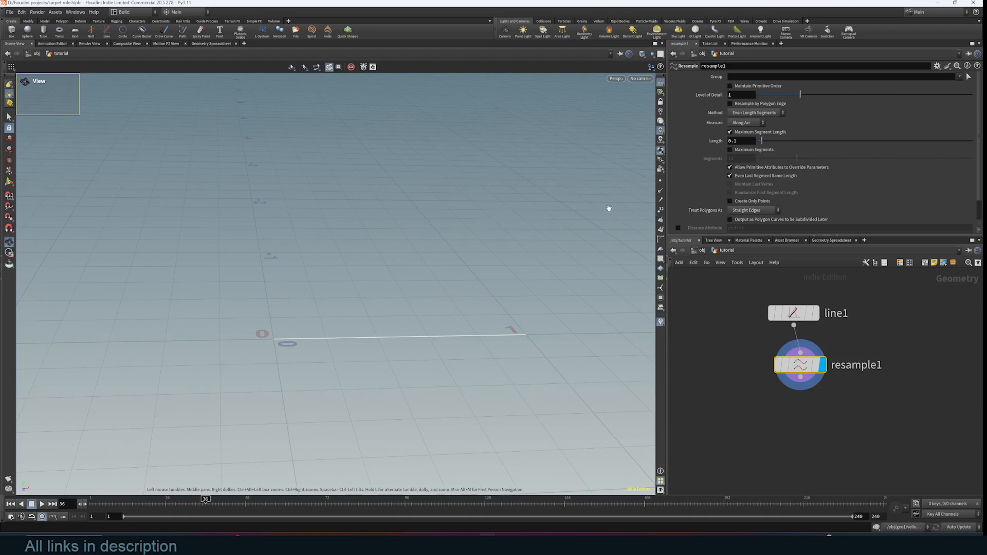
Step: Turn on point display in the viewport to show the resampled line's points
{"action": "left_click", "coordinate": [660, 181]}
{"action": "left_click_drag", "start_coordinate": [370, 371], "coordinate": [524, 335]}
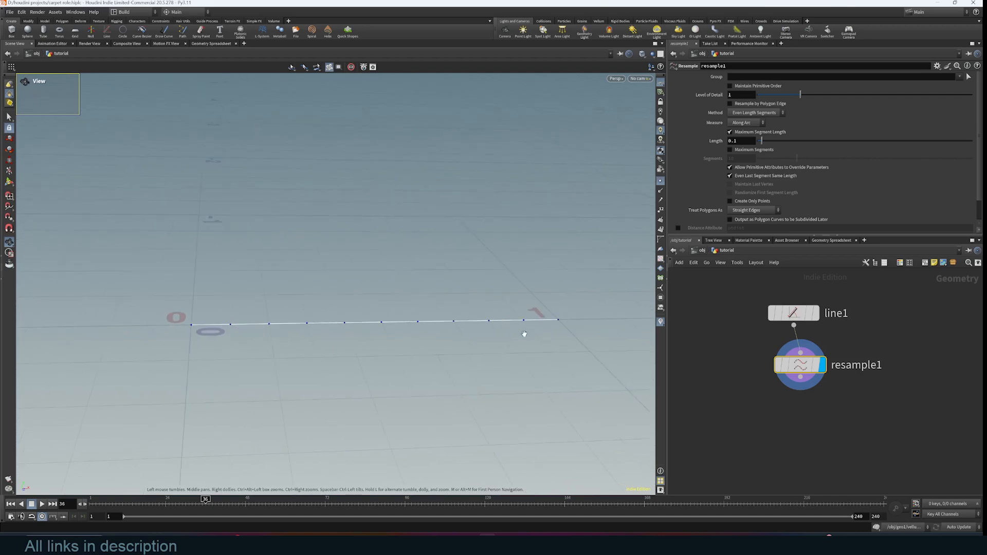
{"action": "scroll", "coordinate": [456, 341], "scroll_direction": "up", "scroll_amount": 3}
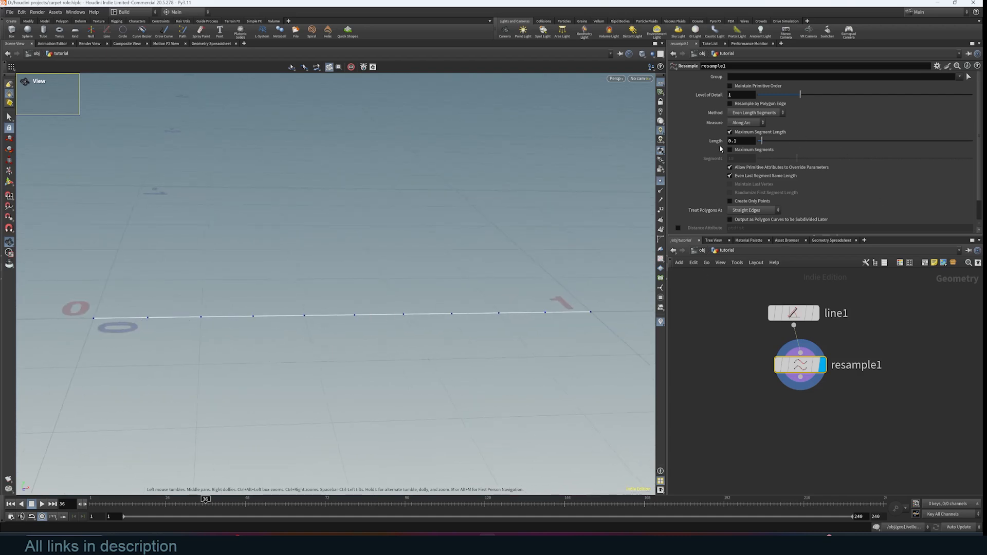
Step: Reduce the Resample node's maximum segment length to 0.012
{"action": "left_click_drag", "start_coordinate": [762, 141], "coordinate": [761, 142]}
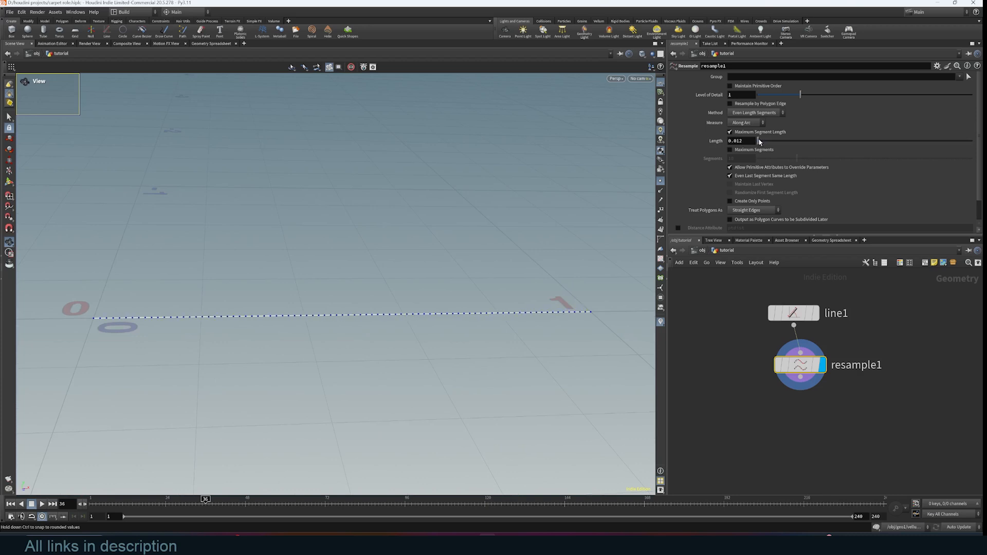
{"action": "left_click_drag", "start_coordinate": [345, 350], "coordinate": [409, 383]}
{"action": "middle_click_drag", "start_coordinate": [409, 383], "coordinate": [429, 306]}
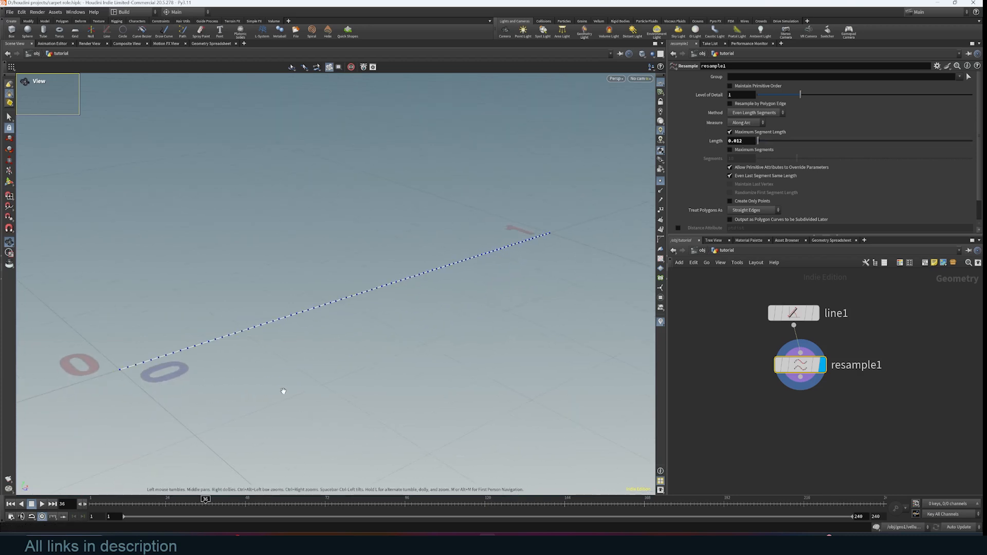
Step: Add a PolyExtrude node fed by the Resample node and display its output
{"action": "middle_click_drag", "start_coordinate": [813, 387], "coordinate": [809, 322]}
{"action": "left_click_drag", "start_coordinate": [797, 311], "coordinate": [800, 355]}
{"action": "key", "text": "Escape"}
{"action": "left_click_drag", "start_coordinate": [798, 310], "coordinate": [801, 359]}
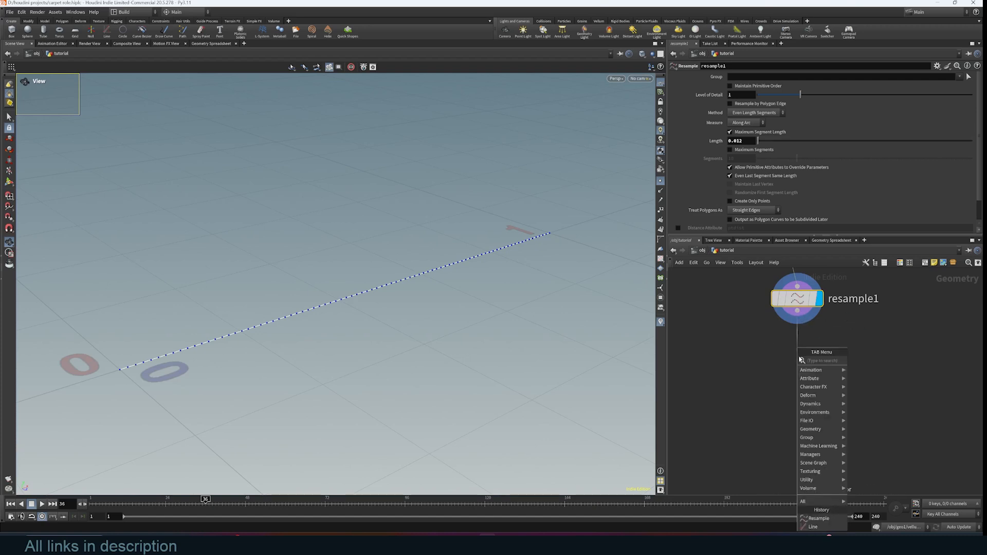
{"action": "type", "text": "extr"}
{"action": "left_click", "coordinate": [890, 429]}
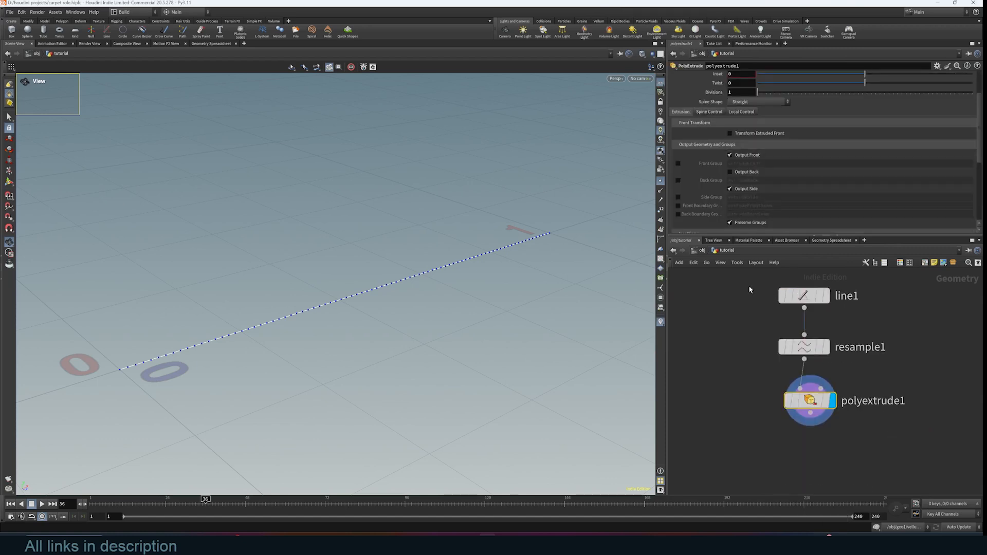
Step: Select the Line node and display its output in the viewport
{"action": "left_click", "coordinate": [821, 297]}
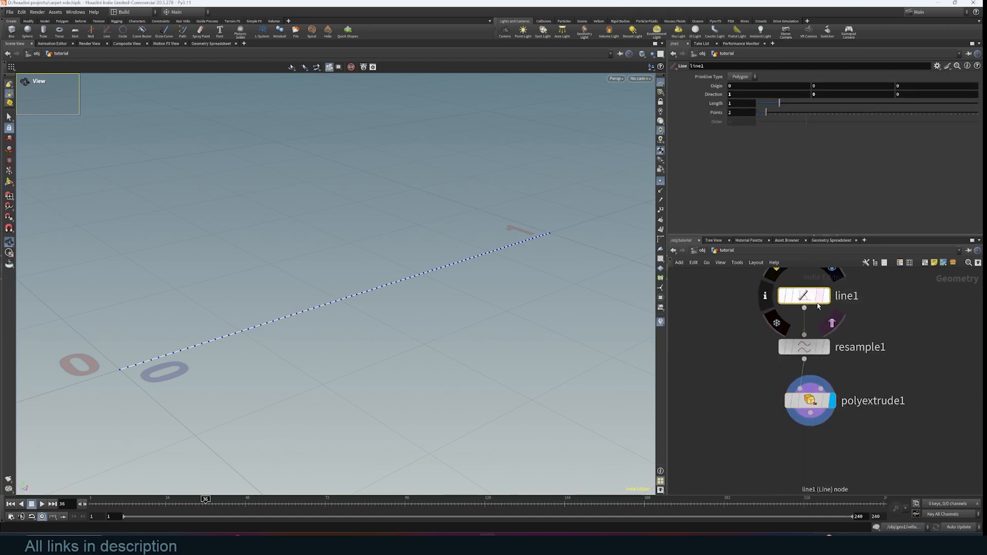
{"action": "middle_click_drag", "start_coordinate": [831, 293], "coordinate": [831, 326]}
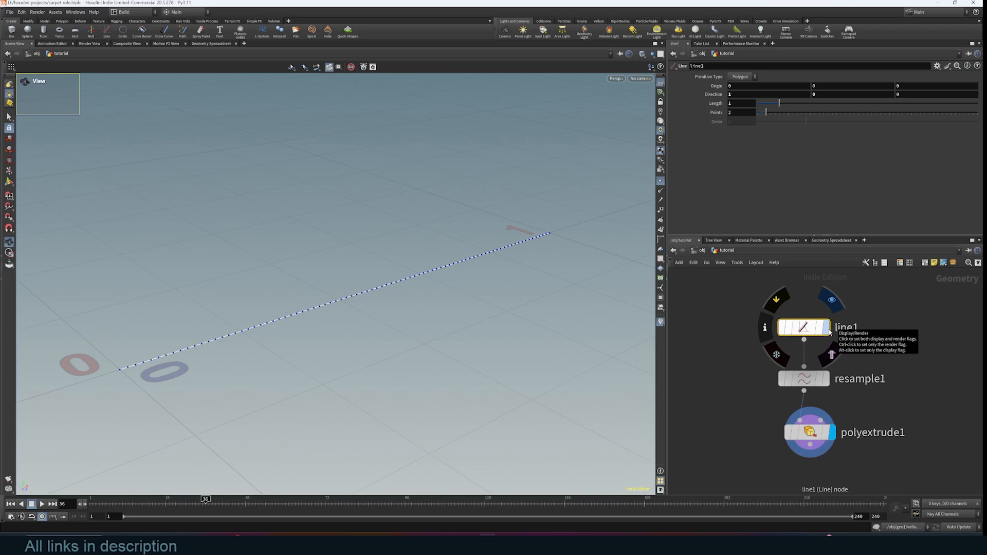
{"action": "left_click", "coordinate": [833, 327]}
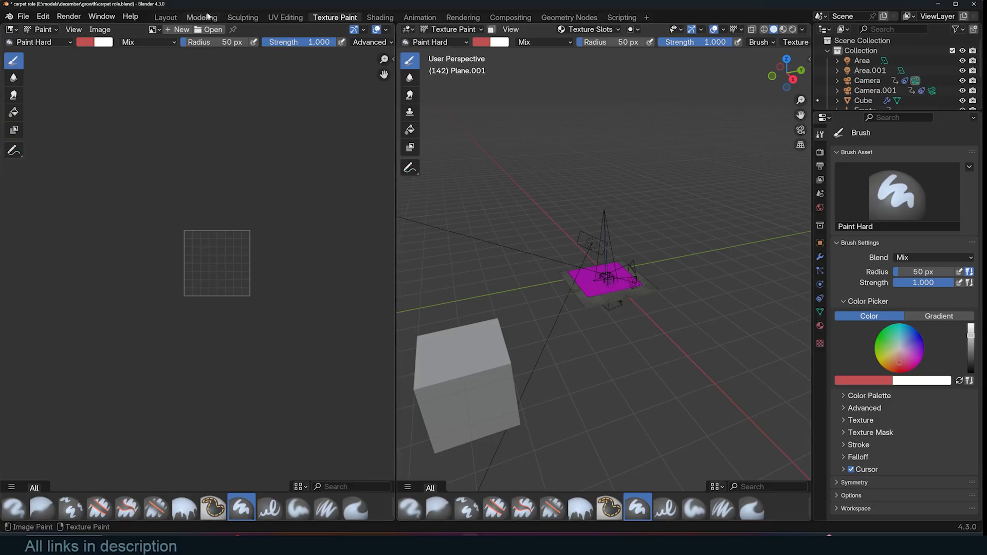
Step: Switch to Blender, open the Layout workspace and show the cube's geometry node tree
{"action": "left_click", "coordinate": [166, 17]}
{"action": "left_click", "coordinate": [633, 157]}
{"action": "left_click_drag", "start_coordinate": [399, 283], "coordinate": [441, 298]}
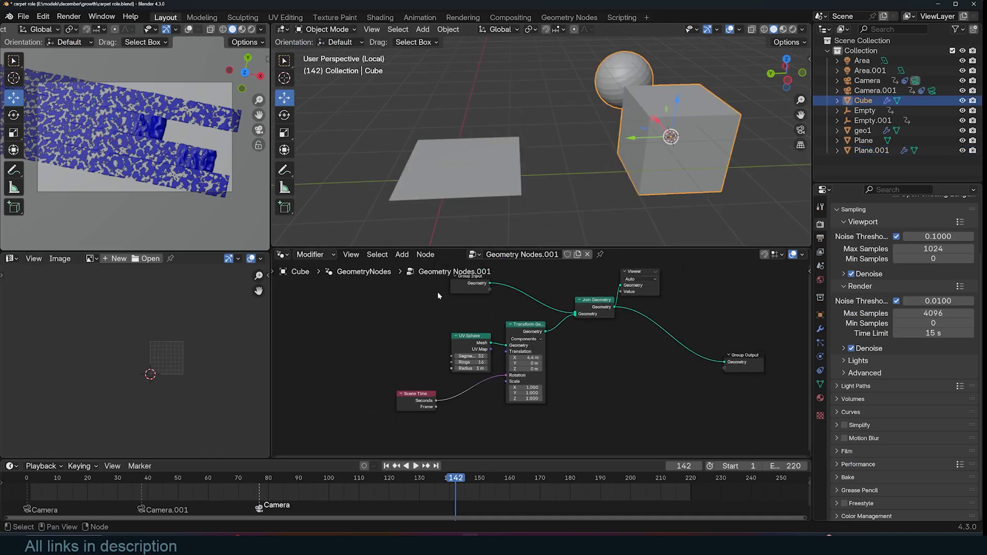
Step: Spread out the input nodes and preview the UV Sphere, Group Input and Join Geometry outputs in turn through the Viewer node
{"action": "middle_click_drag", "start_coordinate": [600, 327], "coordinate": [586, 351]}
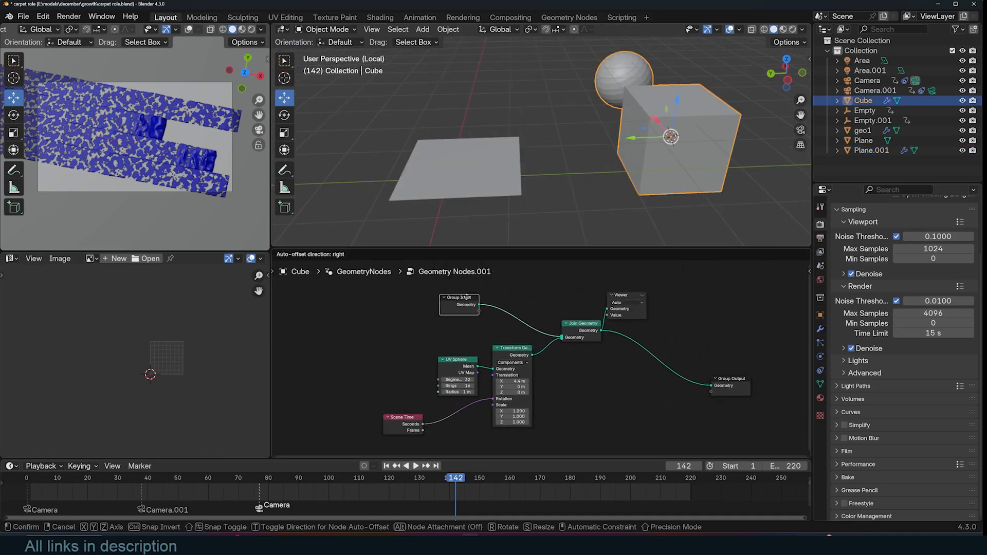
{"action": "left_click_drag", "start_coordinate": [469, 308], "coordinate": [434, 313]}
{"action": "left_click_drag", "start_coordinate": [470, 373], "coordinate": [611, 310]}
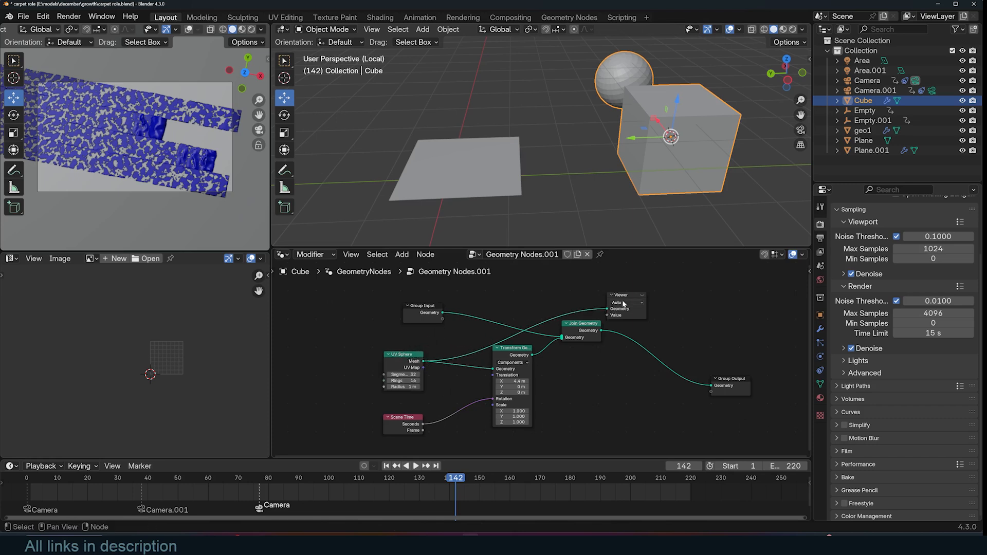
{"action": "left_click", "coordinate": [635, 297]}
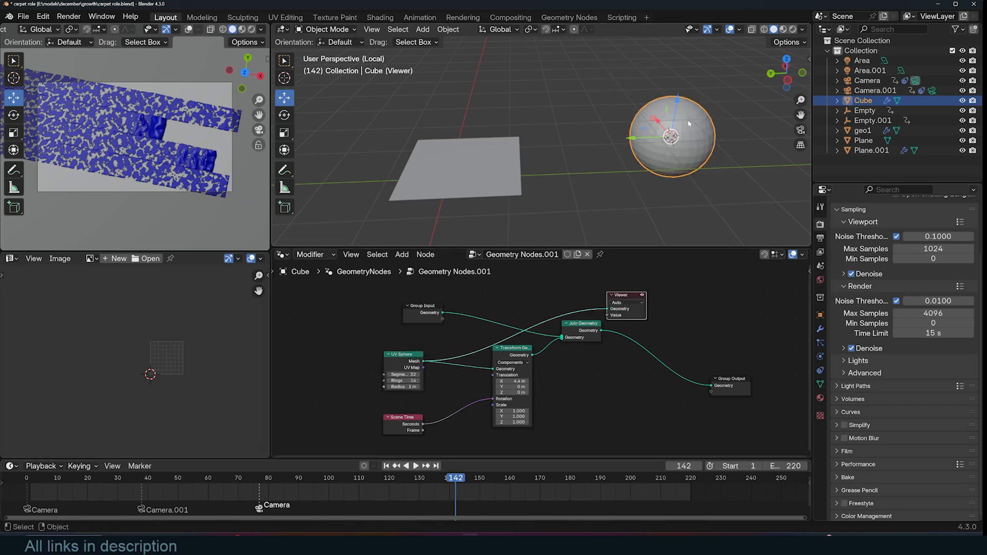
{"action": "left_click_drag", "start_coordinate": [441, 313], "coordinate": [608, 310]}
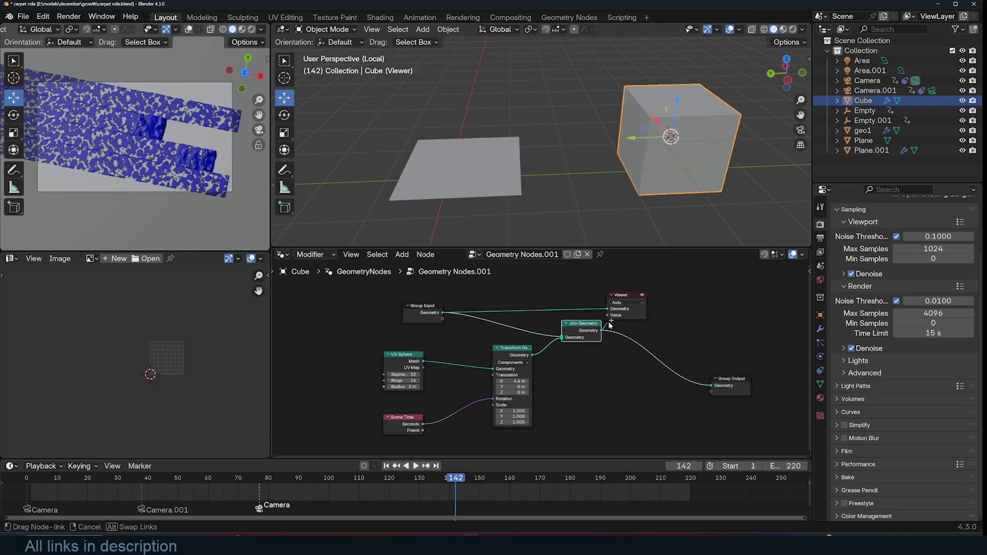
{"action": "left_click", "coordinate": [577, 339], "text": "ctrl+shift"}
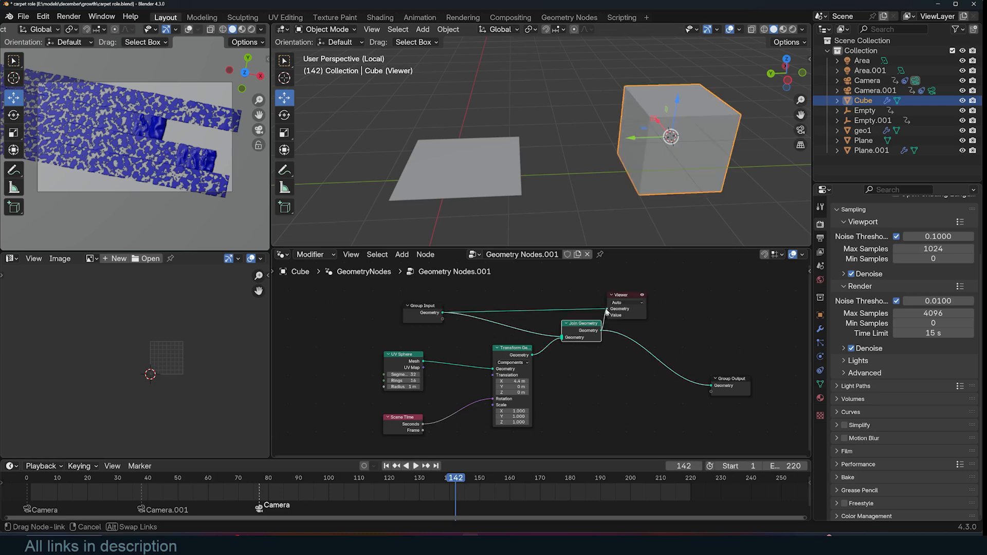
Step: Switch back to Houdini and display the output of the Resample node, followed by that of the PolyExtrude node
{"action": "left_click", "coordinate": [945, 4]}
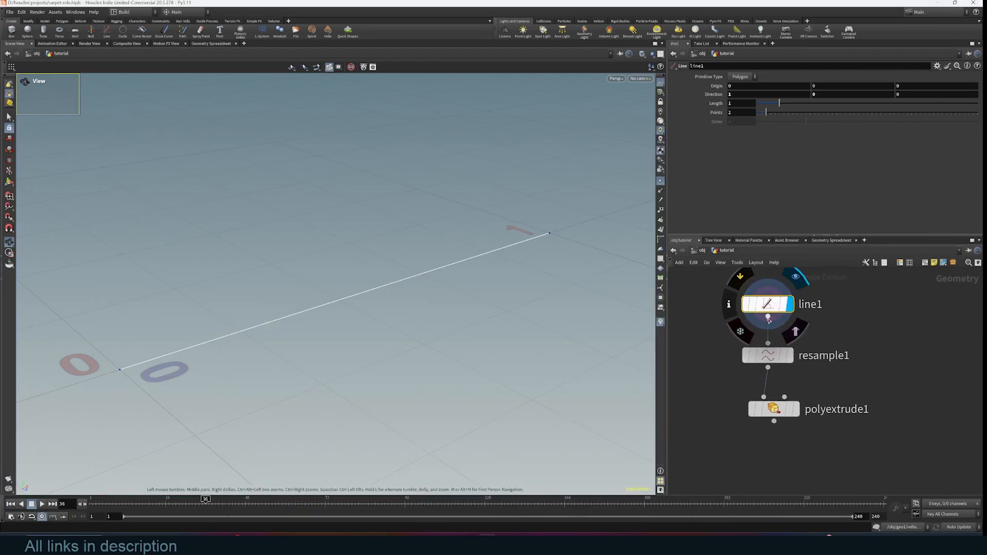
{"action": "left_click_drag", "start_coordinate": [769, 317], "coordinate": [873, 334]}
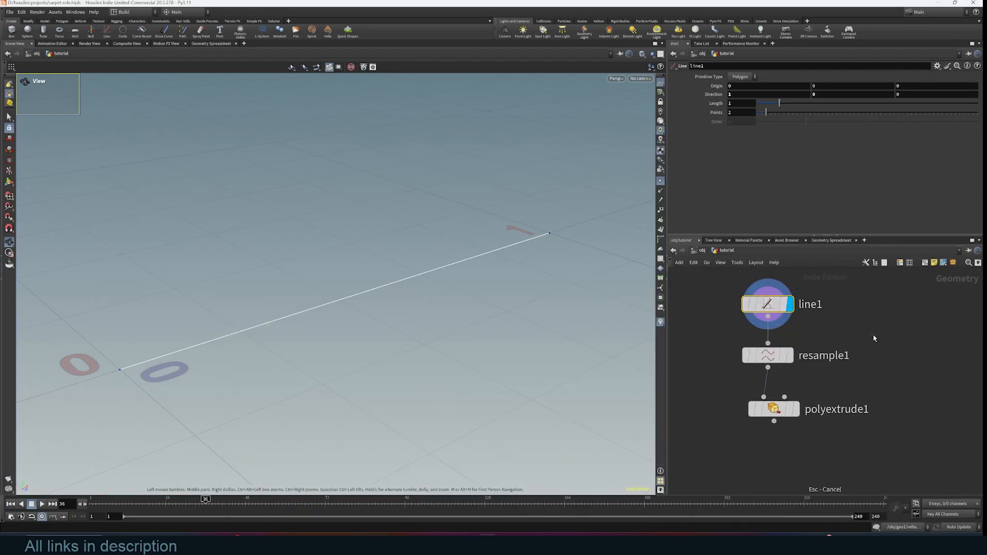
{"action": "mouse_move", "coordinate": [794, 354]}
{"action": "left_click", "coordinate": [795, 330]}
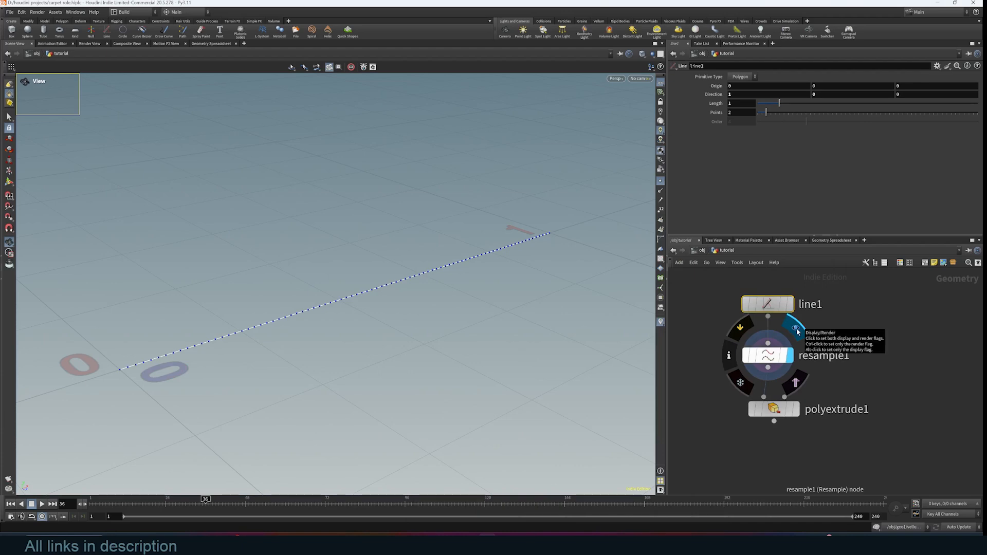
{"action": "left_click", "coordinate": [796, 409]}
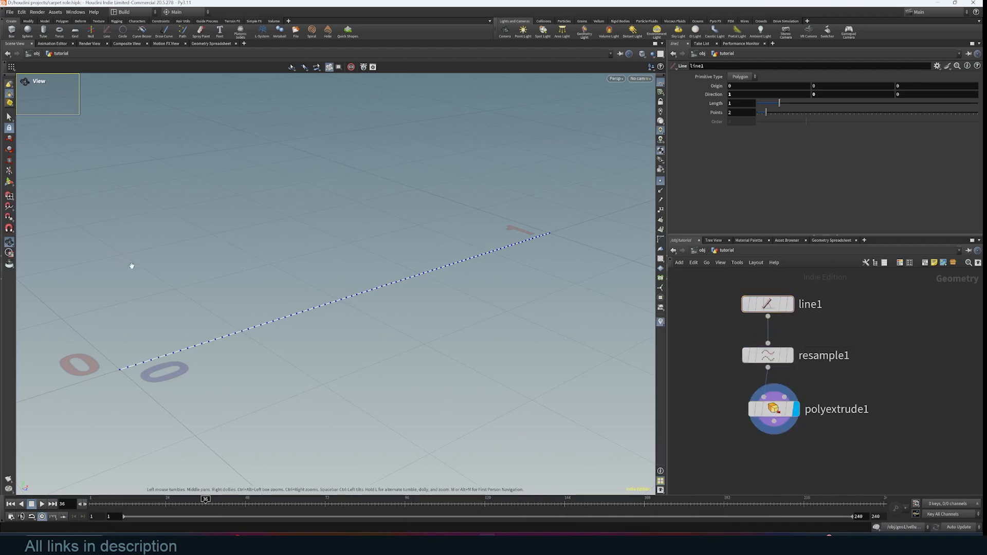
{"action": "left_click_drag", "start_coordinate": [130, 267], "coordinate": [217, 307]}
{"action": "left_click_drag", "start_coordinate": [295, 349], "coordinate": [335, 357]}
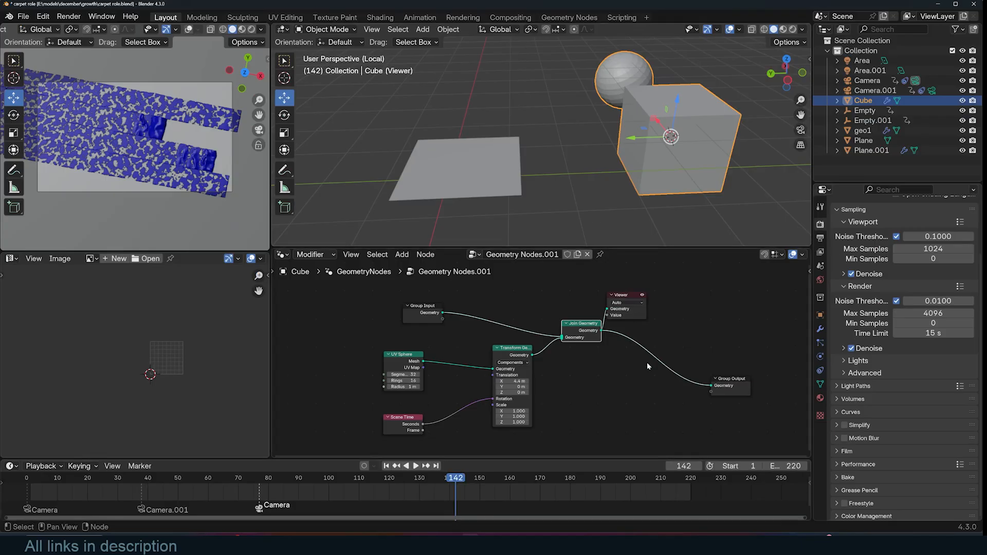
Step: In the cube's geometry node tree in Blender, add a Grid node and preview its mesh through the Viewer node
{"action": "middle_click_drag", "start_coordinate": [497, 294], "coordinate": [471, 354]}
{"action": "scroll", "coordinate": [493, 342], "scroll_direction": "up", "scroll_amount": 1}
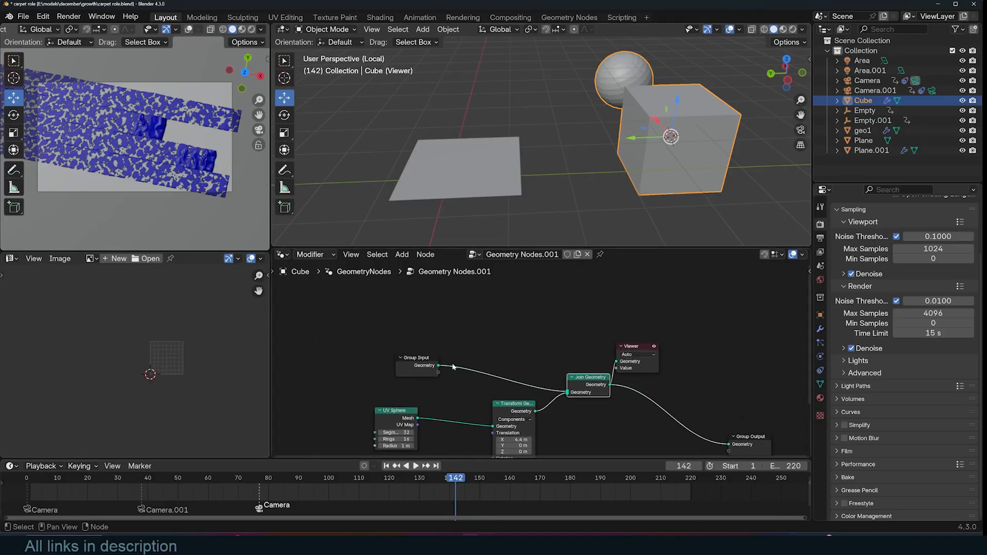
{"action": "left_click_drag", "start_coordinate": [439, 366], "coordinate": [520, 328]}
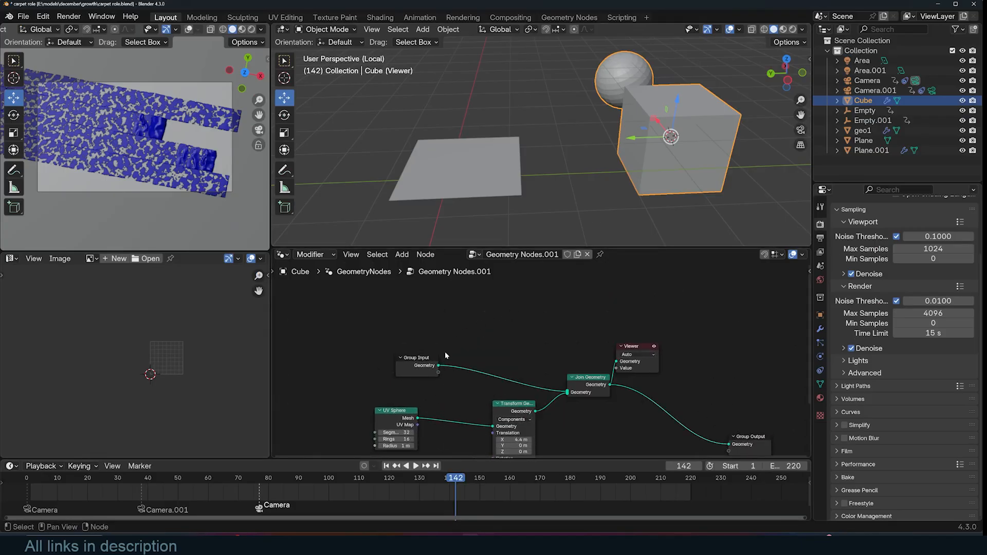
{"action": "key", "text": "shift+a"}
{"action": "type", "text": "grid"}
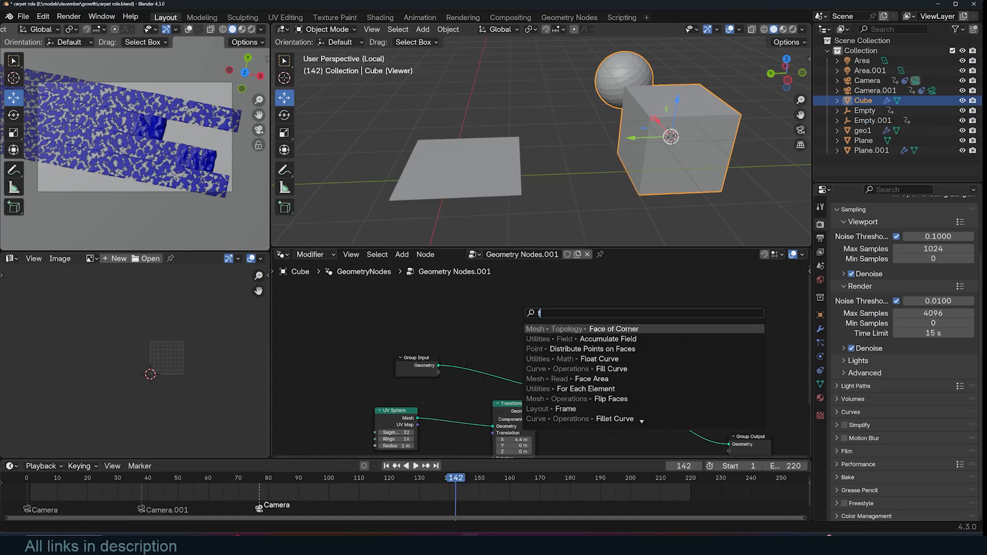
{"action": "key", "text": "Return"}
{"action": "left_click", "coordinate": [494, 312]}
{"action": "left_click", "coordinate": [494, 313], "text": "ctrl+shift"}
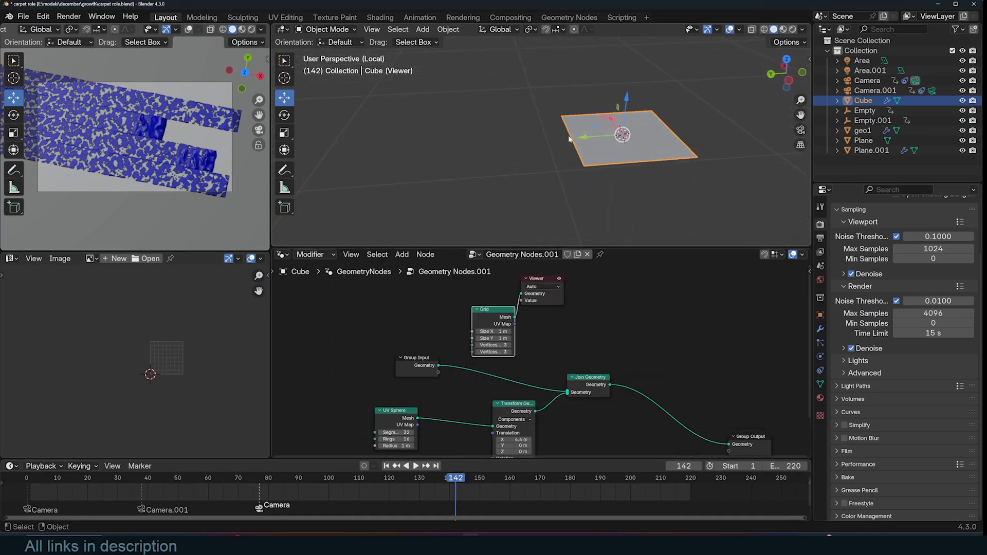
Step: Insert an Extrude Mesh node between the Grid and Viewer nodes and set its mode to Faces
{"action": "key", "text": "shift+a"}
{"action": "type", "text": "ext"}
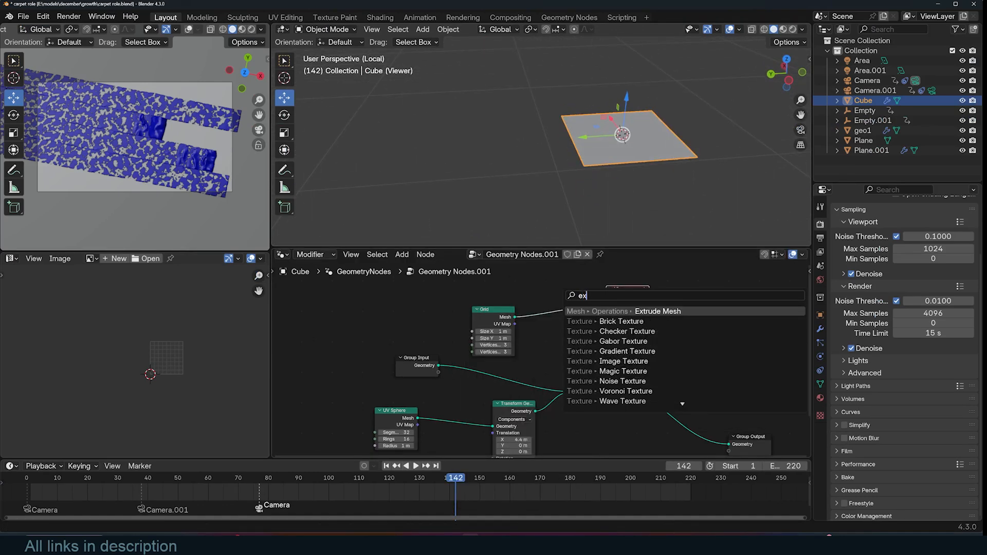
{"action": "key", "text": "Return"}
{"action": "left_click", "coordinate": [518, 285]}
{"action": "scroll", "coordinate": [607, 144], "scroll_direction": "up", "scroll_amount": 2}
{"action": "scroll", "coordinate": [617, 117], "scroll_direction": "down", "scroll_amount": 1}
{"action": "middle_click_drag", "start_coordinate": [617, 116], "coordinate": [589, 180], "text": "shift"}
{"action": "left_click", "coordinate": [556, 322]}
{"action": "left_click", "coordinate": [555, 344]}
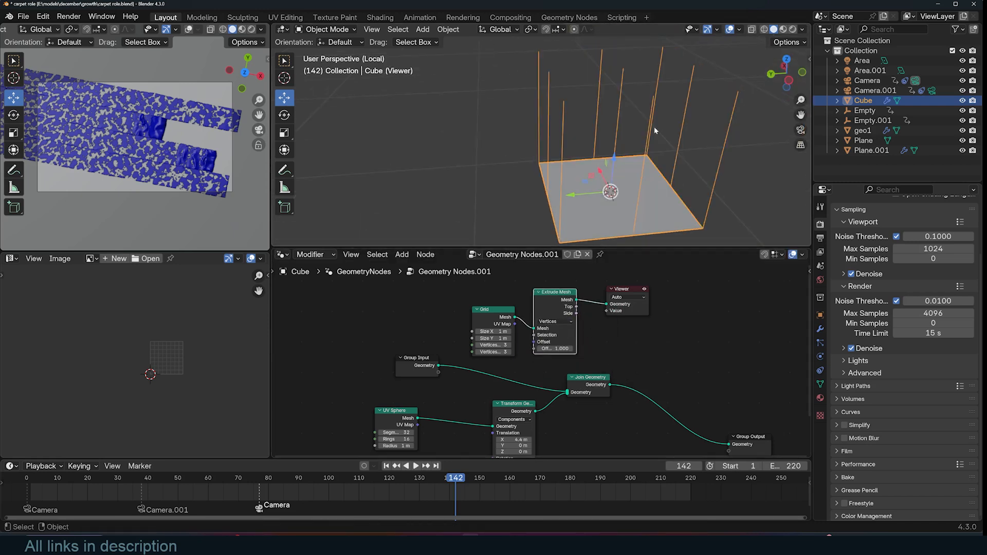
{"action": "left_click", "coordinate": [560, 321]}
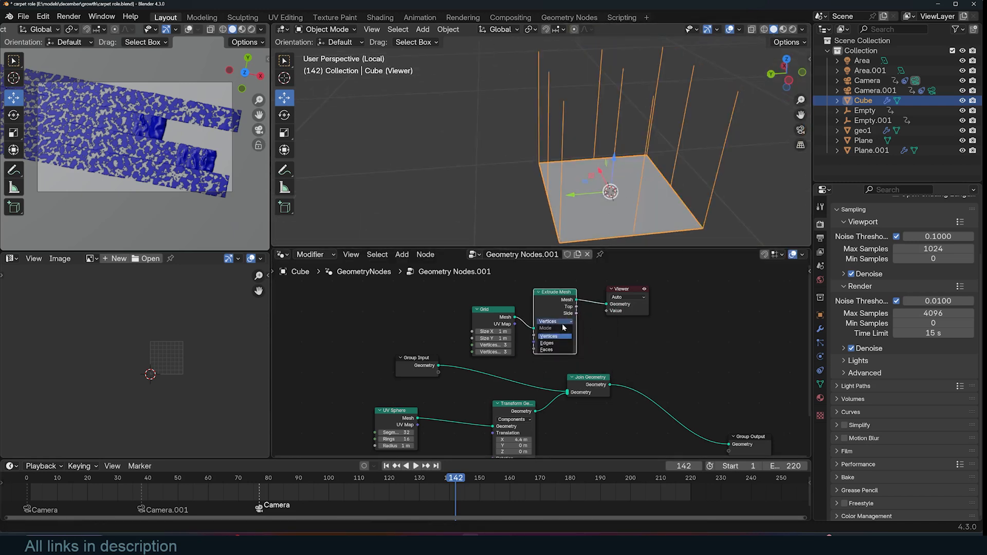
{"action": "left_click", "coordinate": [549, 349]}
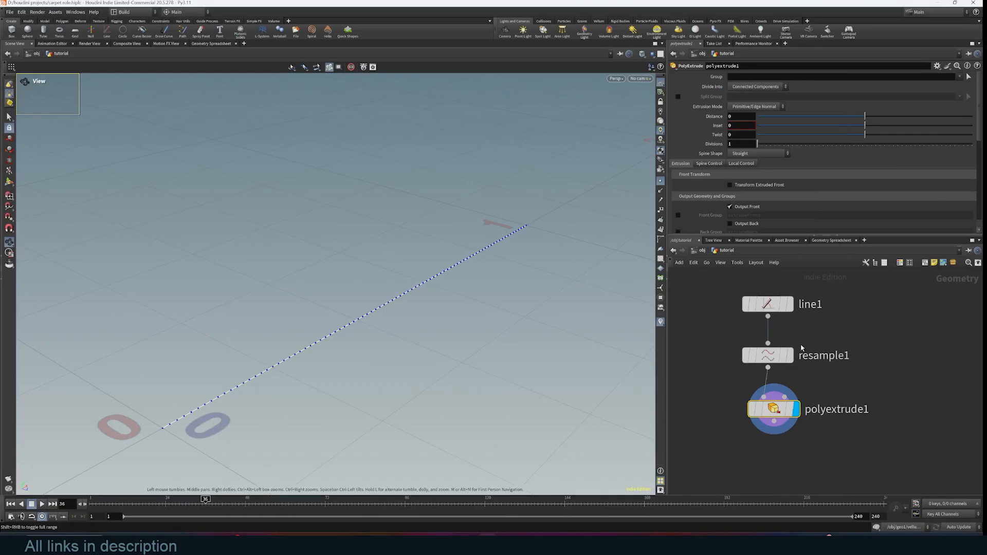
Step: Switch back to Houdini, add a Grid node beside the line network and display its output in the viewport
{"action": "middle_click_drag", "start_coordinate": [801, 348], "coordinate": [805, 341]}
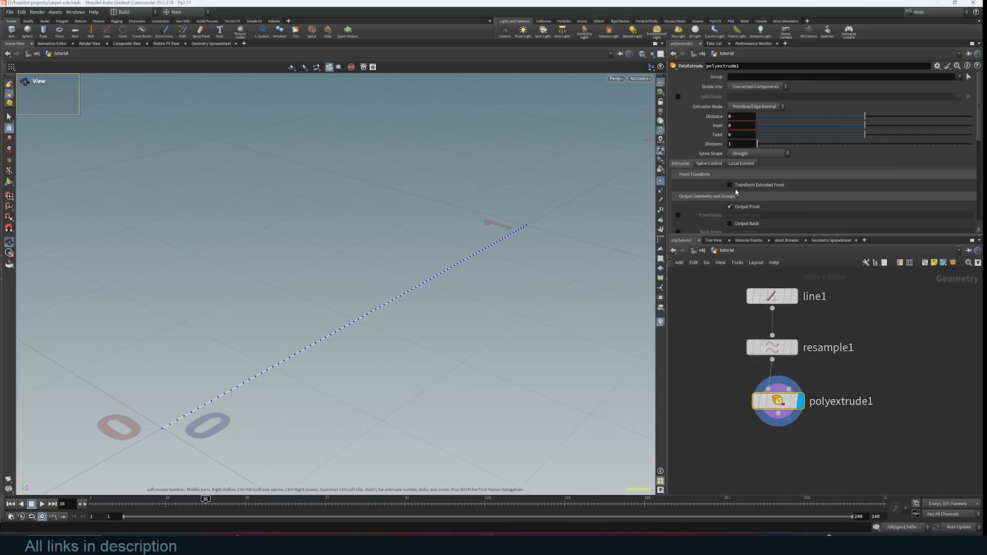
{"action": "middle_click_drag", "start_coordinate": [863, 403], "coordinate": [779, 406]}
{"action": "key", "text": "Tab"}
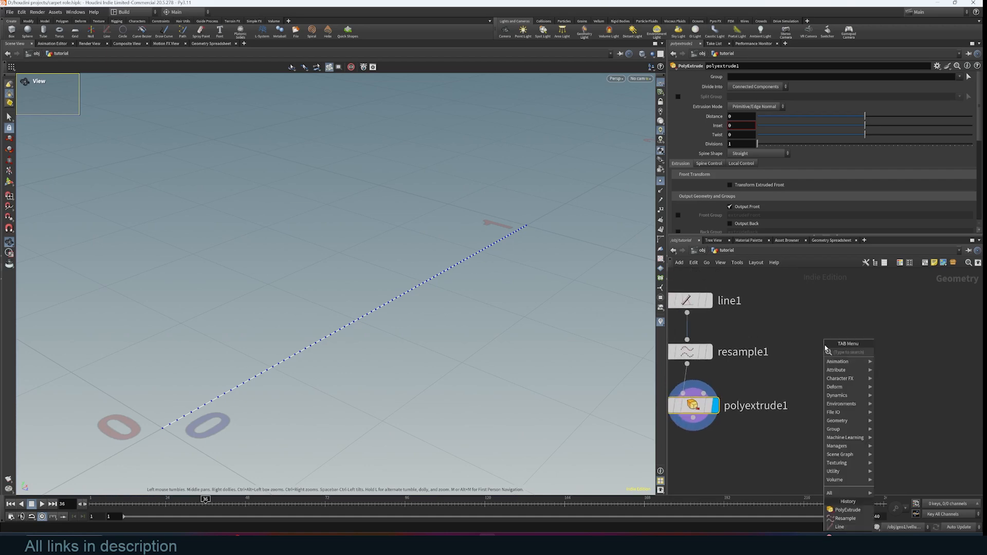
{"action": "type", "text": "grid"}
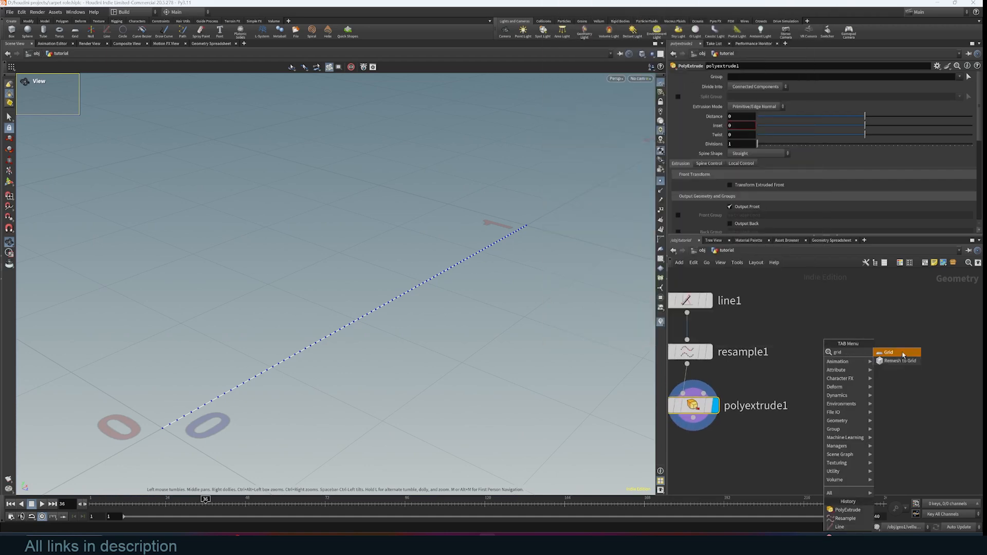
{"action": "key", "text": "Return"}
{"action": "left_click", "coordinate": [829, 309]}
{"action": "left_click", "coordinate": [856, 309]}
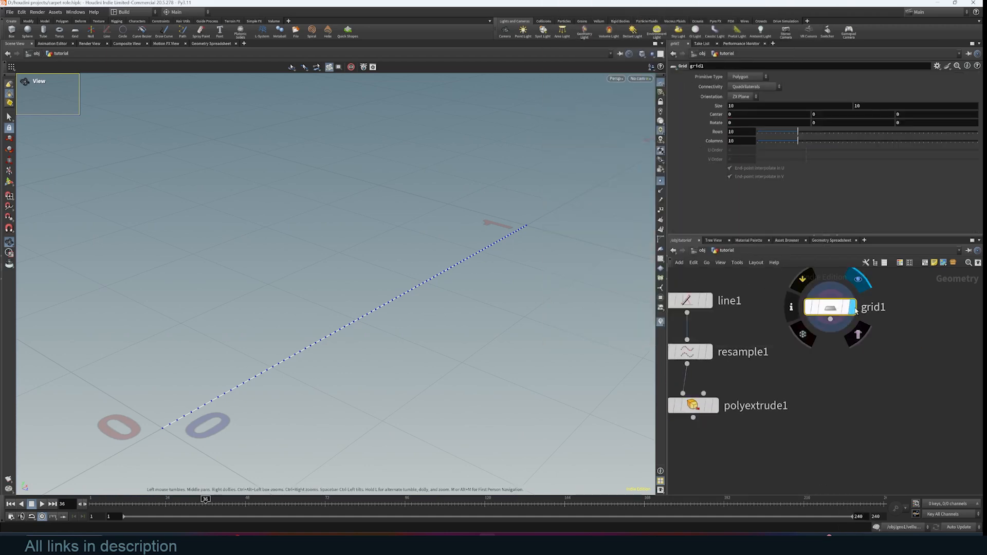
{"action": "scroll", "coordinate": [254, 323], "scroll_direction": "down", "scroll_amount": 5}
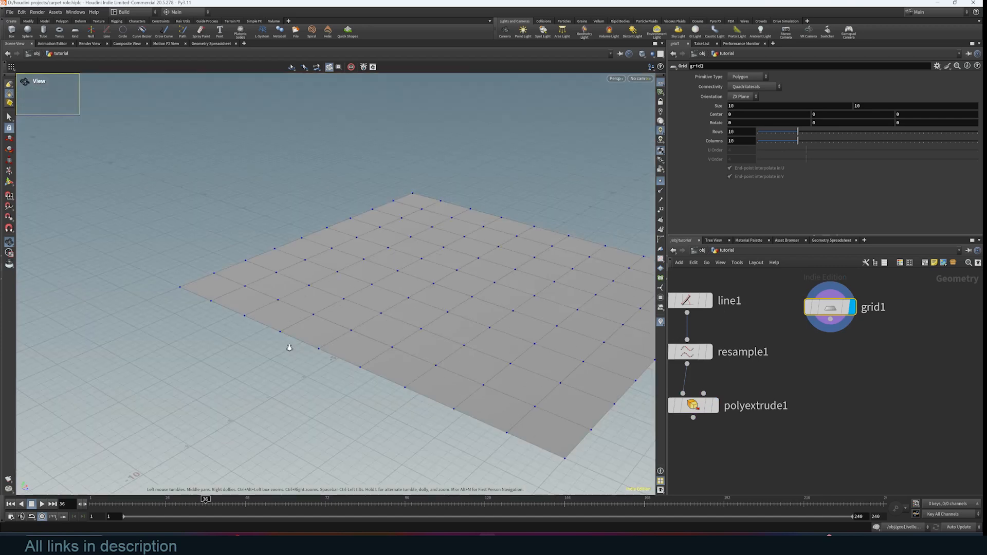
Step: Set the grid to 2 rows and 2 columns
{"action": "double_click", "coordinate": [742, 132]}
{"action": "type", "text": "2"}
{"action": "key", "text": "Tab"}
{"action": "type", "text": "2"}
{"action": "left_click", "coordinate": [752, 251]}
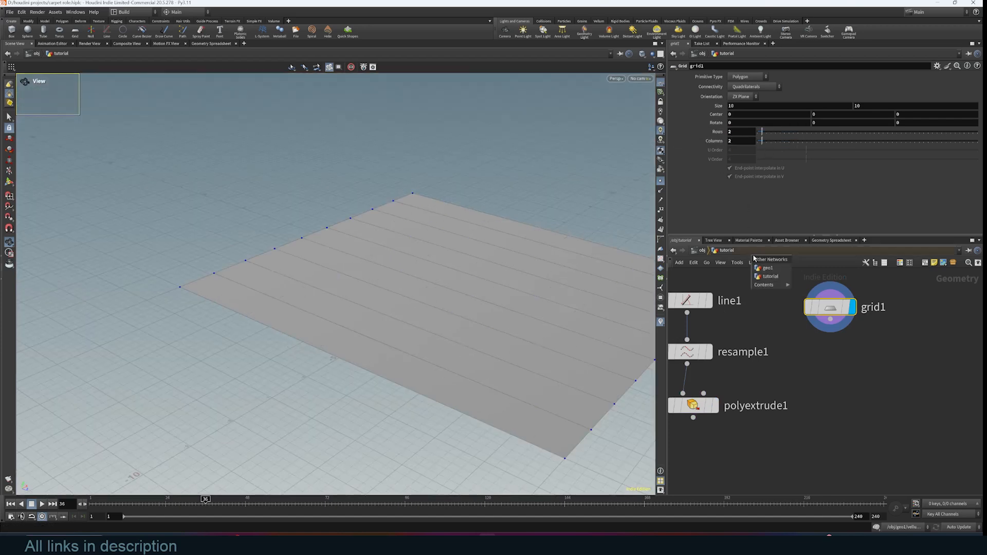
{"action": "key", "text": "Escape"}
Step: Connect a PolyExtrude node to the grid, display its output and set the extrusion distance to about 0.697
{"action": "key", "text": "Tab"}
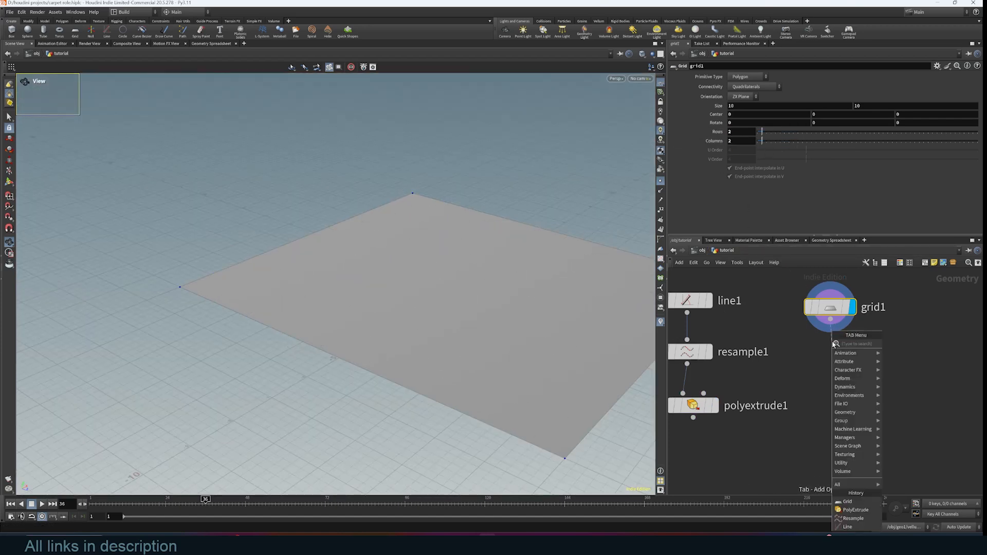
{"action": "type", "text": "ex"}
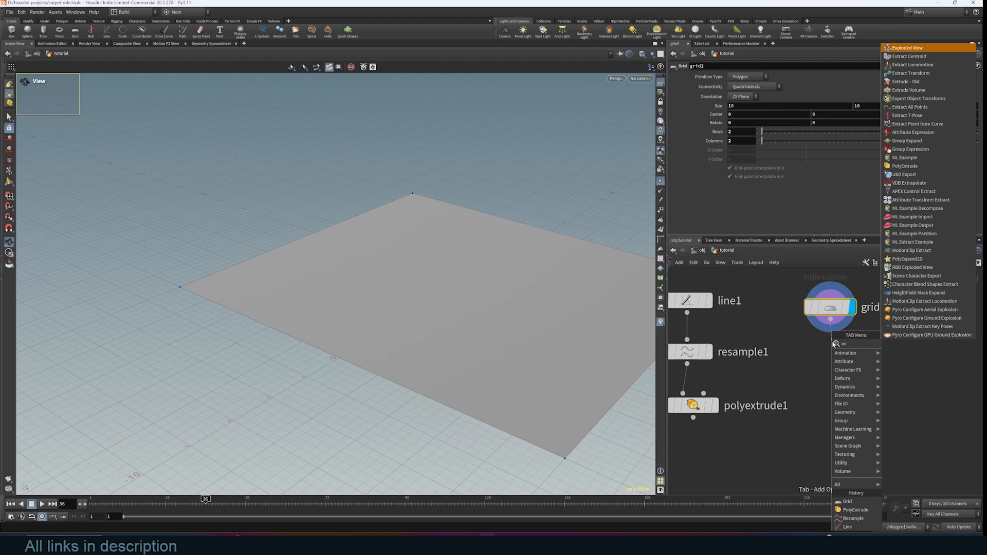
{"action": "left_click", "coordinate": [905, 166]}
{"action": "left_click", "coordinate": [854, 359]}
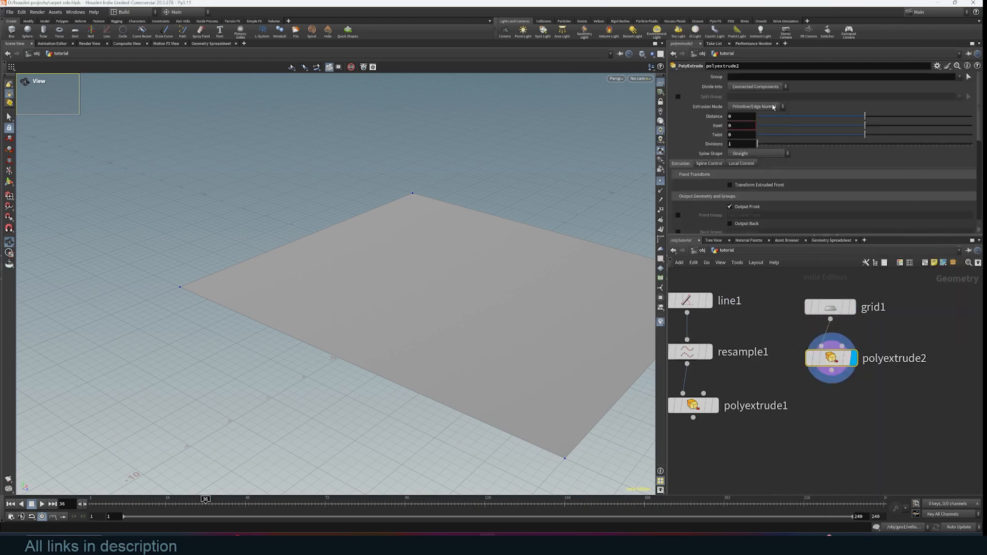
{"action": "left_click_drag", "start_coordinate": [857, 120], "coordinate": [947, 117]}
{"action": "left_click_drag", "start_coordinate": [586, 278], "coordinate": [578, 246]}
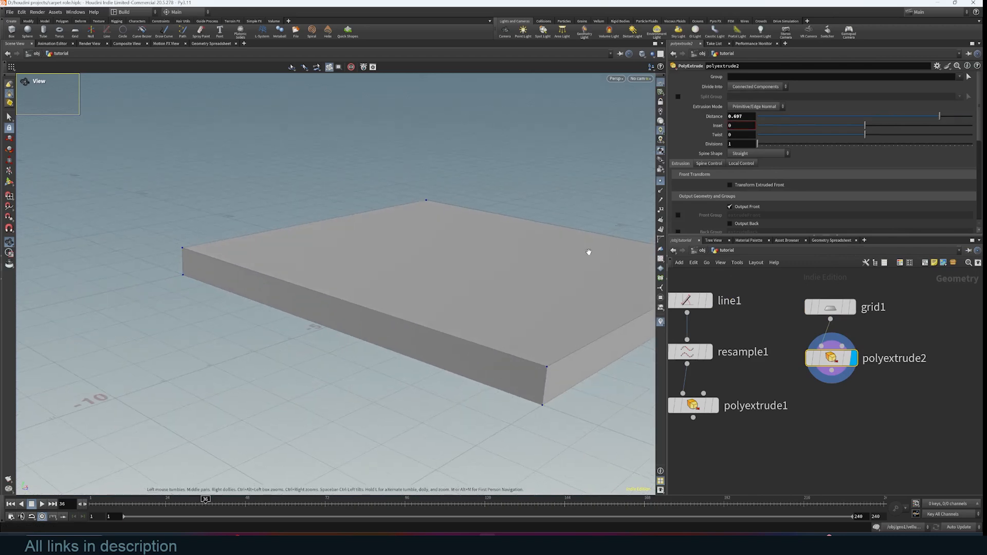
Step: Increase the grid's rows and columns, and make its PolyExtrude divide into Individual Elements with an inset of about 0.316
{"action": "left_click", "coordinate": [830, 307]}
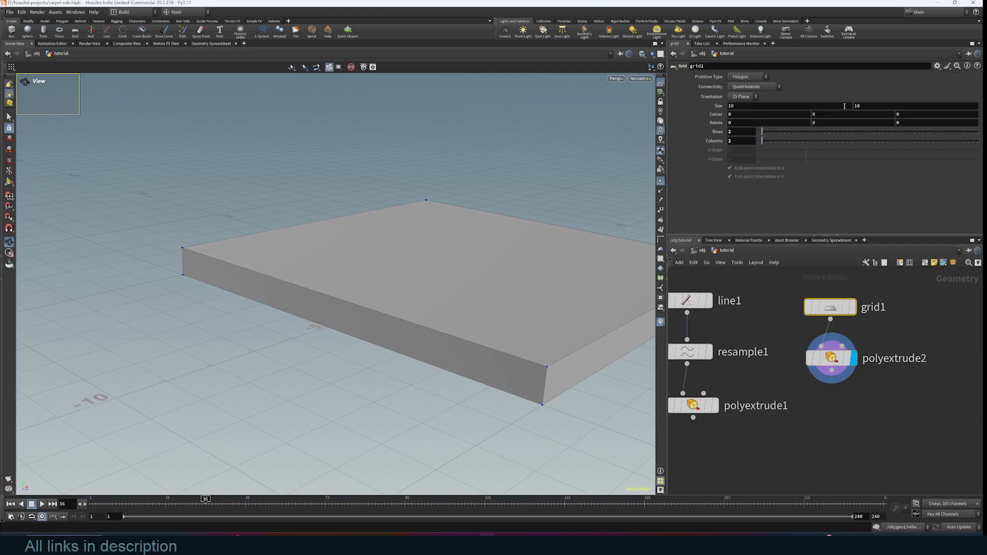
{"action": "left_click_drag", "start_coordinate": [771, 141], "coordinate": [794, 141]}
{"action": "left_click", "coordinate": [831, 358]}
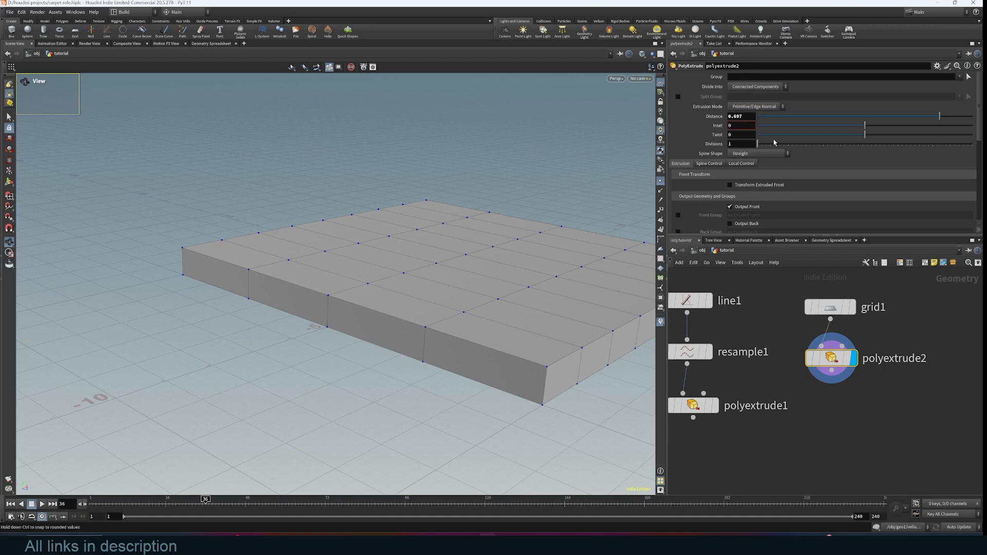
{"action": "left_click", "coordinate": [756, 86]}
{"action": "left_click", "coordinate": [763, 98]}
{"action": "left_click_drag", "start_coordinate": [868, 127], "coordinate": [899, 126]}
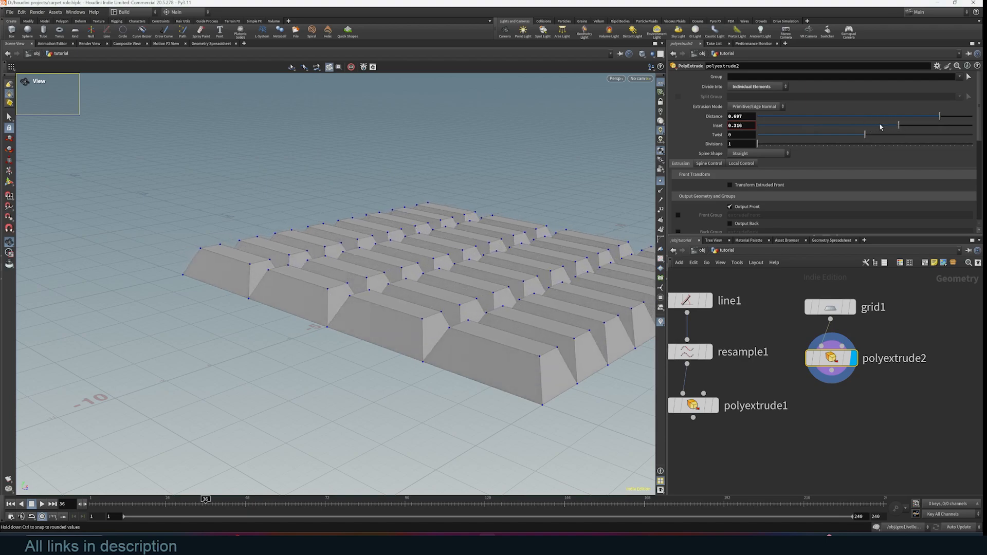
{"action": "left_click_drag", "start_coordinate": [442, 180], "coordinate": [495, 172]}
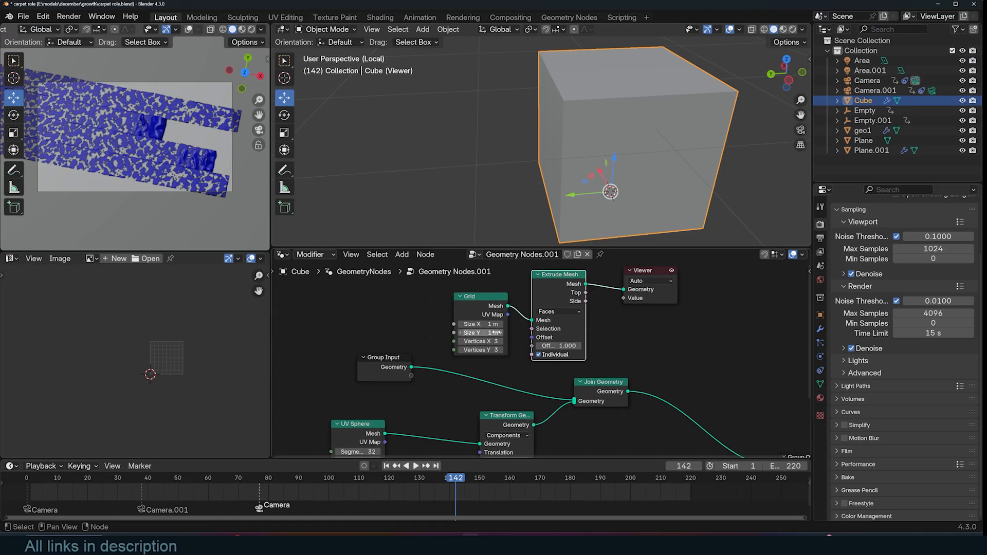
Step: Switch to Blender and adjust the Grid node's Vertices X count
{"action": "left_click_drag", "start_coordinate": [496, 341], "coordinate": [530, 346]}
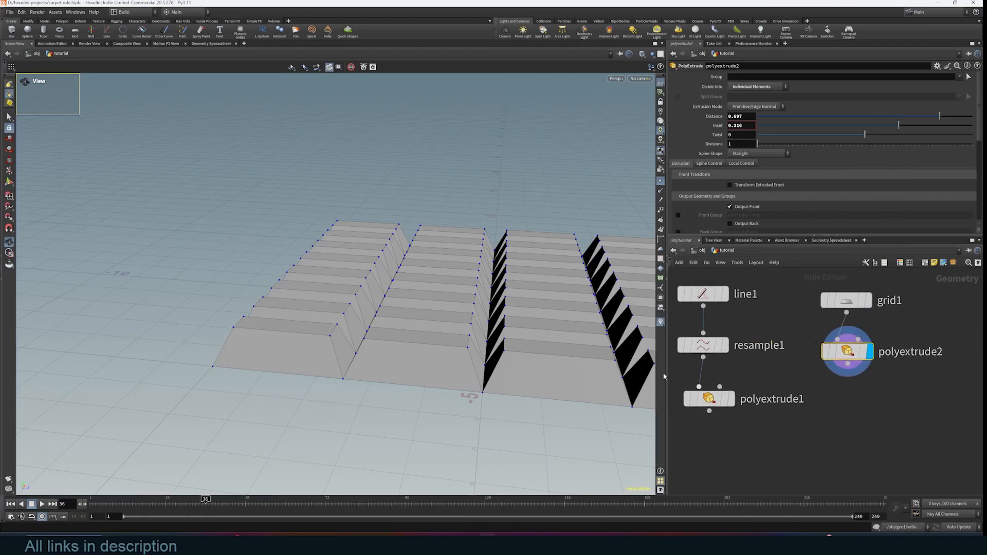
Step: Switch back to Houdini and display the output of the PolyExtrude node connected to the resampled line
{"action": "left_click", "coordinate": [732, 399]}
{"action": "left_click_drag", "start_coordinate": [519, 287], "coordinate": [478, 343]}
{"action": "right_click_drag", "start_coordinate": [443, 269], "coordinate": [473, 390]}
{"action": "middle_click_drag", "start_coordinate": [473, 391], "coordinate": [348, 295]}
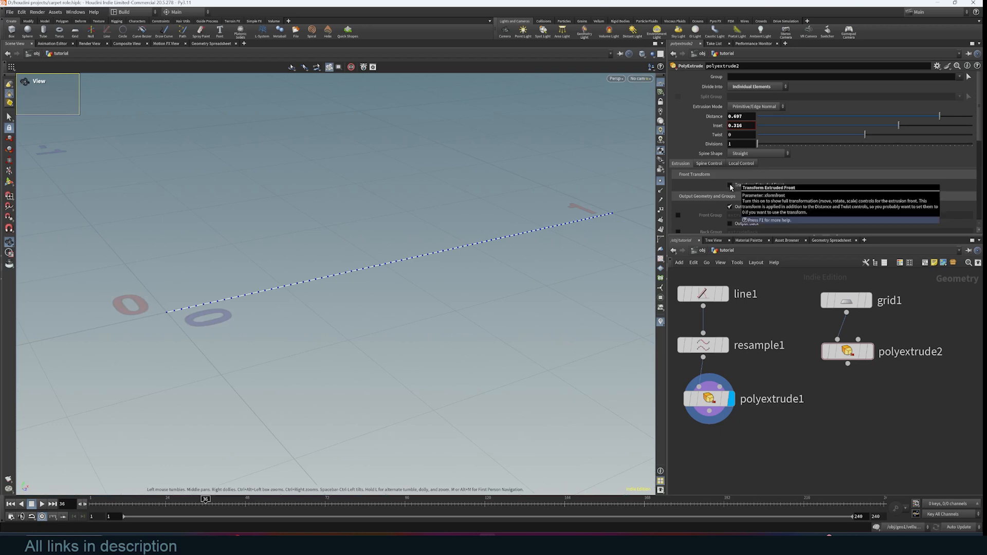
Step: Enable Transform Extruded Front on the line's PolyExtrude and set the Y translation to 0.1
{"action": "left_click", "coordinate": [731, 185]}
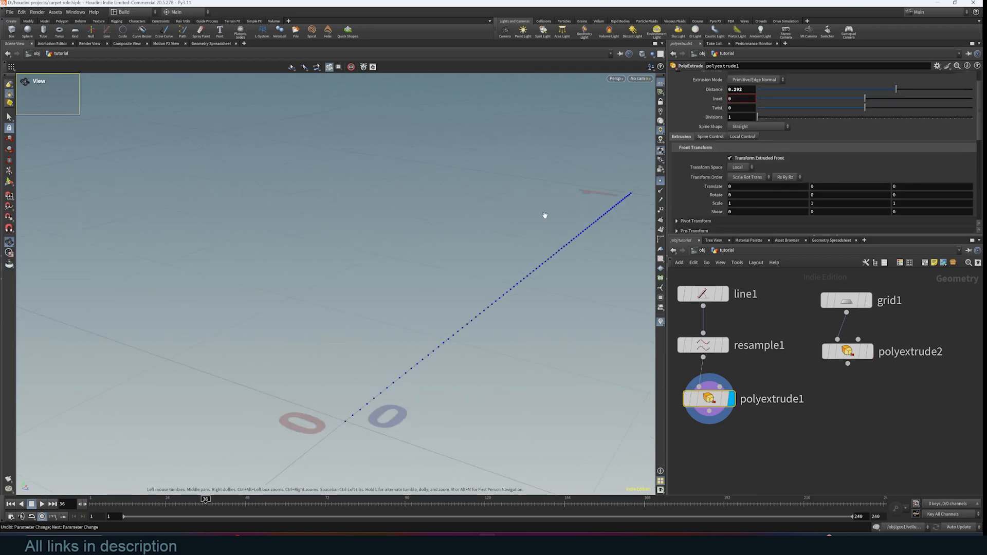
{"action": "left_click_drag", "start_coordinate": [545, 214], "coordinate": [566, 217]}
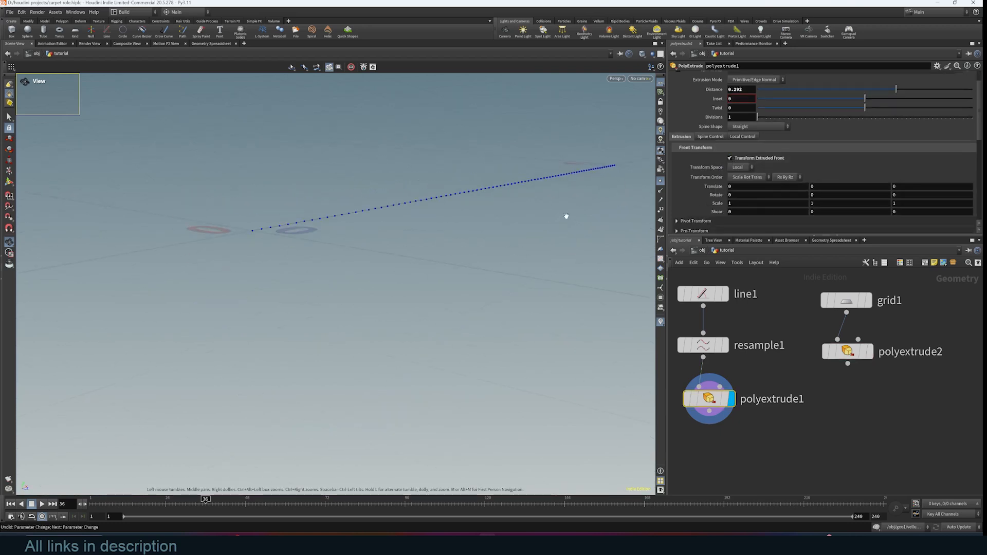
{"action": "middle_click_drag", "start_coordinate": [828, 186], "coordinate": [845, 186]}
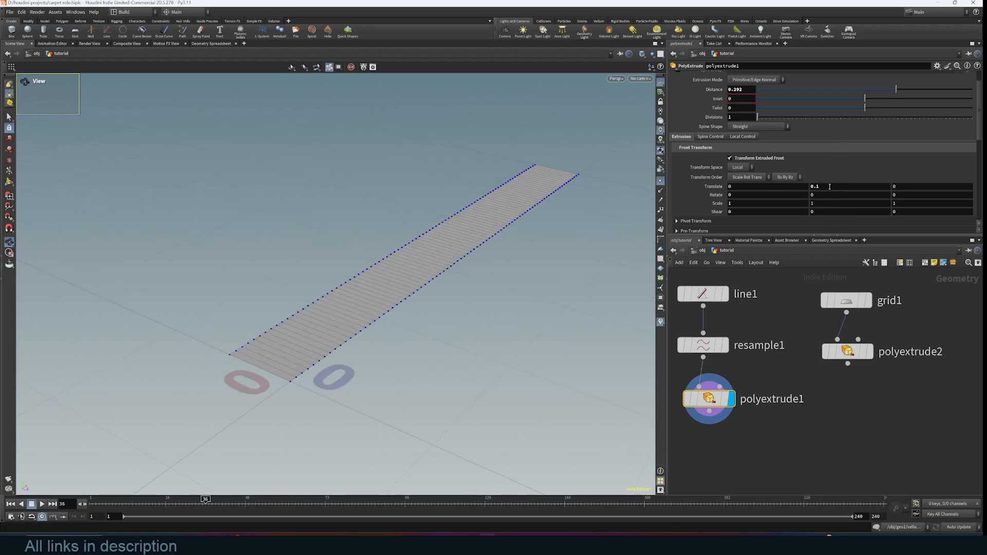
{"action": "mouse_move", "coordinate": [821, 186]}
{"action": "middle_mouse_down"}
{"action": "mouse_move", "coordinate": [820, 140]}
{"action": "mouse_move", "coordinate": [818, 199]}
{"action": "mouse_move", "coordinate": [864, 197]}
{"action": "mouse_move", "coordinate": [818, 198]}
{"action": "mouse_move", "coordinate": [817, 215]}
{"action": "mouse_move", "coordinate": [820, 145]}
{"action": "mouse_move", "coordinate": [821, 155]}
{"action": "mouse_move", "coordinate": [846, 160]}
{"action": "mouse_move", "coordinate": [820, 155]}
{"action": "mouse_move", "coordinate": [820, 184]}
{"action": "mouse_move", "coordinate": [843, 185]}
{"action": "mouse_move", "coordinate": [829, 198]}
{"action": "mouse_move", "coordinate": [830, 216]}
{"action": "mouse_move", "coordinate": [819, 218]}
{"action": "mouse_move", "coordinate": [838, 222]}
{"action": "mouse_move", "coordinate": [821, 188]}
{"action": "mouse_move", "coordinate": [853, 184]}
{"action": "mouse_move", "coordinate": [822, 185]}
{"action": "mouse_move", "coordinate": [823, 161]}
{"action": "mouse_move", "coordinate": [844, 163]}
{"action": "mouse_move", "coordinate": [826, 164]}
{"action": "mouse_move", "coordinate": [820, 197]}
{"action": "middle_mouse_up"}
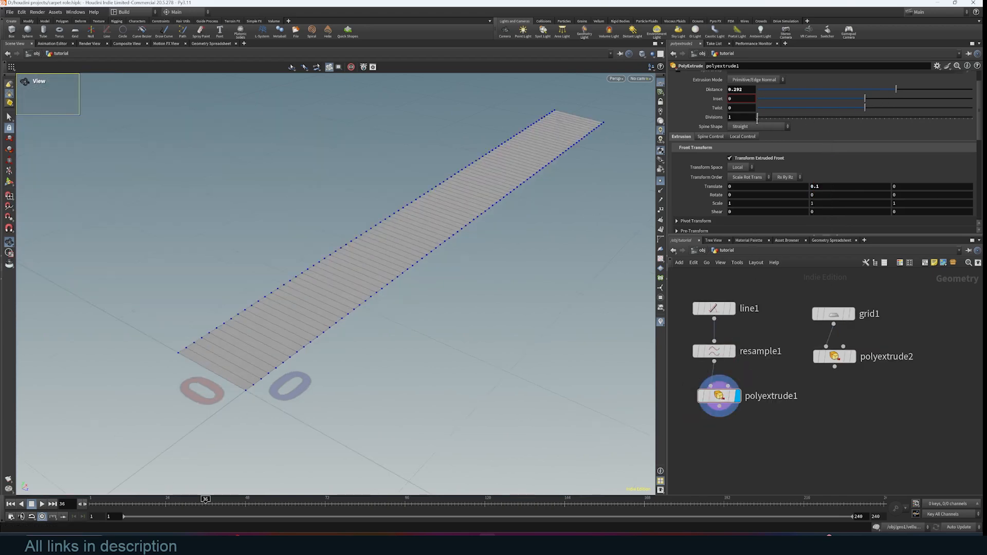
Step: Set the strip's PolyExtrude divisions to 7 and turn off point display in the viewport
{"action": "left_click_drag", "start_coordinate": [758, 117], "coordinate": [785, 118]}
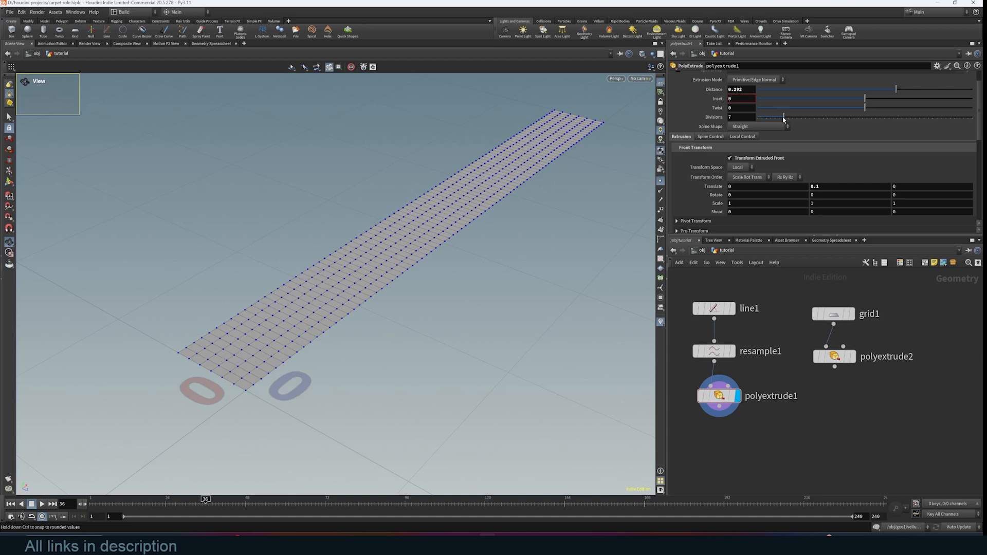
{"action": "left_click", "coordinate": [662, 182]}
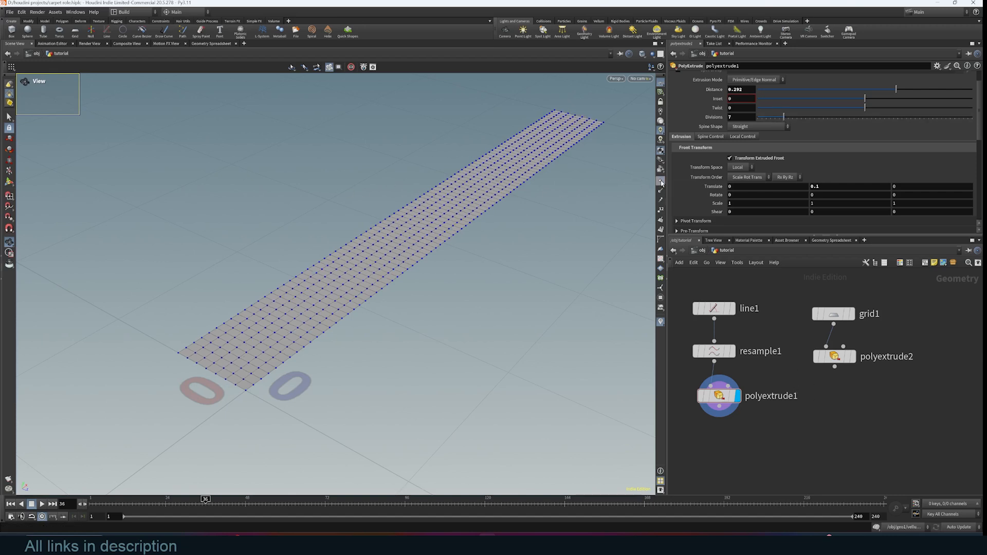
{"action": "left_click_drag", "start_coordinate": [590, 233], "coordinate": [531, 239]}
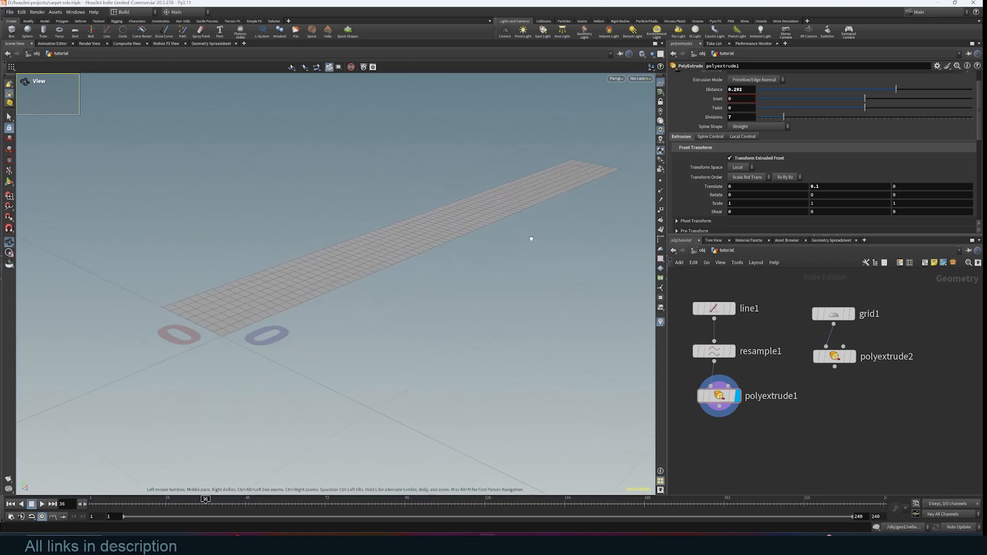
Step: Add a Vellum Configure Cloth node below the strip's PolyExtrude, wired to its output
{"action": "middle_click_drag", "start_coordinate": [808, 421], "coordinate": [847, 390]}
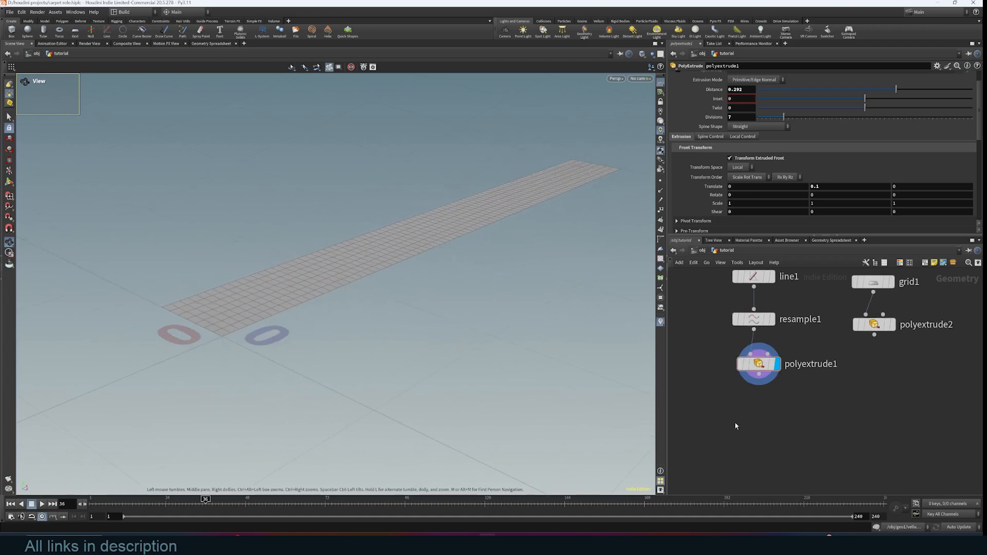
{"action": "middle_click_drag", "start_coordinate": [785, 419], "coordinate": [788, 369]}
{"action": "scroll", "coordinate": [771, 358], "scroll_direction": "up", "scroll_amount": 1}
{"action": "left_click", "coordinate": [755, 319]}
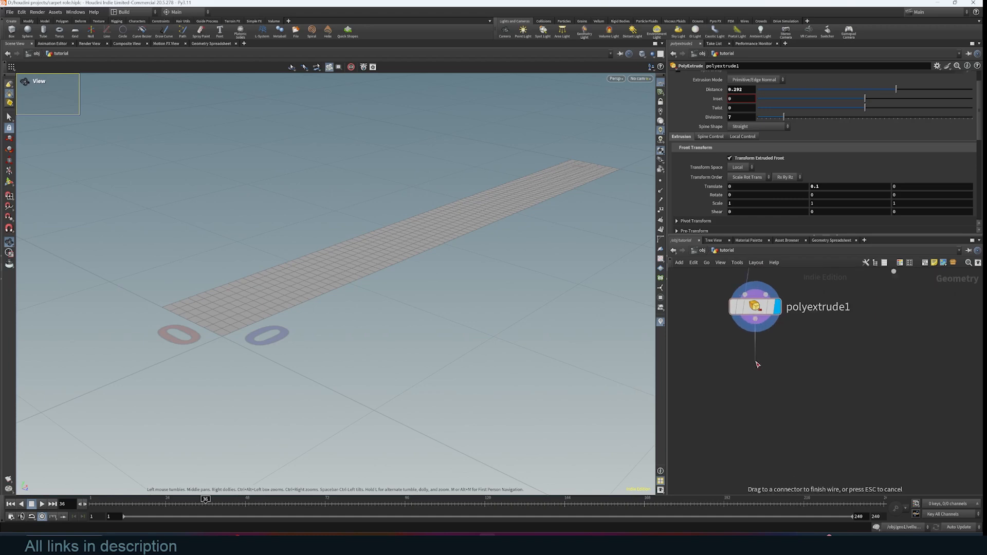
{"action": "left_click", "coordinate": [757, 363]}
{"action": "type", "text": "vellu"}
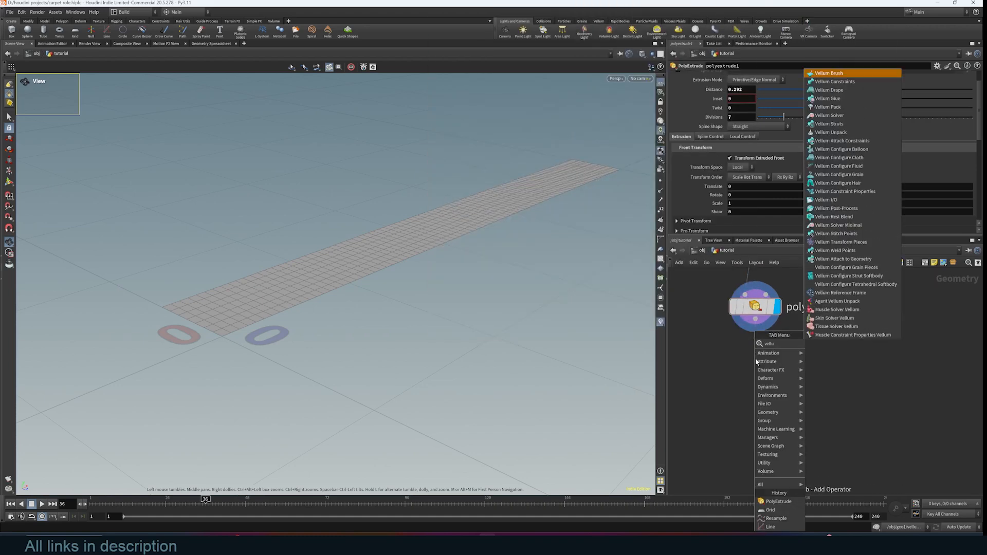
{"action": "left_click", "coordinate": [839, 157]}
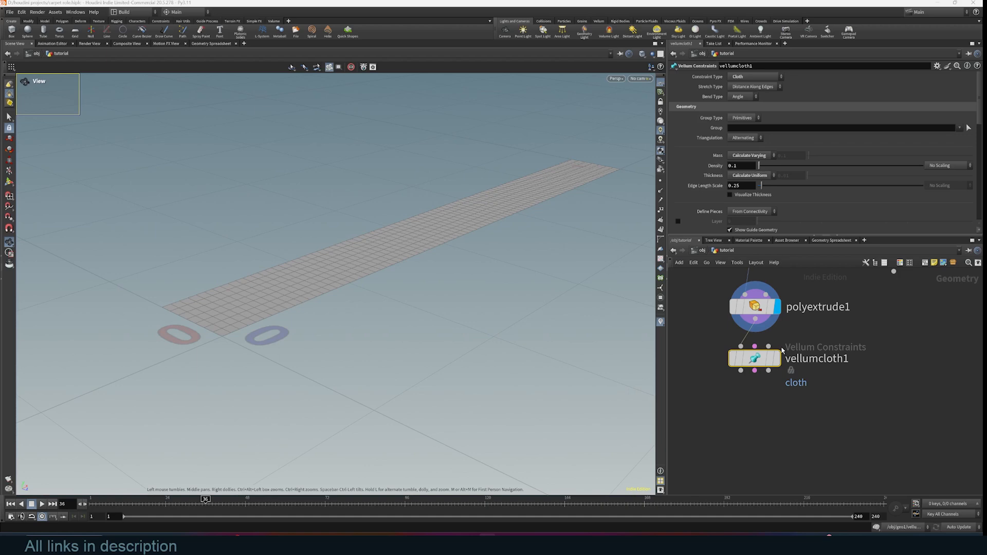
Step: Display the Vellum cloth node's output and add a Vellum Solver below it, wired to its three outputs
{"action": "left_click", "coordinate": [777, 358]}
{"action": "left_click_drag", "start_coordinate": [458, 261], "coordinate": [396, 298]}
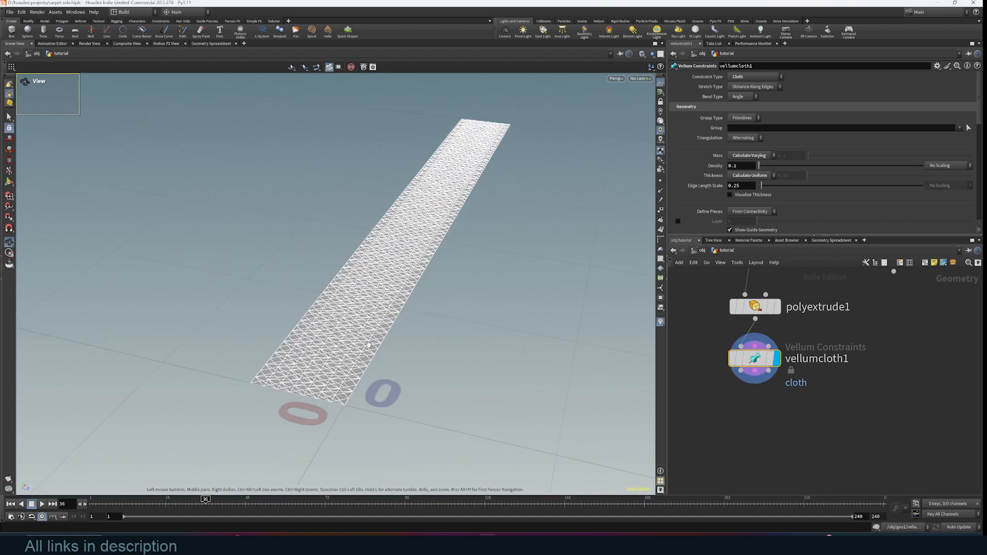
{"action": "middle_click_drag", "start_coordinate": [791, 426], "coordinate": [824, 356]}
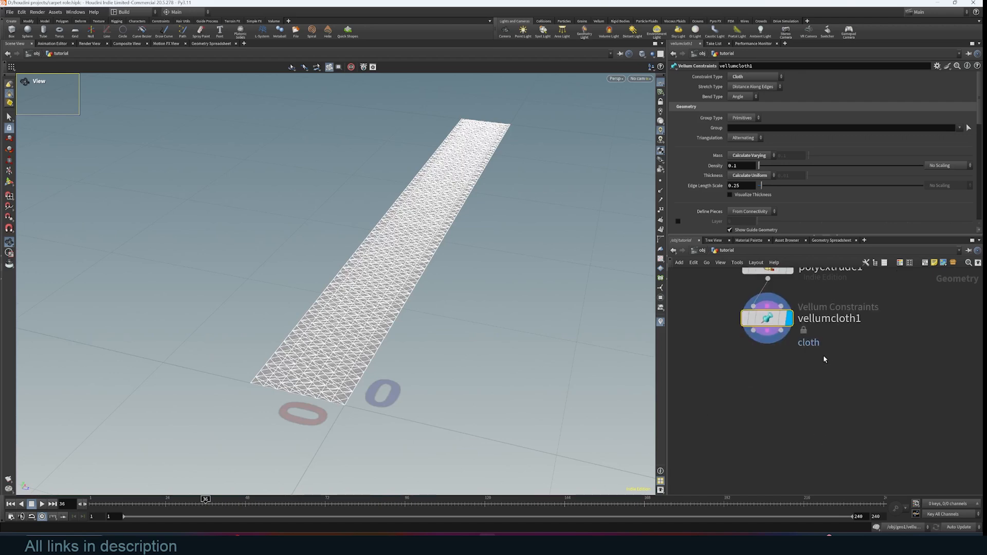
{"action": "key", "text": "Tab"}
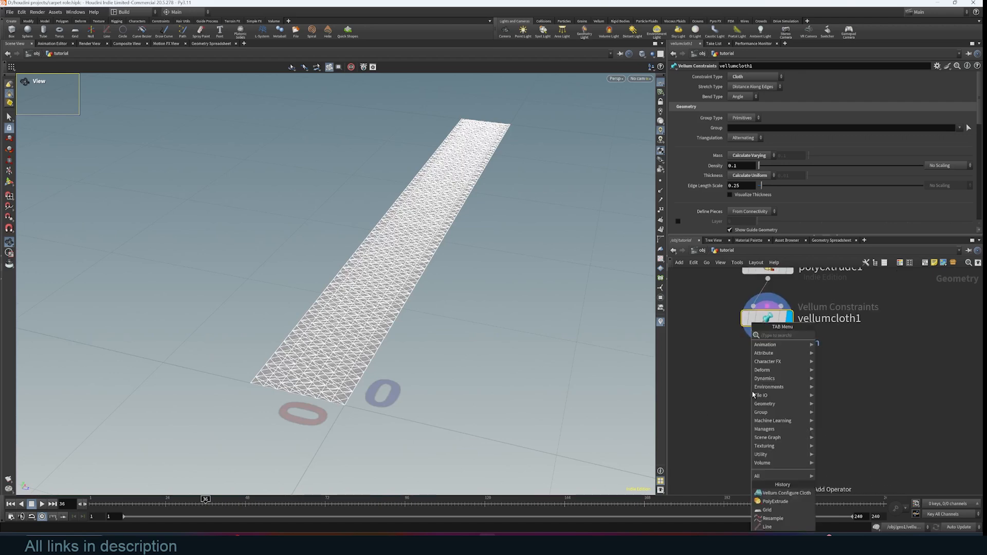
{"action": "type", "text": "vell"}
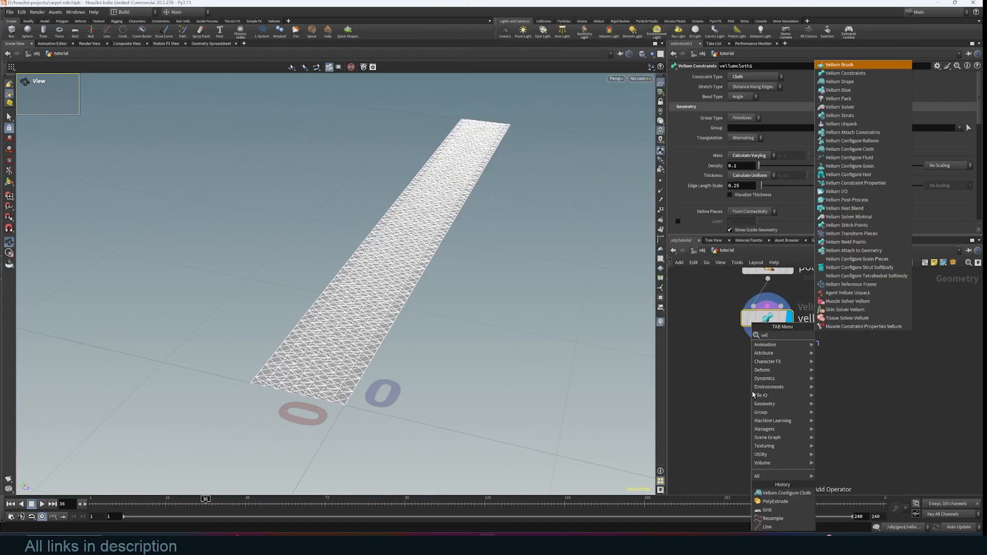
{"action": "type", "text": " sol"}
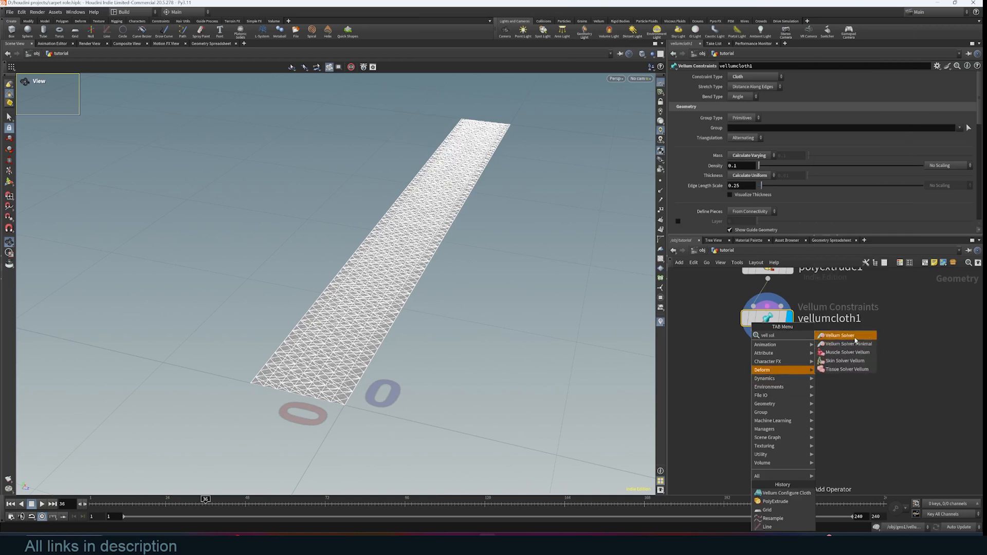
{"action": "key", "text": "Return"}
{"action": "left_click", "coordinate": [766, 399]}
{"action": "mouse_move", "coordinate": [769, 399]}
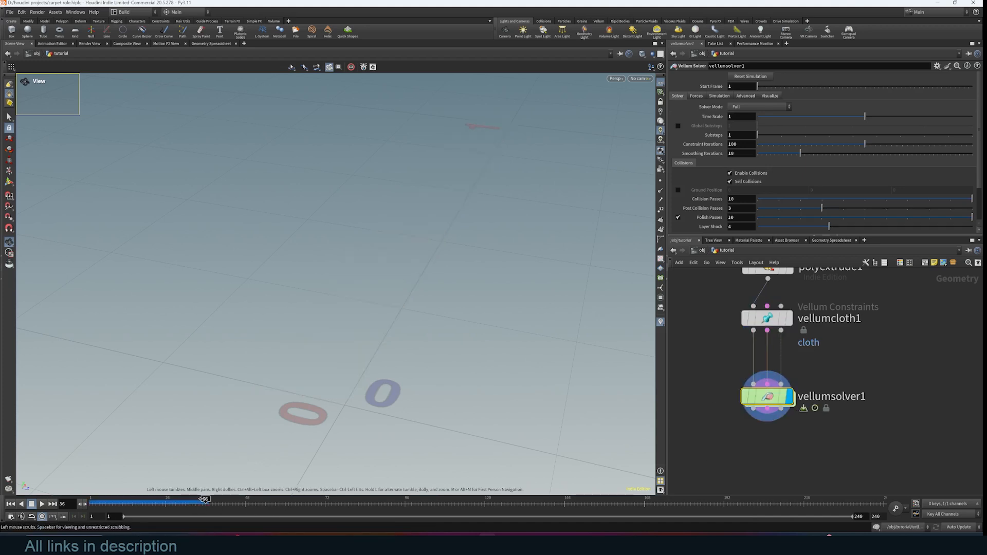
Step: Play the cloth simulation to check how the strip falls, and return to frame 1
{"action": "right_click_drag", "start_coordinate": [391, 326], "coordinate": [227, 372]}
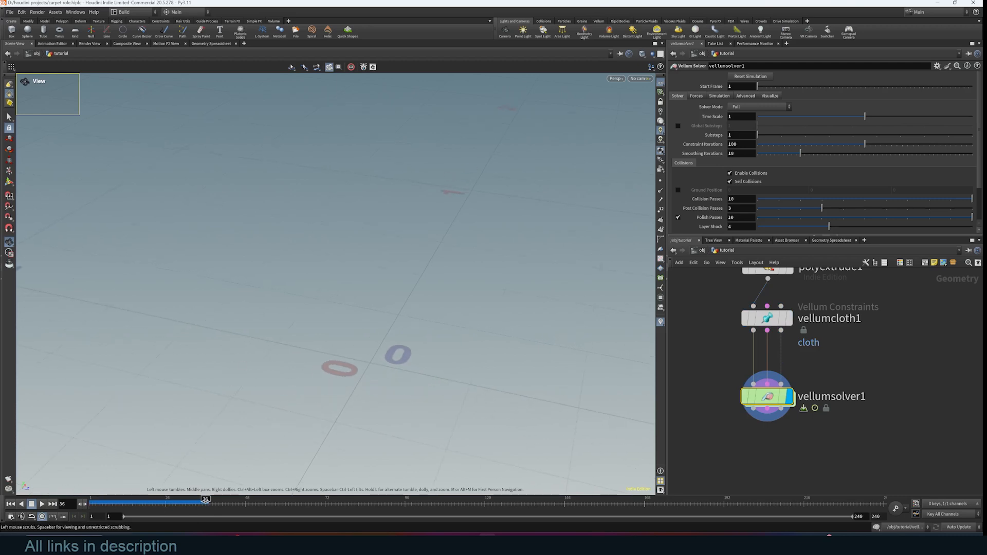
{"action": "right_click_drag", "start_coordinate": [495, 309], "coordinate": [29, 414]}
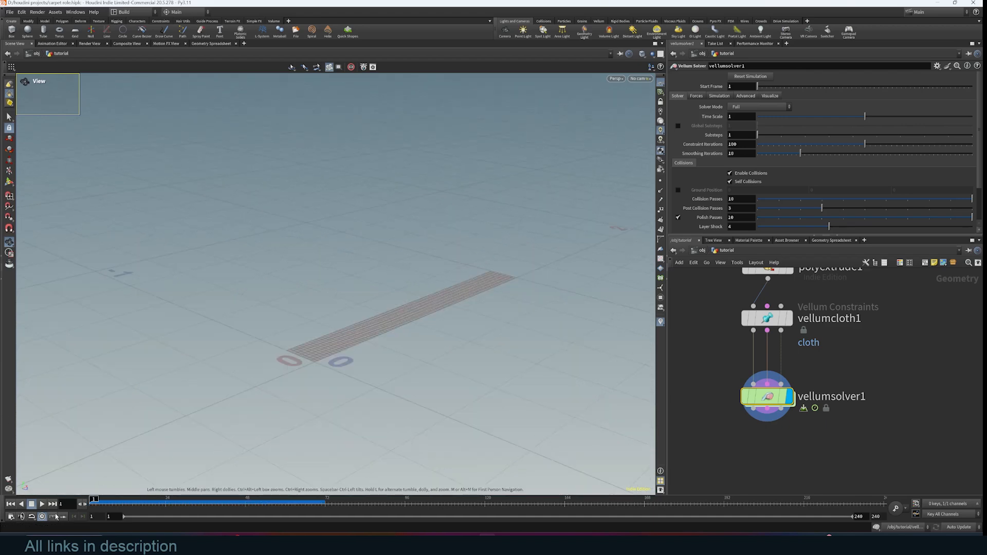
{"action": "left_click", "coordinate": [42, 504]}
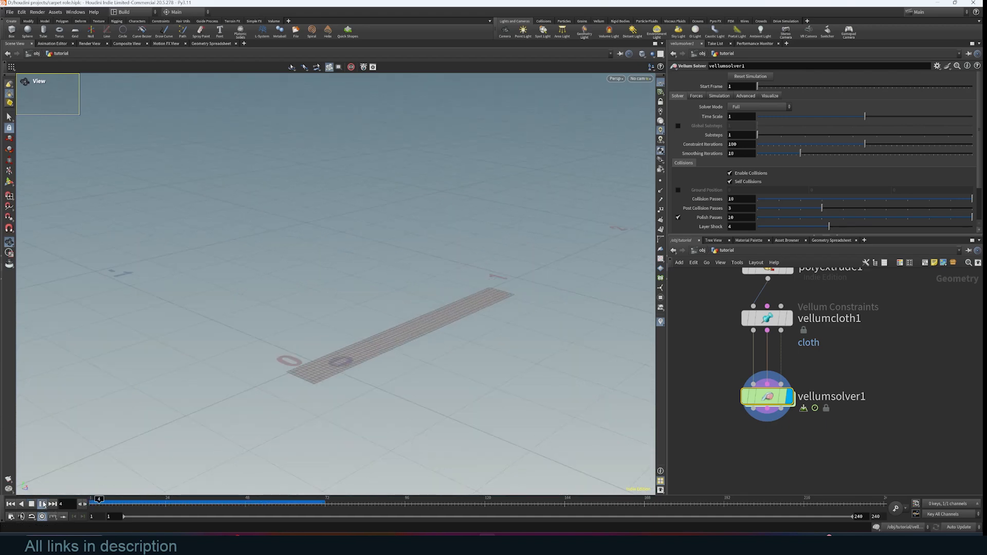
{"action": "left_click", "coordinate": [32, 504]}
{"action": "left_click", "coordinate": [11, 504]}
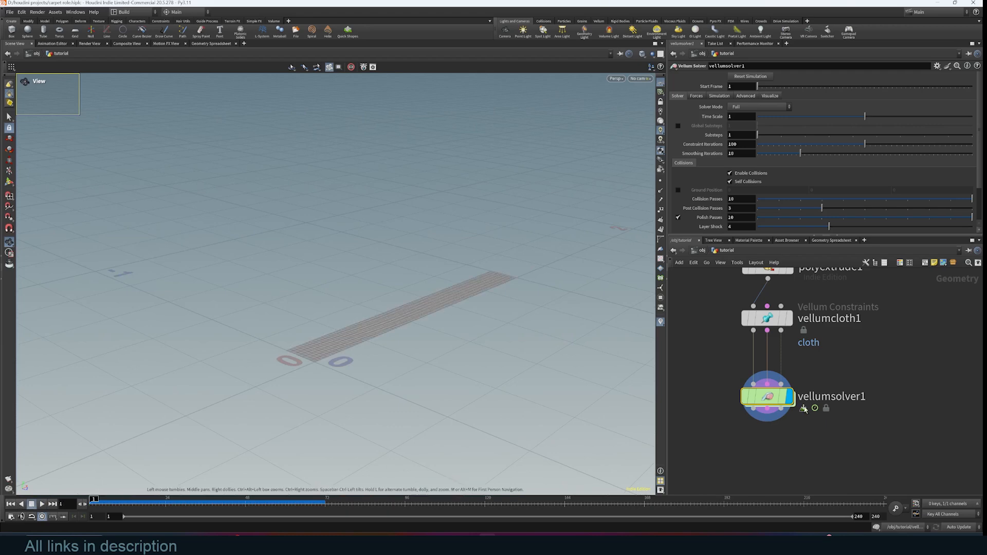
Step: Enable Ground Position in the Vellum Solver's collision settings
{"action": "mouse_move", "coordinate": [777, 397]}
{"action": "left_click", "coordinate": [679, 191]}
{"action": "scroll", "coordinate": [502, 342], "scroll_direction": "up", "scroll_amount": 3}
{"action": "scroll", "coordinate": [840, 332], "scroll_direction": "up", "scroll_amount": 3}
{"action": "scroll", "coordinate": [840, 333], "scroll_direction": "up", "scroll_amount": 3}
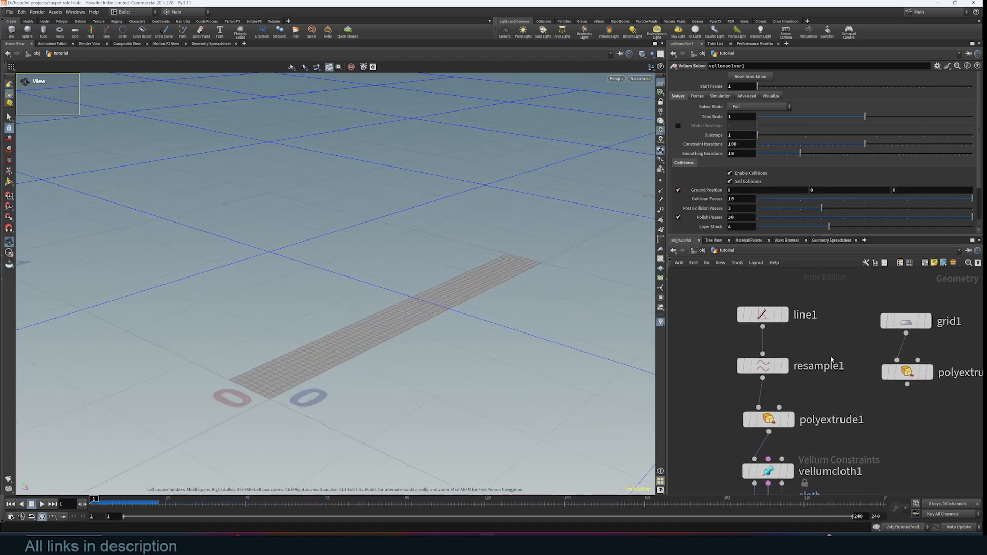
Step: Move the line, resample and PolyExtrude nodes away from the Vellum cloth node to make room between them
{"action": "left_click_drag", "start_coordinate": [827, 297], "coordinate": [756, 361]}
{"action": "middle_click_drag", "start_coordinate": [748, 414], "coordinate": [767, 388]}
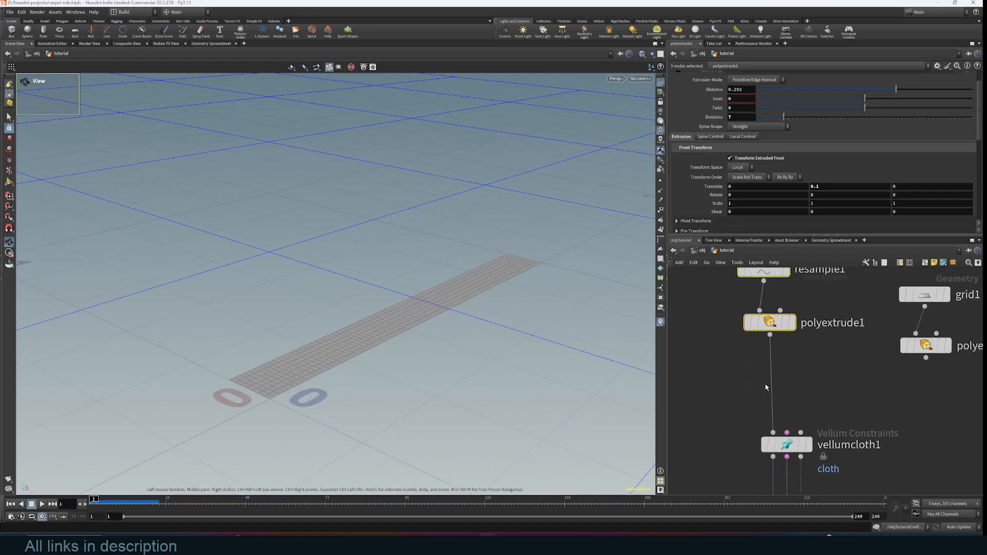
{"action": "middle_click_drag", "start_coordinate": [793, 354], "coordinate": [796, 338]}
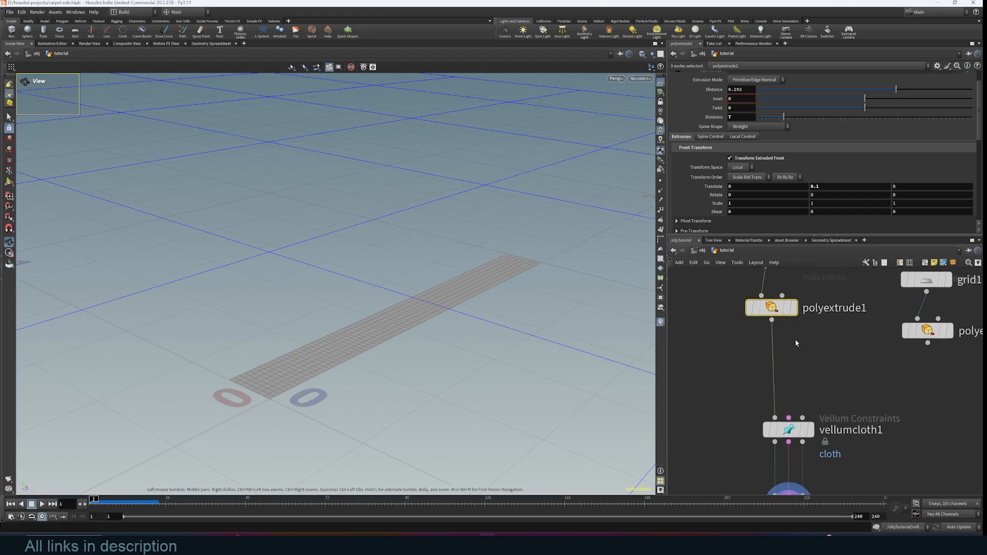
{"action": "middle_click_drag", "start_coordinate": [796, 472], "coordinate": [782, 376]}
{"action": "mouse_move", "coordinate": [737, 410]}
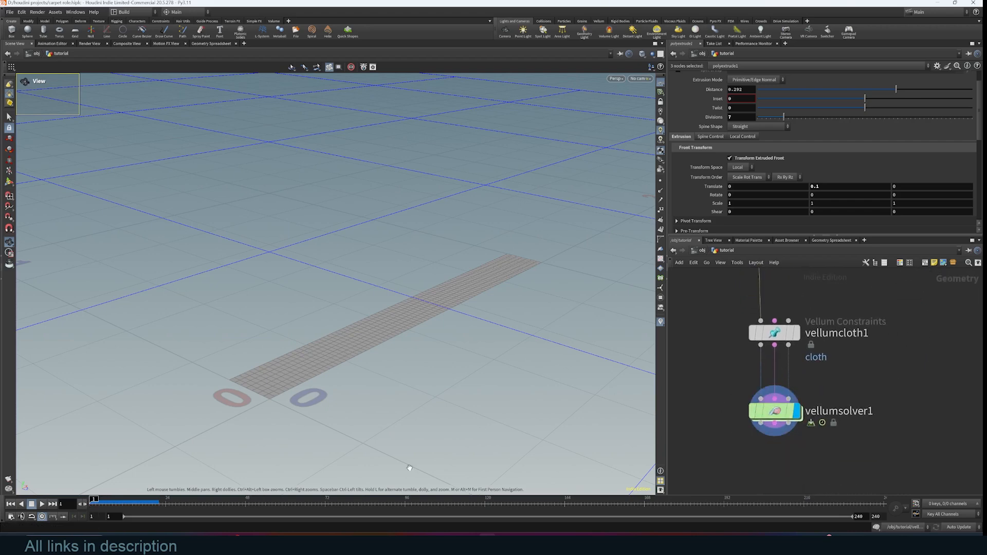
{"action": "middle_click_drag", "start_coordinate": [808, 339], "coordinate": [799, 449]}
Step: Insert a Transform node on the wire between the strip's PolyExtrude and the Vellum cloth node
{"action": "left_click", "coordinate": [752, 375]}
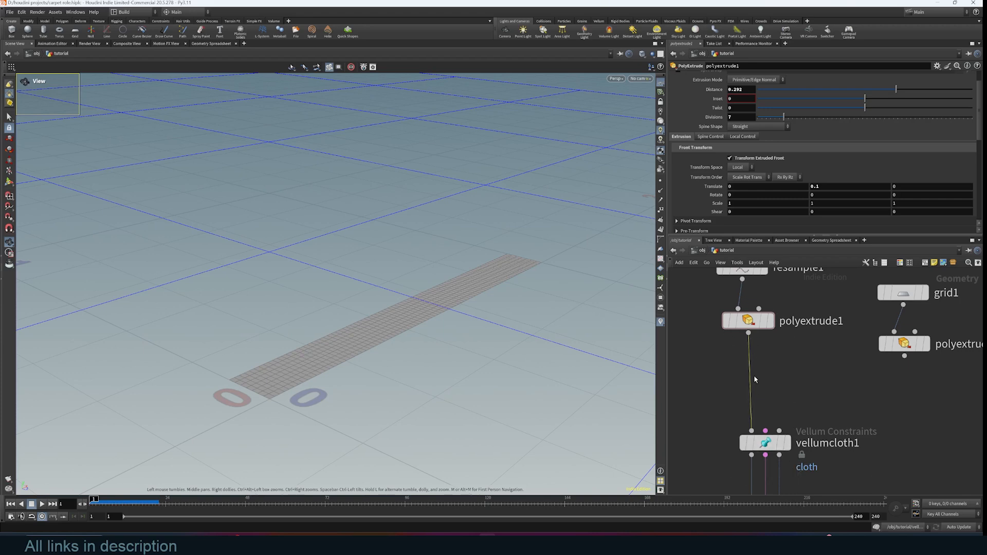
{"action": "left_click_drag", "start_coordinate": [750, 379], "coordinate": [767, 381]}
{"action": "key", "text": "Tab"}
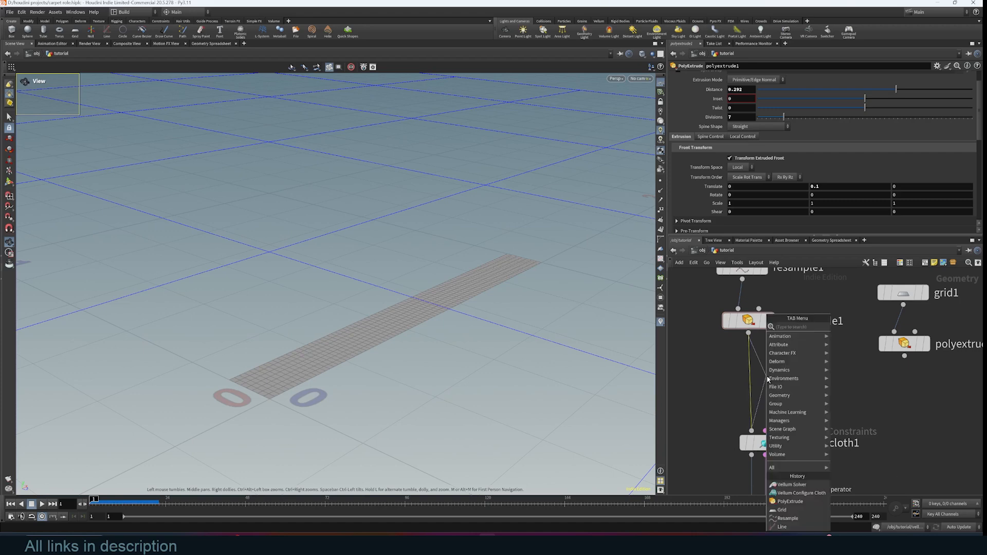
{"action": "type", "text": "trand"}
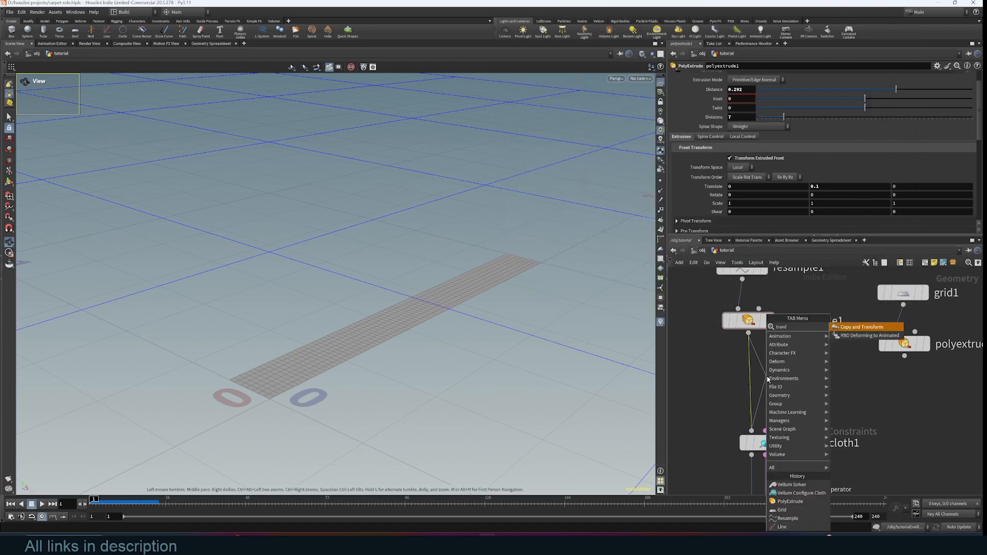
{"action": "key", "text": "Return"}
{"action": "left_click", "coordinate": [783, 377]}
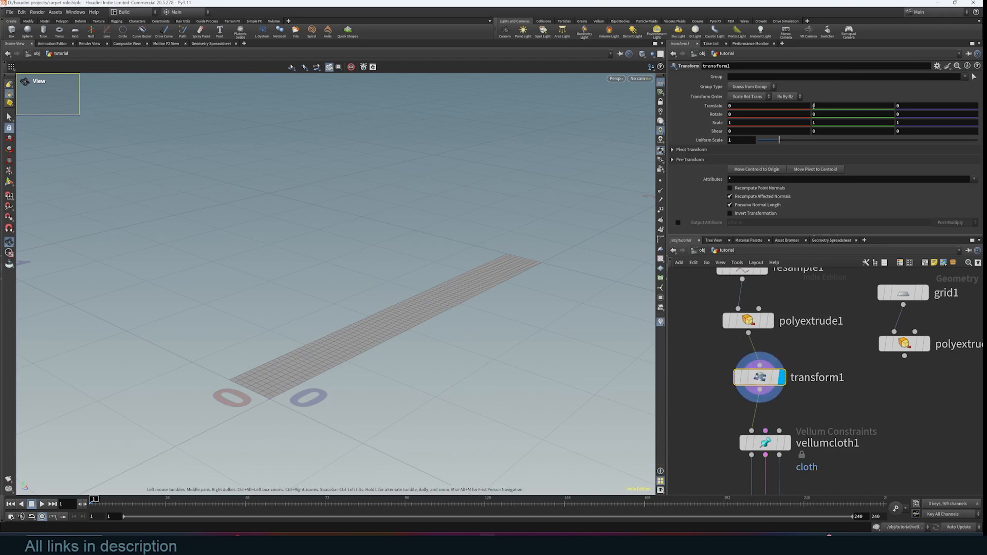
Step: Set the Transform node's Y translation to 0.3 and its rotation to 25.6, 8.7, 26.4
{"action": "mouse_move", "coordinate": [824, 106]}
{"action": "middle_mouse_down"}
{"action": "mouse_move", "coordinate": [854, 105]}
{"action": "mouse_move", "coordinate": [834, 106]}
{"action": "middle_mouse_up"}
{"action": "left_click_drag", "start_coordinate": [576, 147], "coordinate": [525, 143]}
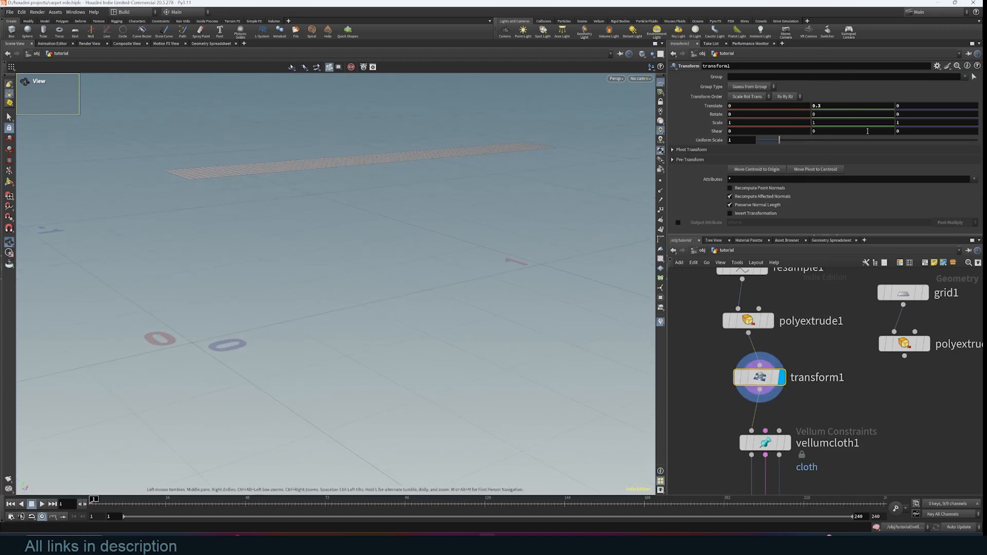
{"action": "middle_click_drag", "start_coordinate": [837, 116], "coordinate": [859, 114]}
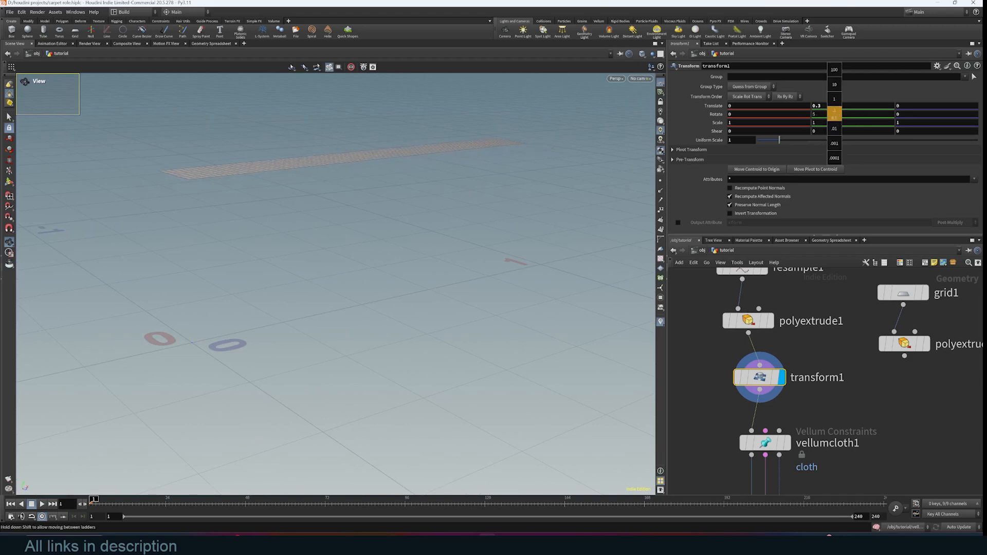
{"action": "middle_click_drag", "start_coordinate": [835, 114], "coordinate": [830, 114]}
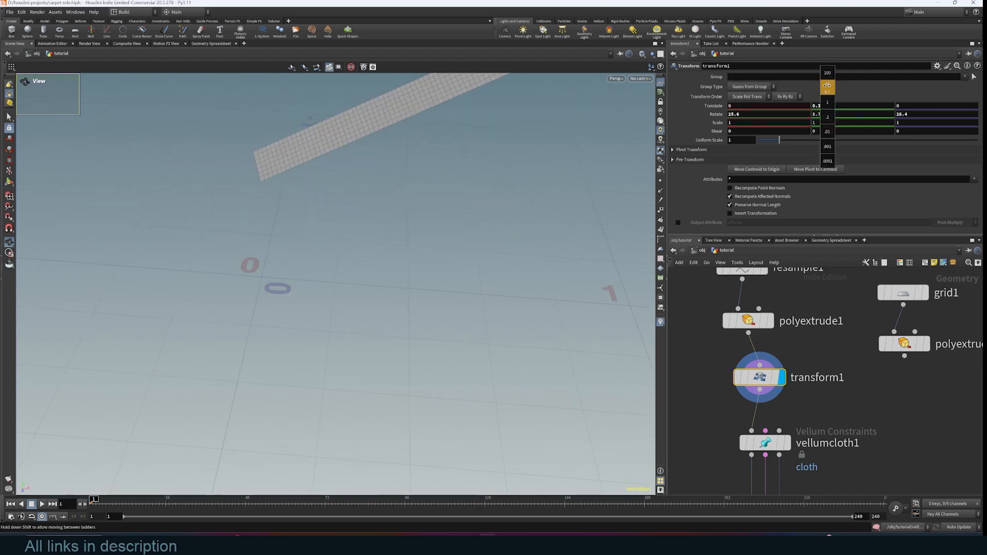
{"action": "left_click_drag", "start_coordinate": [535, 226], "coordinate": [561, 196]}
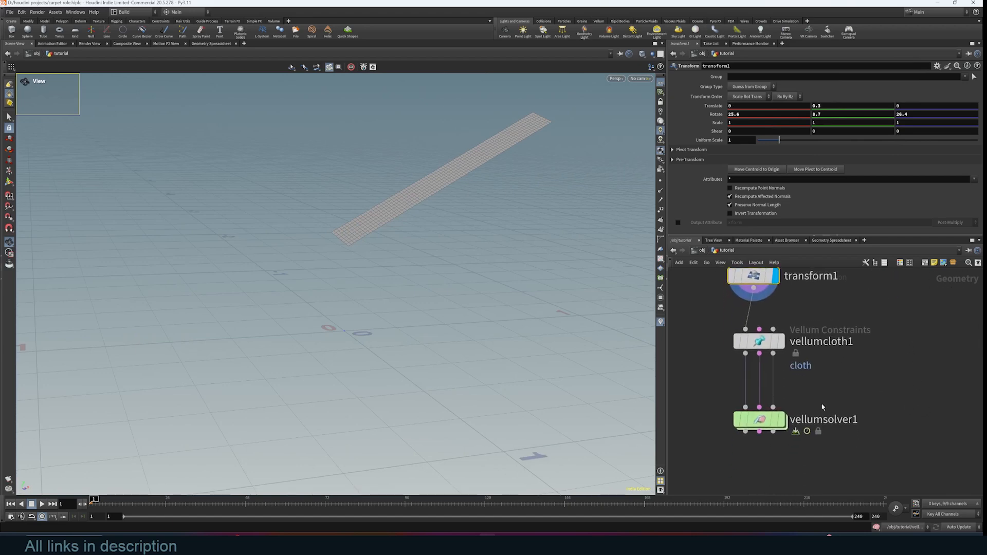
Step: Display the Vellum Solver, play the simulation of the tilted strip falling on the ground, and return to frame 1
{"action": "left_click", "coordinate": [779, 420]}
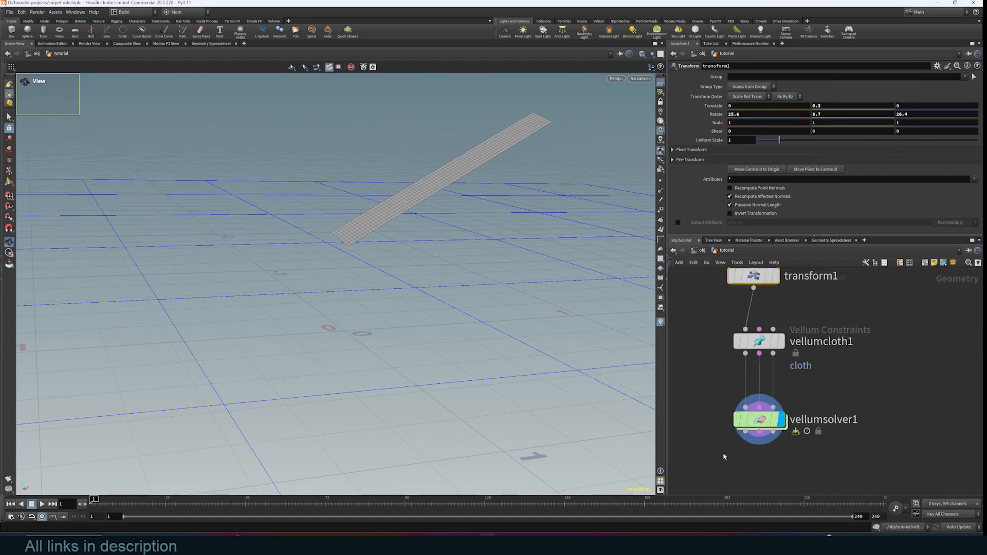
{"action": "left_click", "coordinate": [42, 504]}
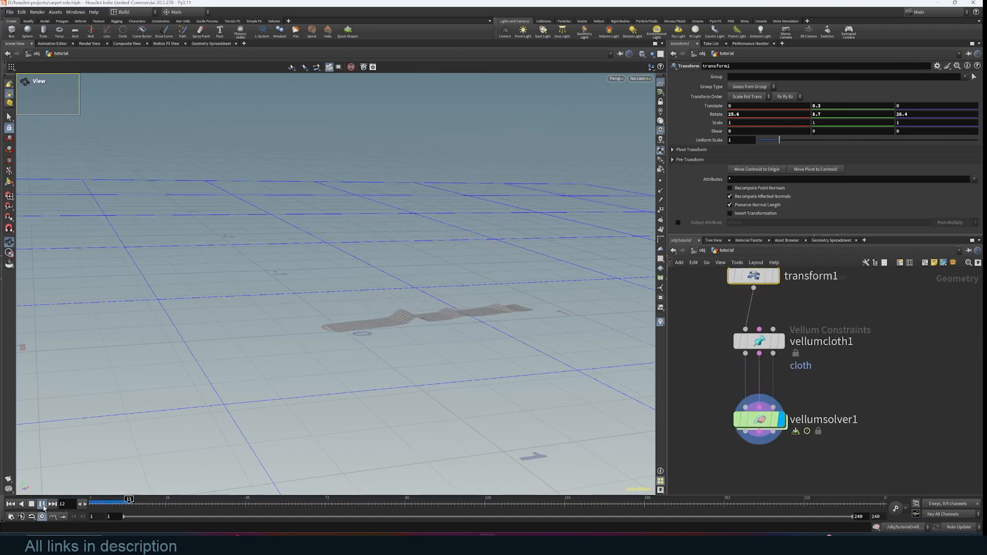
{"action": "left_click", "coordinate": [31, 504]}
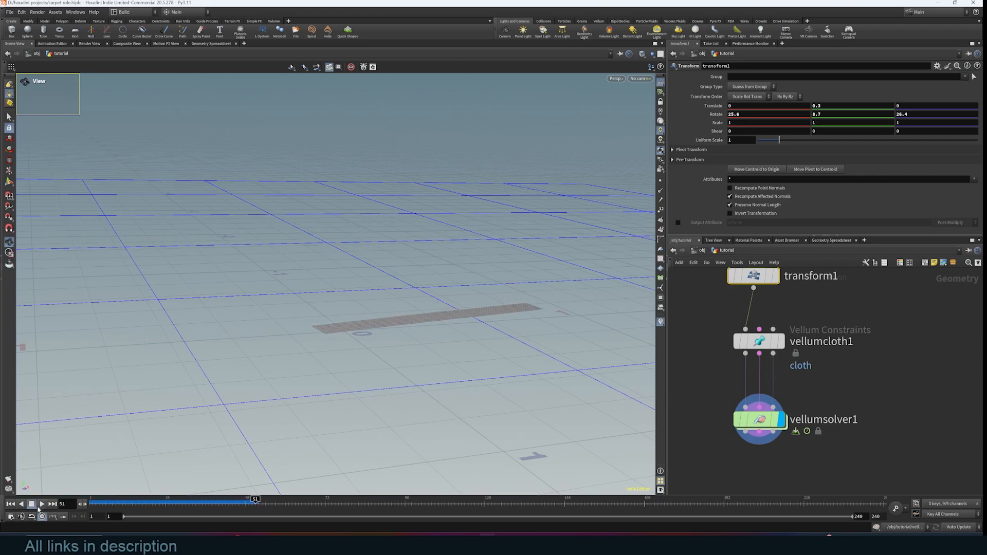
{"action": "left_click", "coordinate": [10, 504]}
Step: Bypass the Transform node placed before the Vellum cloth node
{"action": "middle_click_drag", "start_coordinate": [855, 285], "coordinate": [864, 349]}
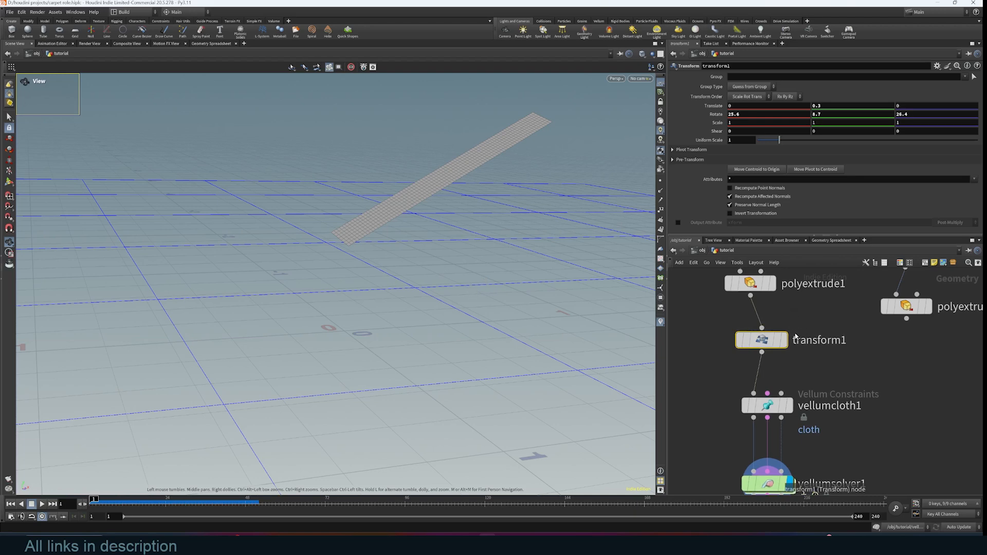
{"action": "key", "text": "b"}
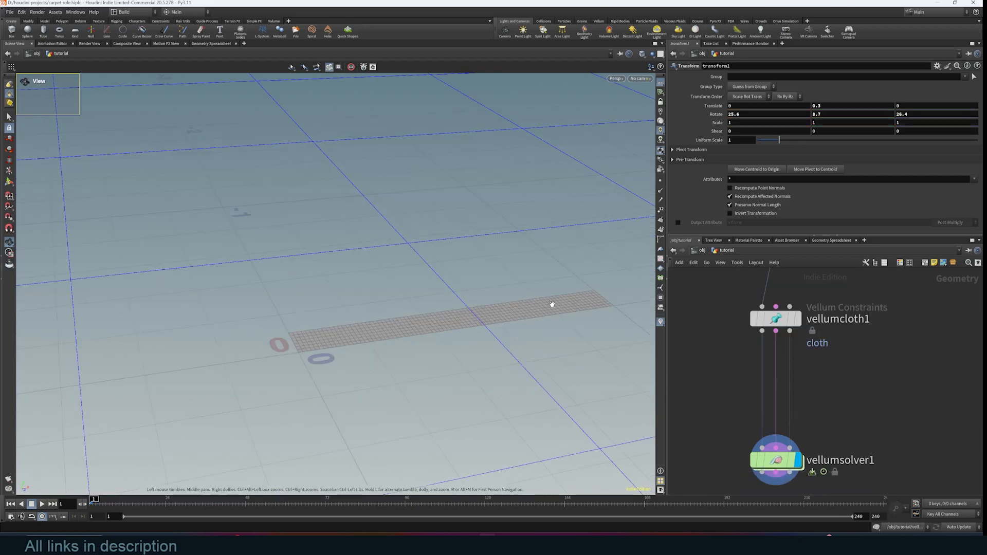
{"action": "left_click_drag", "start_coordinate": [552, 305], "coordinate": [478, 301]}
{"action": "middle_click_drag", "start_coordinate": [561, 320], "coordinate": [487, 365]}
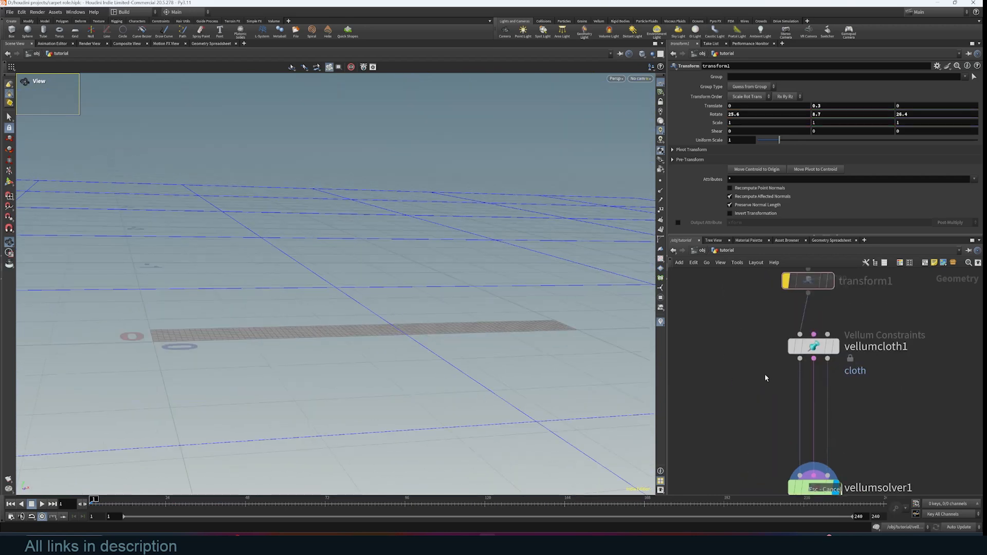
Step: Insert a Transform node on the first geometry wire between the Vellum cloth node and the Vellum Solver
{"action": "middle_click_drag", "start_coordinate": [862, 401], "coordinate": [867, 356]}
{"action": "left_click_drag", "start_coordinate": [817, 304], "coordinate": [814, 303]}
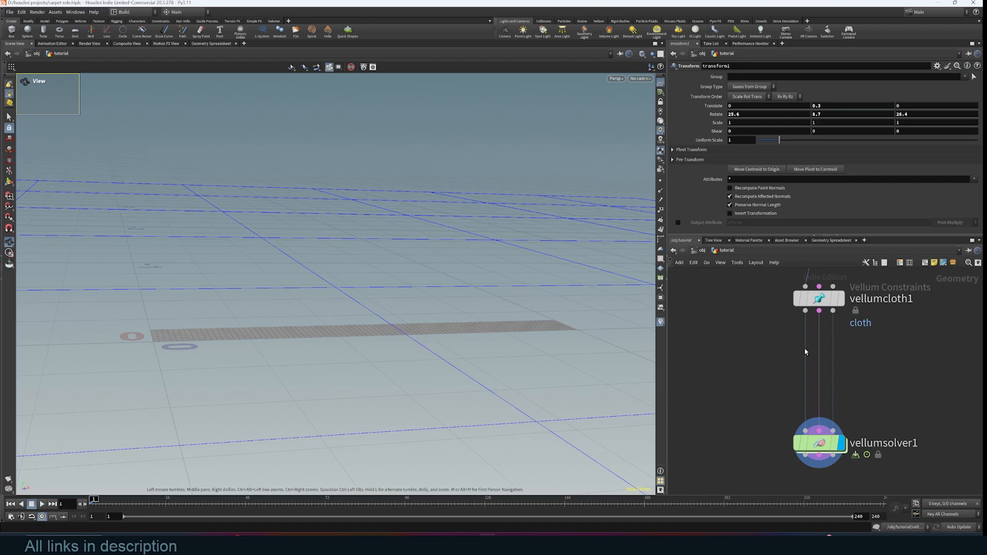
{"action": "key", "text": "Tab"}
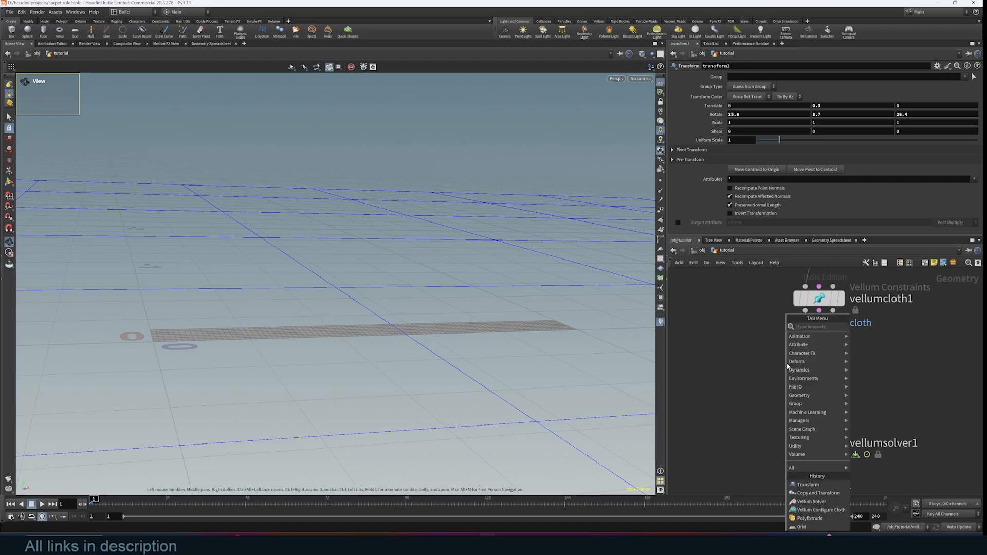
{"action": "left_click", "coordinate": [808, 484]}
{"action": "left_click", "coordinate": [784, 362]}
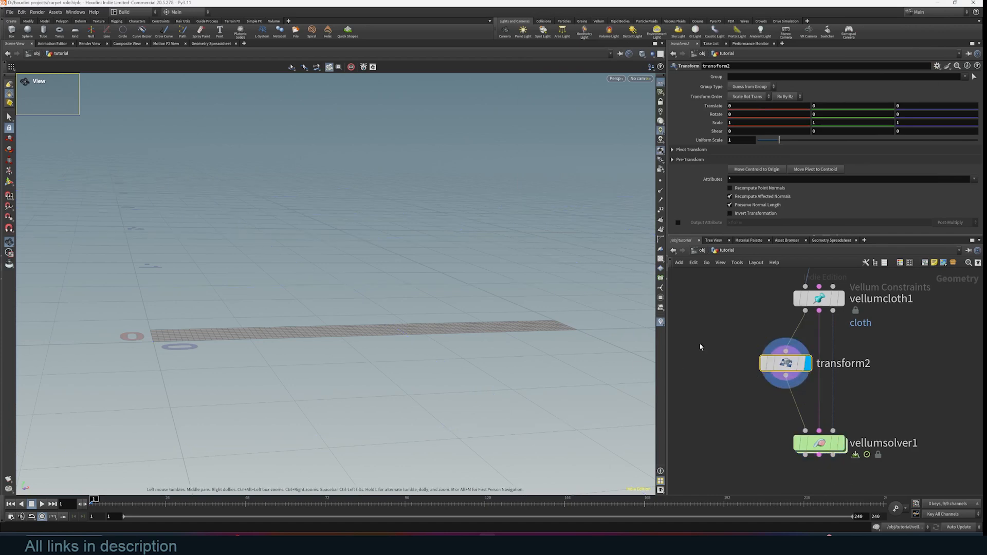
{"action": "left_click_drag", "start_coordinate": [534, 360], "coordinate": [452, 364]}
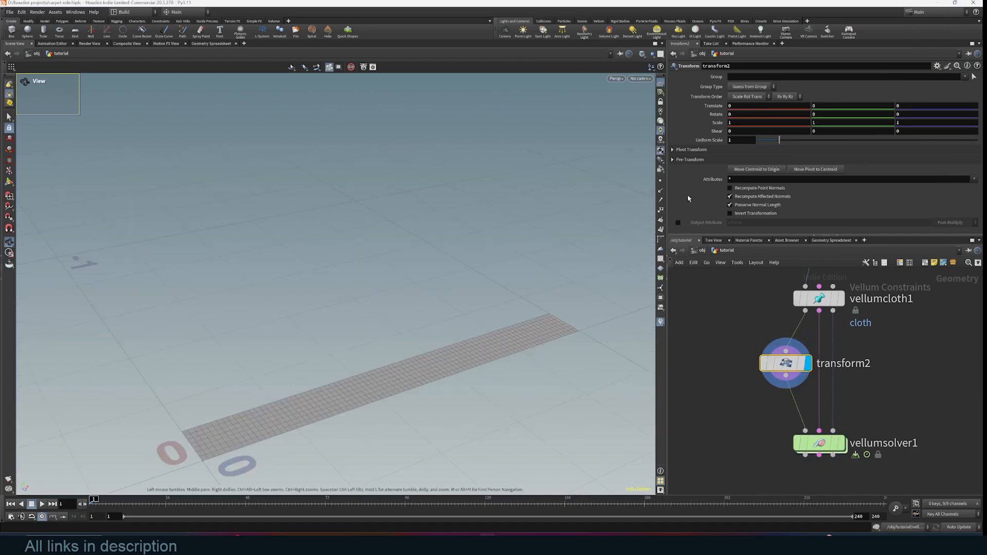
{"action": "left_click_drag", "start_coordinate": [440, 363], "coordinate": [481, 282]}
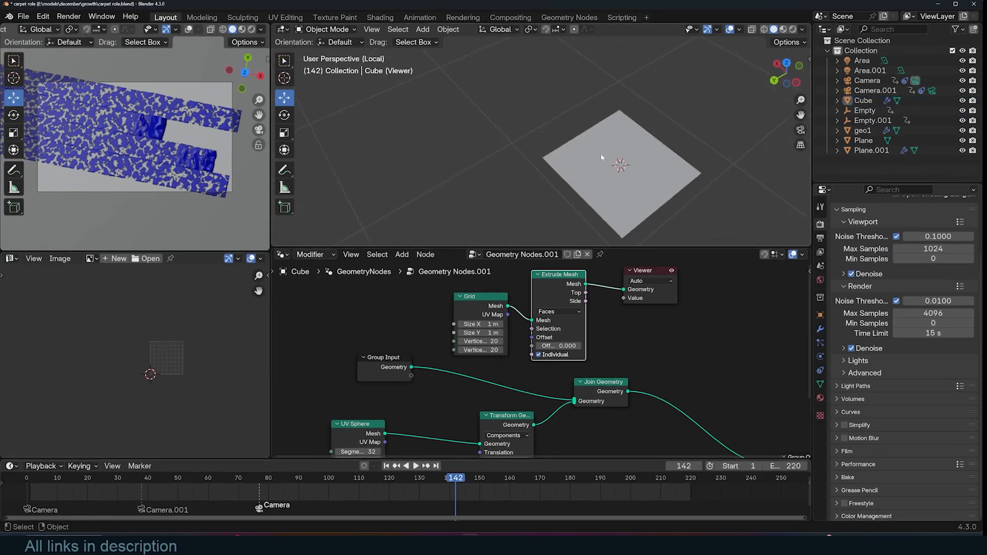
Step: Add a plane at the 3D cursor in the Blender scene and scale it up
{"action": "right_click", "coordinate": [492, 126]}
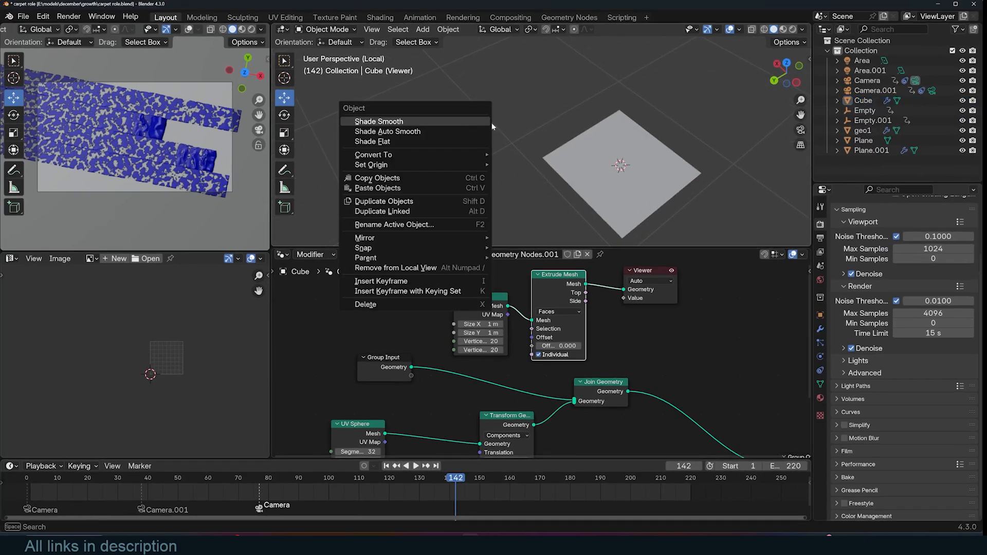
{"action": "scroll", "coordinate": [588, 193], "scroll_direction": "down", "scroll_amount": 5}
{"action": "middle_click_drag", "start_coordinate": [588, 193], "coordinate": [511, 165]}
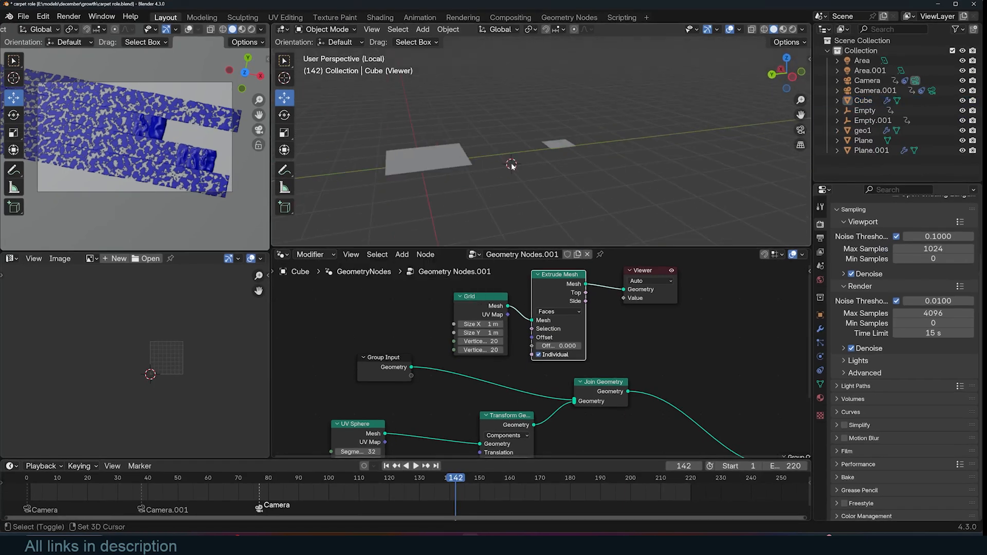
{"action": "key", "text": "shift+a"}
{"action": "left_click", "coordinate": [549, 176]}
{"action": "key", "text": "s"}
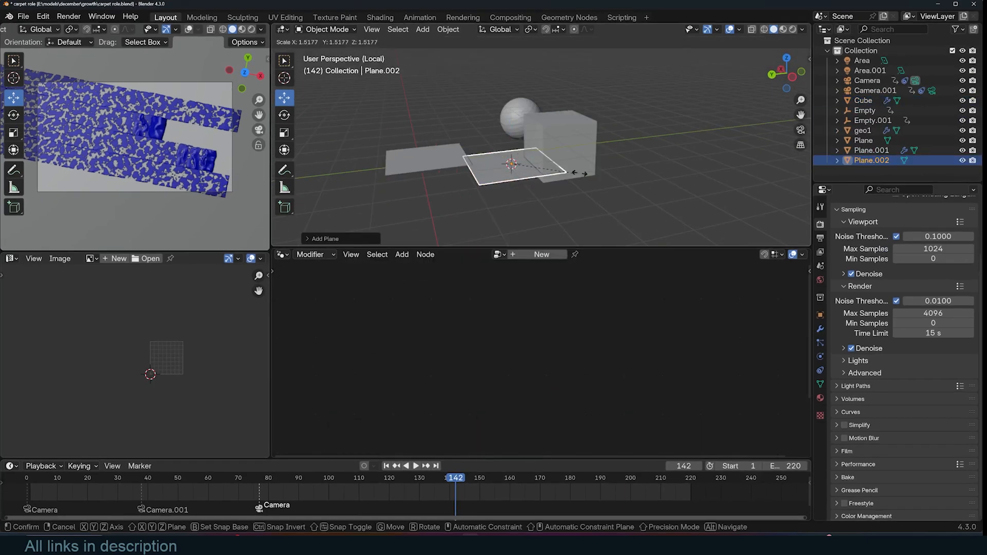
{"action": "left_click", "coordinate": [658, 196]}
Step: Subdivide the new plane into a grid of faces in Edit Mode
{"action": "key", "text": "Tab"}
{"action": "right_click", "coordinate": [587, 147]}
{"action": "left_click", "coordinate": [589, 148]}
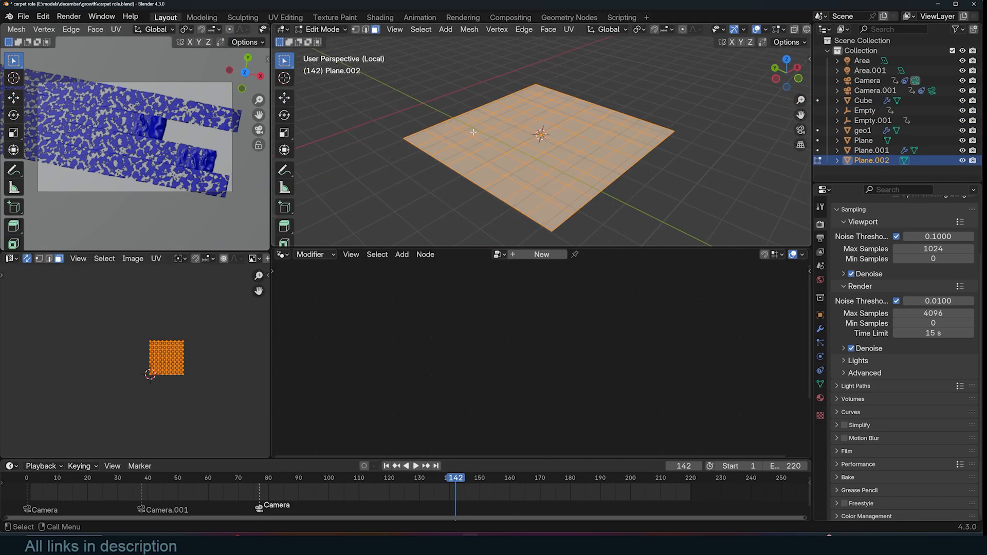
Step: Select the vertices at one corner of the plane and assign them to a new vertex group
{"action": "middle_click_drag", "start_coordinate": [427, 131], "coordinate": [409, 115]}
{"action": "key", "text": "1"}
{"action": "left_click_drag", "start_coordinate": [394, 109], "coordinate": [457, 154]}
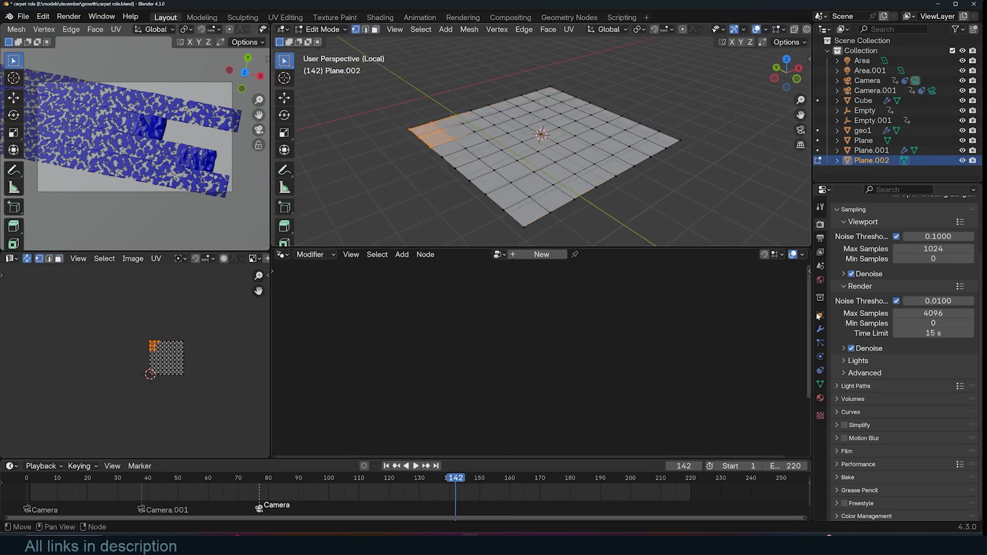
{"action": "left_click", "coordinate": [821, 384]}
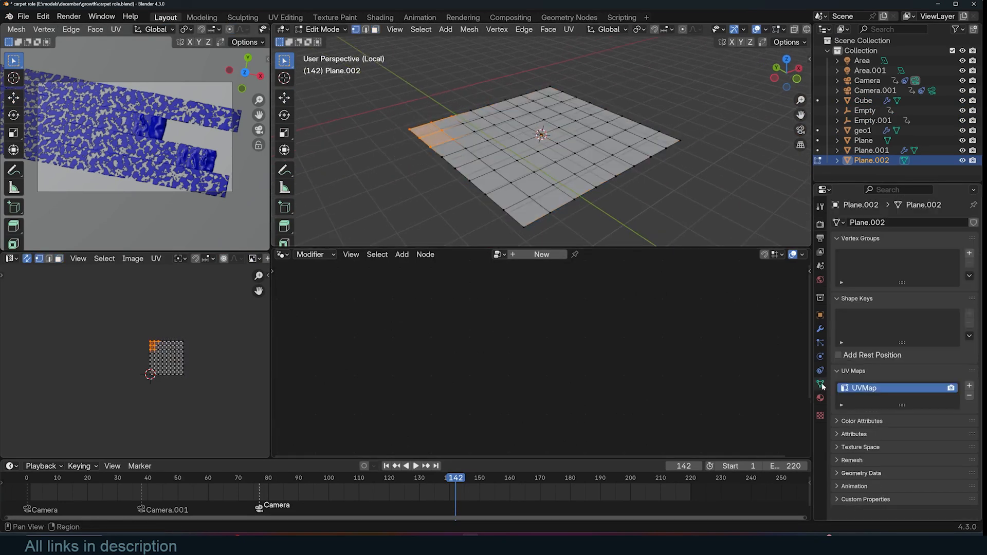
{"action": "left_click", "coordinate": [969, 254]}
{"action": "left_click", "coordinate": [852, 315]}
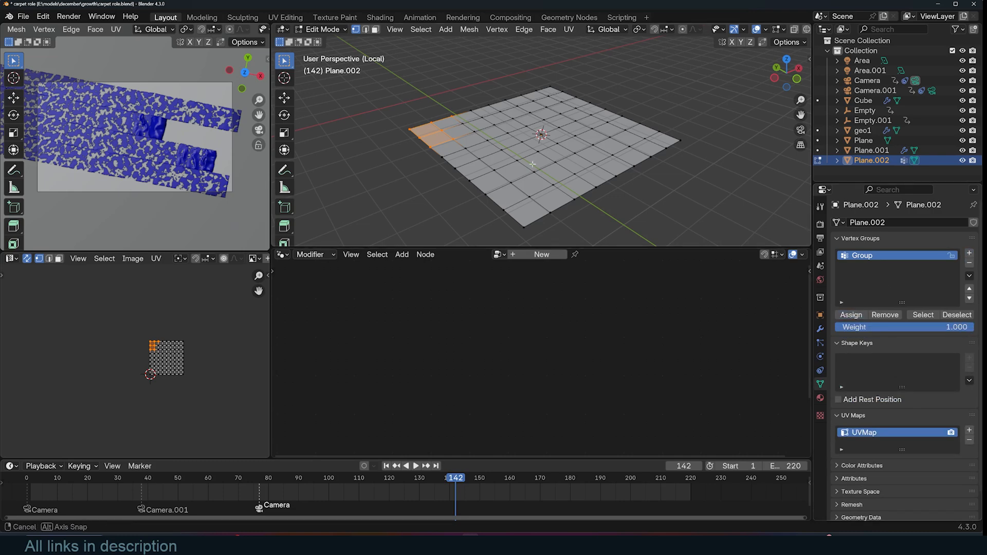
Step: Leave Edit Mode and raise the plane above the grid floor
{"action": "key", "text": "Tab"}
{"action": "key", "text": "g"}
{"action": "left_click", "coordinate": [552, 114]}
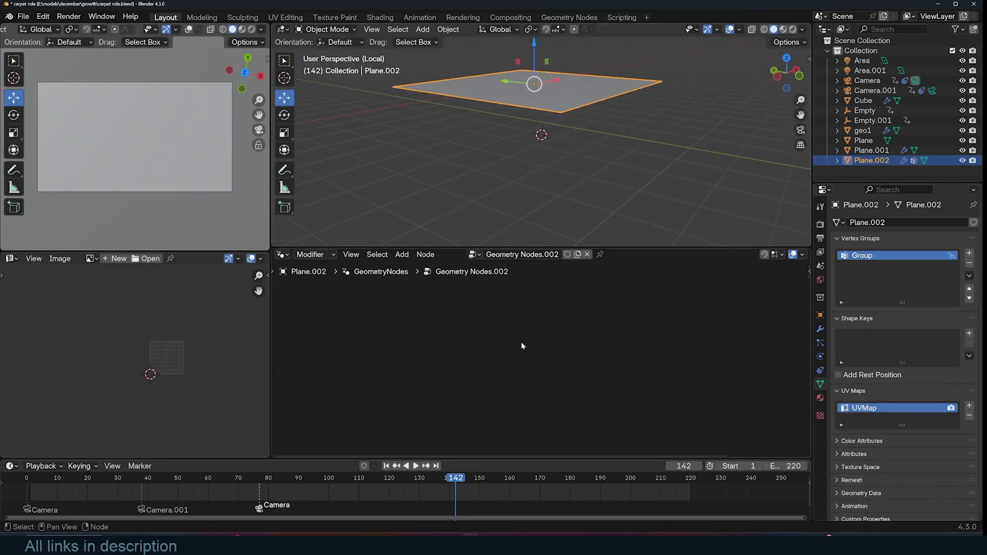
Step: Insert a Set Position node between Group Input and Group Output and set its Z offset to 0.25 m
{"action": "key", "text": "Home"}
{"action": "key", "text": "shift+a"}
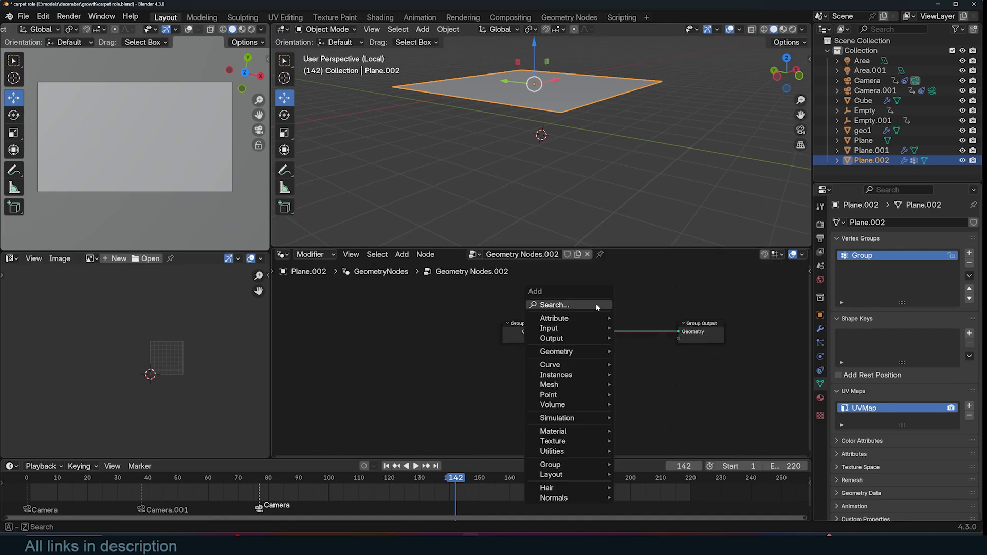
{"action": "type", "text": "set"}
{"action": "left_click", "coordinate": [597, 338]}
{"action": "scroll", "coordinate": [596, 338], "scroll_direction": "up", "scroll_amount": 2}
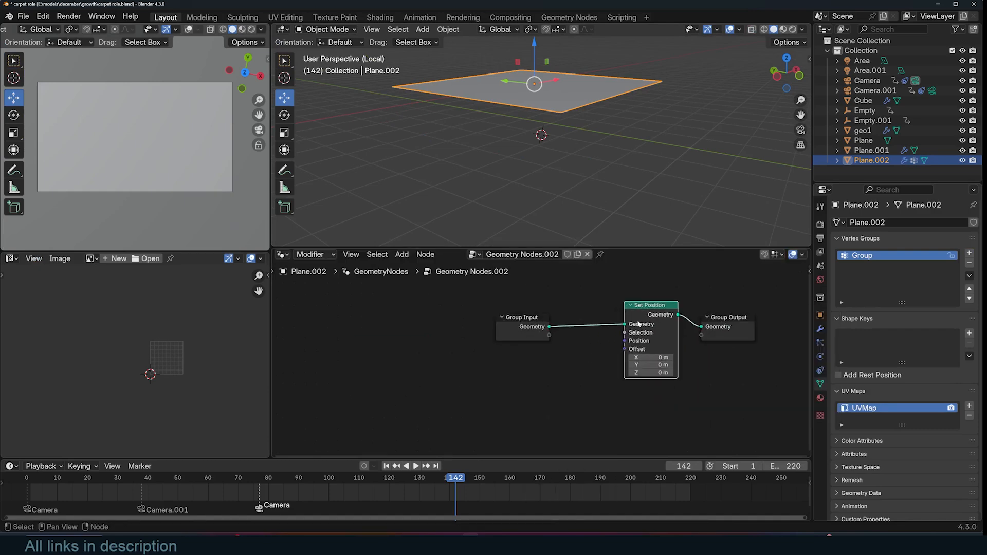
{"action": "mouse_move", "coordinate": [654, 372]}
{"action": "left_mouse_down"}
{"action": "mouse_move", "coordinate": [712, 372]}
{"action": "mouse_move", "coordinate": [655, 373]}
{"action": "left_mouse_up"}
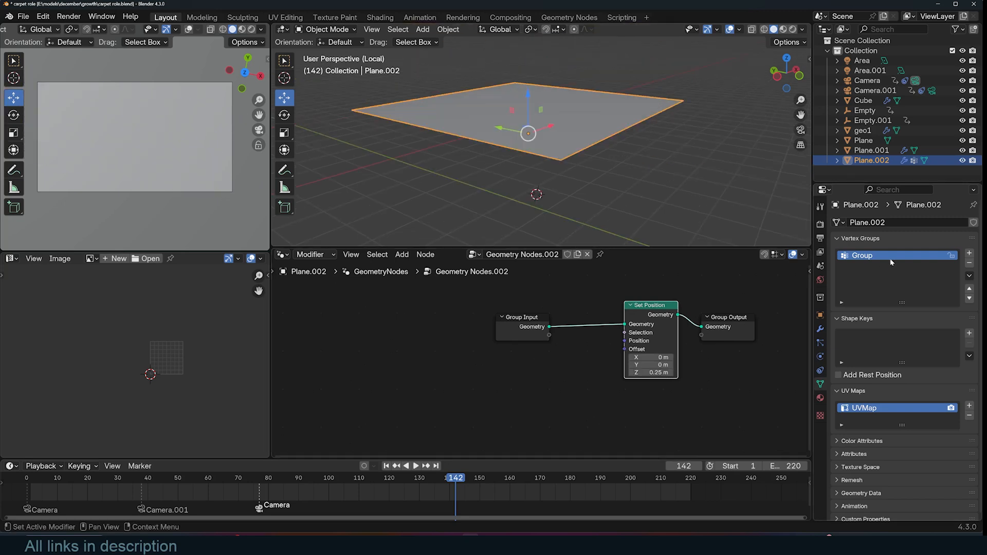
Step: Add a Named Attribute node reading the Group attribute and connect it to the Selection input of Set Position
{"action": "scroll", "coordinate": [528, 354], "scroll_direction": "up", "scroll_amount": 2}
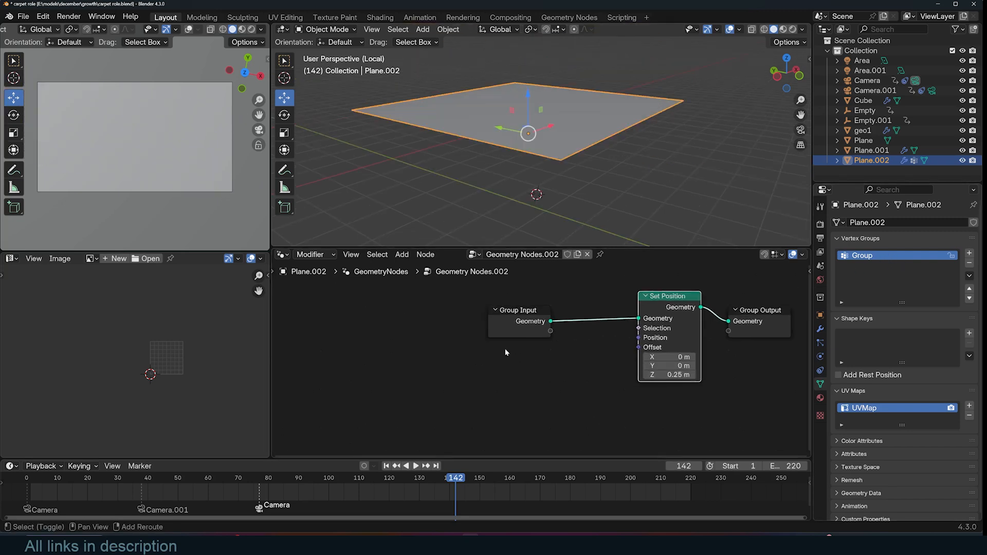
{"action": "key", "text": "shift+a"}
{"action": "left_click", "coordinate": [462, 331]}
{"action": "type", "text": "attr"}
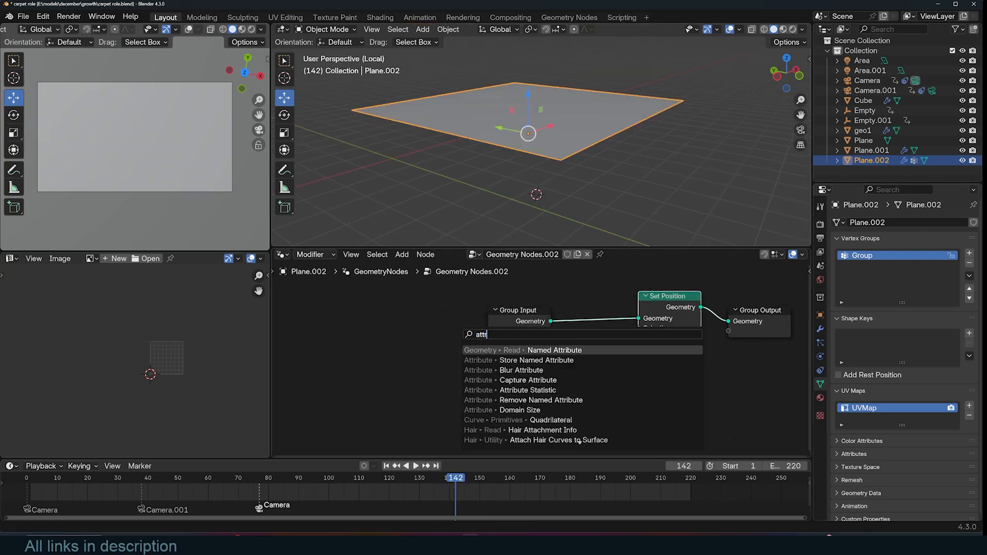
{"action": "key", "text": "Return"}
{"action": "left_click", "coordinate": [514, 391]}
{"action": "left_click", "coordinate": [515, 398]}
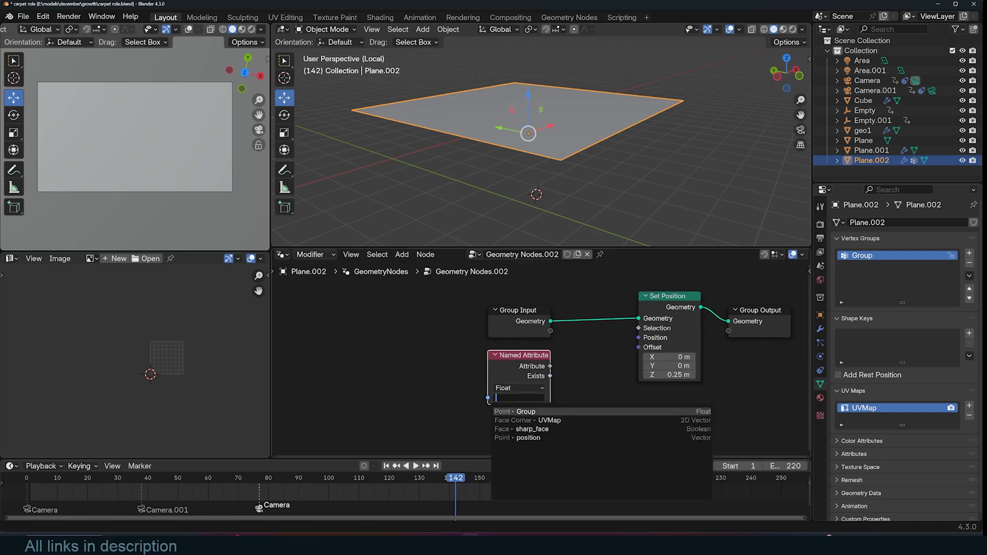
{"action": "key", "text": "Return"}
{"action": "left_click_drag", "start_coordinate": [550, 367], "coordinate": [639, 328]}
{"action": "middle_click_drag", "start_coordinate": [443, 134], "coordinate": [434, 110]}
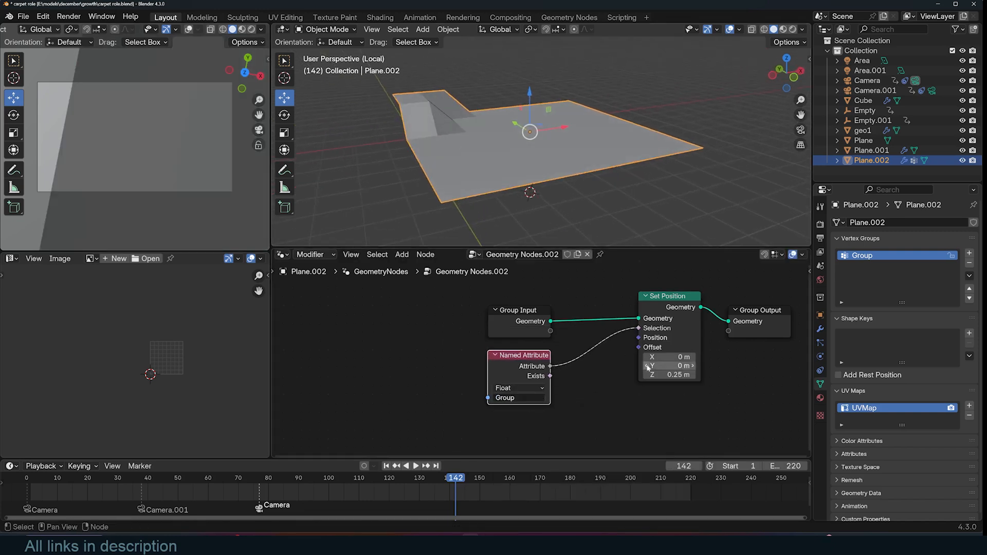
{"action": "mouse_move", "coordinate": [668, 375]}
{"action": "left_mouse_down"}
{"action": "mouse_move", "coordinate": [566, 375]}
{"action": "mouse_move", "coordinate": [730, 374]}
{"action": "mouse_move", "coordinate": [669, 375]}
{"action": "left_mouse_up"}
Step: Circle-select a patch of vertices beside the raised corner, assign them to the vertex group, and return to Object Mode
{"action": "key", "text": "alt+a"}
{"action": "left_click", "coordinate": [526, 161]}
{"action": "key", "text": "Tab"}
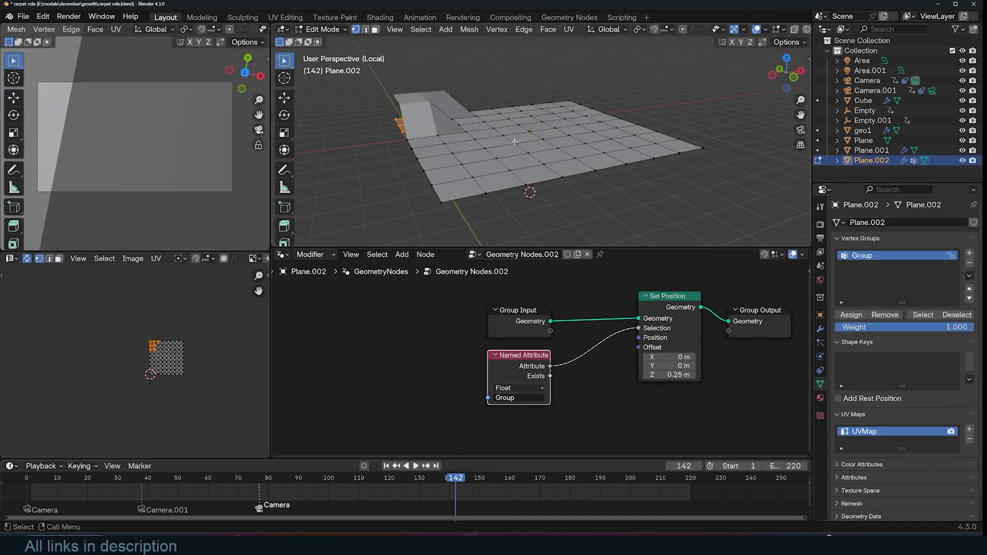
{"action": "key", "text": "c"}
{"action": "scroll", "coordinate": [493, 123], "scroll_direction": "down", "scroll_amount": 6}
{"action": "left_click_drag", "start_coordinate": [478, 127], "coordinate": [501, 115]}
{"action": "right_click", "coordinate": [502, 116]}
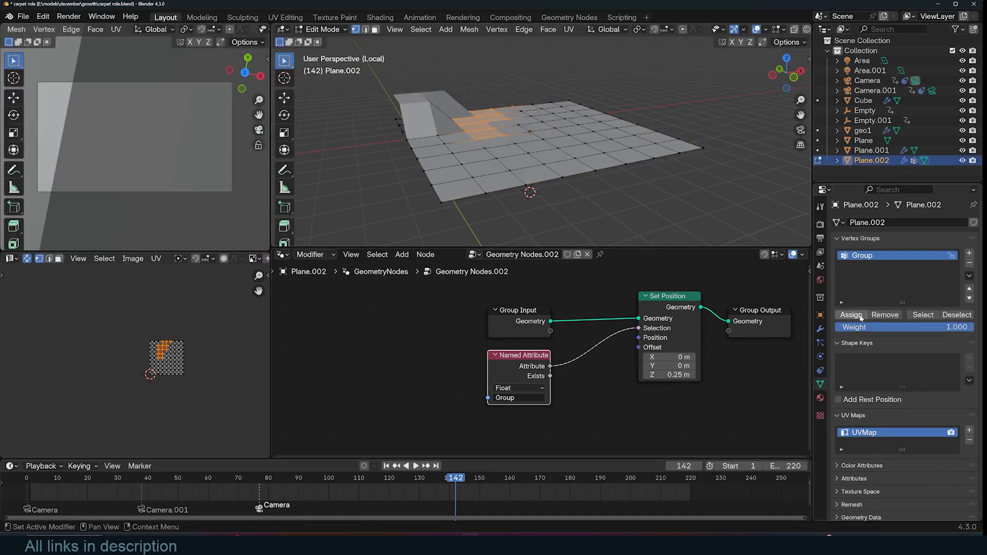
{"action": "left_click", "coordinate": [855, 315]}
{"action": "key", "text": "Tab"}
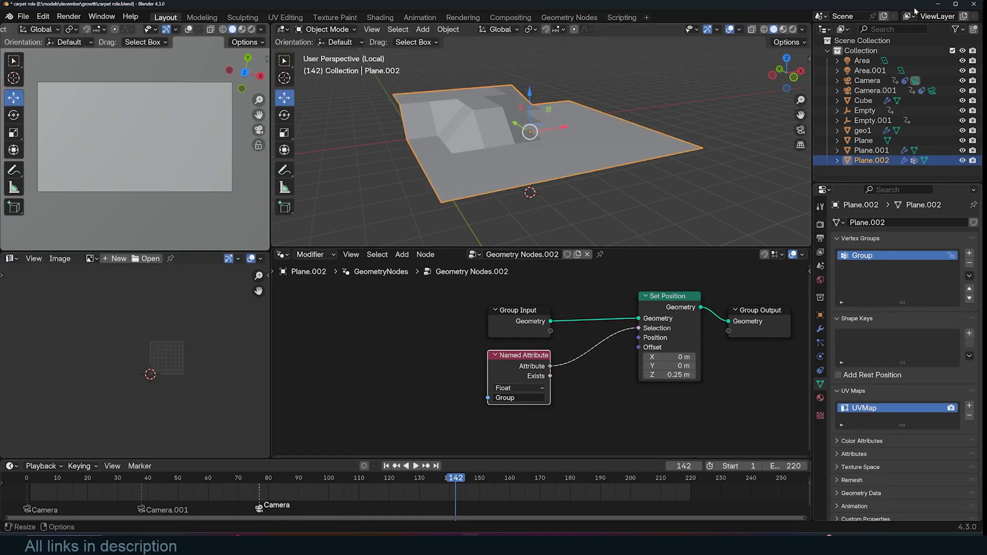
Step: Switch back to Houdini and set the Y translation of the Transform node after the Vellum cloth to 0.2
{"action": "left_click", "coordinate": [944, 5]}
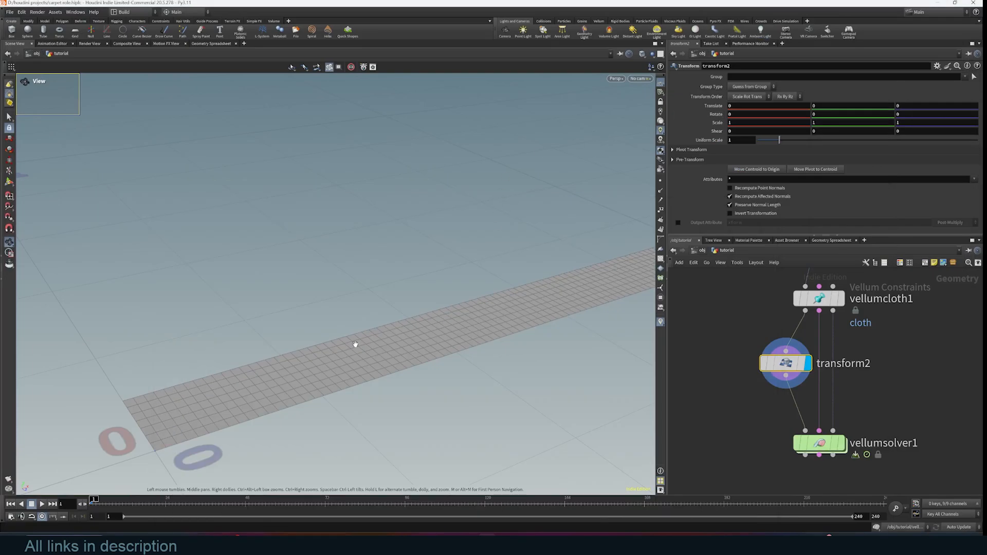
{"action": "scroll", "coordinate": [355, 345], "scroll_direction": "down", "scroll_amount": 1}
{"action": "middle_click_drag", "start_coordinate": [854, 383], "coordinate": [898, 366]}
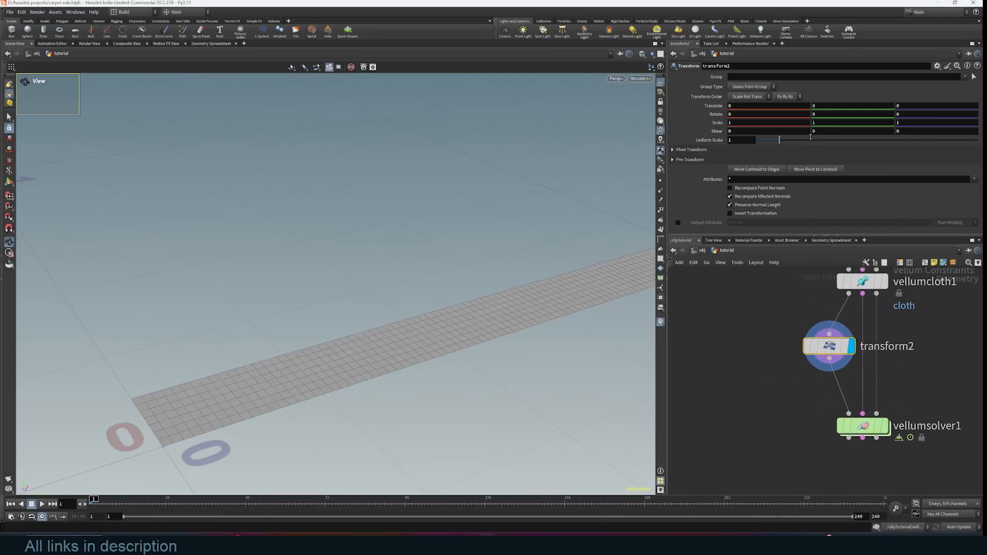
{"action": "middle_click_drag", "start_coordinate": [829, 106], "coordinate": [844, 104]}
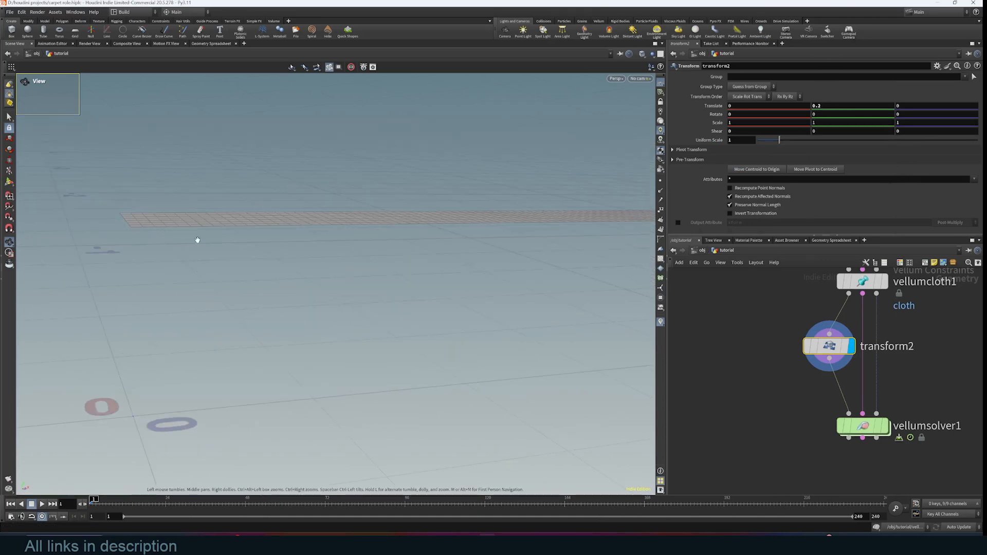
{"action": "left_click_drag", "start_coordinate": [199, 256], "coordinate": [227, 302]}
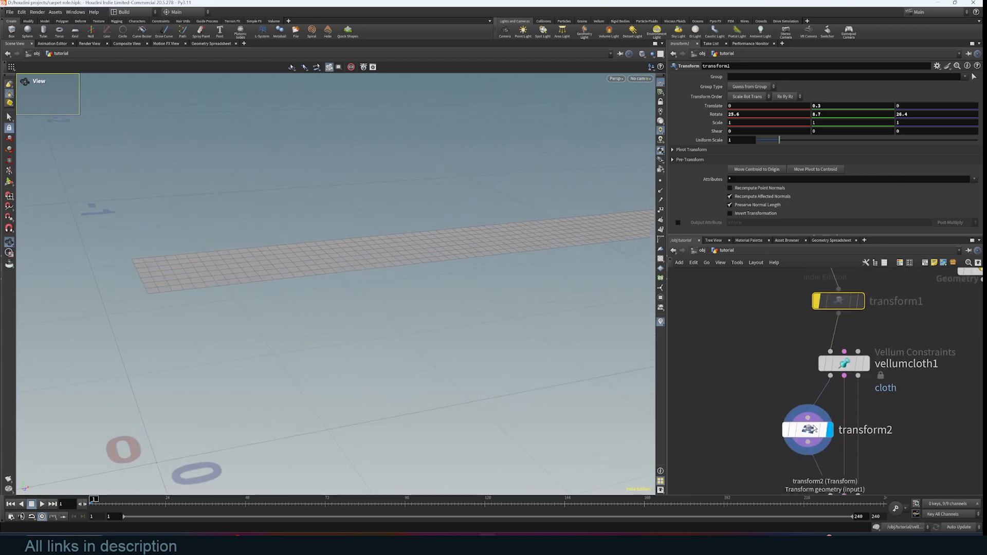
Step: Examine the Group parameter on the Transform, Vellum cloth, PolyExtrude and Resample nodes
{"action": "left_click", "coordinate": [814, 429]}
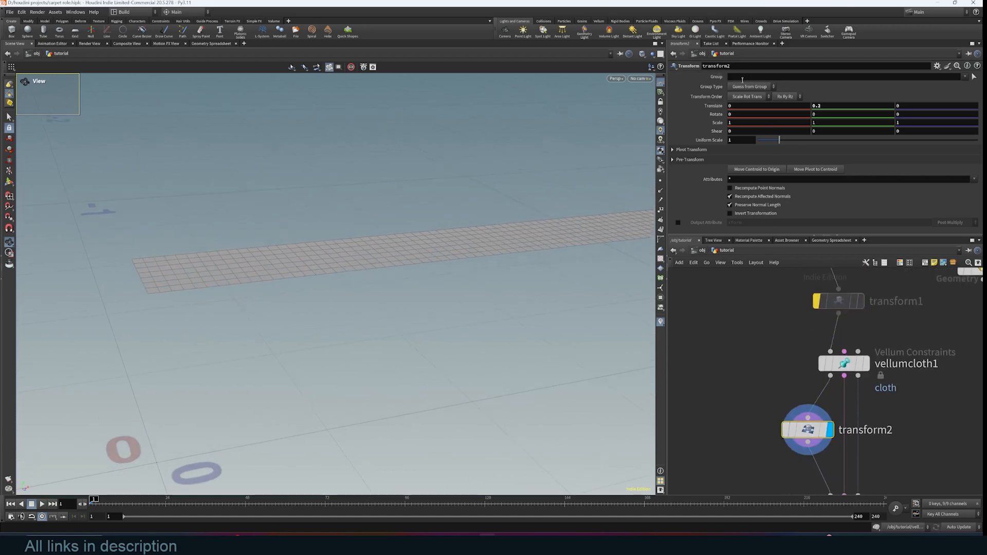
{"action": "middle_click_drag", "start_coordinate": [774, 335], "coordinate": [766, 390]}
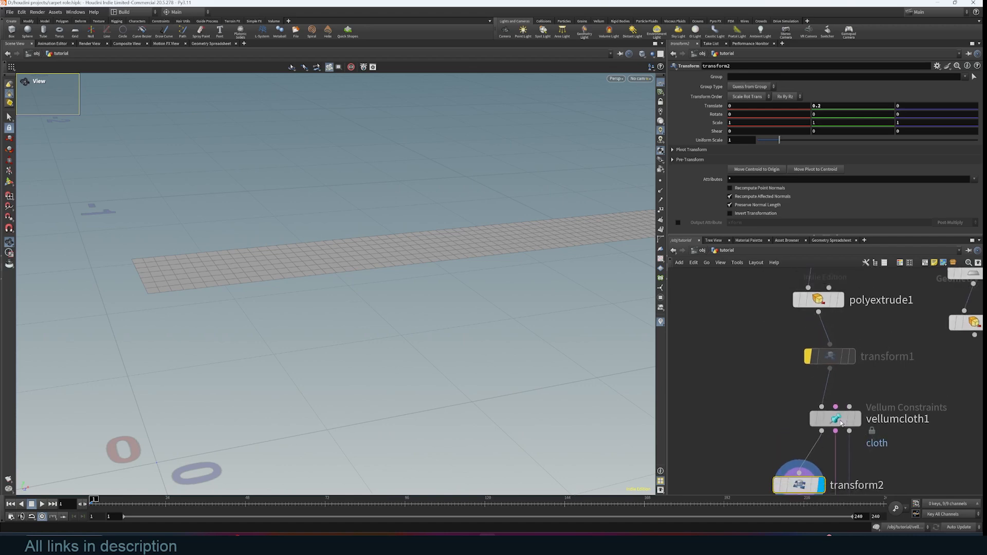
{"action": "left_click", "coordinate": [834, 418]}
{"action": "middle_click_drag", "start_coordinate": [744, 335], "coordinate": [746, 401]}
{"action": "left_click", "coordinate": [818, 371]}
{"action": "scroll", "coordinate": [747, 73], "scroll_direction": "up", "scroll_amount": 2}
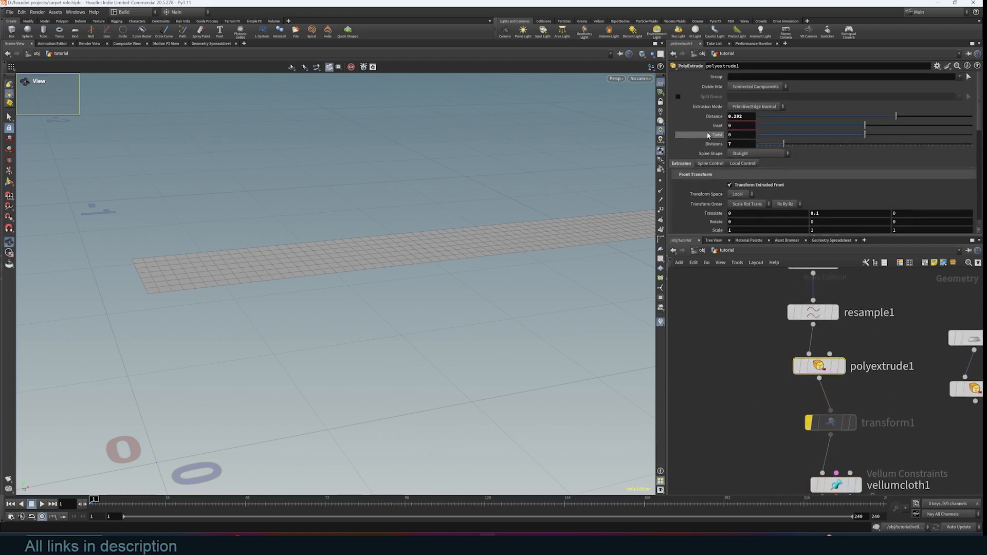
{"action": "left_click", "coordinate": [814, 312]}
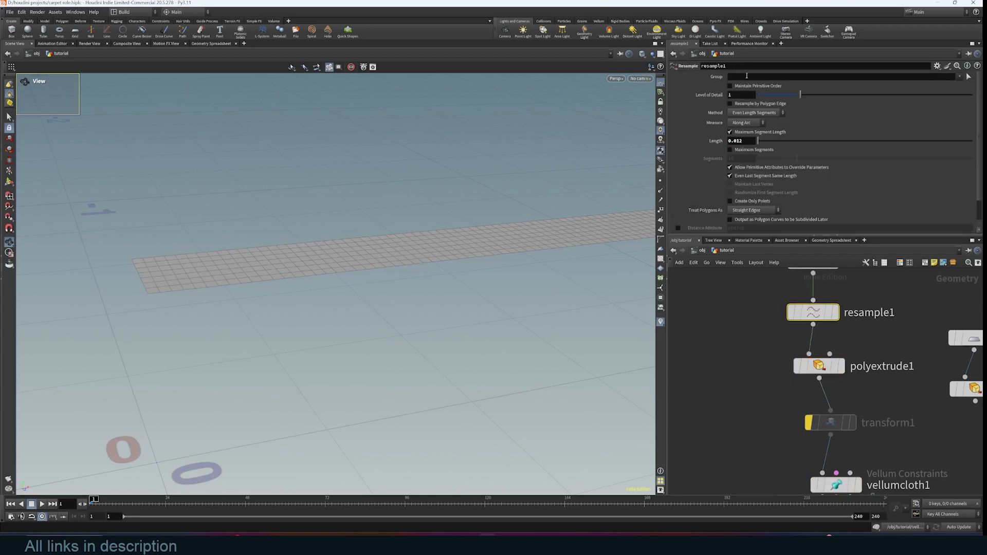
{"action": "middle_click_drag", "start_coordinate": [798, 490], "coordinate": [799, 341]}
Step: Limit the Transform node after the Vellum cloth to a group of points at one corner of the strip's end
{"action": "left_click", "coordinate": [808, 408]}
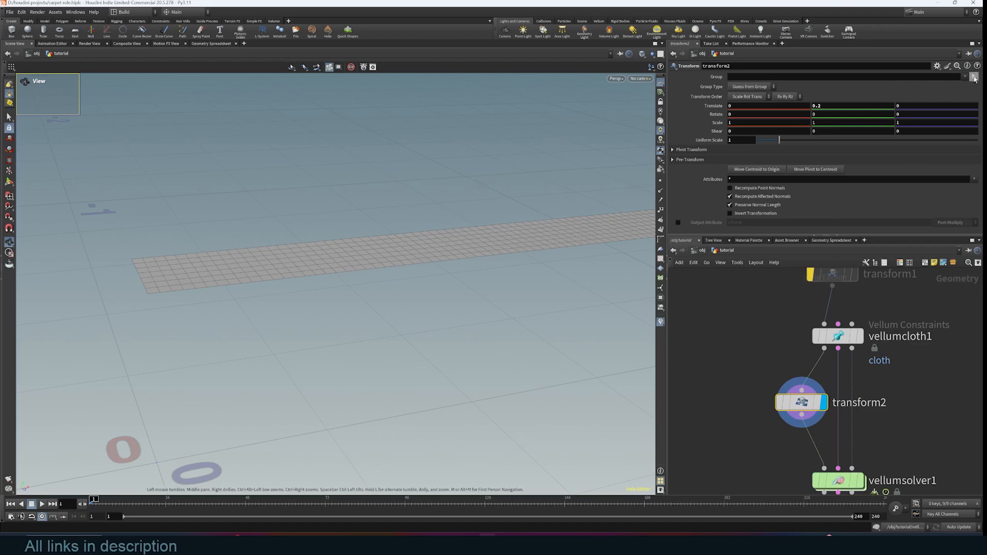
{"action": "left_click", "coordinate": [974, 77]}
{"action": "left_click_drag", "start_coordinate": [342, 264], "coordinate": [292, 308], "text": "alt"}
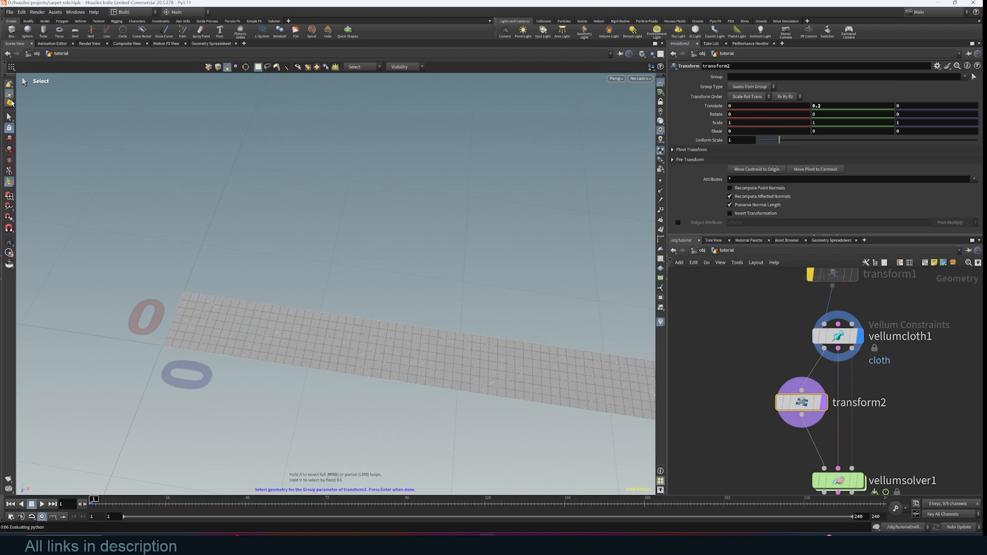
{"action": "left_click", "coordinate": [10, 95]}
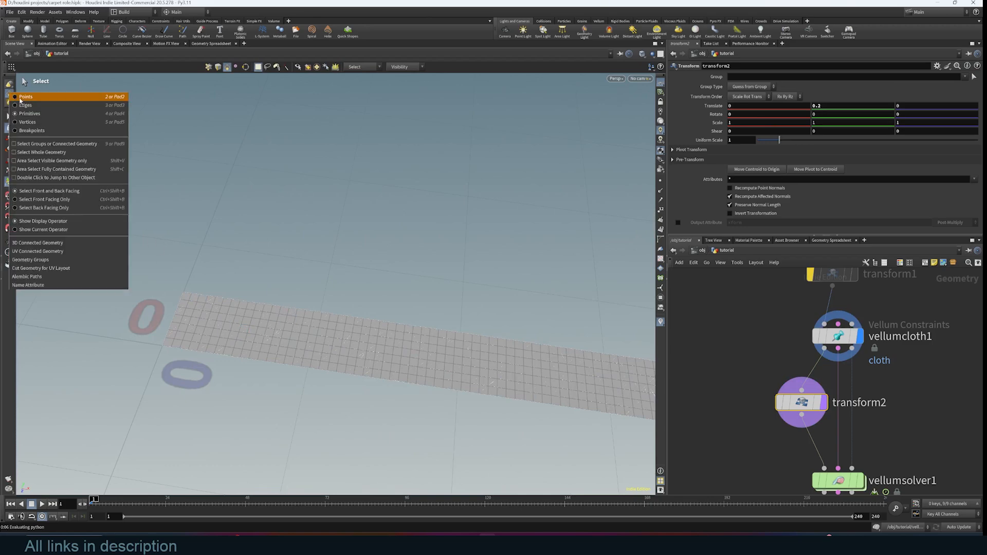
{"action": "left_click", "coordinate": [23, 98]}
{"action": "left_click_drag", "start_coordinate": [133, 323], "coordinate": [187, 357]}
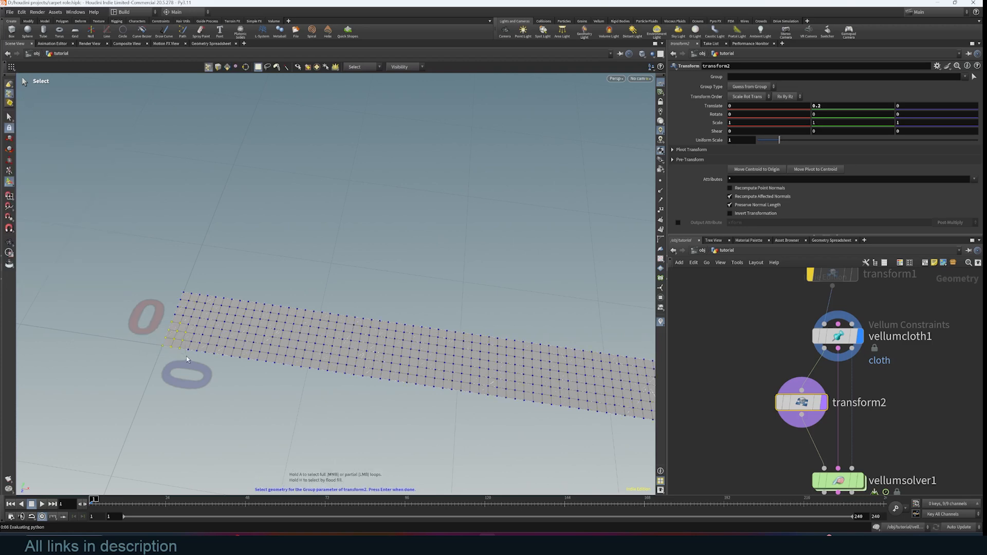
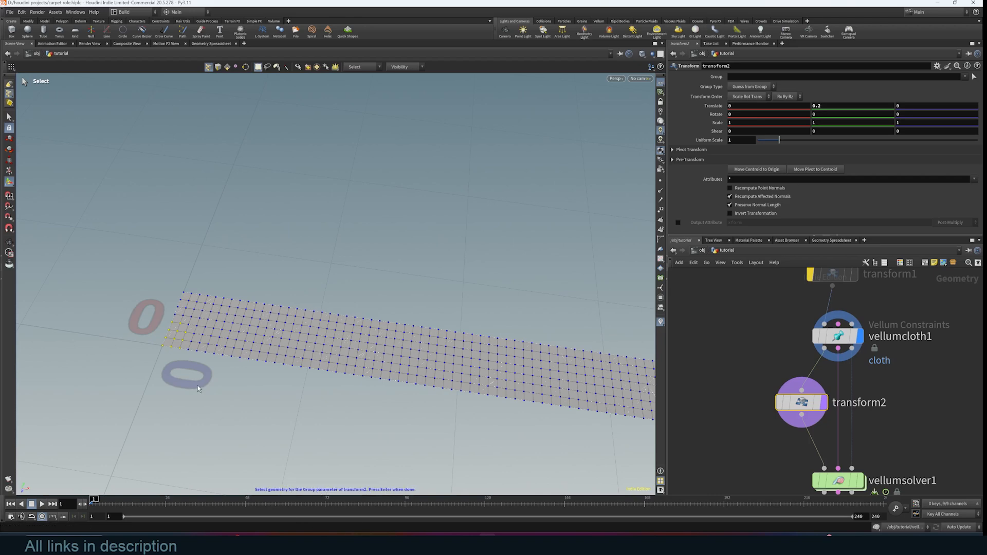
{"action": "key", "text": "Return"}
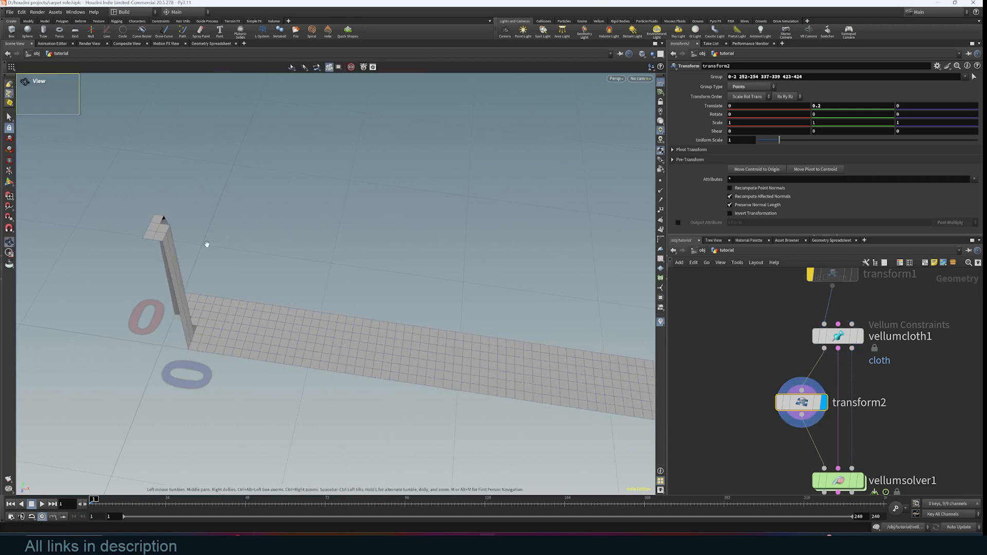
Step: Reset the Transform node's Y translation to 0 and set a keyframe on it at frame 1
{"action": "left_click_drag", "start_coordinate": [206, 244], "coordinate": [158, 254]}
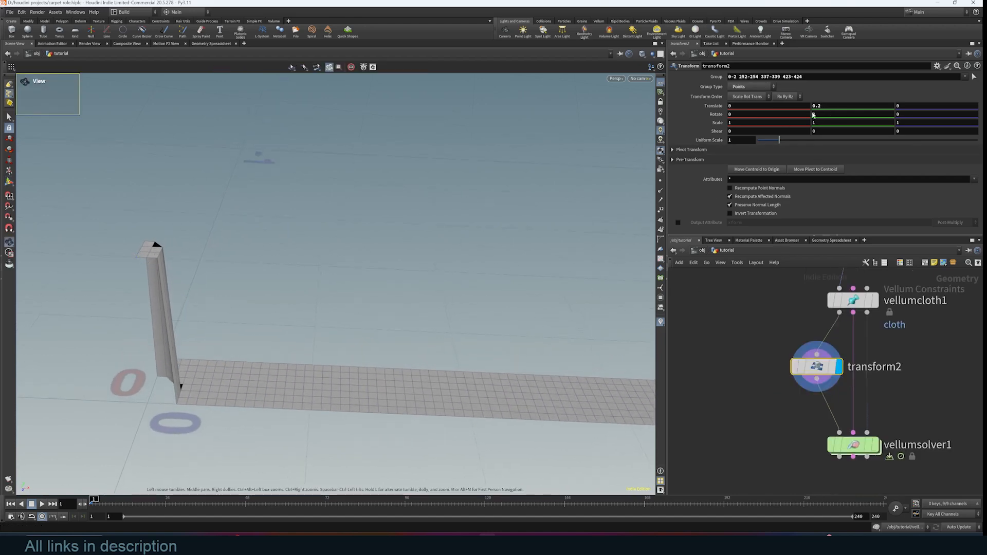
{"action": "left_click_drag", "start_coordinate": [824, 106], "coordinate": [806, 105]}
{"action": "type", "text": "0"}
{"action": "key", "text": "Return"}
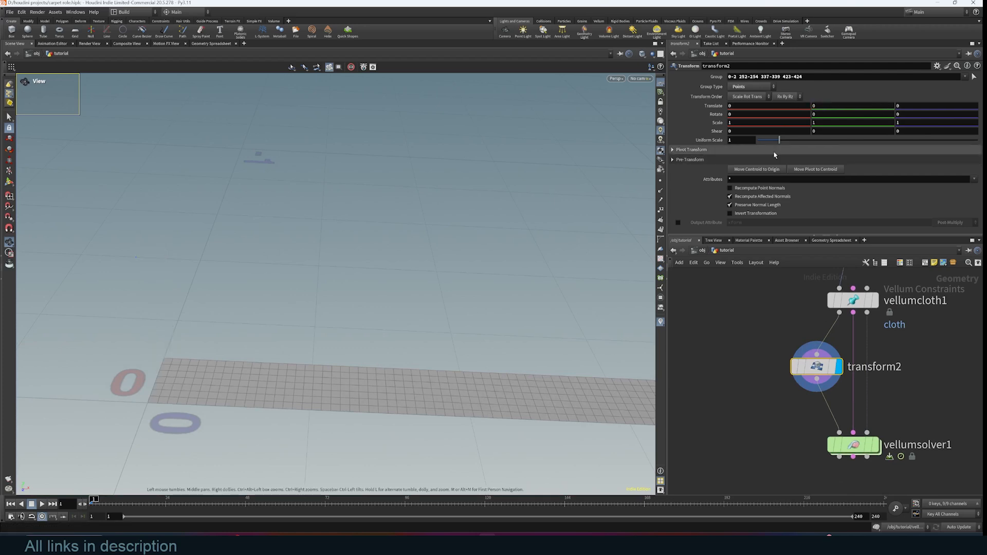
{"action": "left_click", "coordinate": [832, 105], "text": "alt"}
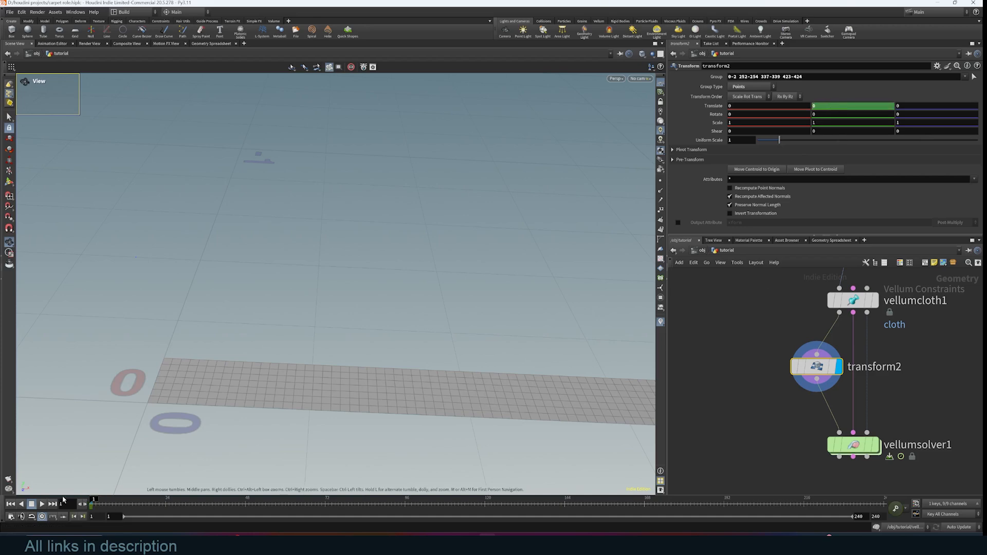
Step: Keyframe the Transform node's Y translation at 0.1 on frame 49 and return the timeline to frame 1
{"action": "left_click_drag", "start_coordinate": [93, 499], "coordinate": [250, 499]}
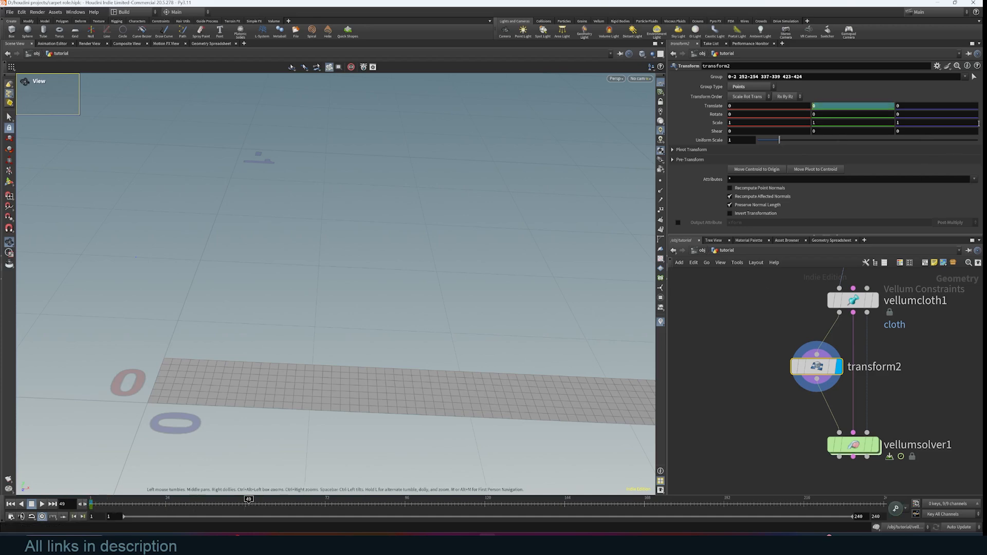
{"action": "mouse_move", "coordinate": [839, 106]}
{"action": "middle_mouse_down"}
{"action": "mouse_move", "coordinate": [858, 106]}
{"action": "mouse_move", "coordinate": [850, 106]}
{"action": "middle_mouse_up"}
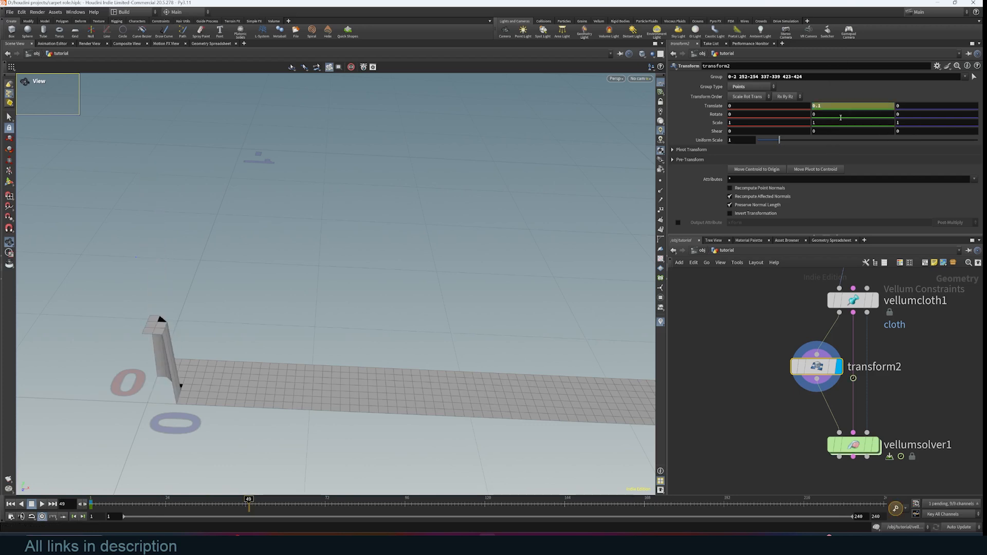
{"action": "left_click", "coordinate": [850, 107], "text": "alt"}
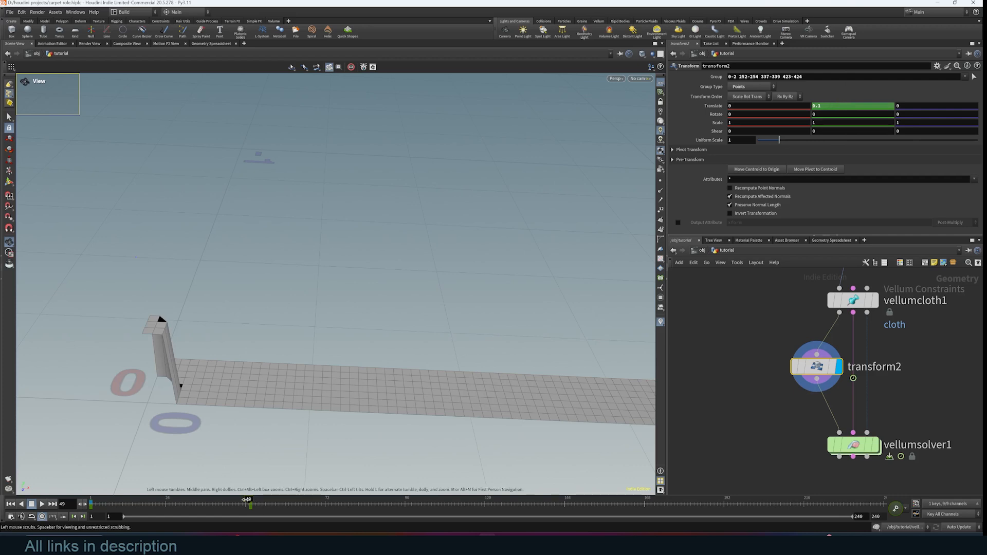
{"action": "left_click_drag", "start_coordinate": [247, 502], "coordinate": [92, 499]}
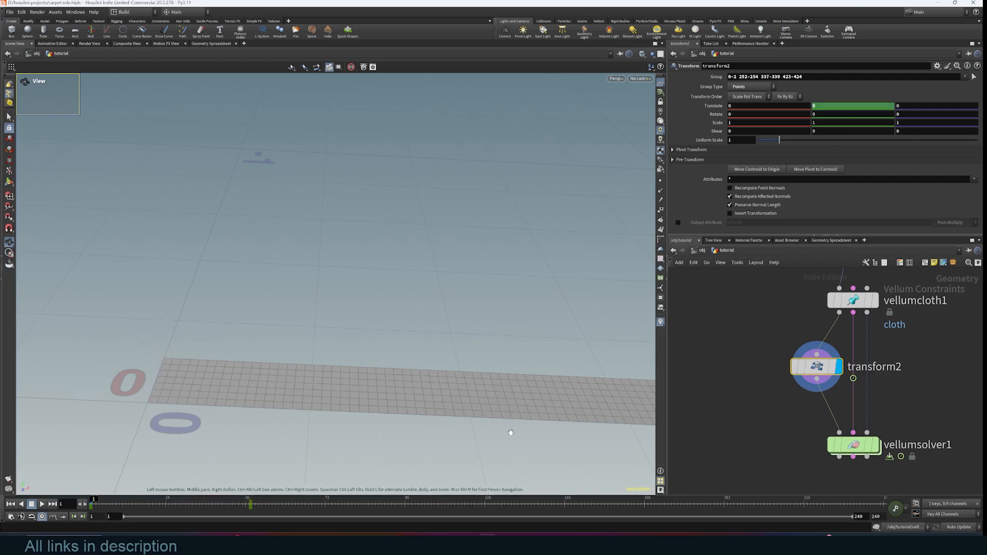
Step: Display the Vellum solver's output, play the simulation from a lower viewing angle, and rewind to the first frame
{"action": "middle_click_drag", "start_coordinate": [753, 382], "coordinate": [751, 354]}
{"action": "left_click", "coordinate": [875, 415]}
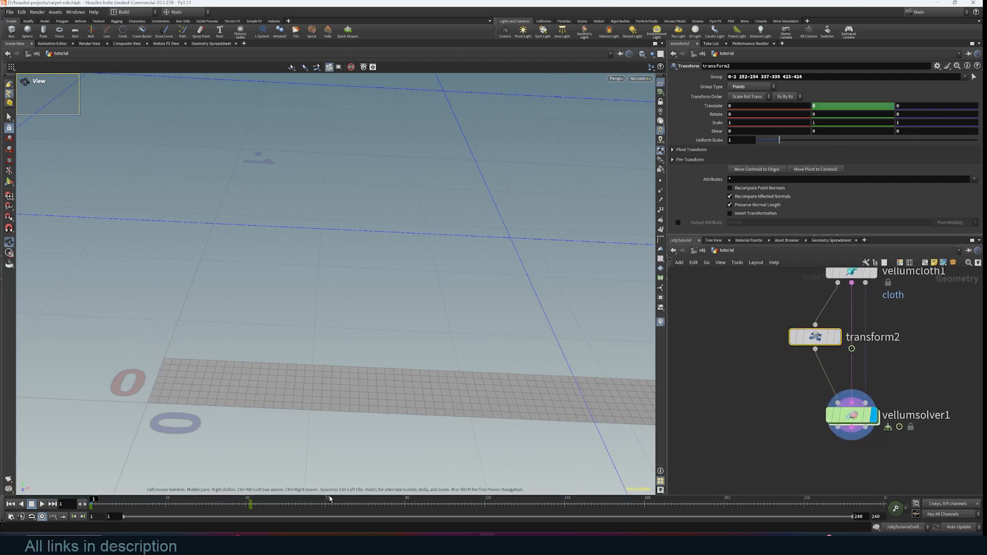
{"action": "left_click", "coordinate": [42, 505]}
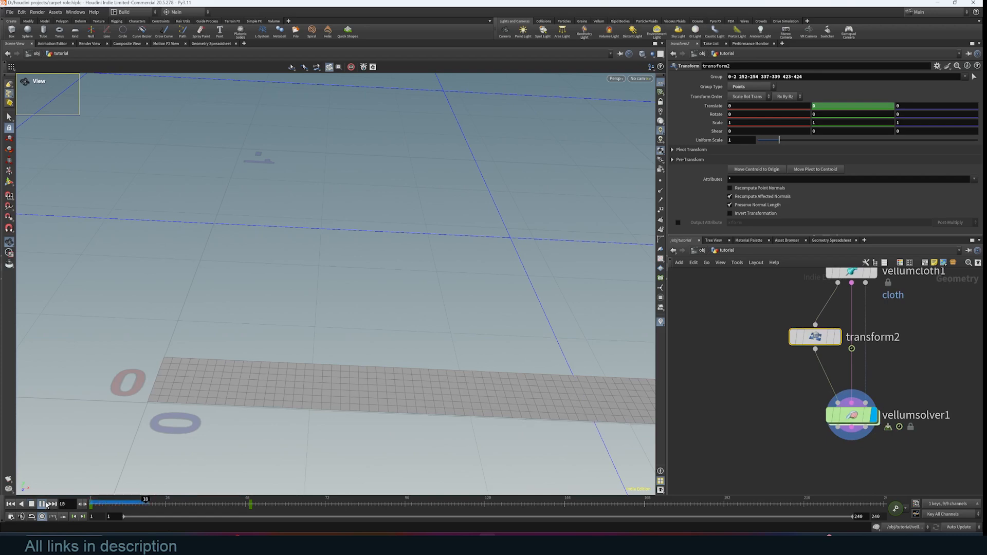
{"action": "left_click_drag", "start_coordinate": [258, 446], "coordinate": [203, 385]}
{"action": "key", "text": "ctrl+Up"}
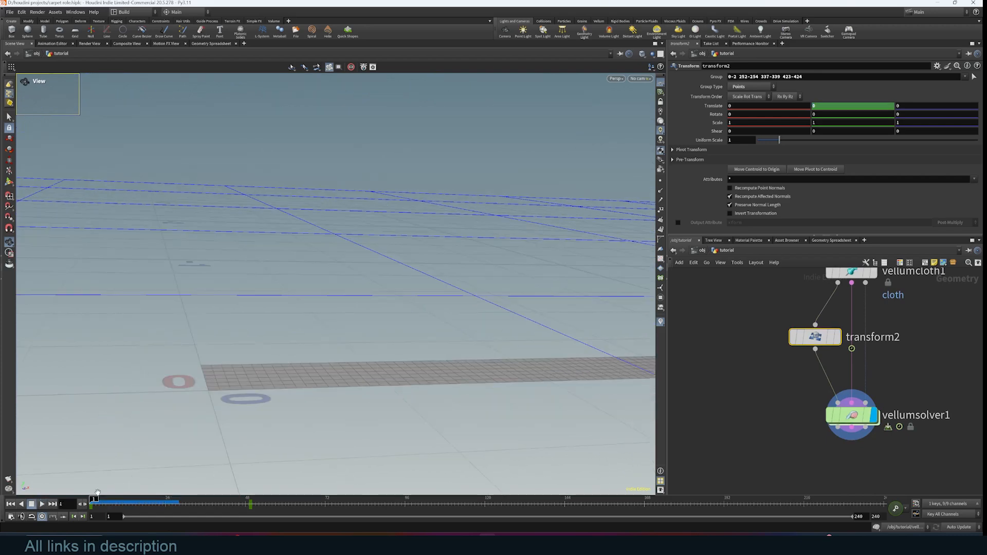
Step: Make room around the Transform node and place a new, unconnected Vellum Constraints node beside it
{"action": "left_click_drag", "start_coordinate": [819, 342], "coordinate": [811, 327]}
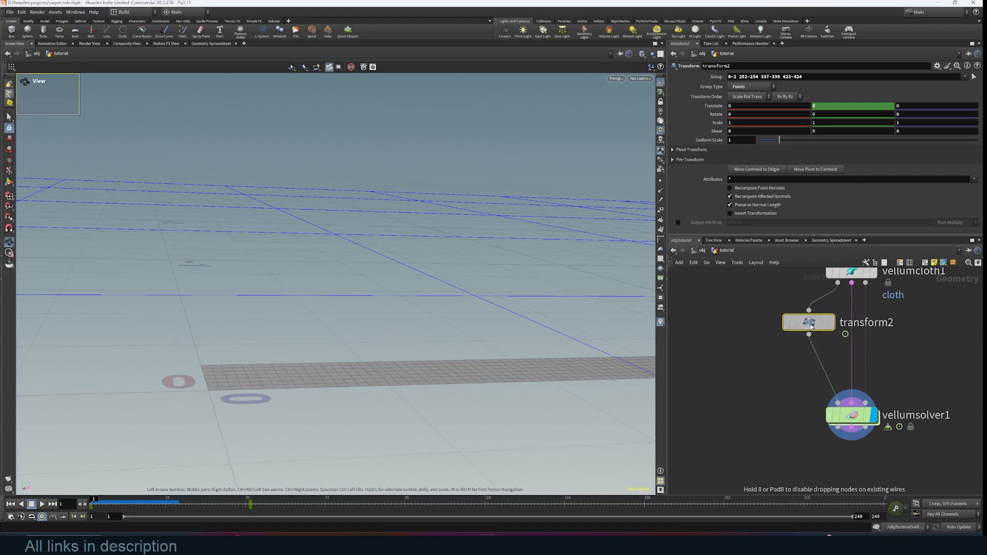
{"action": "middle_click_drag", "start_coordinate": [895, 345], "coordinate": [822, 366]}
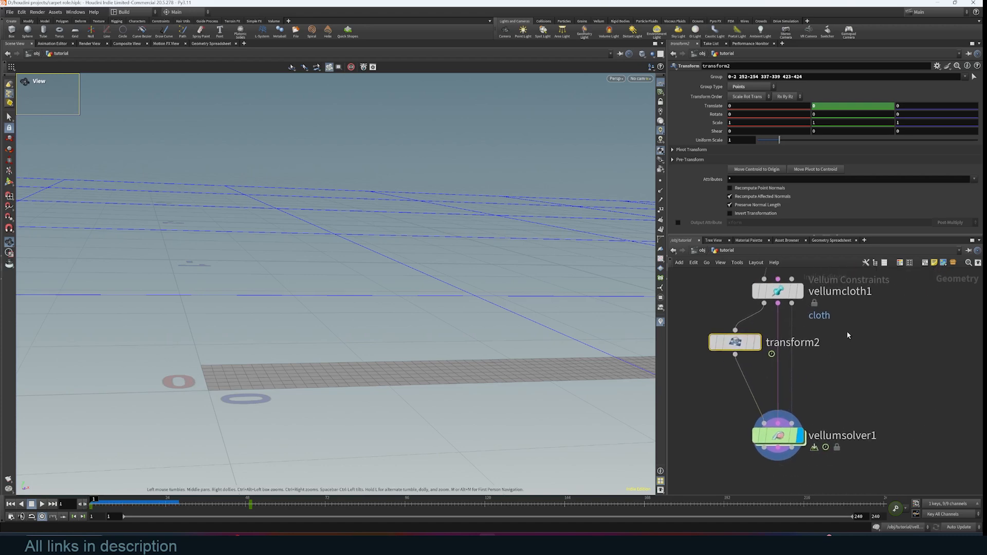
{"action": "middle_click_drag", "start_coordinate": [848, 336], "coordinate": [829, 334]}
{"action": "key", "text": "Tab"}
{"action": "type", "text": "vellum"}
{"action": "left_click", "coordinate": [787, 69]}
{"action": "left_click", "coordinate": [847, 363]}
Step: Compare the Vellum cloth node with the new Vellum Constraints node and examine the available constraint types
{"action": "left_click", "coordinate": [767, 290]}
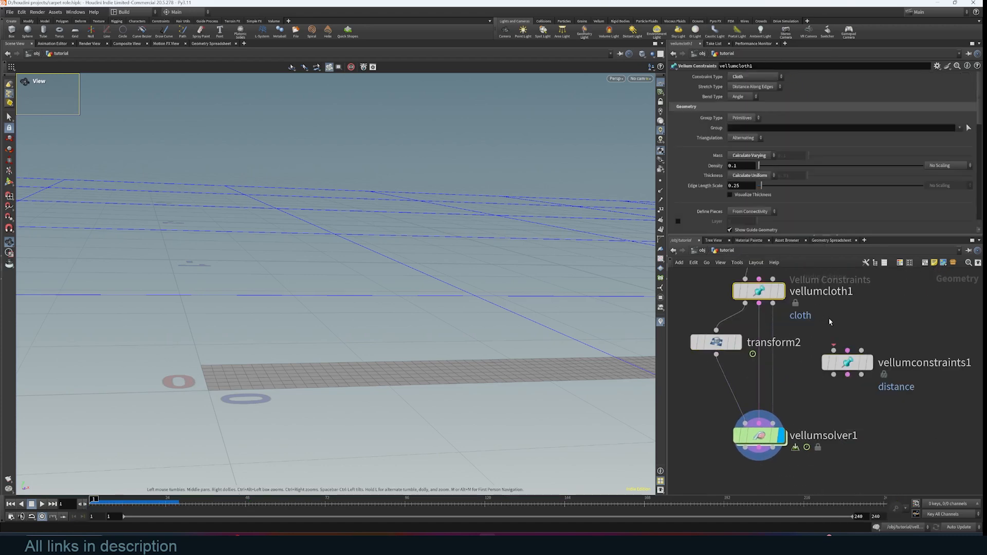
{"action": "middle_click_drag", "start_coordinate": [829, 322], "coordinate": [810, 345]}
{"action": "mouse_move", "coordinate": [746, 317]}
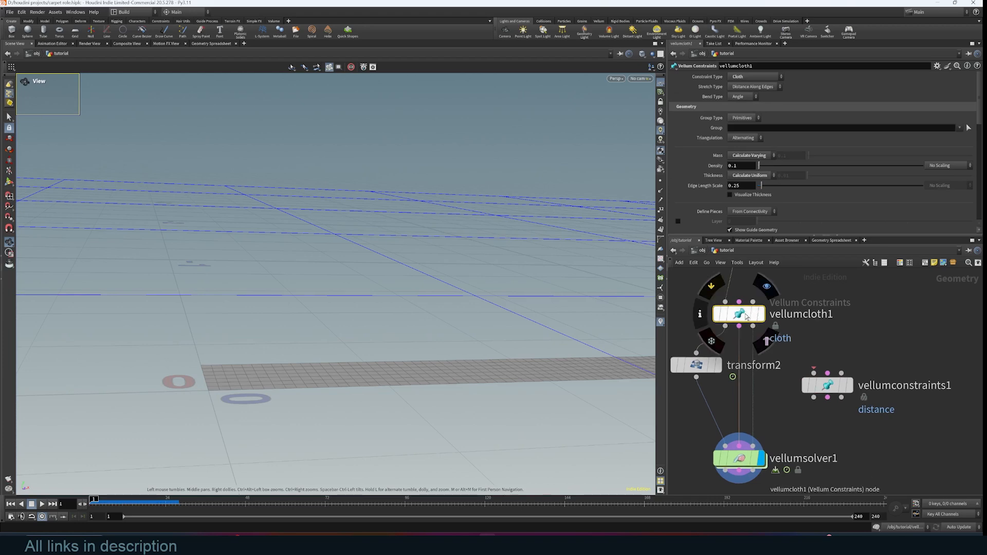
{"action": "left_click", "coordinate": [832, 387]}
{"action": "middle_click_drag", "start_coordinate": [832, 388], "coordinate": [822, 386]}
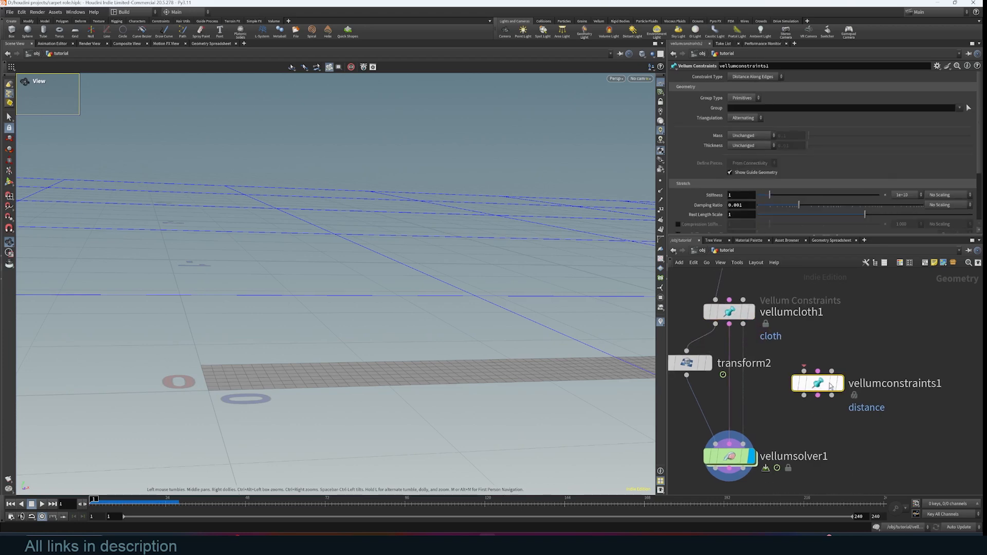
{"action": "mouse_move", "coordinate": [829, 387]}
{"action": "left_mouse_down"}
{"action": "mouse_move", "coordinate": [834, 368]}
{"action": "mouse_move", "coordinate": [838, 385]}
{"action": "left_mouse_up"}
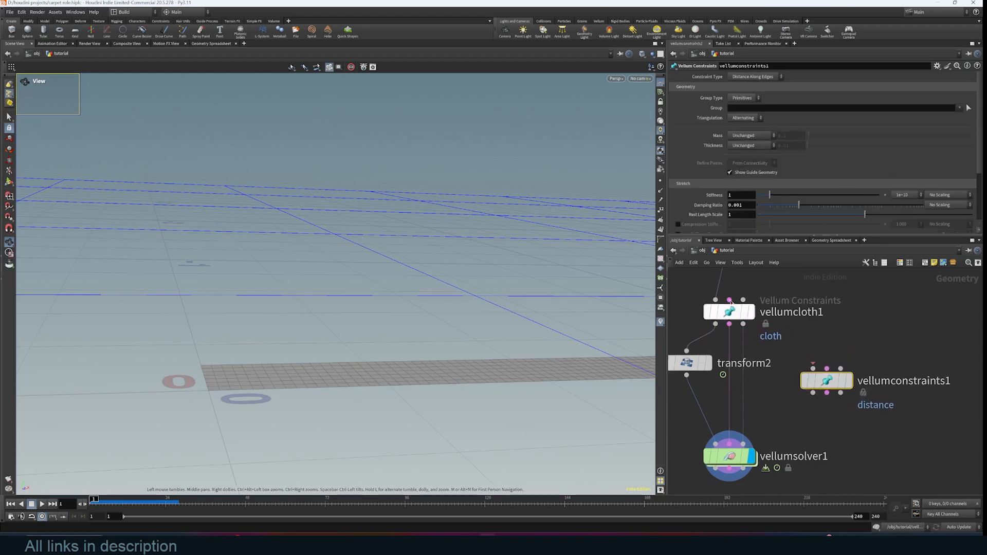
{"action": "left_click", "coordinate": [754, 77]}
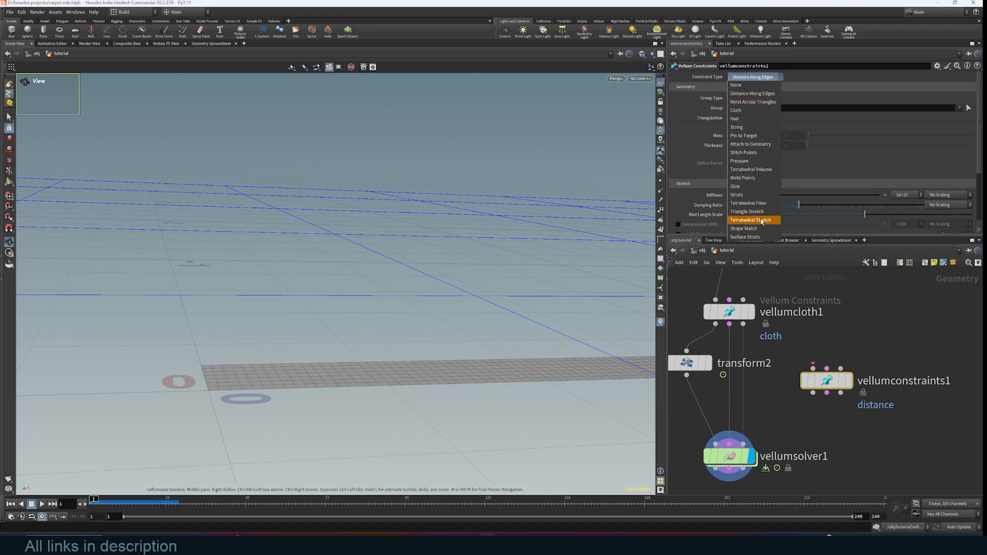
{"action": "left_click", "coordinate": [801, 324]}
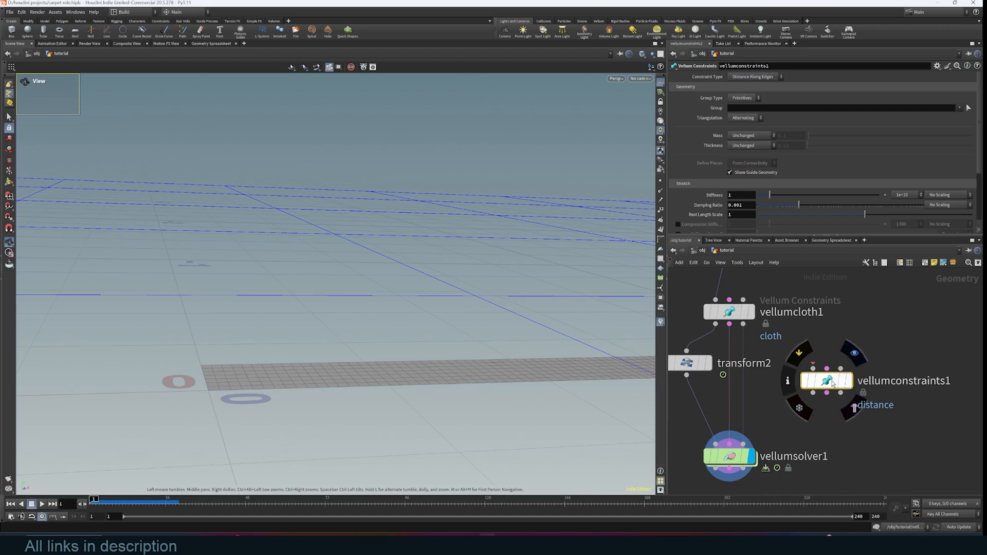
Step: Set the new Vellum Constraints node's constraint type to Cloth and compare it with the existing Vellum cloth node
{"action": "left_click", "coordinate": [756, 77]}
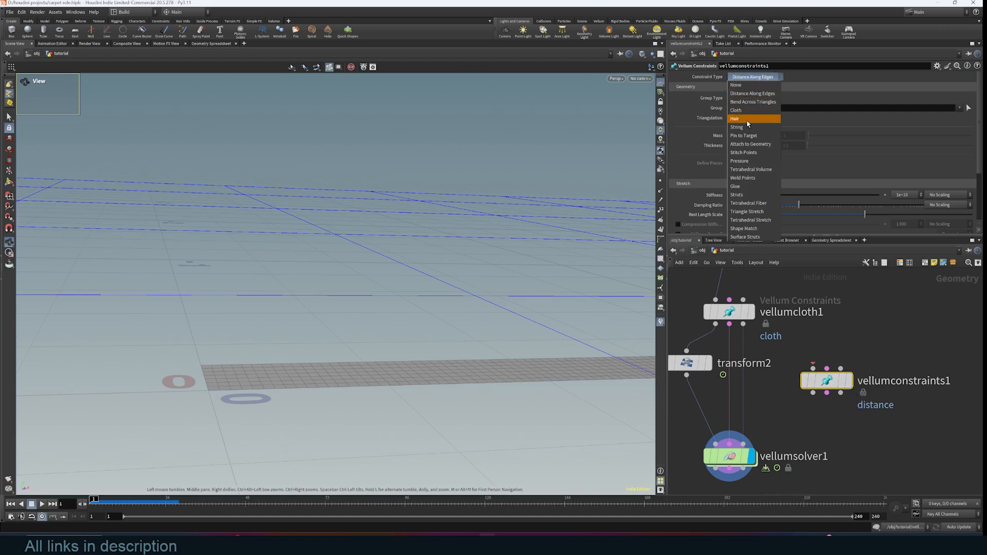
{"action": "left_click", "coordinate": [748, 111]}
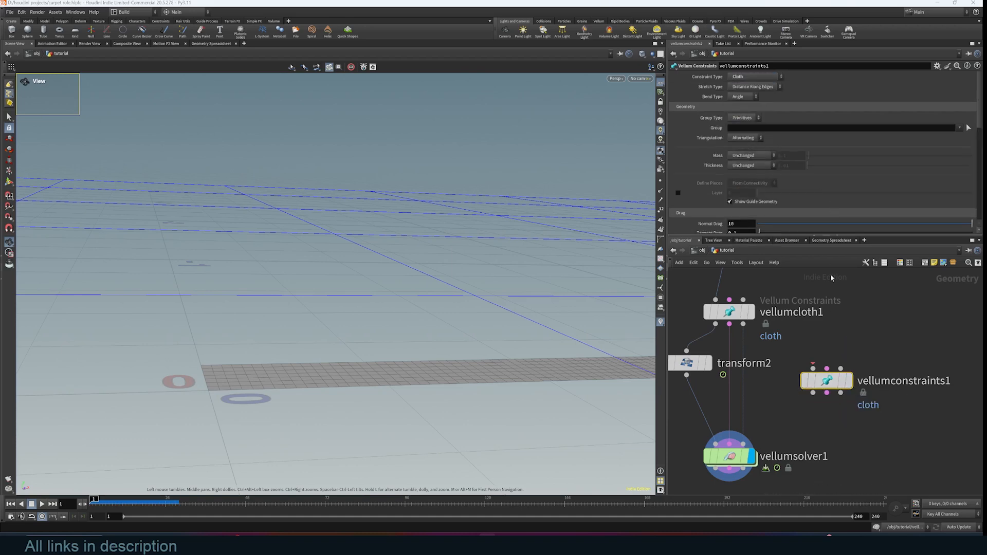
{"action": "left_click", "coordinate": [729, 311]}
{"action": "left_click", "coordinate": [826, 381]}
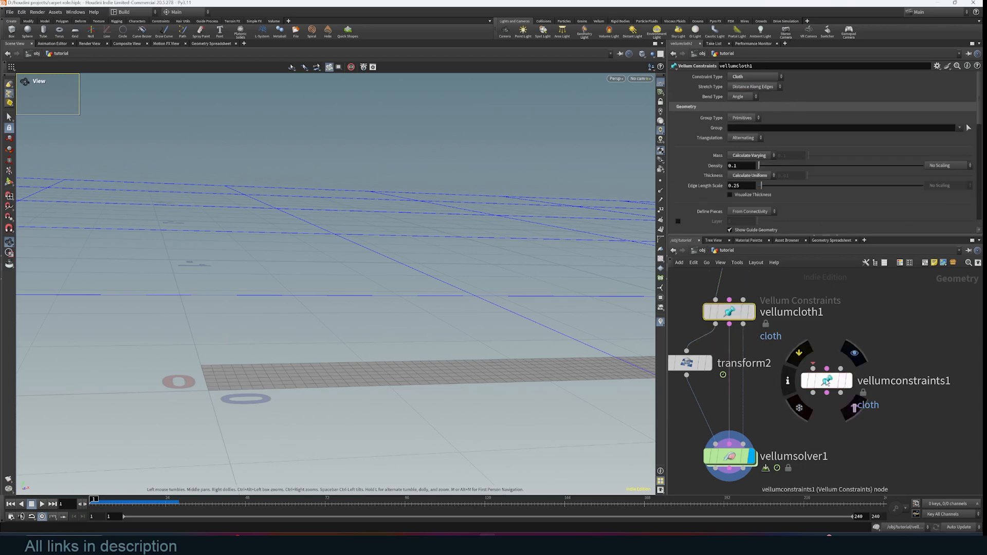
{"action": "left_click", "coordinate": [736, 309]}
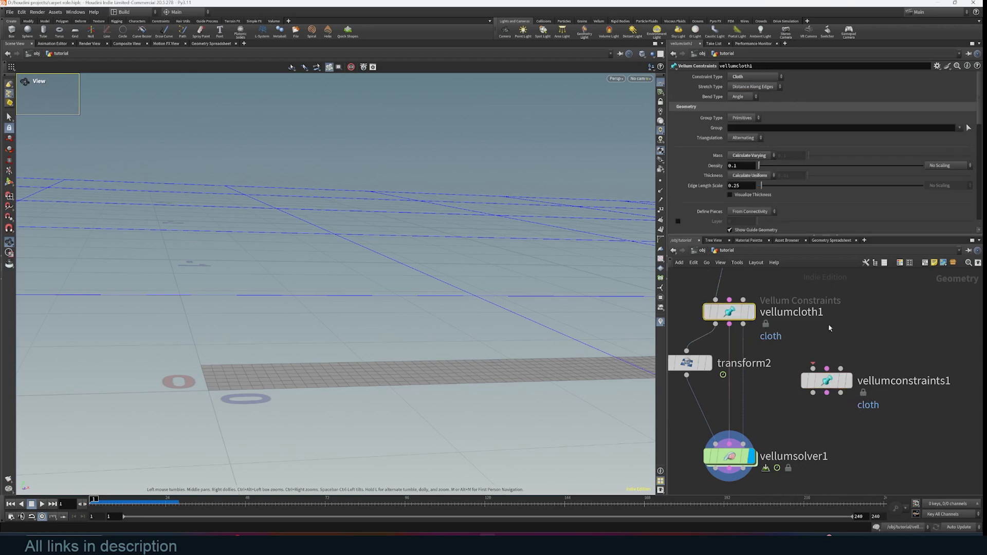
Step: Set the constraint type of the loose vellumconstraints1 node to Pin to Target
{"action": "left_click", "coordinate": [835, 380]}
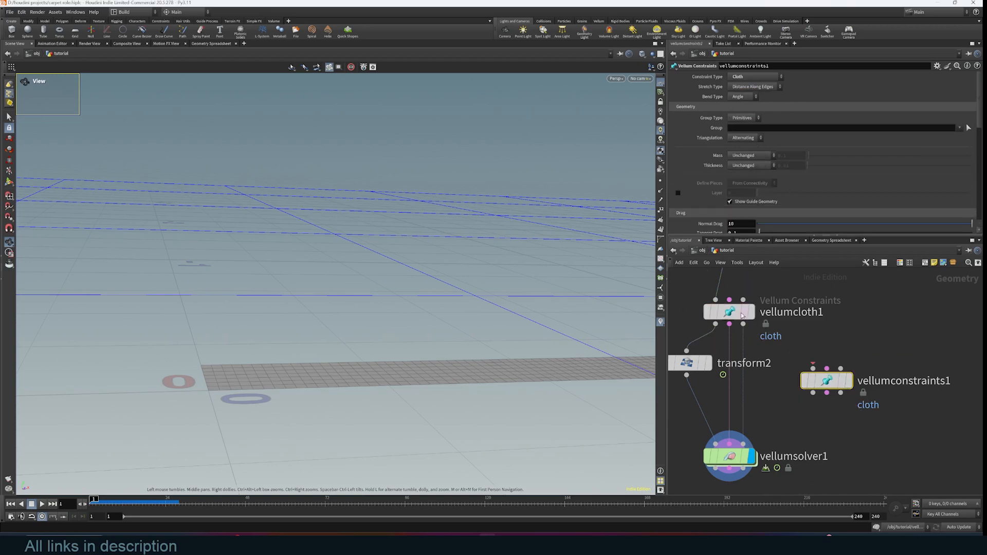
{"action": "middle_click_drag", "start_coordinate": [792, 329], "coordinate": [798, 327]}
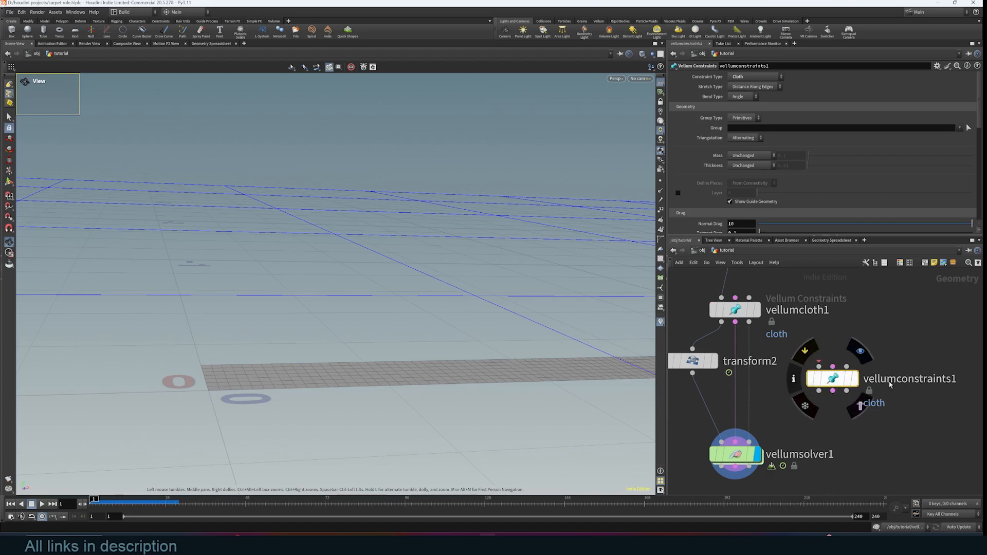
{"action": "mouse_move", "coordinate": [749, 319]}
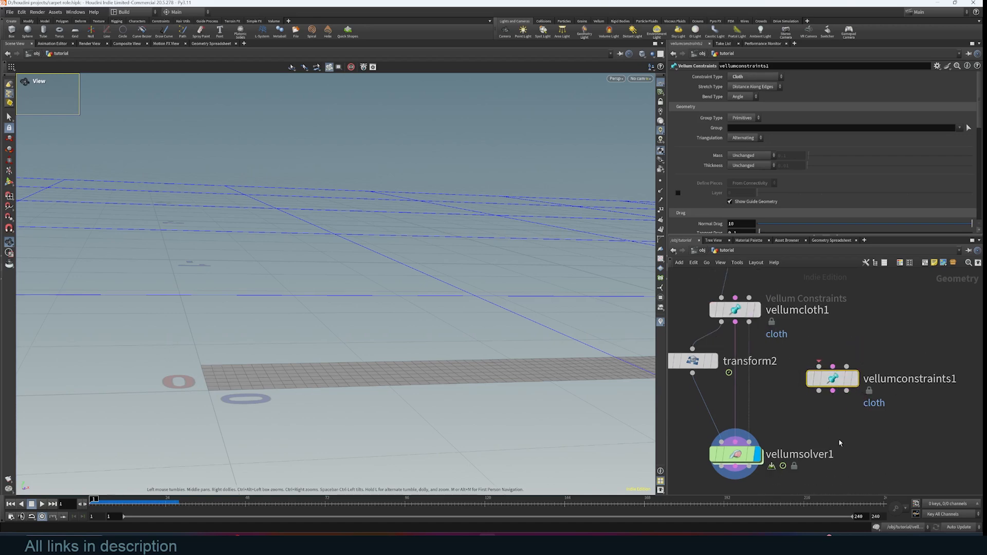
{"action": "left_click_drag", "start_coordinate": [833, 379], "coordinate": [841, 368]}
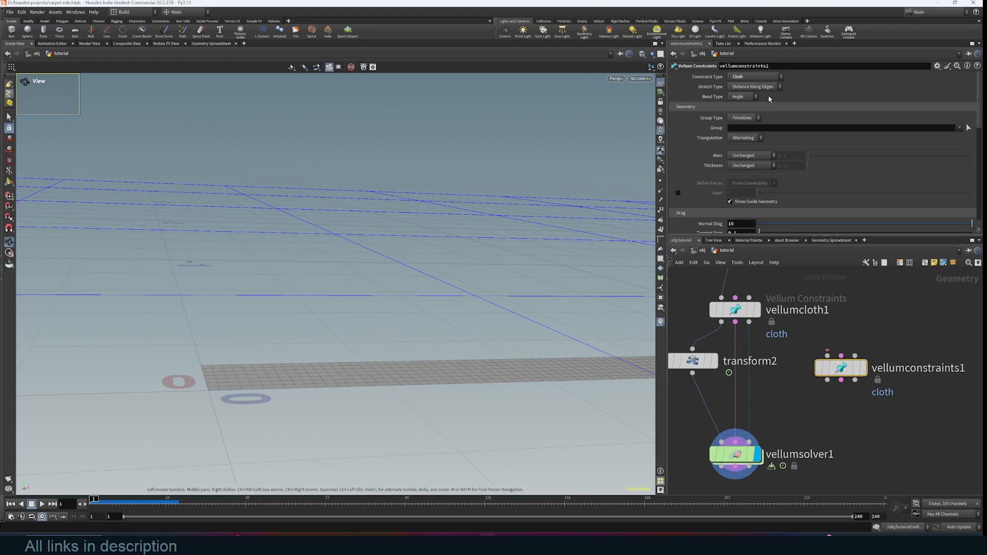
{"action": "left_click", "coordinate": [762, 77]}
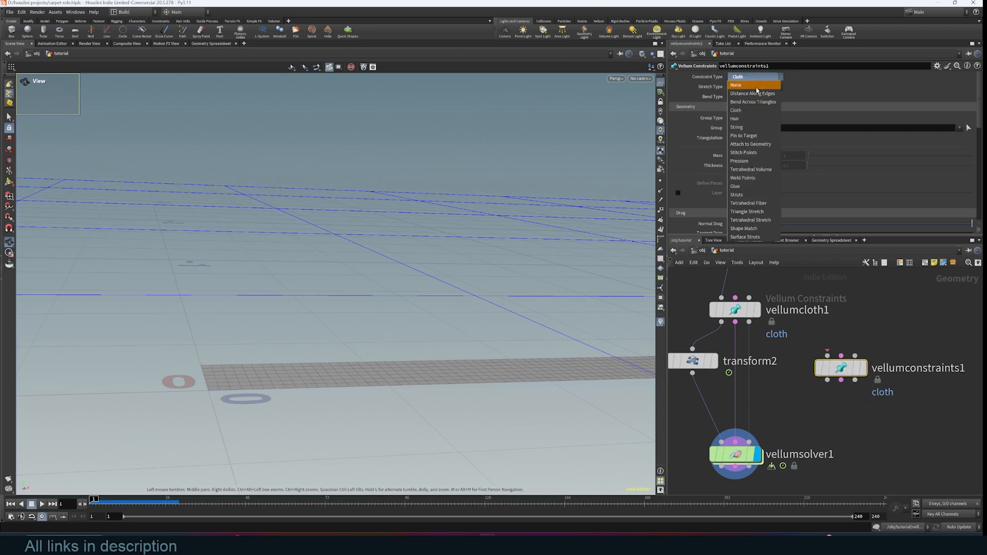
{"action": "left_click", "coordinate": [753, 139]}
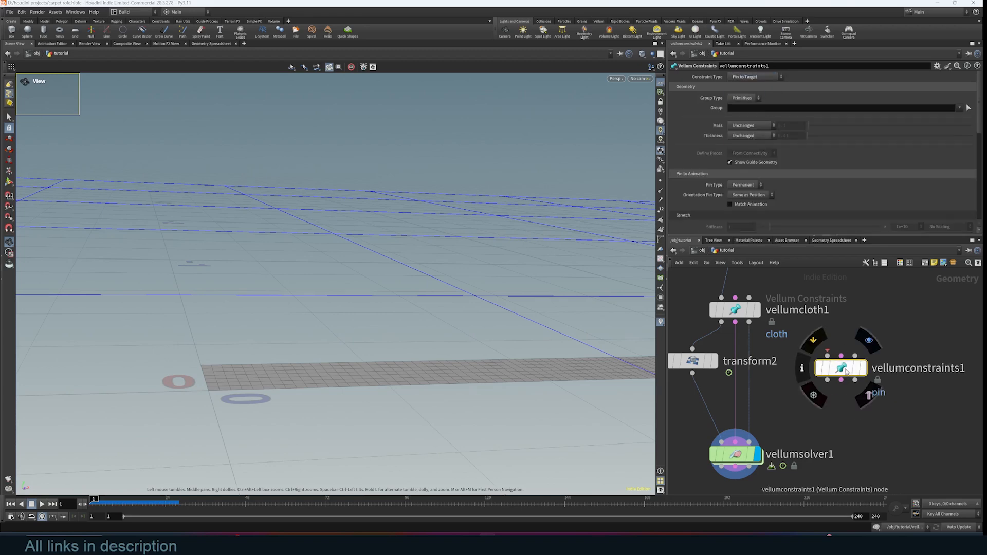
Step: Insert the pin constraint node between transform2 and vellumsolver1 and display its result on the carpet grid
{"action": "left_click_drag", "start_coordinate": [846, 375], "coordinate": [744, 402]}
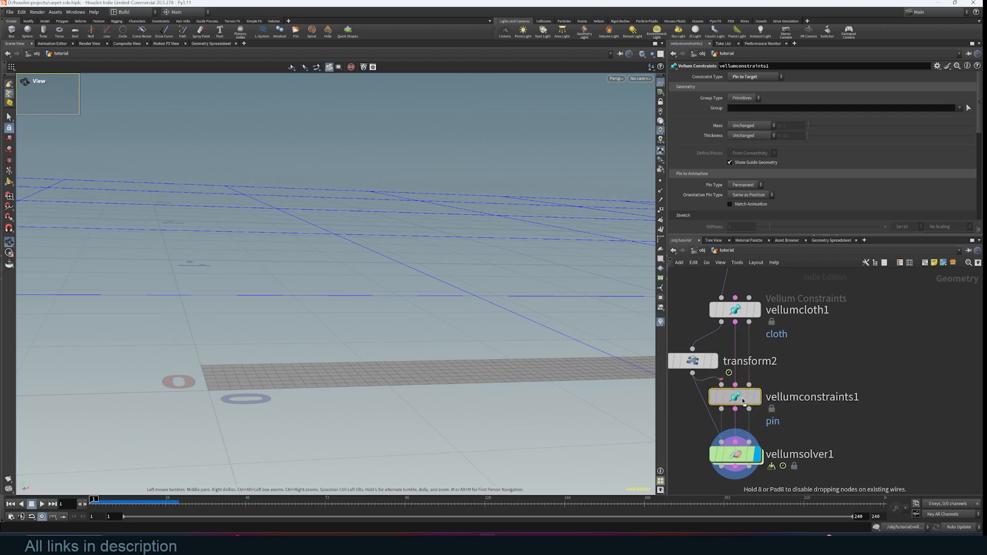
{"action": "left_click_drag", "start_coordinate": [744, 403], "coordinate": [744, 402]}
{"action": "middle_click_drag", "start_coordinate": [812, 386], "coordinate": [843, 370]}
{"action": "left_click", "coordinate": [788, 397]}
{"action": "left_click_drag", "start_coordinate": [437, 338], "coordinate": [322, 374]}
{"action": "right_click_drag", "start_coordinate": [288, 388], "coordinate": [423, 180]}
{"action": "left_click_drag", "start_coordinate": [385, 319], "coordinate": [422, 252]}
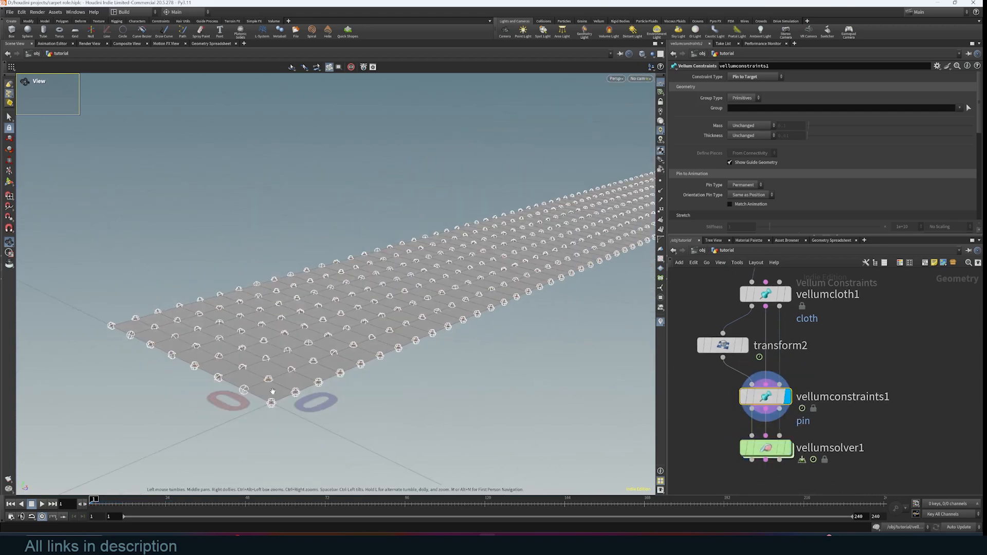
{"action": "right_click_drag", "start_coordinate": [272, 391], "coordinate": [403, 299]}
{"action": "left_click_drag", "start_coordinate": [350, 339], "coordinate": [332, 360]}
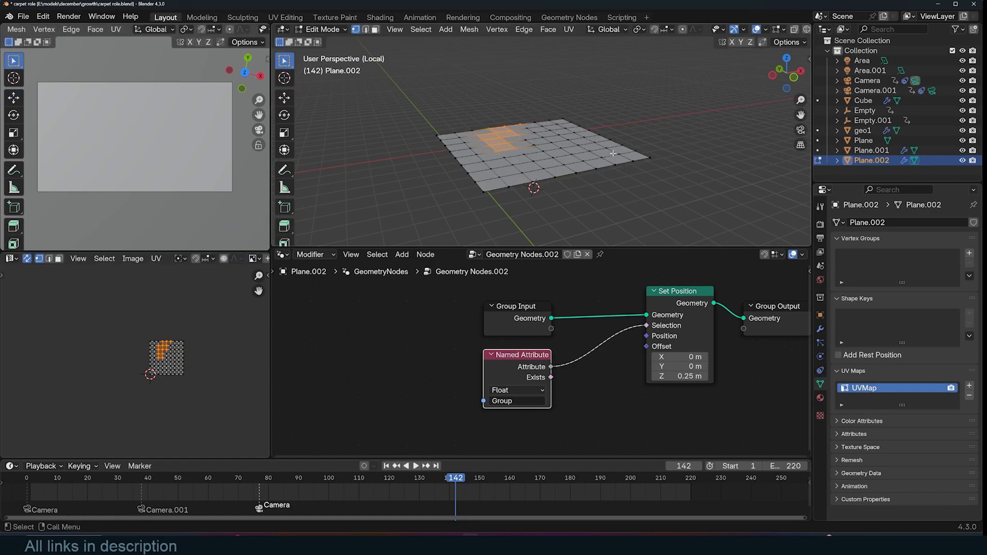
Step: Switch to Blender, unlink the geometry node group from Plane.002, select its whole mesh and return to Object Mode
{"action": "key", "text": "Tab"}
{"action": "left_click", "coordinate": [588, 256]}
{"action": "key", "text": "Tab"}
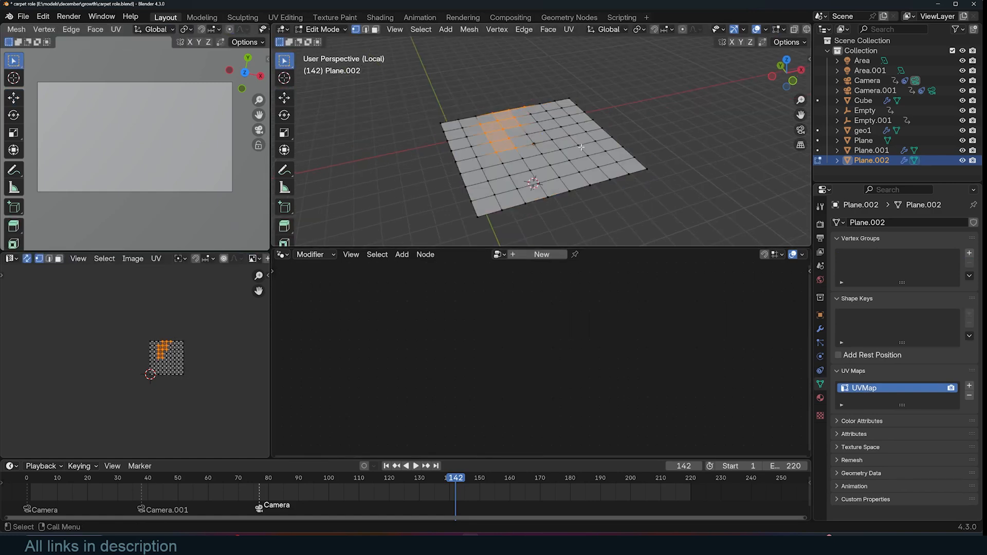
{"action": "key", "text": "a"}
{"action": "key", "text": "Tab"}
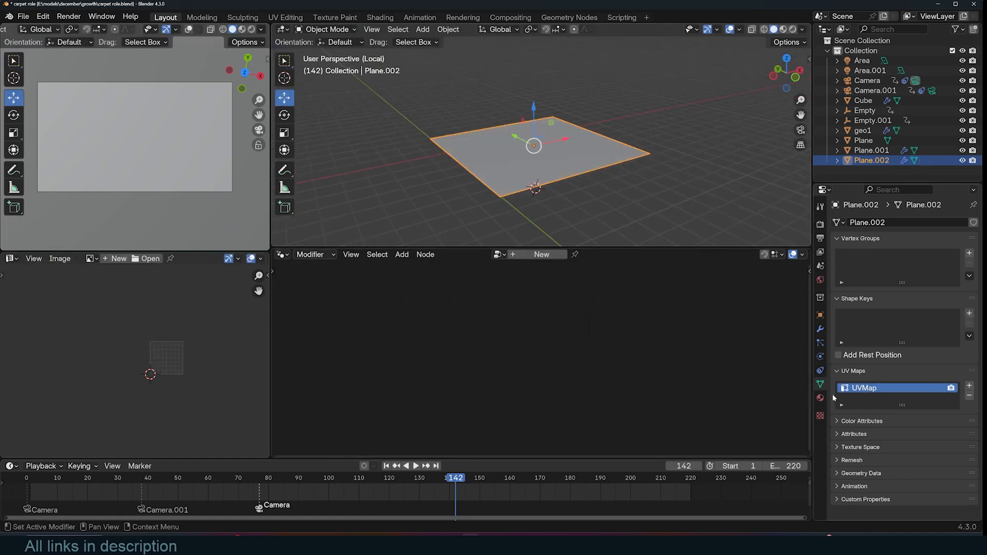
Step: Add Cloth physics to Plane.002 and return the timeline to its start
{"action": "left_click", "coordinate": [820, 356]}
{"action": "left_click", "coordinate": [909, 244]}
{"action": "key", "text": "shift+Left"}
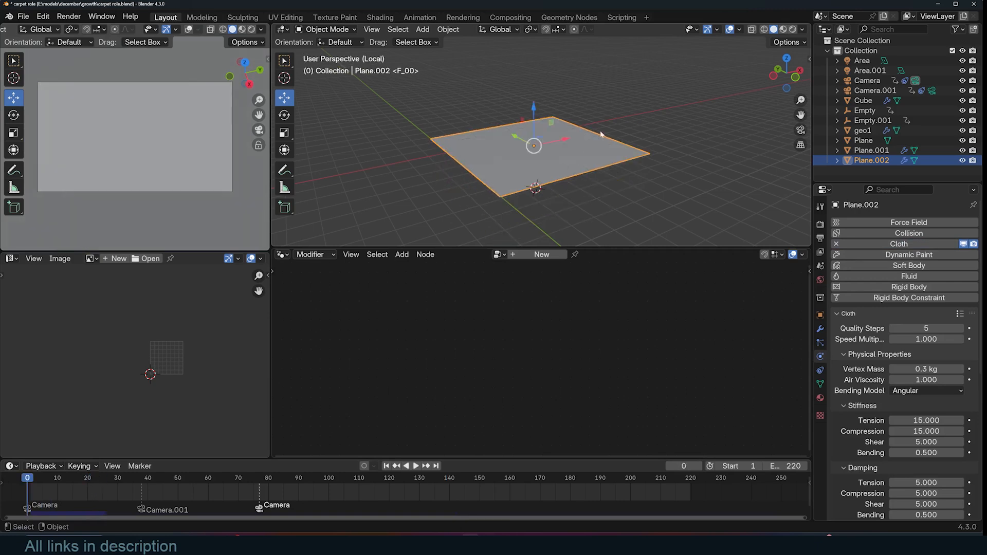
Step: Circle-select the vertices along one side of the plane and assign them to a new vertex group
{"action": "key", "text": "Tab"}
{"action": "key", "text": "alt+a"}
{"action": "key", "text": "c"}
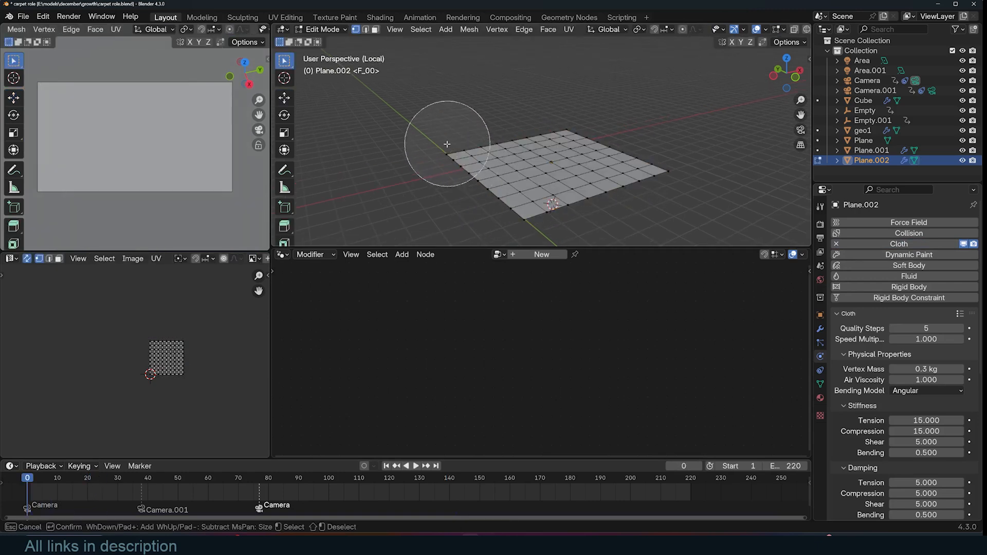
{"action": "left_click_drag", "start_coordinate": [466, 149], "coordinate": [514, 198]}
{"action": "key", "text": "Escape"}
{"action": "left_click", "coordinate": [820, 384]}
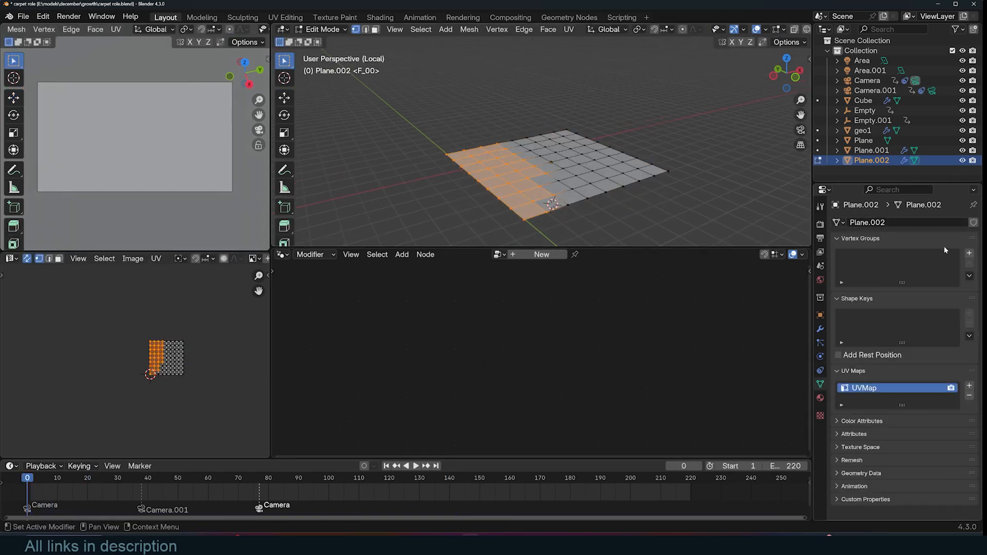
{"action": "left_click", "coordinate": [969, 253]}
{"action": "left_click", "coordinate": [844, 315]}
{"action": "key", "text": "Tab"}
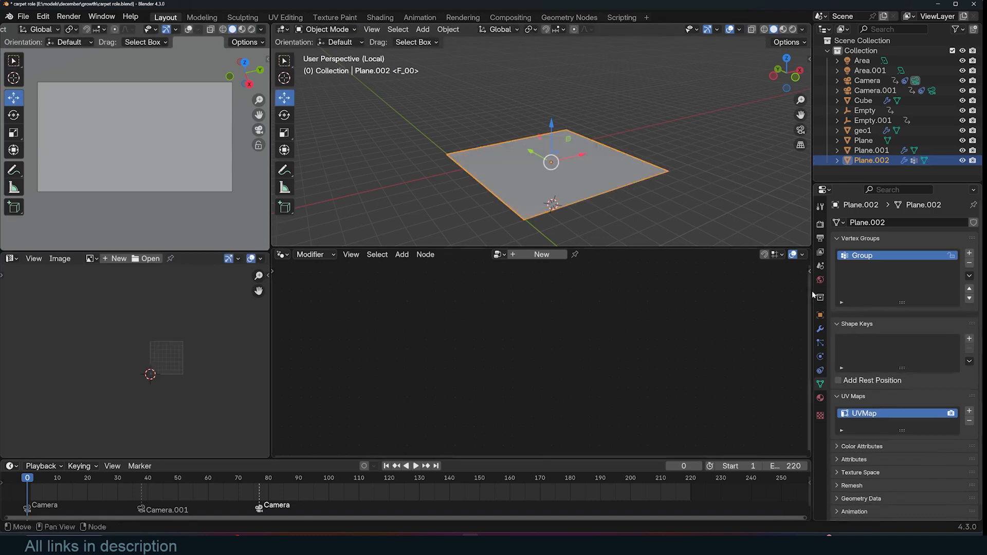
Step: Set the cloth's Pin Group to the vertex group named Group and play the simulation
{"action": "left_click", "coordinate": [821, 357]}
{"action": "scroll", "coordinate": [904, 436], "scroll_direction": "down", "scroll_amount": 6}
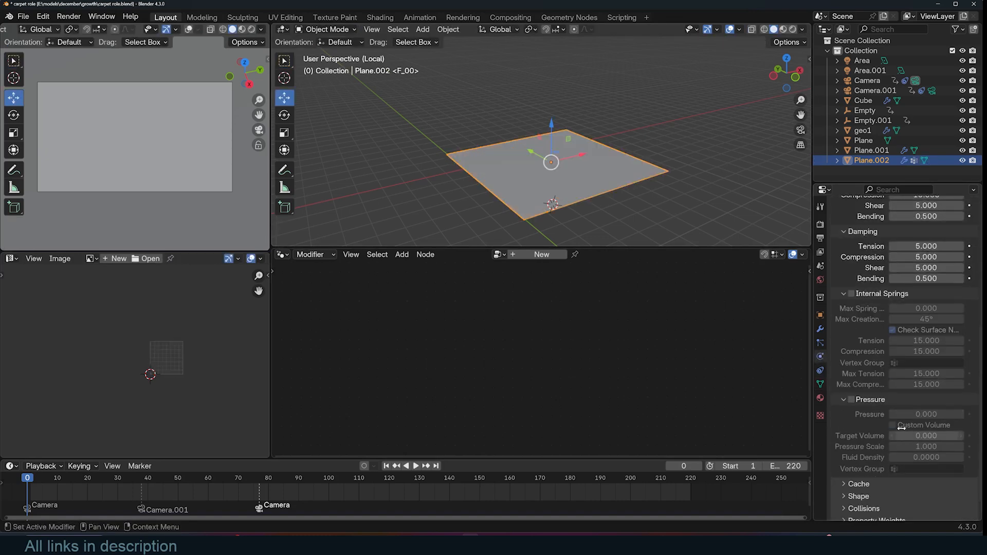
{"action": "left_click", "coordinate": [859, 465]}
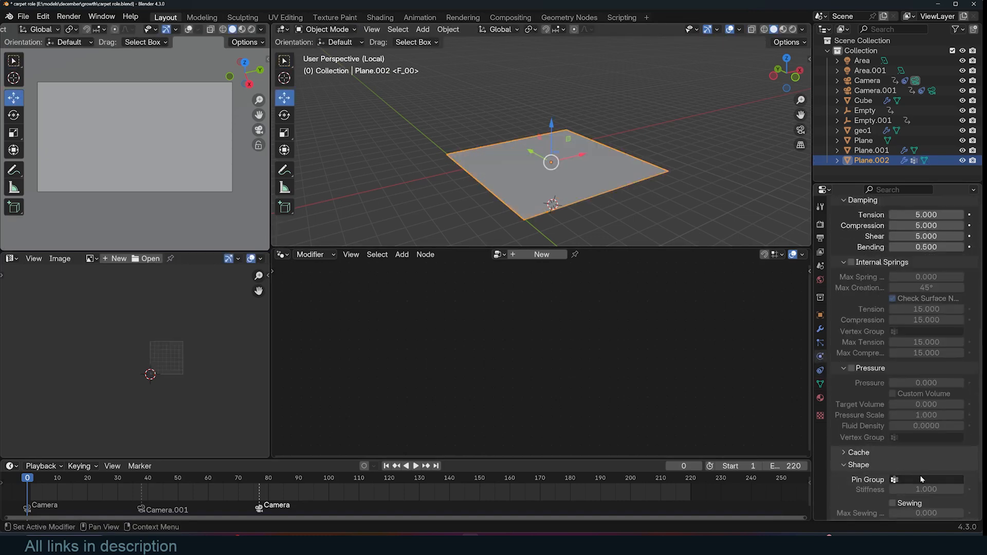
{"action": "left_click", "coordinate": [926, 479]}
{"action": "left_click", "coordinate": [874, 386]}
{"action": "key", "text": "space"}
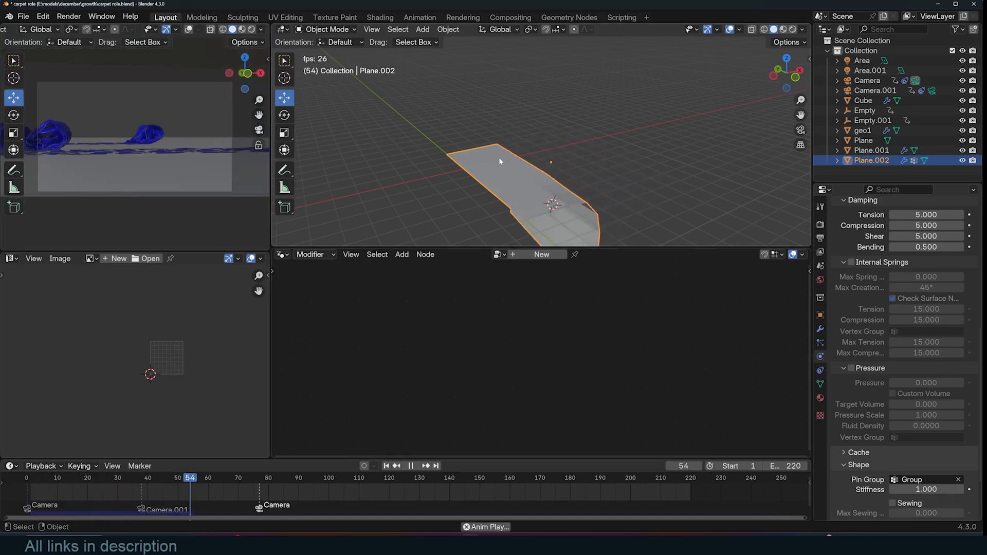
{"action": "key", "text": "Escape"}
Step: Select only the plane's centre vertex in Edit Mode and turn on proportional editing
{"action": "key", "text": "Tab"}
{"action": "key", "text": "Tab"}
{"action": "key", "text": "Tab"}
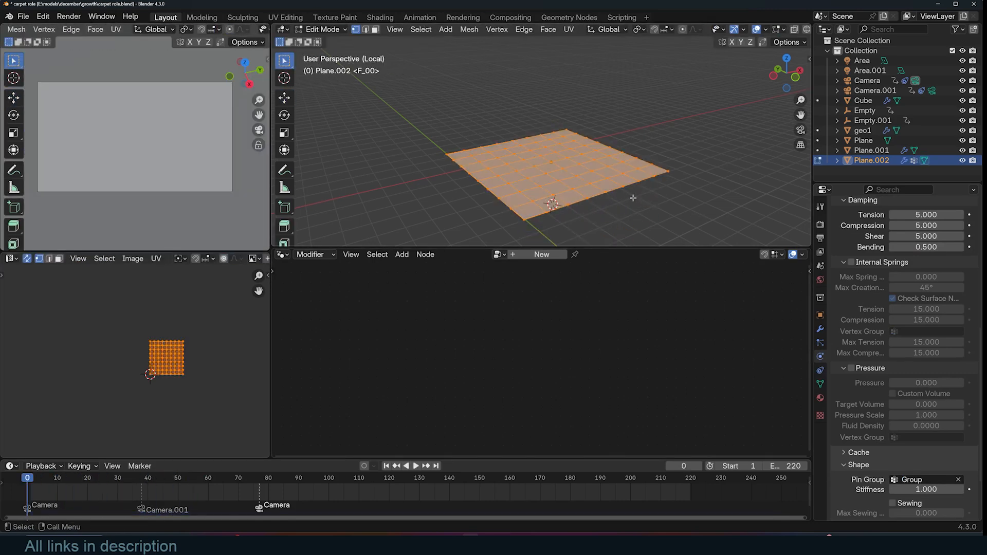
{"action": "key", "text": "alt+a"}
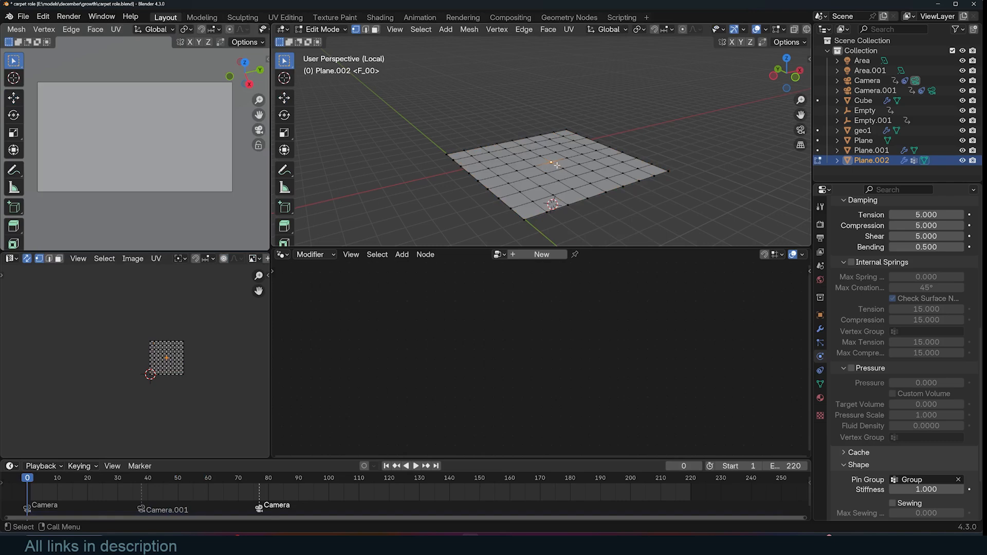
{"action": "key", "text": "o"}
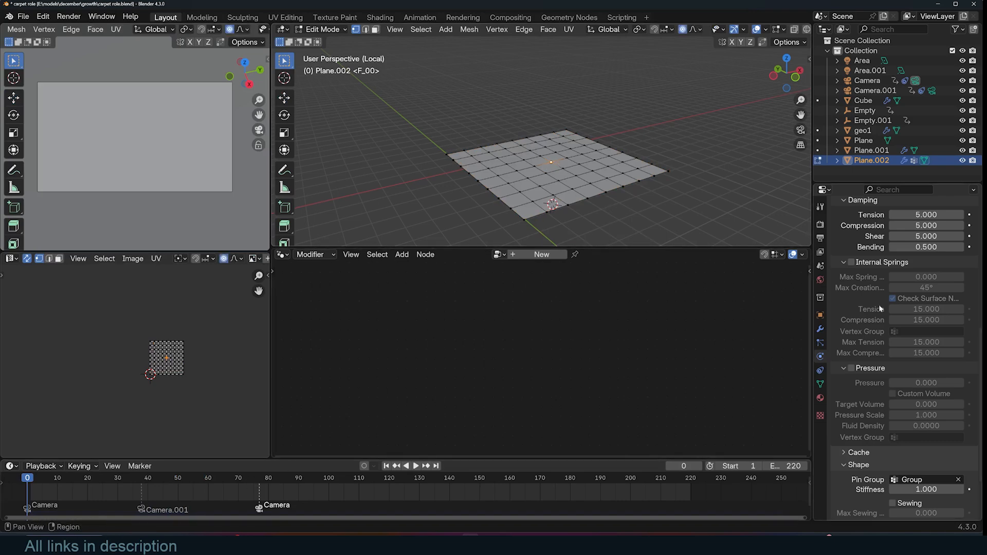
Step: Add Basis and Key 1 shape keys with the centre raised in Key 1, and keyframe their absolute evaluation time to 33.4 at frame 36
{"action": "left_click", "coordinate": [821, 384]}
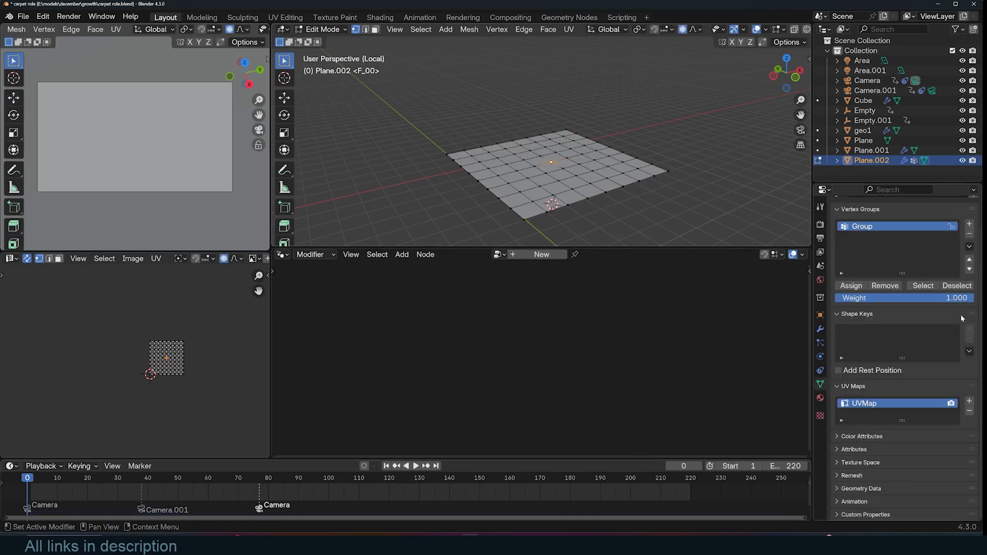
{"action": "key", "text": "Tab"}
{"action": "left_click", "coordinate": [970, 328]}
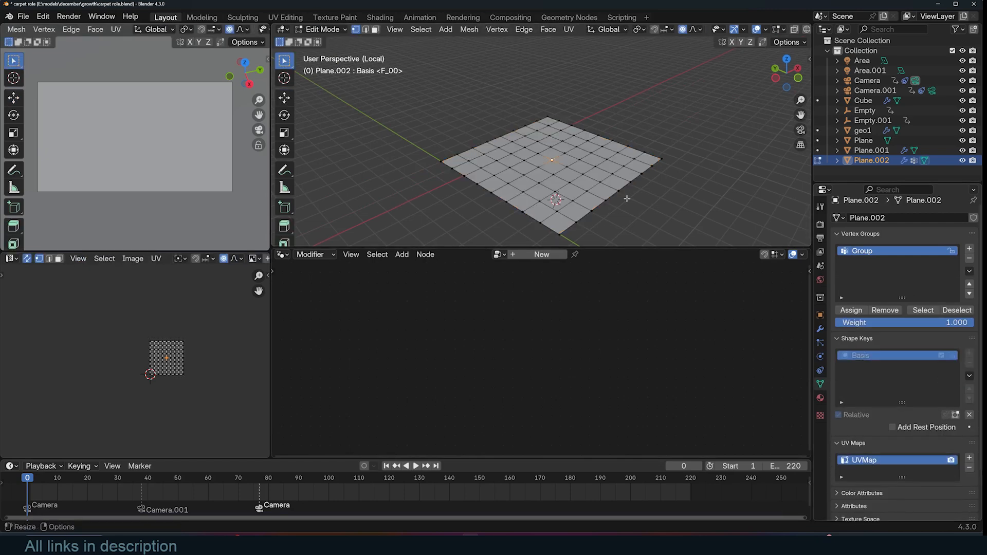
{"action": "left_click", "coordinate": [969, 328]}
{"action": "left_click", "coordinate": [837, 392]}
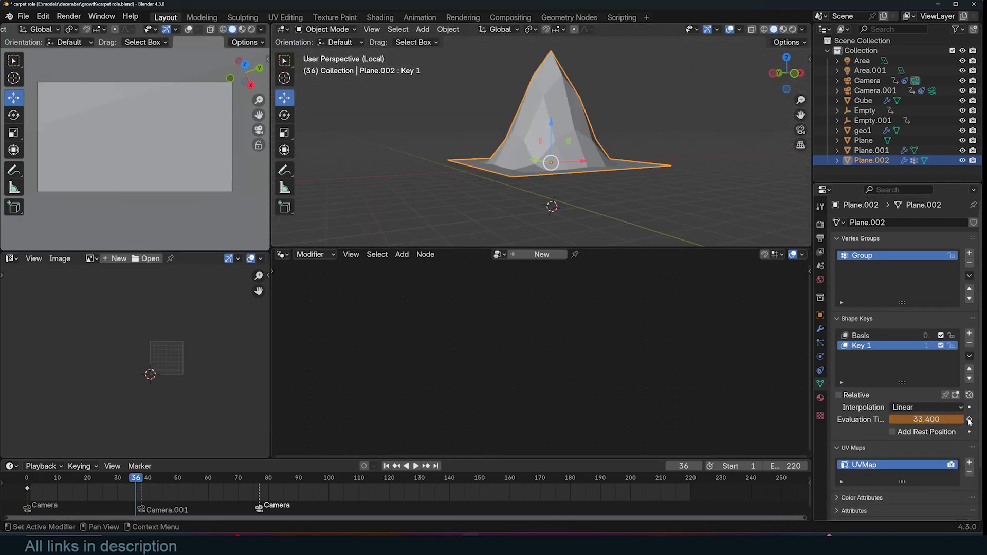
{"action": "right_click_drag", "start_coordinate": [35, 509], "coordinate": [90, 496], "text": "shift"}
Step: Enable the Cloth modifier's viewport display and play the pinned simulation repeatedly from the start
{"action": "left_click", "coordinate": [821, 329]}
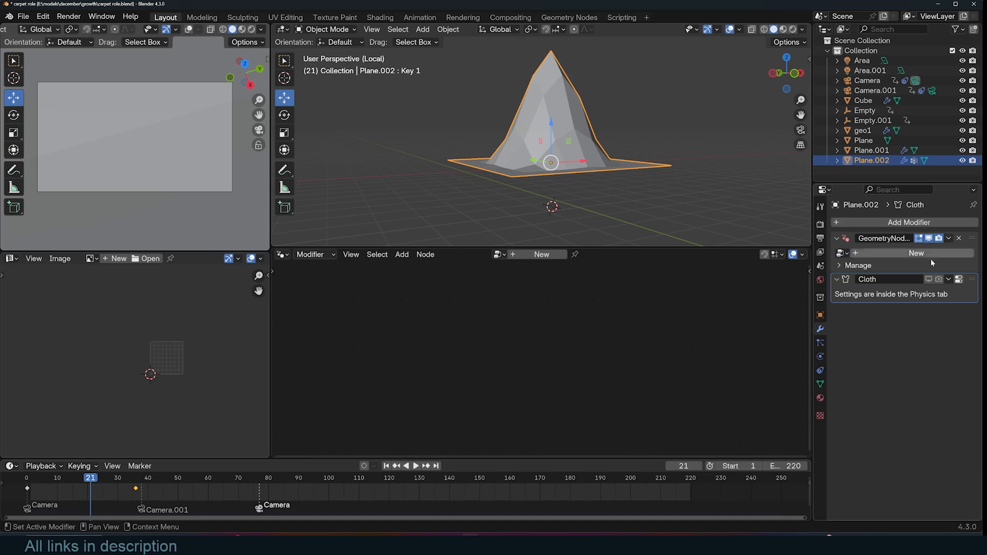
{"action": "left_click", "coordinate": [929, 279]}
{"action": "key", "text": "shift+Left"}
{"action": "key", "text": "space"}
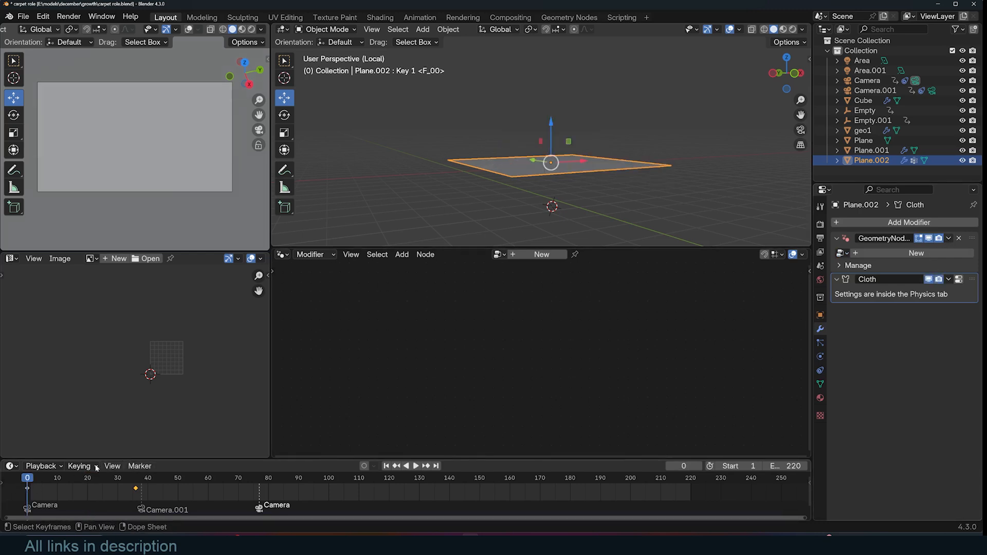
{"action": "key", "text": "Escape"}
{"action": "key", "text": "space"}
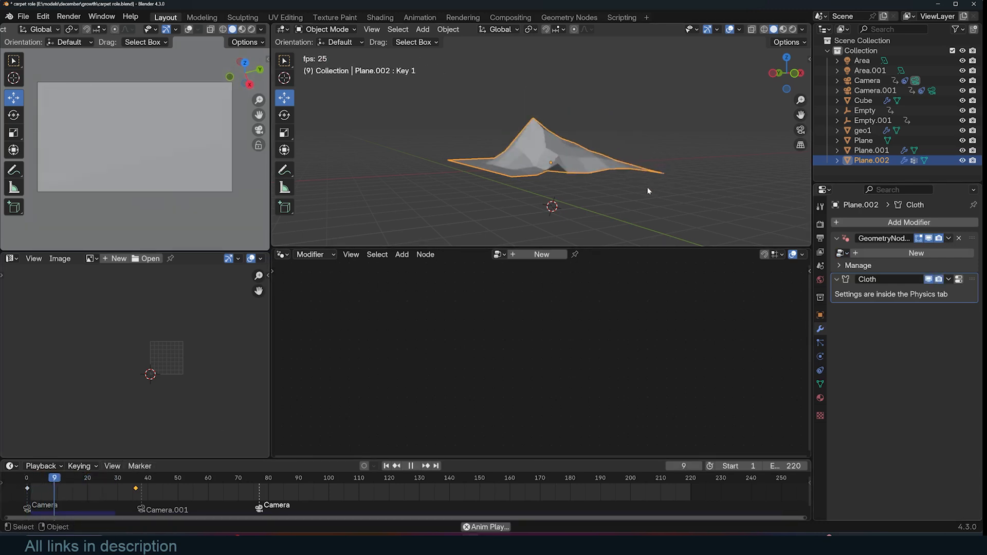
{"action": "key", "text": "Escape"}
{"action": "key", "text": "space"}
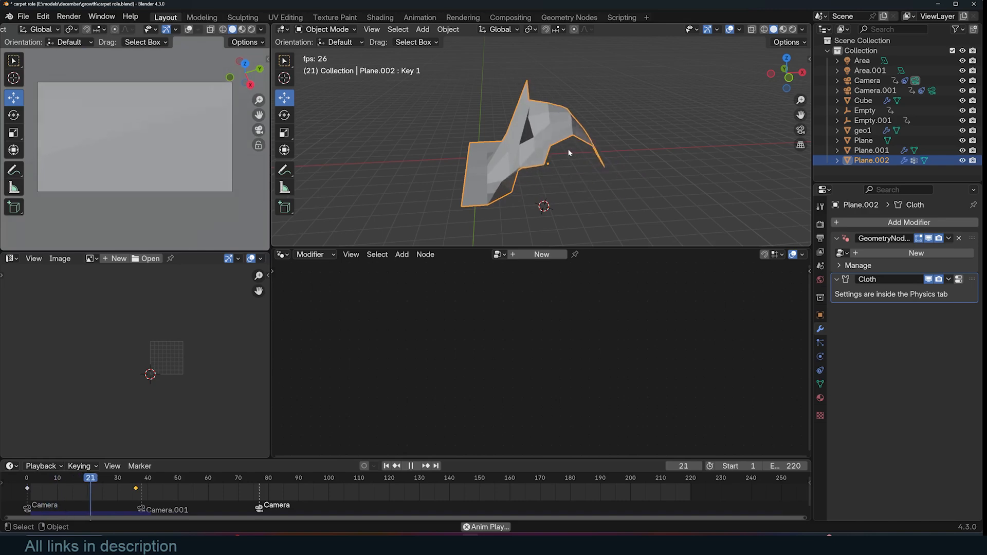
{"action": "key", "text": "Escape"}
{"action": "key", "text": "space"}
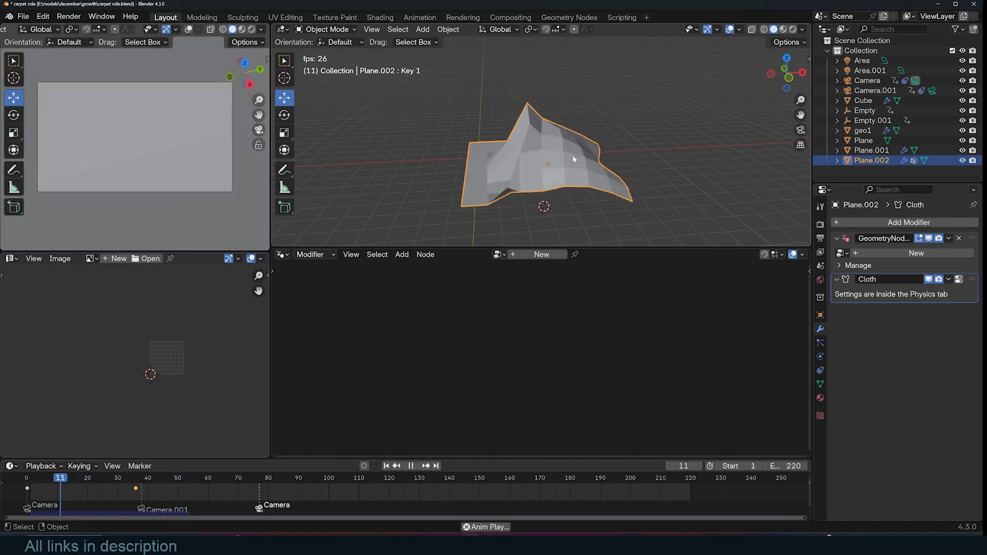
{"action": "key", "text": "Escape"}
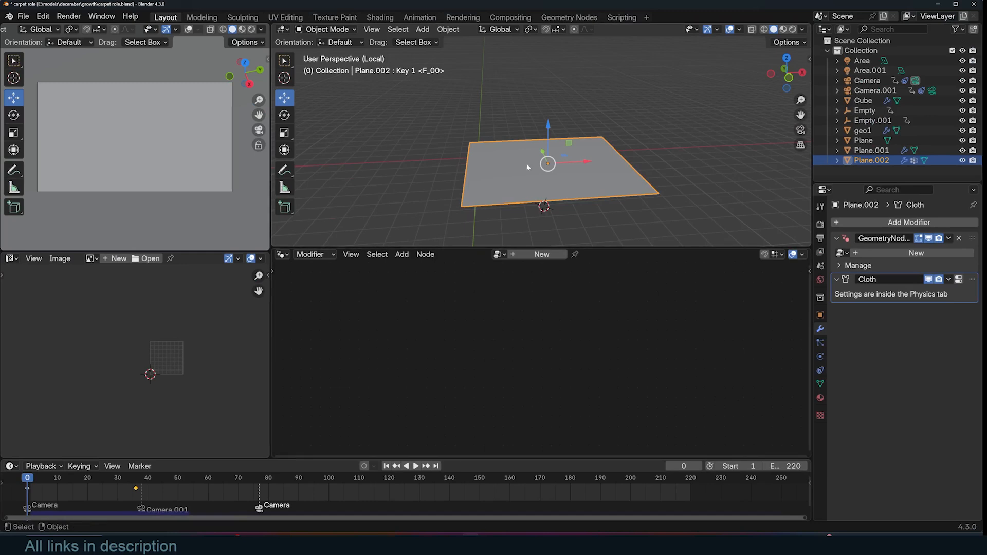
Step: Select all of the plane's vertices in Edit Mode and delete its existing vertex group named Group
{"action": "scroll", "coordinate": [542, 192], "scroll_direction": "up", "scroll_amount": 2}
{"action": "key", "text": "Tab"}
{"action": "key", "text": "Tab"}
{"action": "key", "text": "Tab"}
{"action": "scroll", "coordinate": [543, 192], "scroll_direction": "down", "scroll_amount": 5}
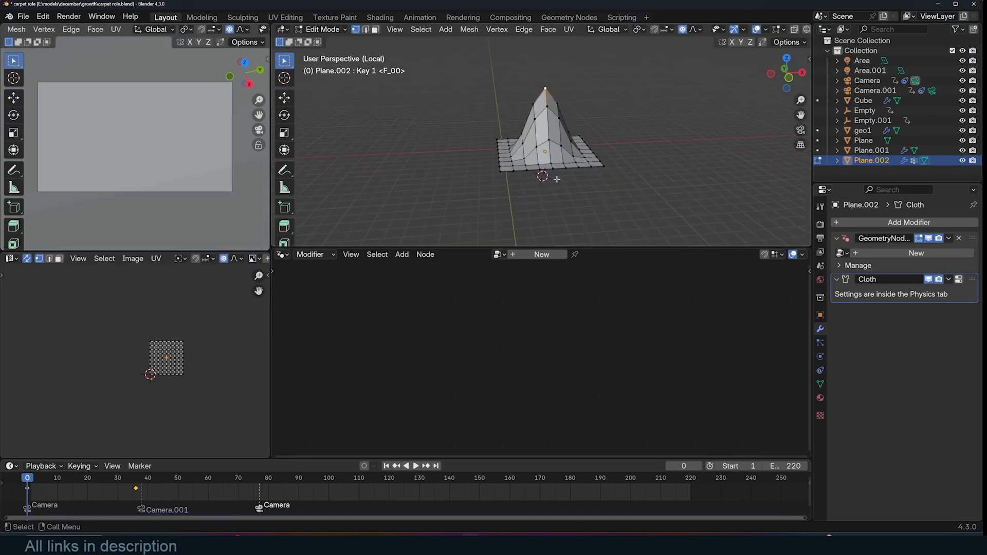
{"action": "middle_click_drag", "start_coordinate": [542, 192], "coordinate": [558, 205]}
{"action": "left_click_drag", "start_coordinate": [484, 68], "coordinate": [648, 214]}
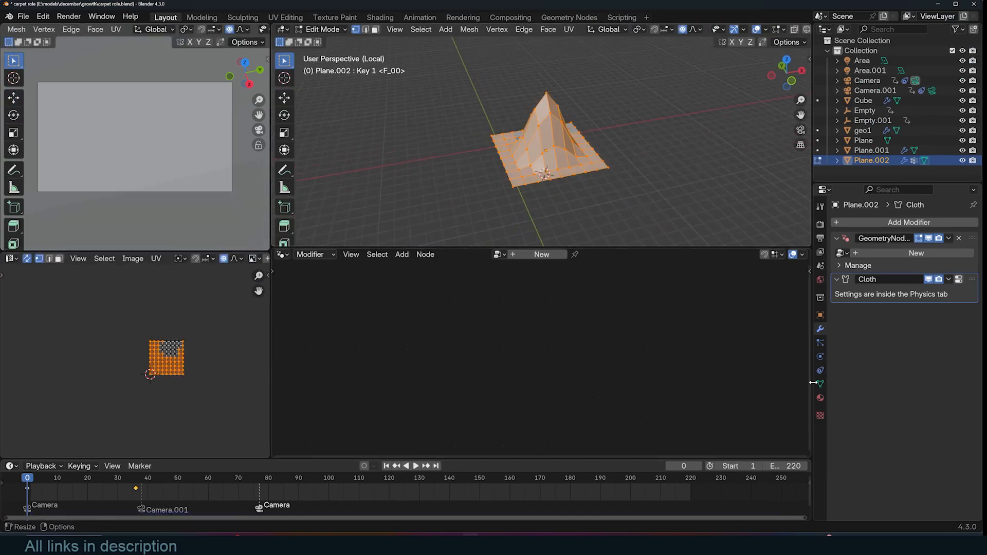
{"action": "middle_click_drag", "start_coordinate": [638, 206], "coordinate": [607, 203]}
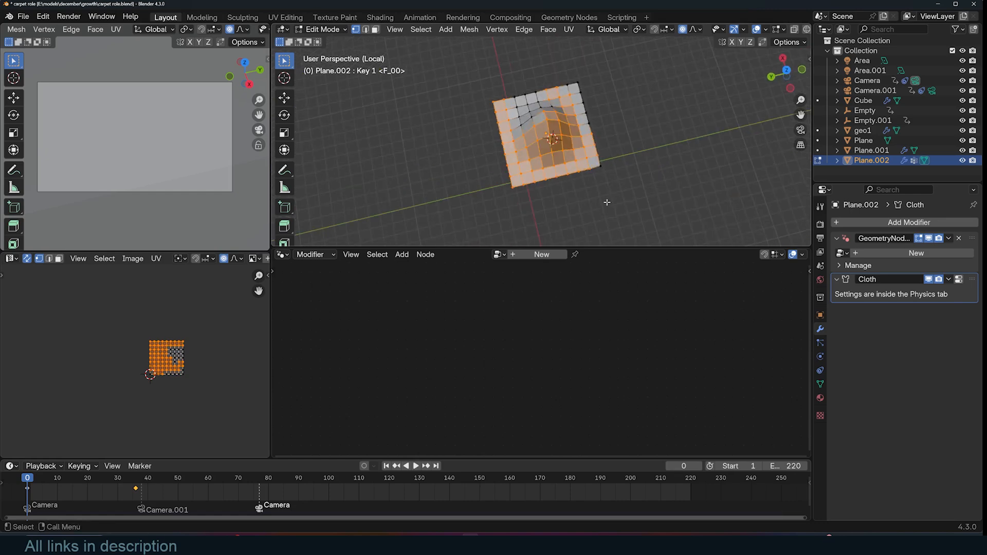
{"action": "left_click_drag", "start_coordinate": [487, 58], "coordinate": [619, 196]}
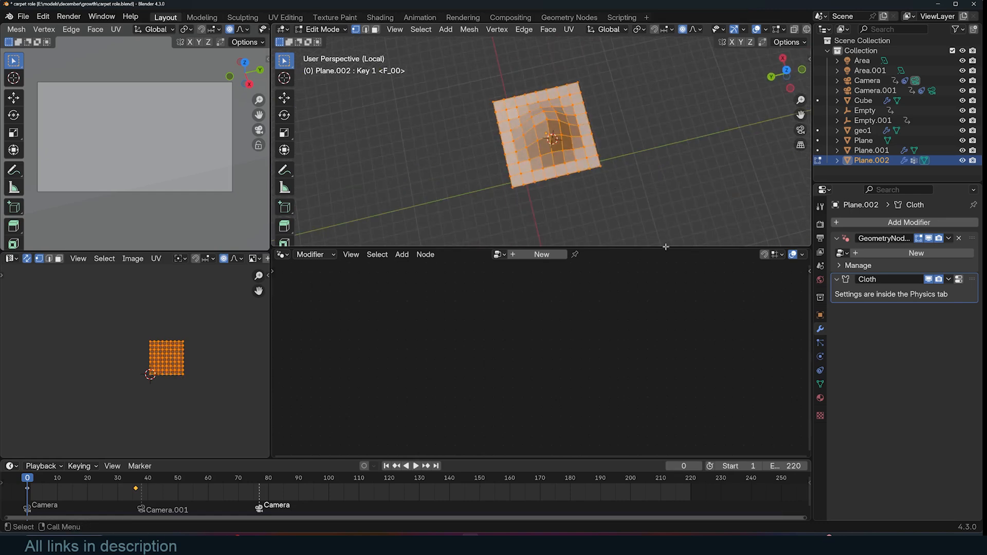
{"action": "left_click", "coordinate": [821, 384]}
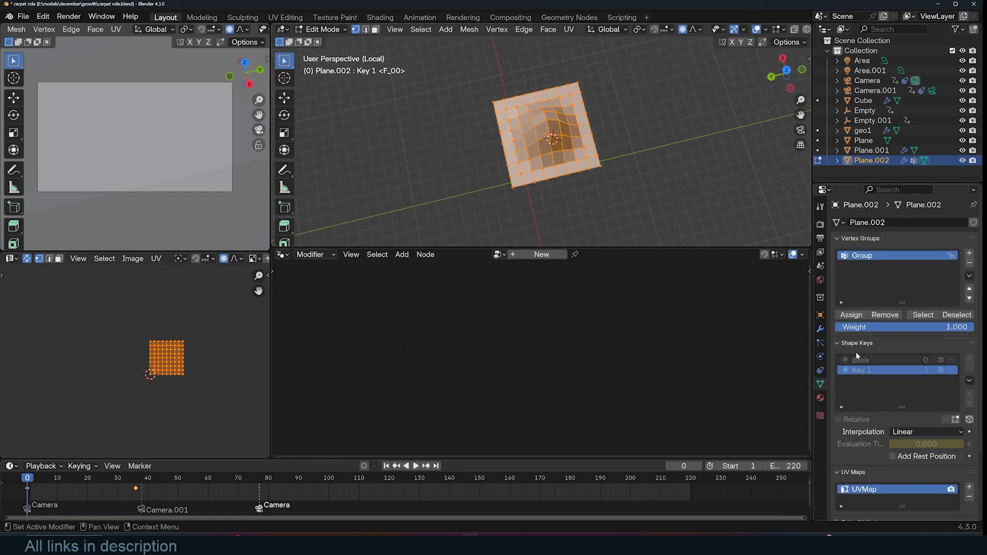
{"action": "left_click", "coordinate": [969, 263]}
Step: Return to Object Mode and play the cloth simulation without the vertex group
{"action": "key", "text": "Tab"}
{"action": "middle_click_drag", "start_coordinate": [582, 219], "coordinate": [504, 176]}
{"action": "key", "text": "space"}
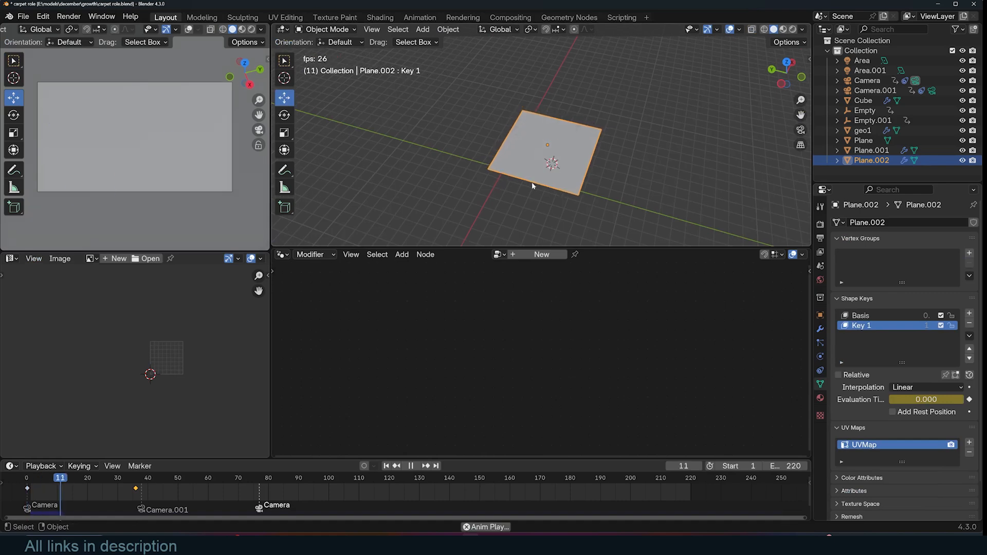
{"action": "key", "text": "Escape"}
Step: Create a vertex group named Group for all of the plane's vertices and set it as the cloth's Pin Group
{"action": "key", "text": "Tab"}
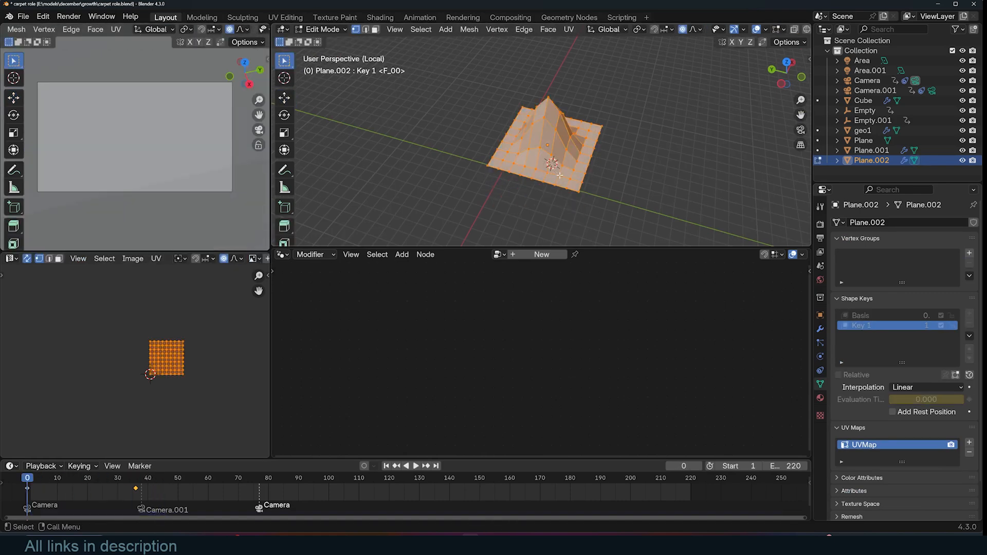
{"action": "left_click", "coordinate": [969, 254]}
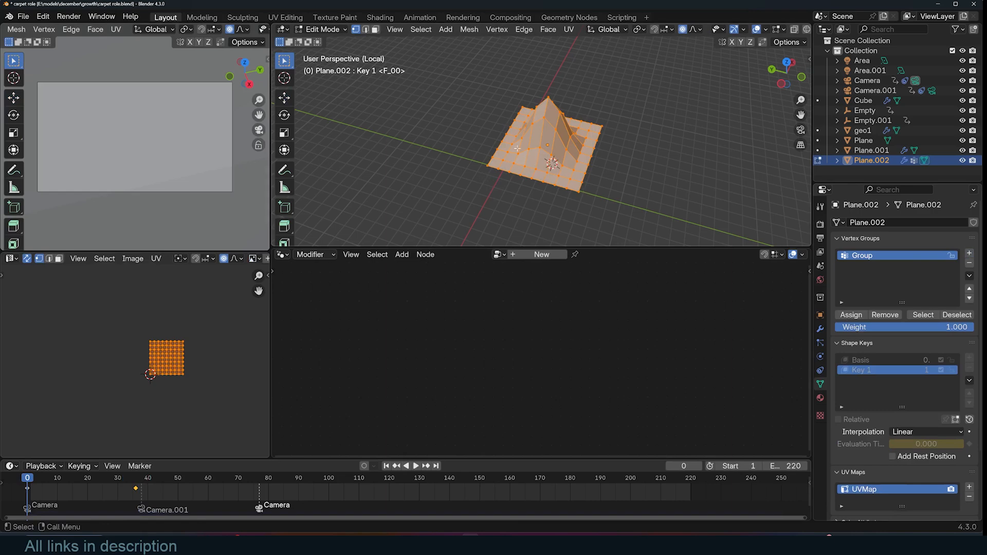
{"action": "key", "text": "Tab"}
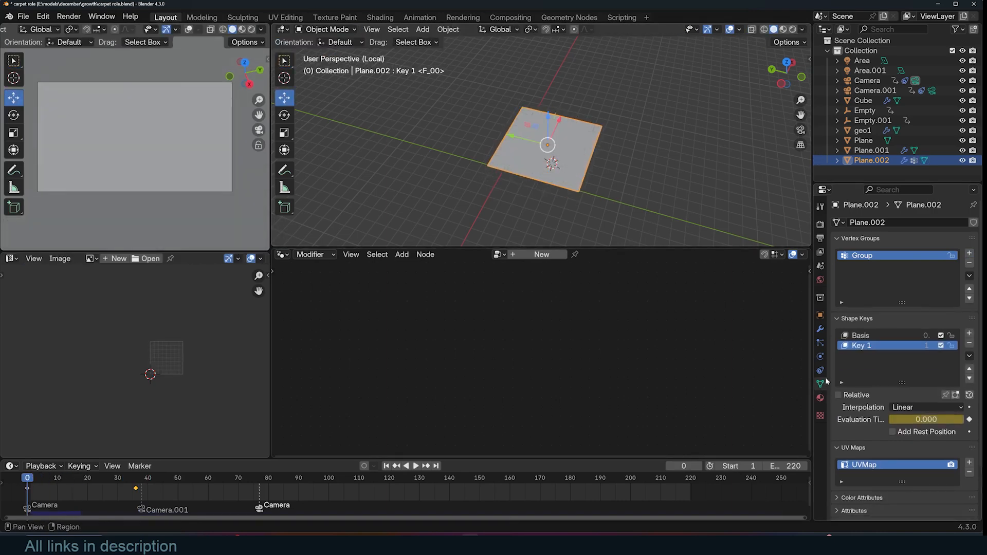
{"action": "left_click", "coordinate": [821, 357]}
{"action": "scroll", "coordinate": [900, 453], "scroll_direction": "down", "scroll_amount": 15}
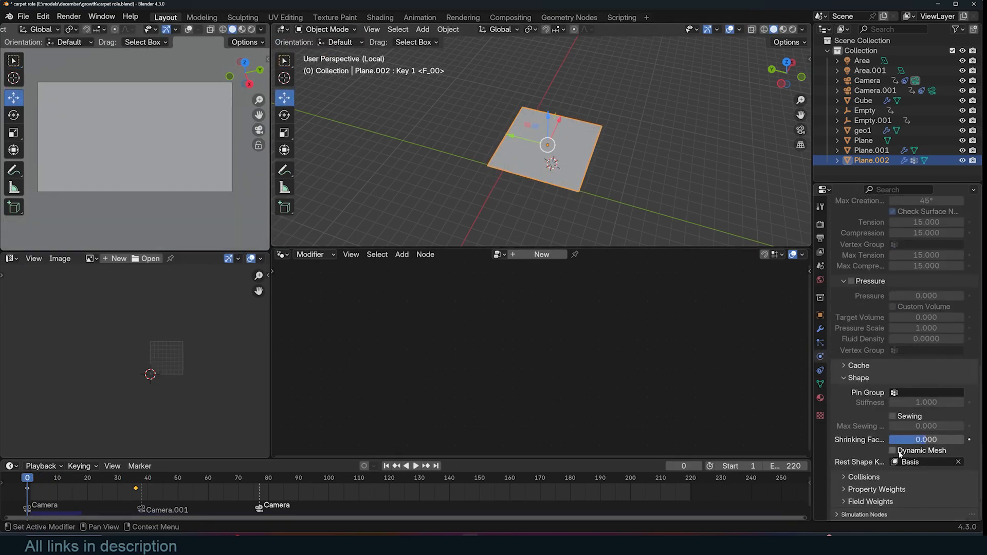
{"action": "left_click", "coordinate": [914, 393]}
{"action": "left_click", "coordinate": [914, 408]}
Step: Play the simulation with the whole plane pinned and inspect it from the side
{"action": "key", "text": "space"}
{"action": "middle_click_drag", "start_coordinate": [643, 194], "coordinate": [552, 150]}
{"action": "key", "text": "Escape"}
{"action": "key", "text": "space"}
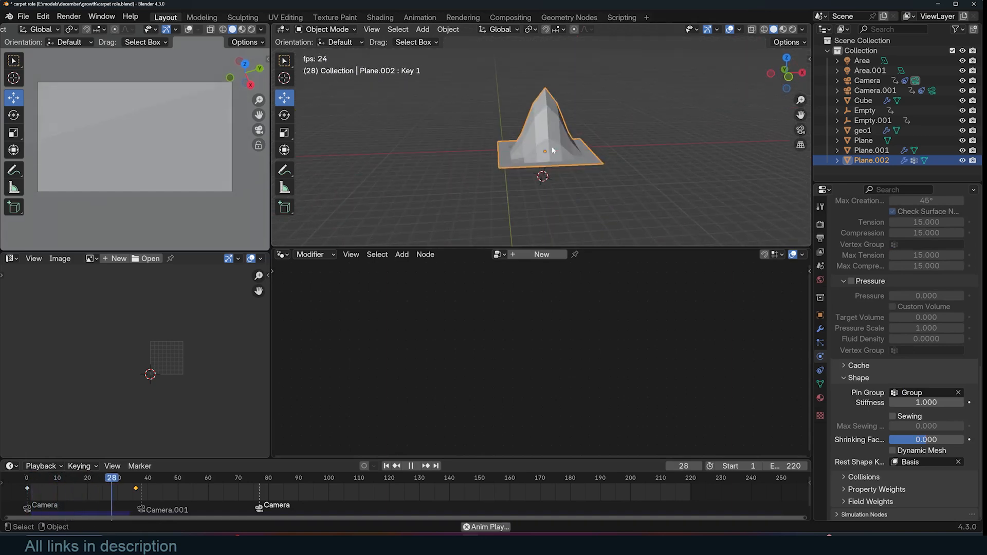
{"action": "key", "text": "Escape"}
Step: Select all vertices belonging to the vertex group Group in Edit Mode and remove them from it
{"action": "key", "text": "Tab"}
{"action": "left_click_drag", "start_coordinate": [527, 76], "coordinate": [566, 116]}
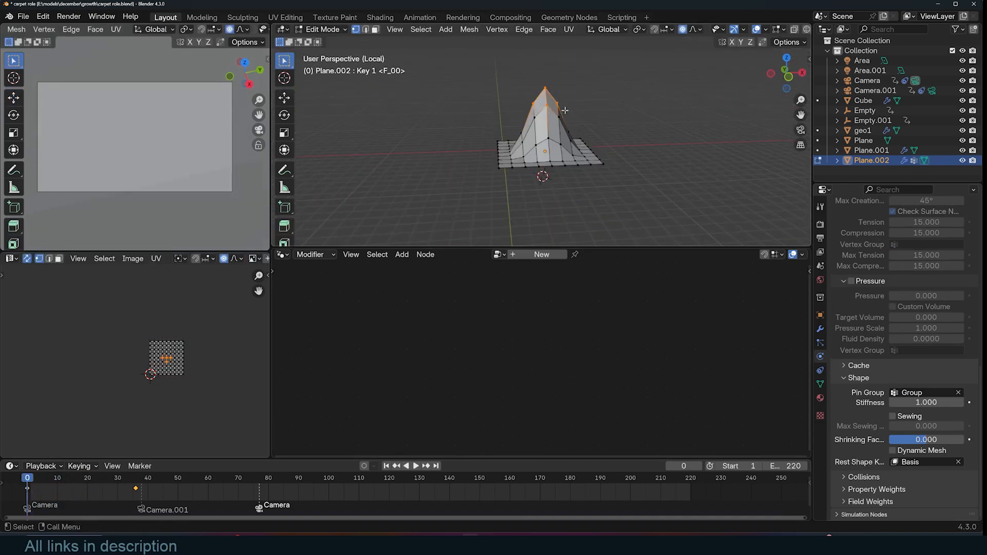
{"action": "middle_click_drag", "start_coordinate": [566, 114], "coordinate": [712, 119]}
{"action": "left_click_drag", "start_coordinate": [523, 82], "coordinate": [565, 123], "text": "shift"}
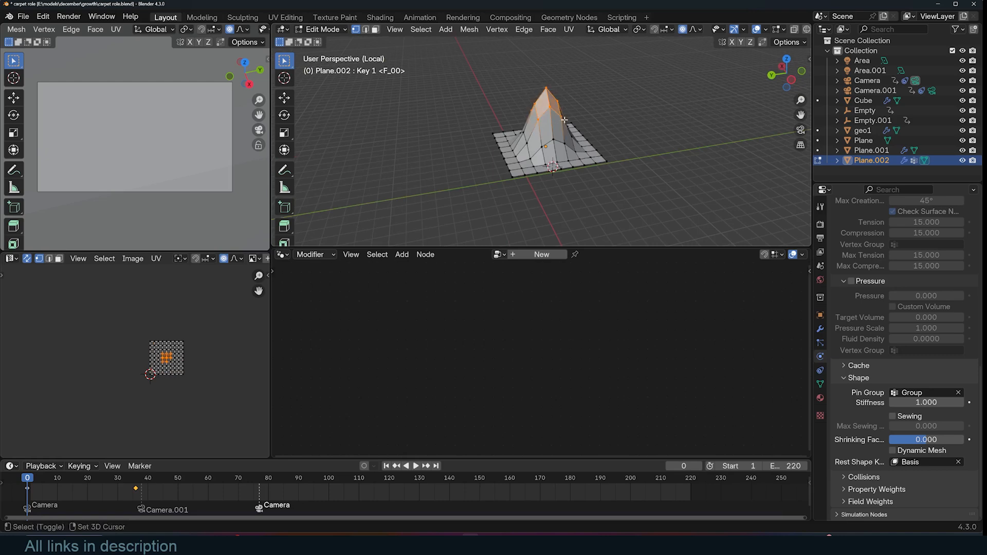
{"action": "left_click", "coordinate": [820, 384]}
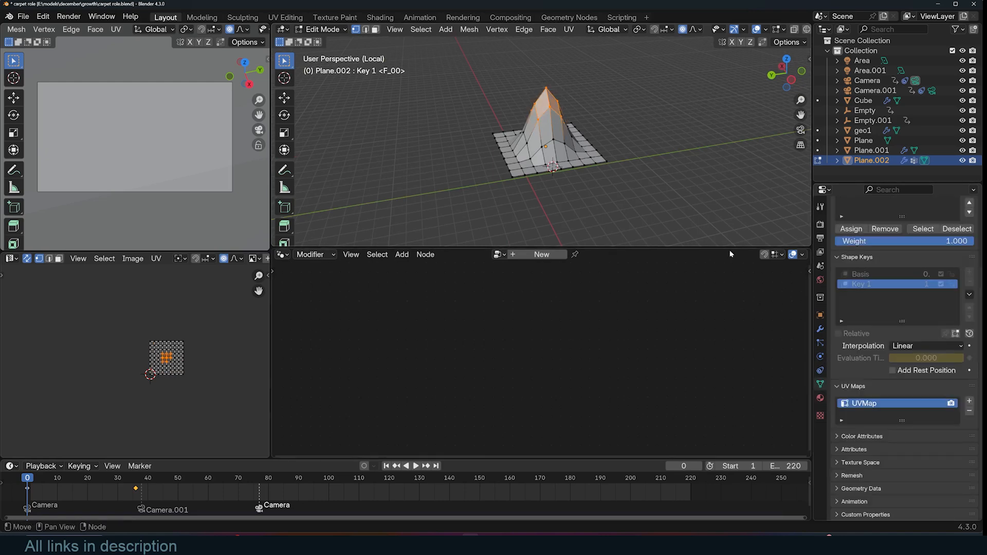
{"action": "left_click", "coordinate": [924, 224]}
{"action": "scroll", "coordinate": [900, 306], "scroll_direction": "up", "scroll_amount": 4}
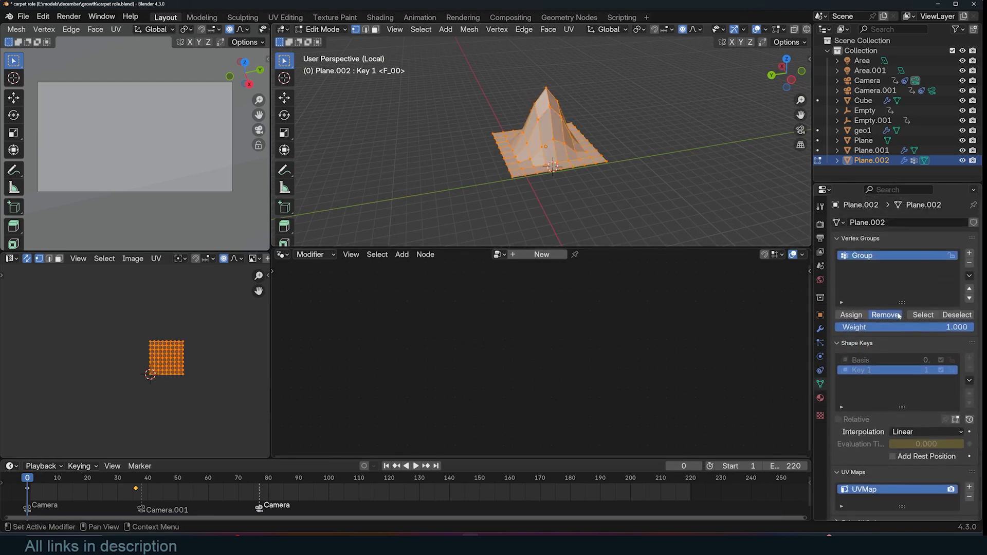
Step: Select only the vertices around the raised peak with X-ray on and assign them to Group with weight 1.000
{"action": "left_click", "coordinate": [573, 69]}
{"action": "key", "text": "alt+z"}
{"action": "middle_click_drag", "start_coordinate": [537, 72], "coordinate": [518, 66]}
{"action": "left_click_drag", "start_coordinate": [528, 77], "coordinate": [593, 116]}
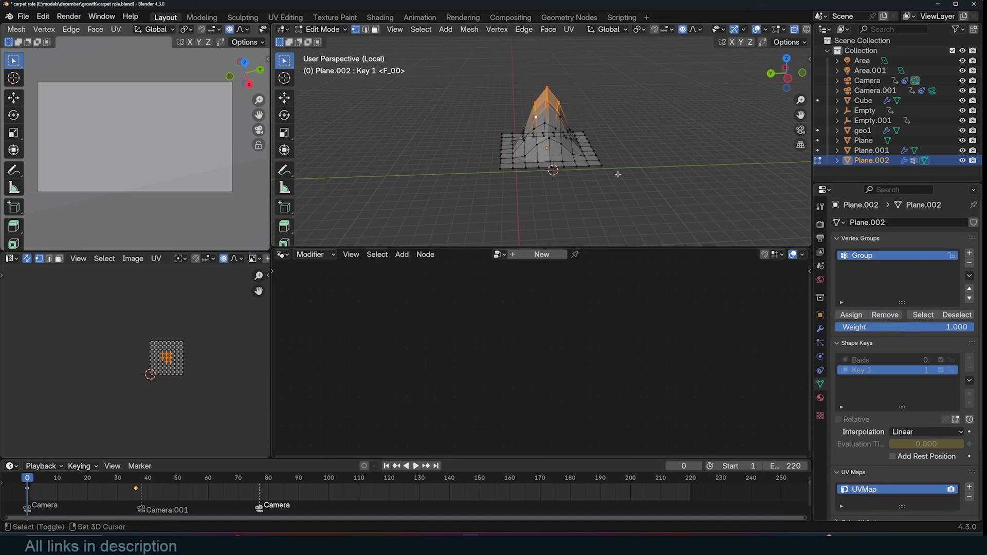
{"action": "left_click", "coordinate": [852, 314]}
{"action": "key", "text": "Tab"}
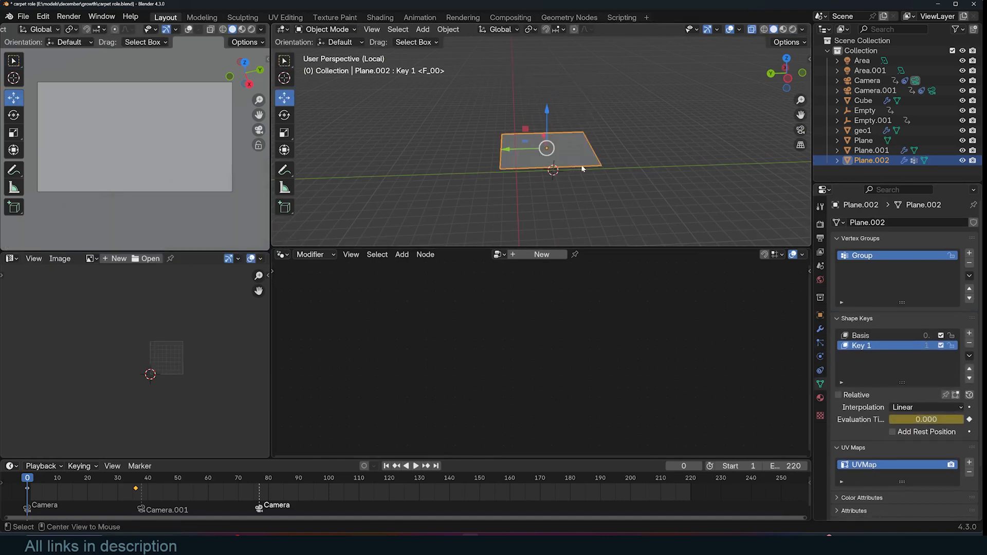
Step: Play the simulation with only the peak pinned, restarting it several times from the first frame
{"action": "key", "text": "space"}
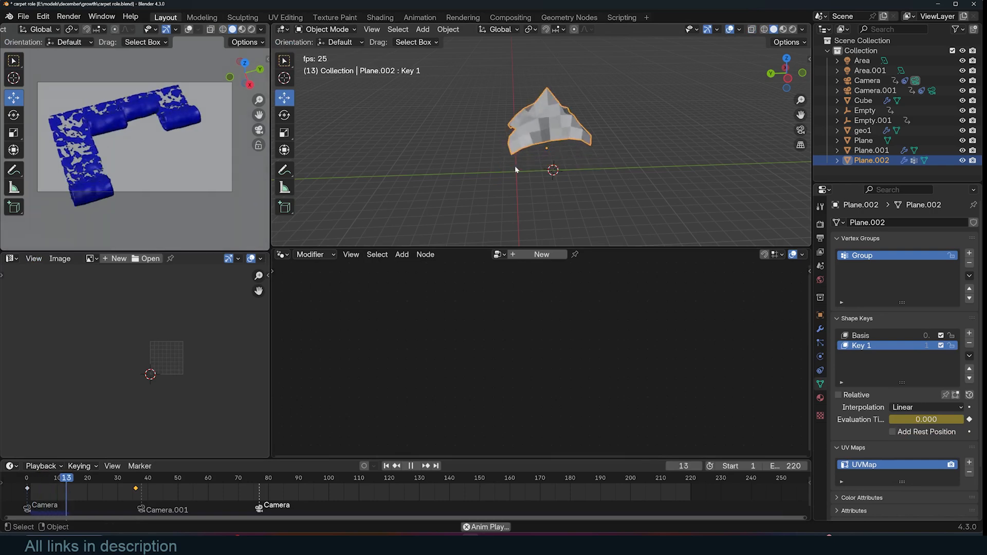
{"action": "key", "text": "shift+Left"}
{"action": "key", "text": "shift+Left"}
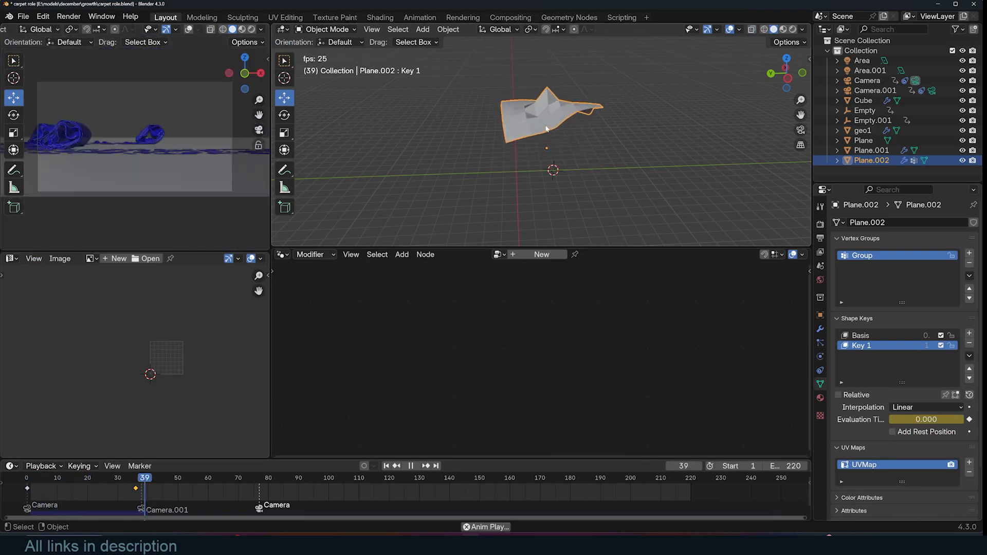
{"action": "key", "text": "shift+Left"}
{"action": "key", "text": "space"}
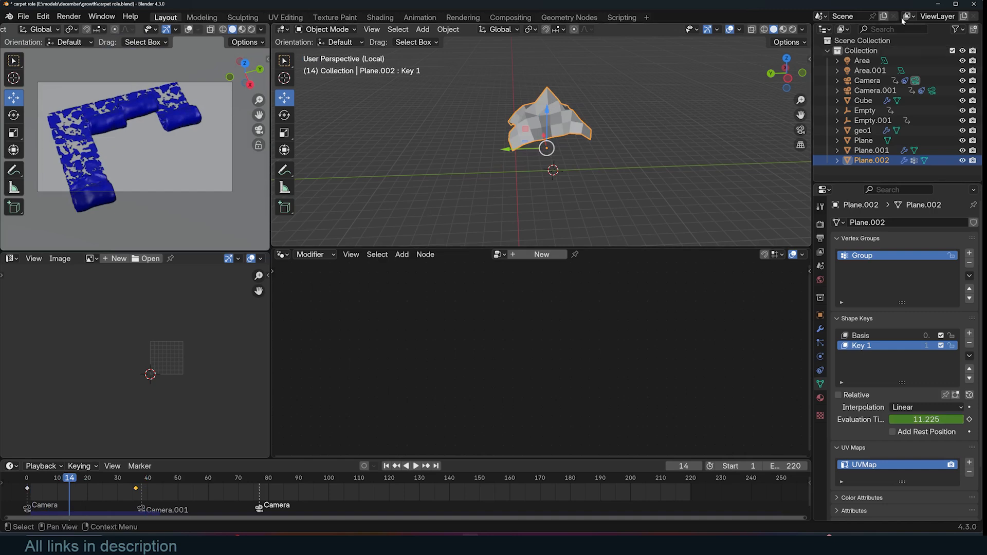
Step: Switch to Houdini, inspect the carpet's pin constraint points and display the vellumsolver1 node
{"action": "left_click", "coordinate": [939, 4]}
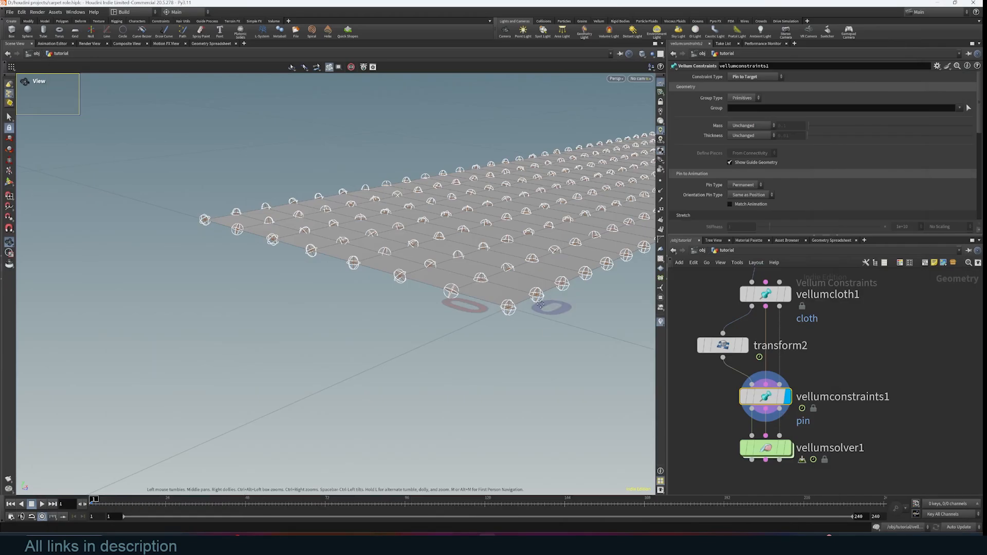
{"action": "middle_click_drag", "start_coordinate": [541, 304], "coordinate": [453, 342]}
{"action": "right_click_drag", "start_coordinate": [524, 301], "coordinate": [475, 330]}
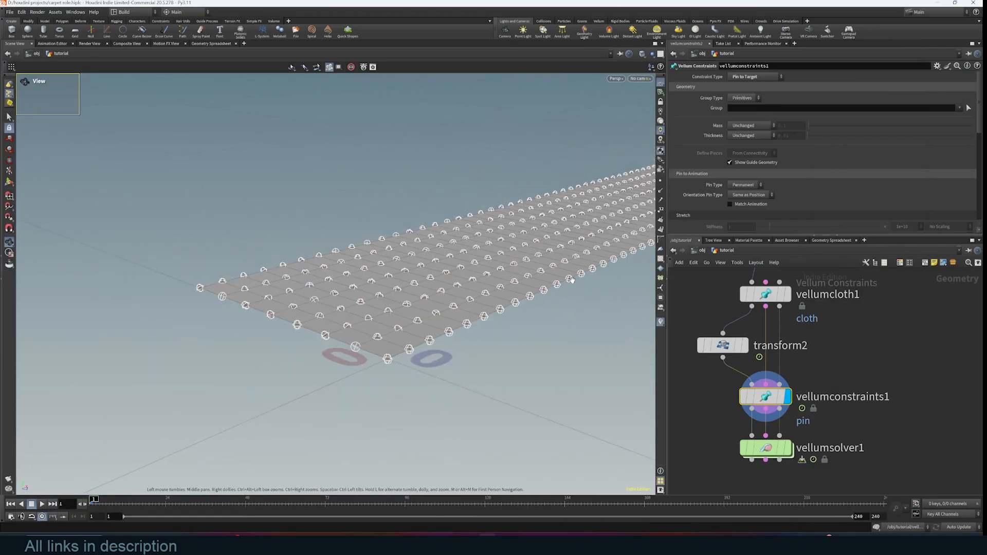
{"action": "middle_click_drag", "start_coordinate": [571, 279], "coordinate": [508, 296]}
{"action": "right_click_drag", "start_coordinate": [535, 291], "coordinate": [386, 355]}
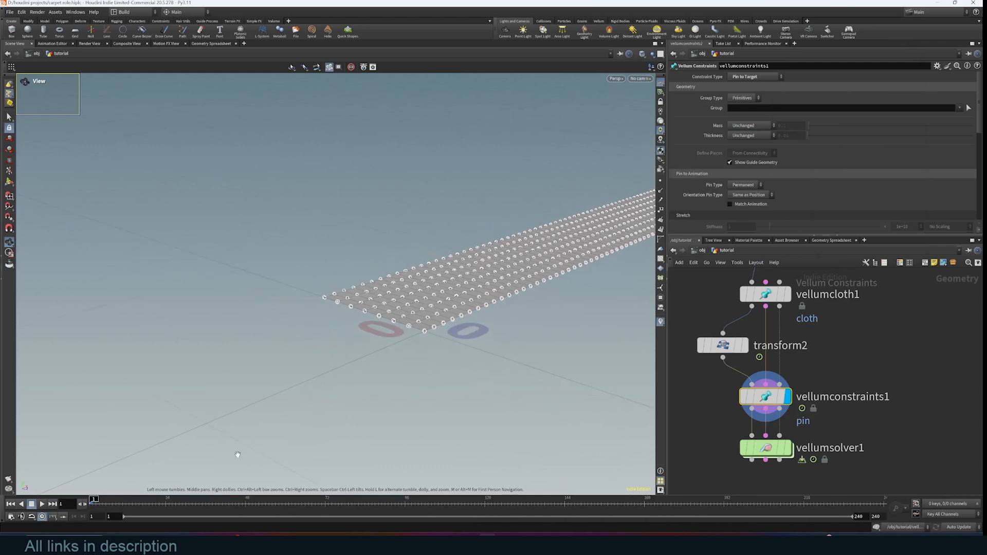
{"action": "left_click", "coordinate": [788, 448]}
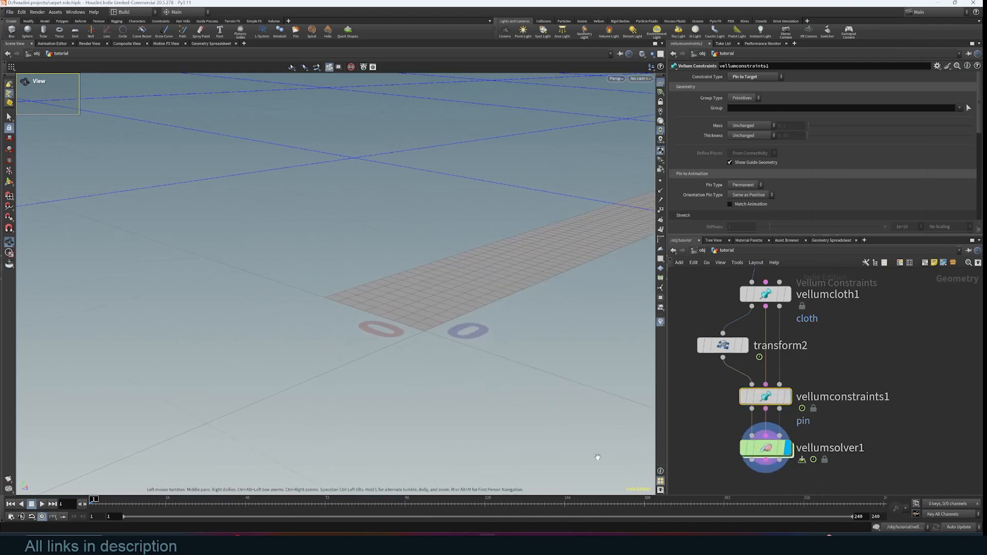
Step: Play the Vellum simulation repeatedly from frame 1 and select the vellumconstraints1 node
{"action": "left_click", "coordinate": [43, 504]}
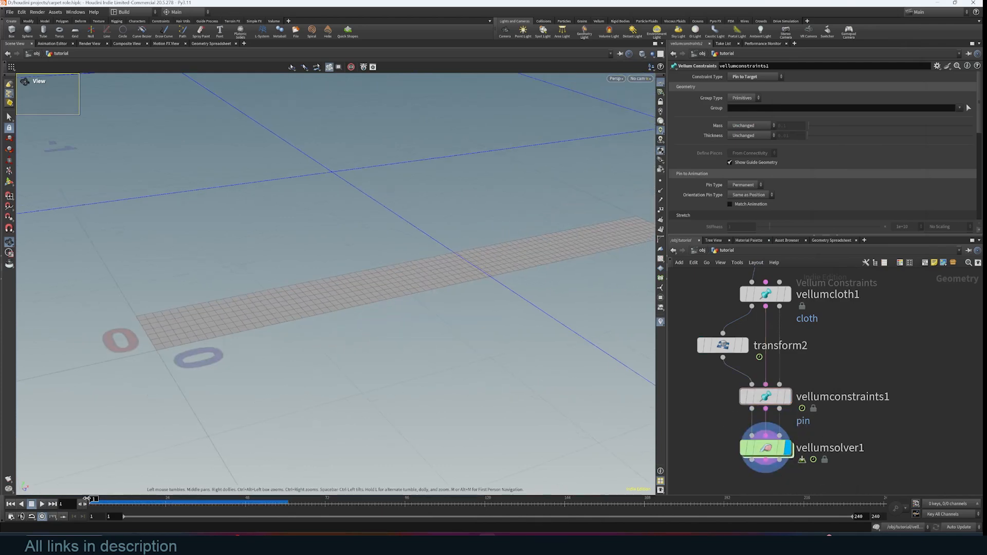
{"action": "left_click", "coordinate": [42, 505]}
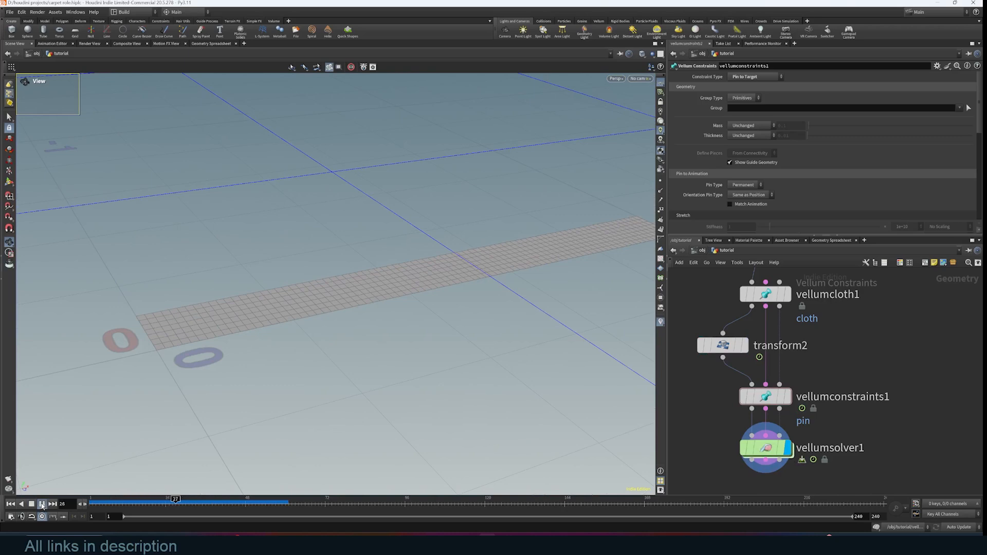
{"action": "left_click", "coordinate": [42, 505]}
{"action": "left_click", "coordinate": [774, 396]}
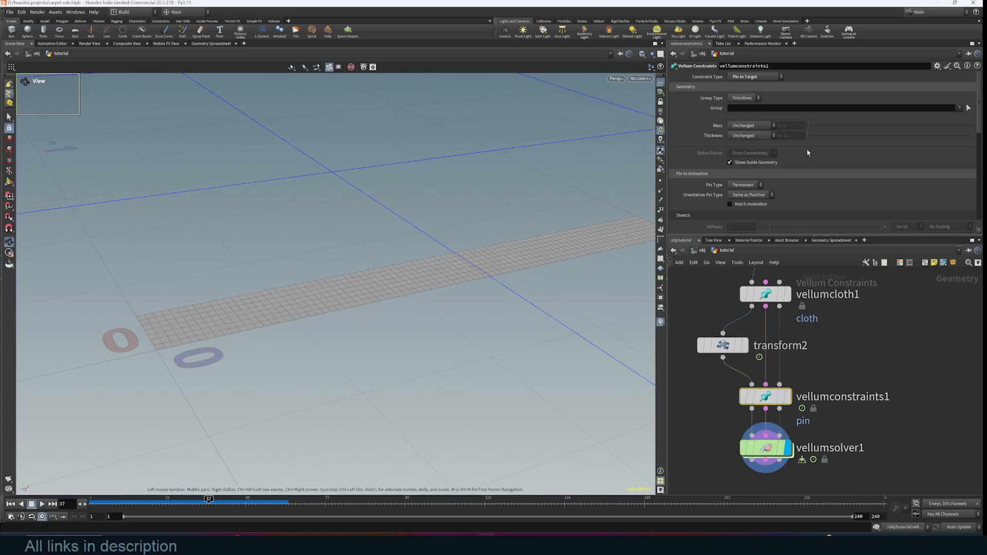
{"action": "left_click", "coordinate": [14, 506]}
{"action": "left_click", "coordinate": [42, 506]}
{"action": "left_click", "coordinate": [42, 505]}
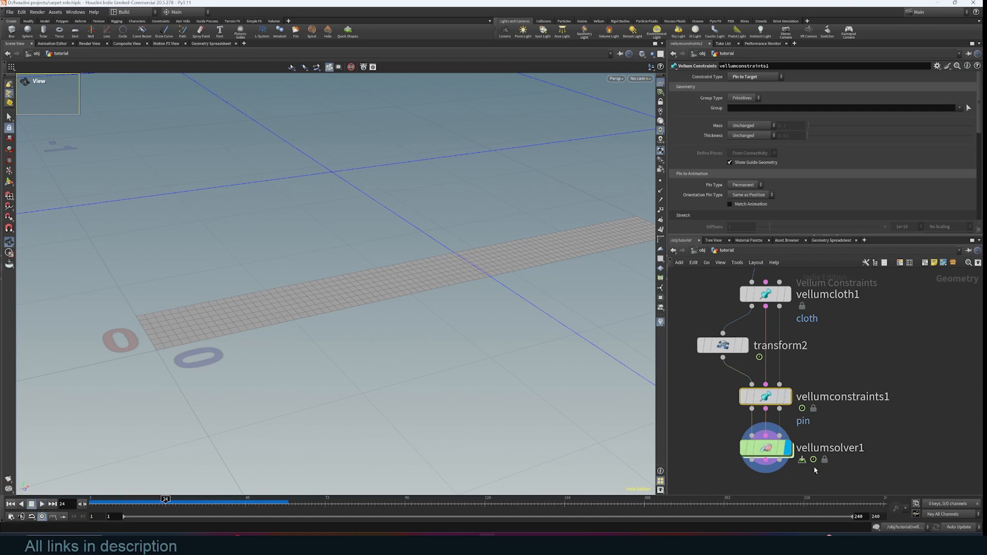
Step: Switch to Blender and select all of the plane's vertices in Edit Mode, ending in Object Mode
{"action": "left_click", "coordinate": [470, 544]}
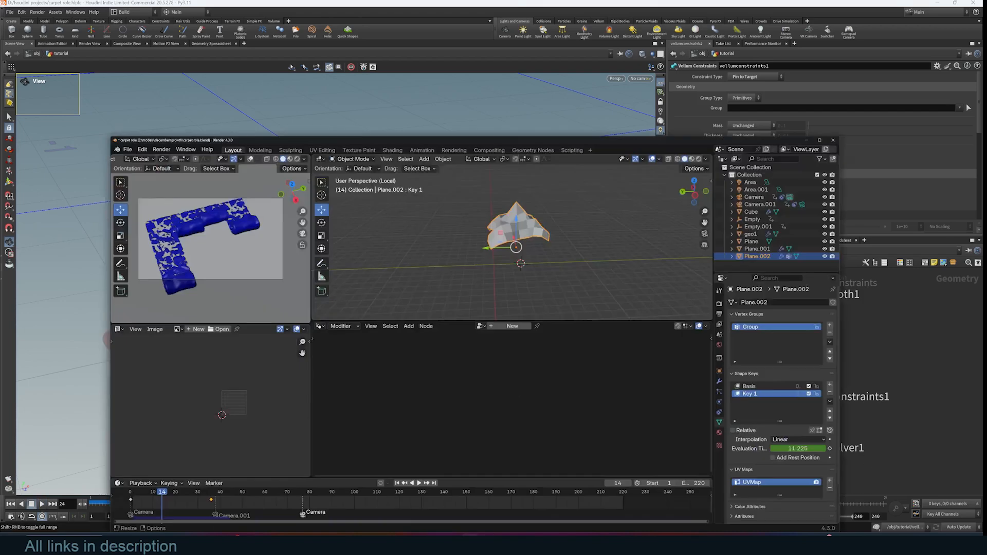
{"action": "key", "text": "Tab"}
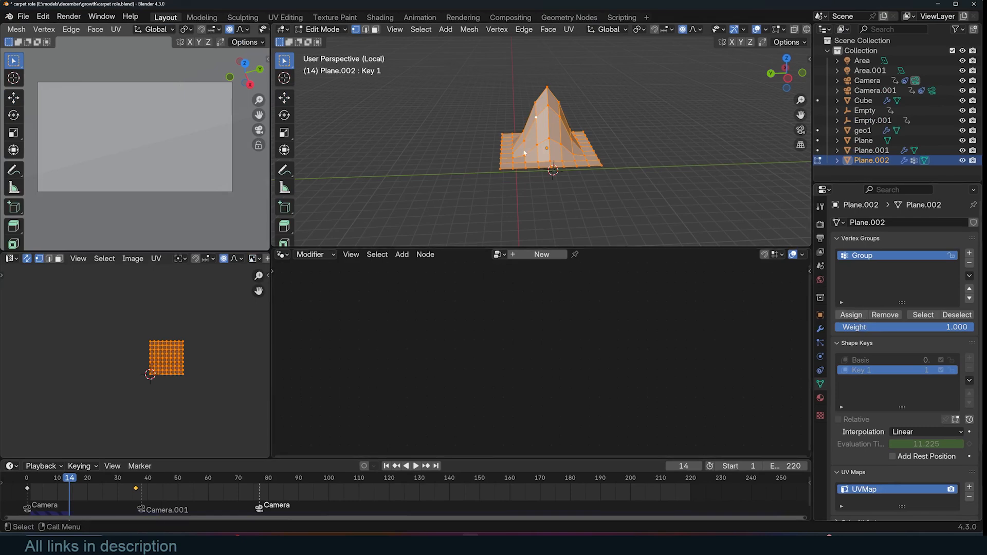
{"action": "key", "text": "Tab"}
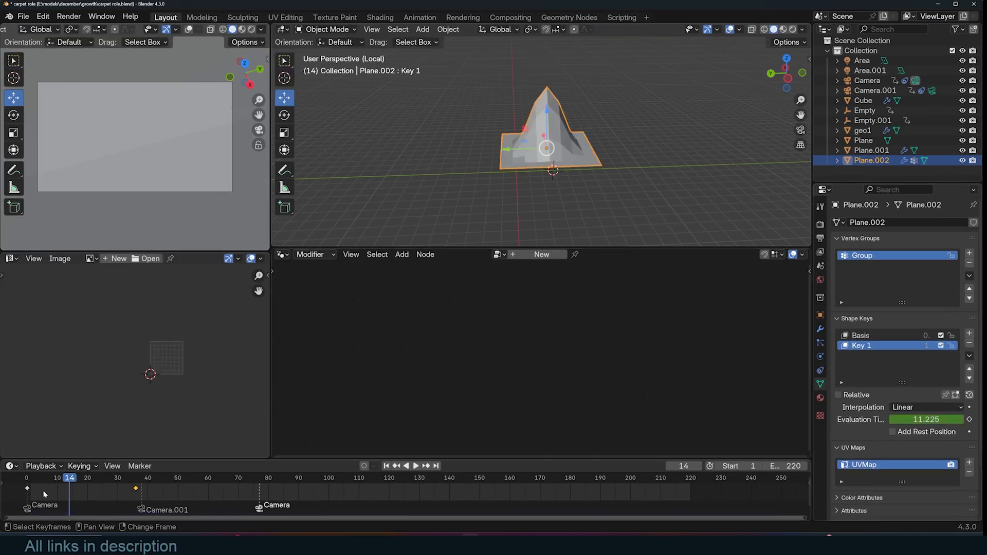
Step: Rewind the timeline to frame 0 and replay the fully pinned cloth simulation
{"action": "left_click_drag", "start_coordinate": [45, 481], "coordinate": [30, 483]}
{"action": "key", "text": "space"}
{"action": "key", "text": "Escape"}
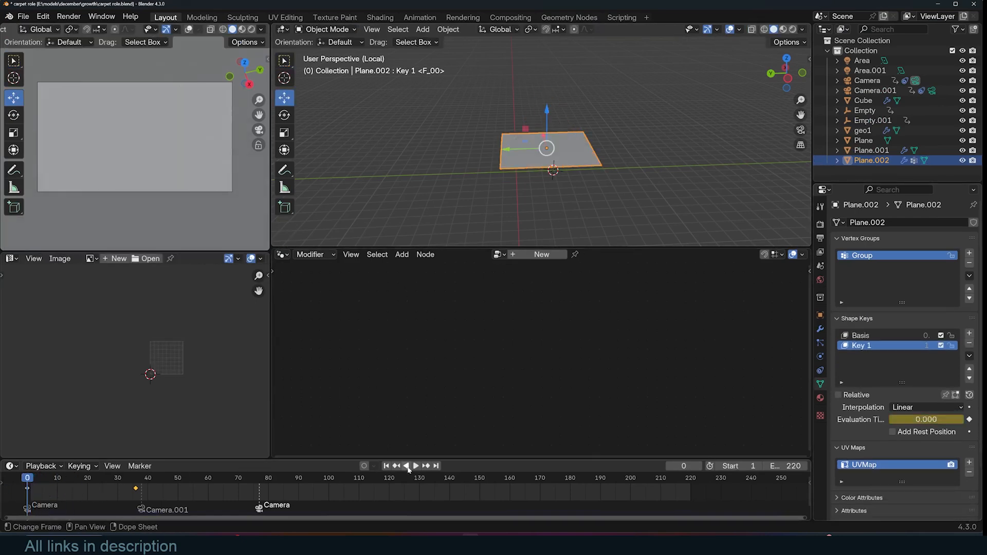
{"action": "key", "text": "space"}
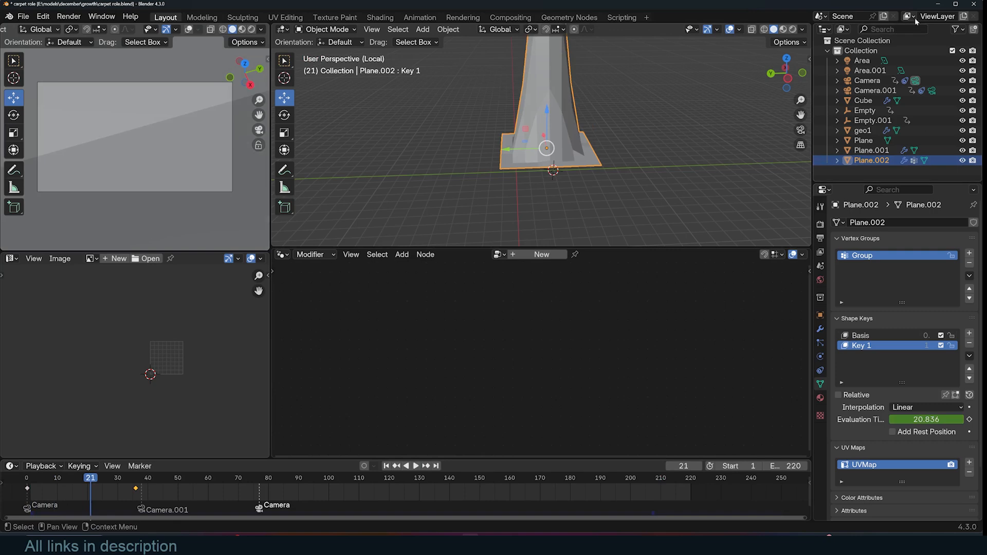
Step: Switch back to Houdini and display the vellumconstraints1 node
{"action": "left_click", "coordinate": [936, 5]}
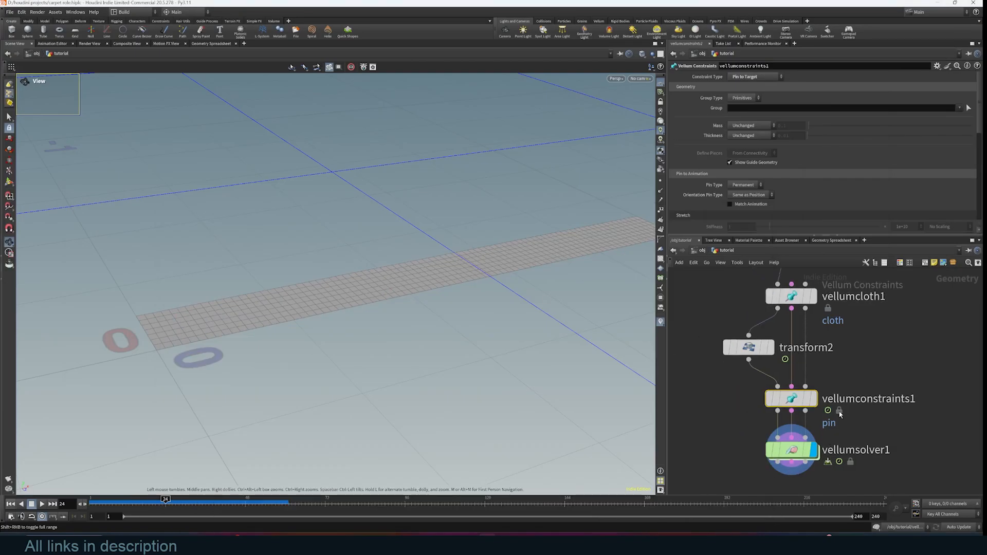
{"action": "left_click", "coordinate": [814, 400]}
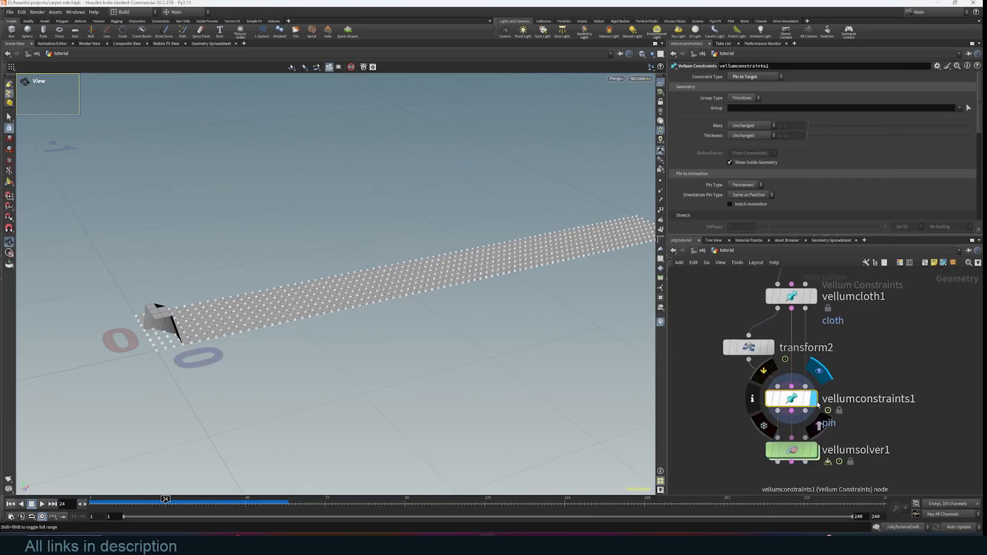
Step: Examine the raised carpet corner and its pin guide points, and show the transform2 parameters
{"action": "scroll", "coordinate": [412, 253], "scroll_direction": "up", "scroll_amount": 6}
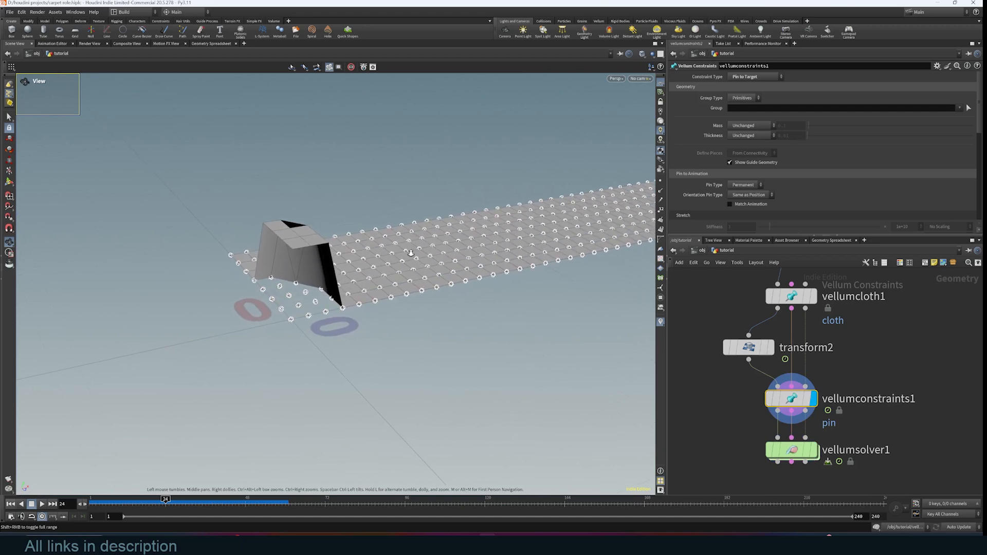
{"action": "left_click_drag", "start_coordinate": [412, 253], "coordinate": [237, 230]}
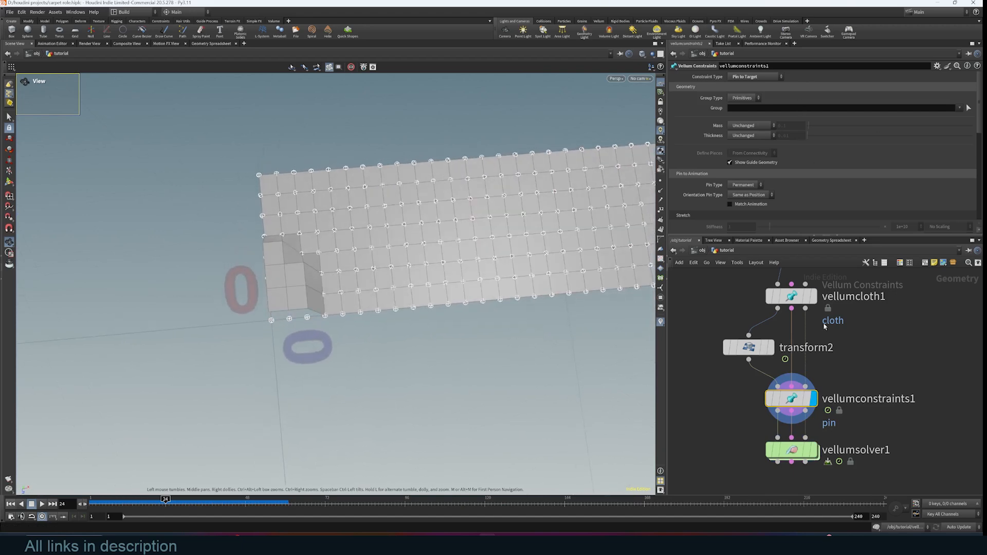
{"action": "left_click", "coordinate": [751, 347]}
{"action": "middle_click_drag", "start_coordinate": [730, 330], "coordinate": [727, 362]}
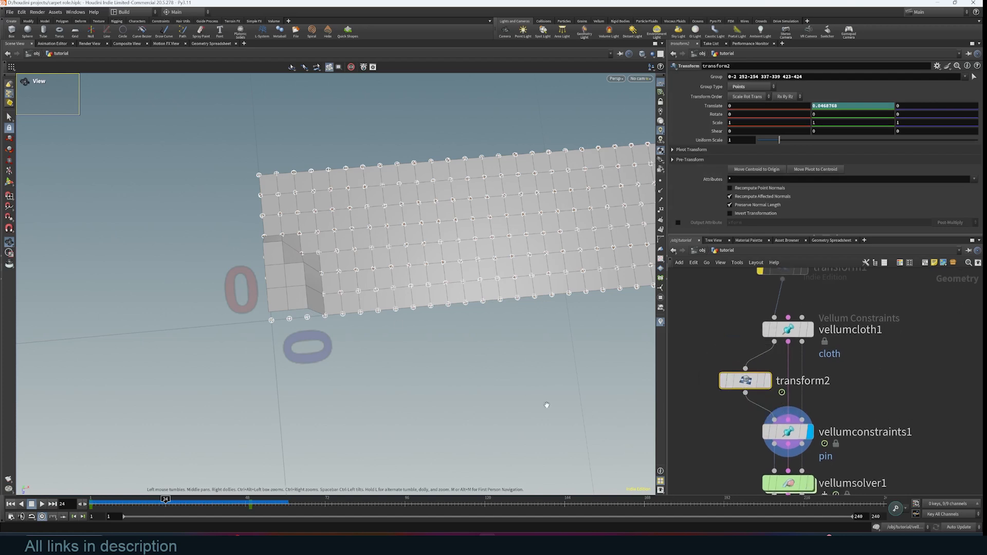
Step: Insert a Group node between transform1 and vellumcloth1 and display it
{"action": "middle_click_drag", "start_coordinate": [908, 415], "coordinate": [897, 503]}
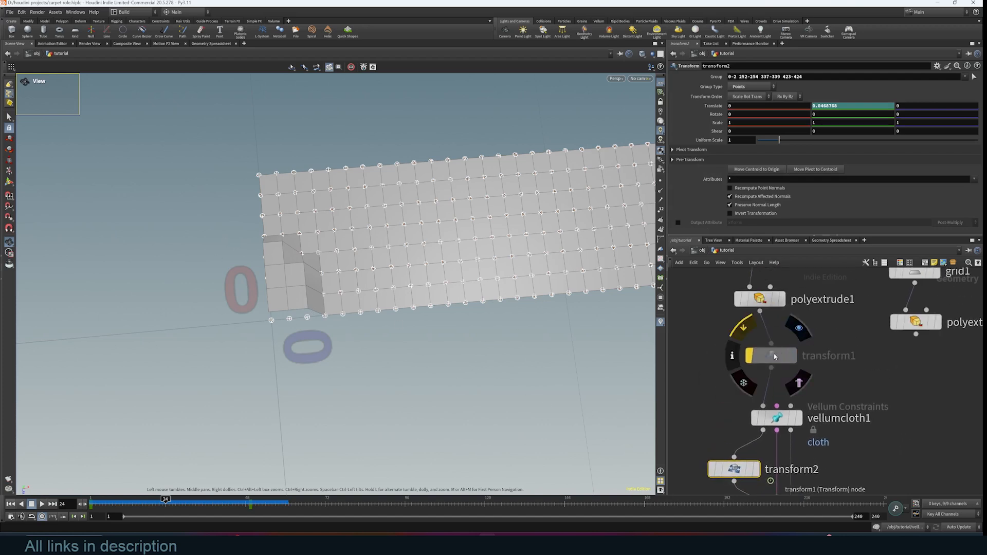
{"action": "left_click_drag", "start_coordinate": [794, 354], "coordinate": [782, 336]}
{"action": "middle_click_drag", "start_coordinate": [815, 366], "coordinate": [824, 344]}
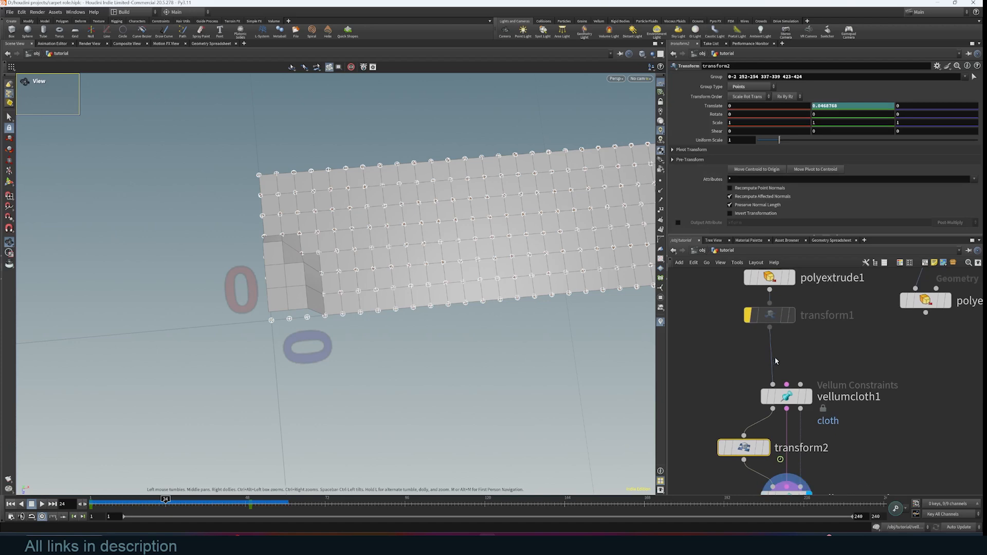
{"action": "key", "text": "Tab"}
{"action": "type", "text": "group"}
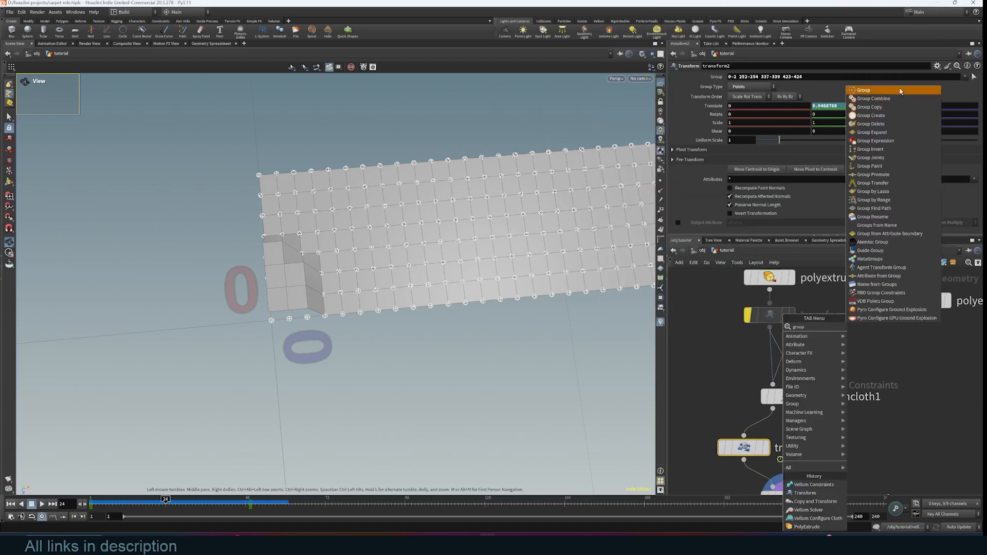
{"action": "left_click", "coordinate": [899, 90]}
{"action": "left_click", "coordinate": [806, 367]}
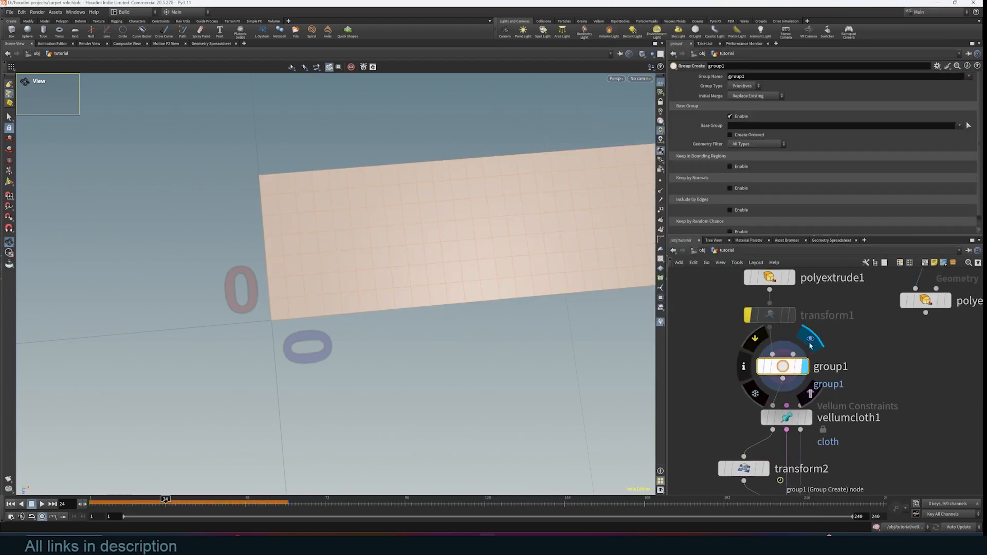
Step: Name the new group pin and set its group type to Points
{"action": "double_click", "coordinate": [755, 77]}
{"action": "type", "text": "pin"}
{"action": "left_click", "coordinate": [744, 85]}
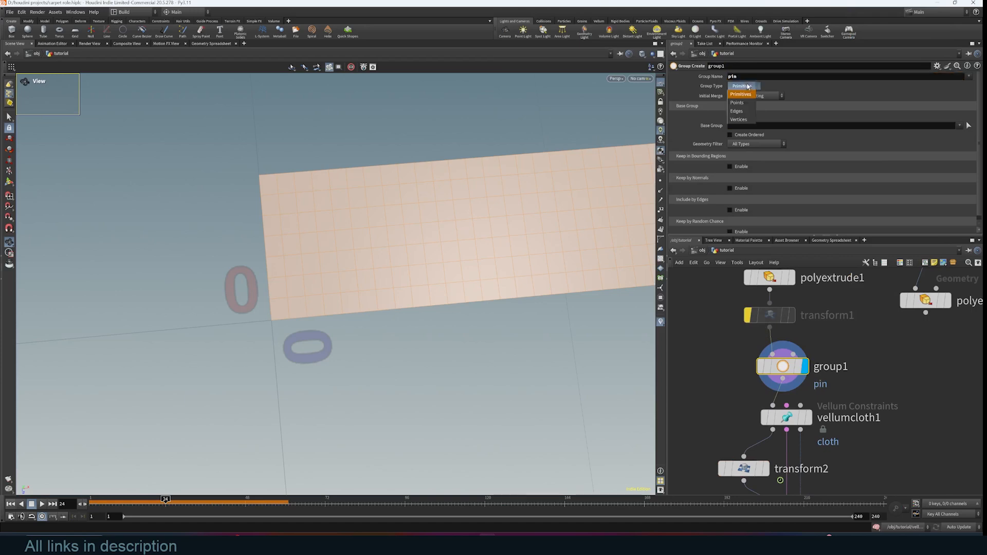
{"action": "left_click", "coordinate": [747, 103]}
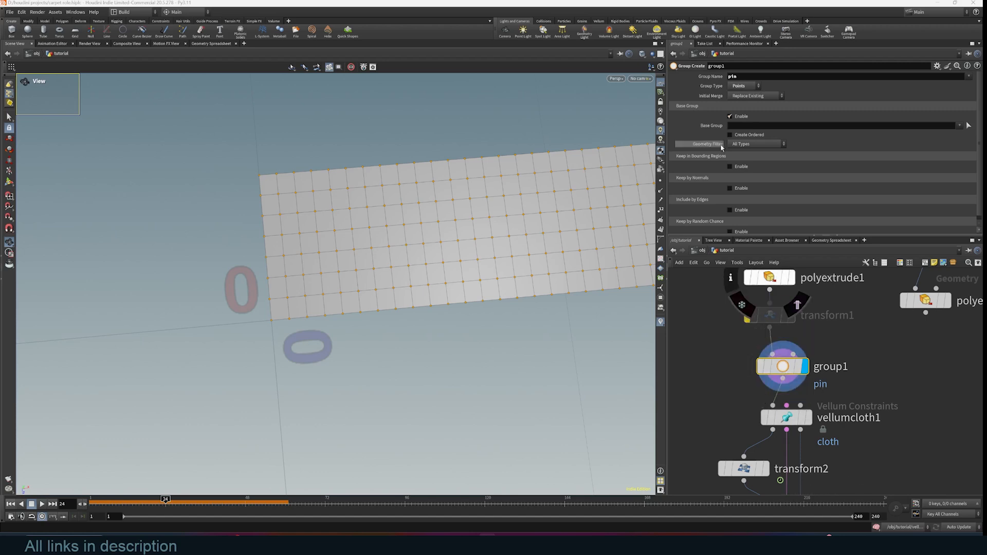
Step: Pick the carpet's corner points 0-2, 251-254, 336-339, 421-424 and 506-509 as the base group of the pin group
{"action": "scroll", "coordinate": [829, 180], "scroll_direction": "down", "scroll_amount": 1}
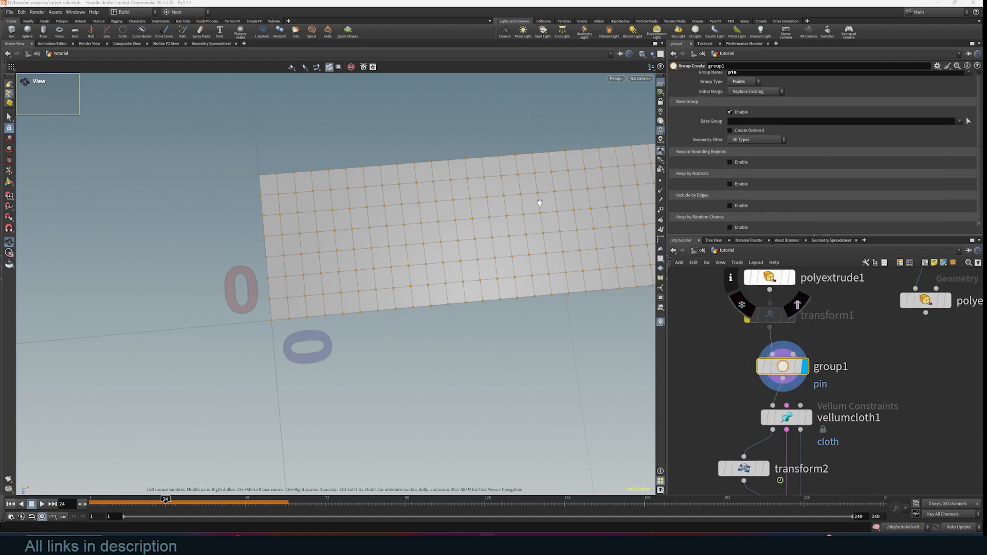
{"action": "scroll", "coordinate": [535, 205], "scroll_direction": "down", "scroll_amount": 3}
{"action": "middle_click_drag", "start_coordinate": [535, 201], "coordinate": [457, 242]}
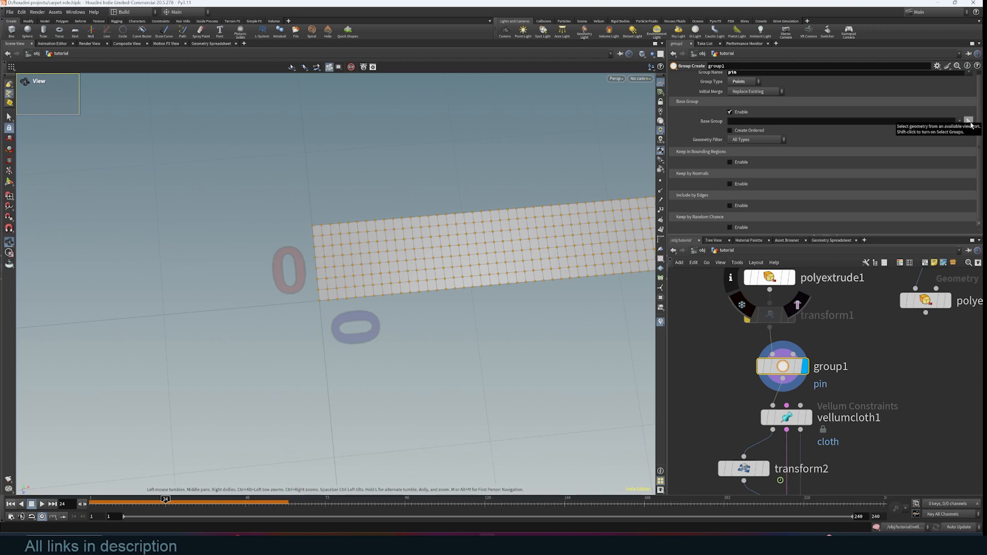
{"action": "left_click", "coordinate": [969, 121]}
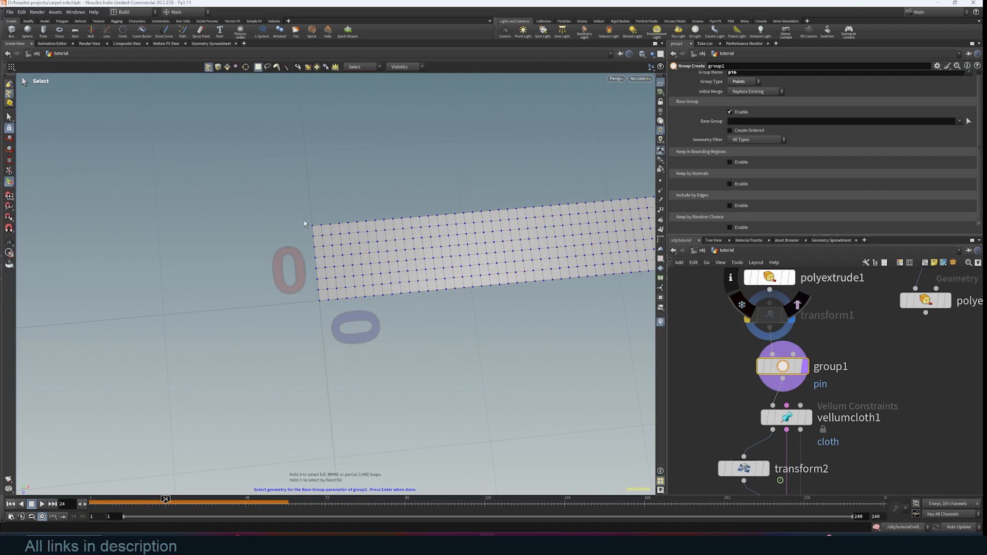
{"action": "left_click_drag", "start_coordinate": [293, 269], "coordinate": [347, 309]}
{"action": "key", "text": "Return"}
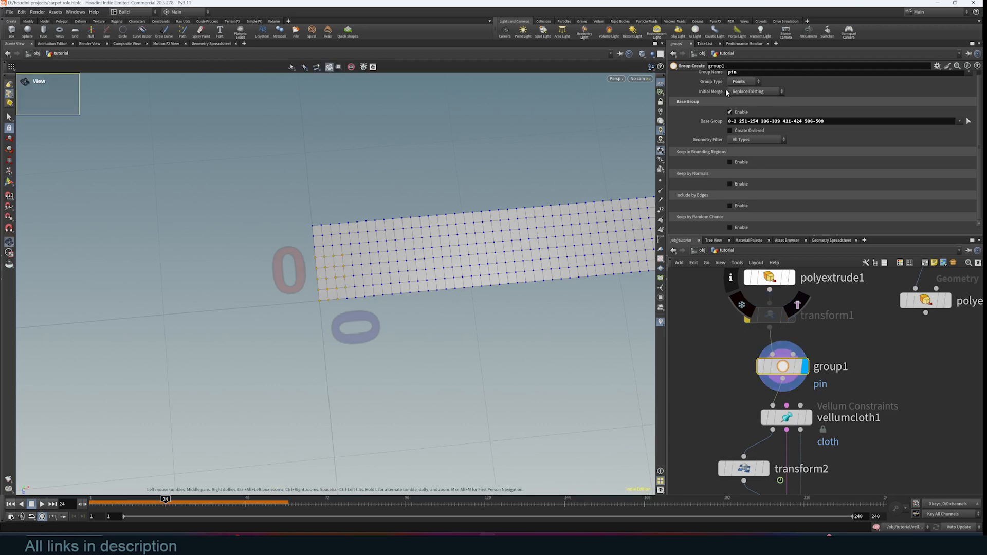
{"action": "scroll", "coordinate": [709, 124], "scroll_direction": "up", "scroll_amount": 1}
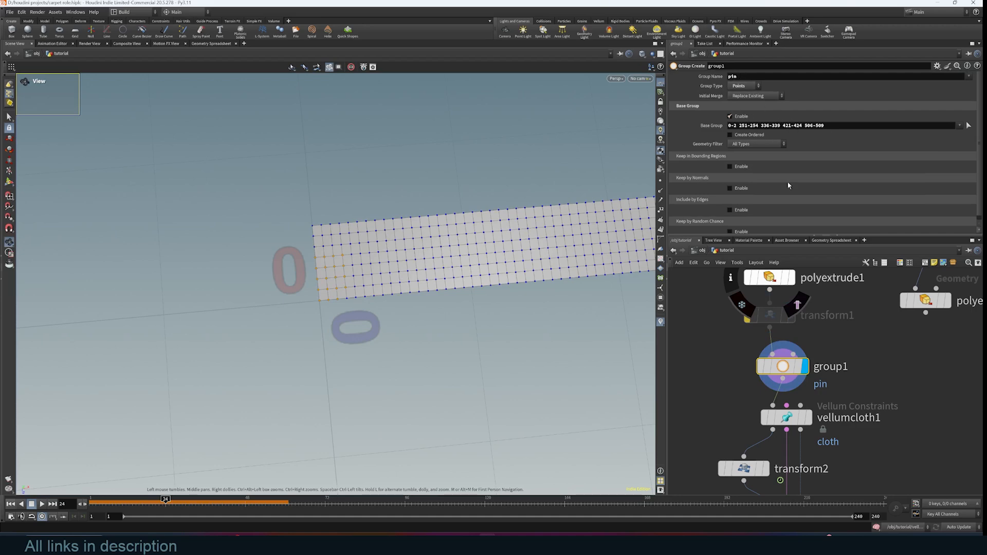
Step: Limit vellumconstraints1 to the pin group, with its group type set to Points
{"action": "scroll", "coordinate": [859, 378], "scroll_direction": "down", "scroll_amount": 4}
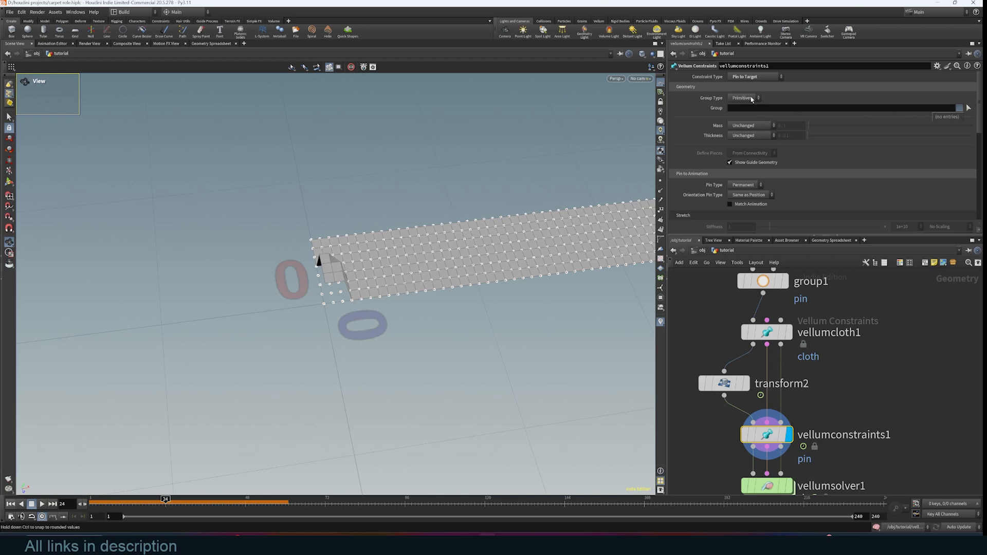
{"action": "left_click", "coordinate": [744, 100]}
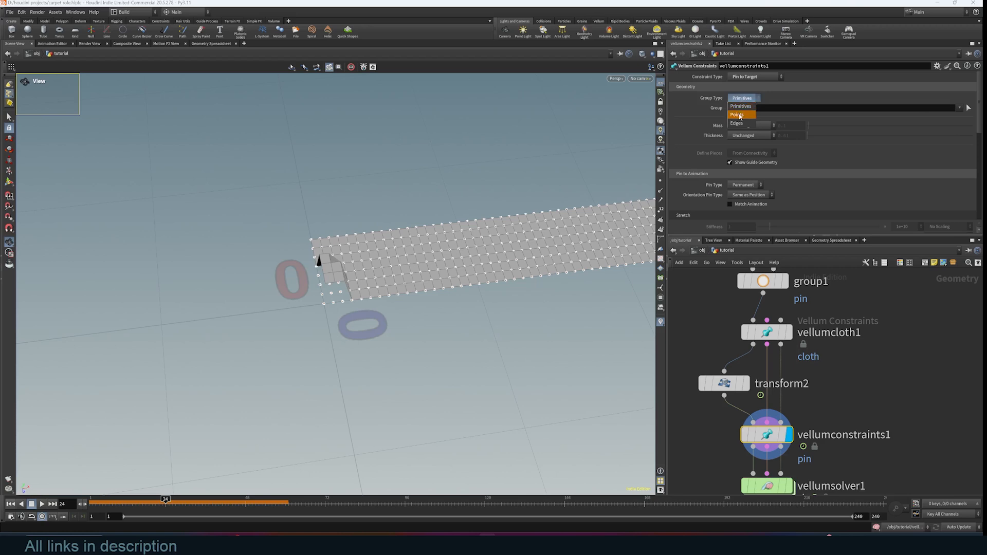
{"action": "left_click", "coordinate": [741, 108]}
{"action": "left_click", "coordinate": [962, 117]}
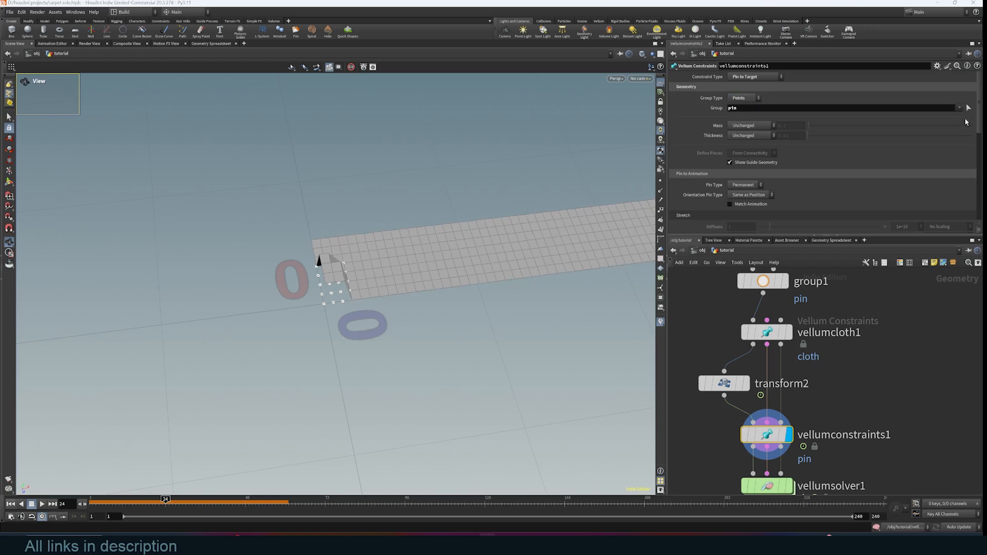
{"action": "left_click_drag", "start_coordinate": [432, 309], "coordinate": [397, 279]}
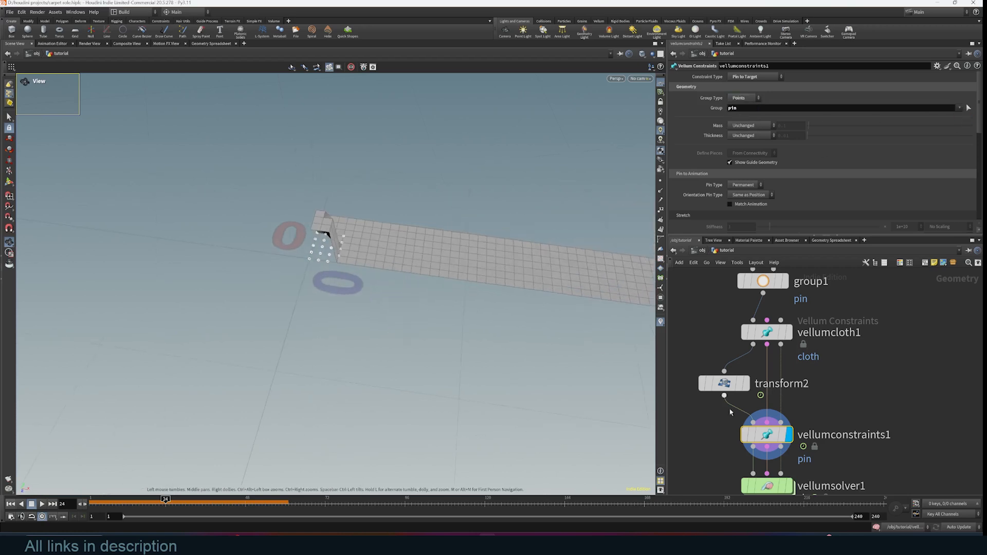
Step: Display vellumsolver1, play the simulation, and rewind to frame 1
{"action": "middle_click_drag", "start_coordinate": [730, 411], "coordinate": [726, 343]}
{"action": "left_click", "coordinate": [784, 418]}
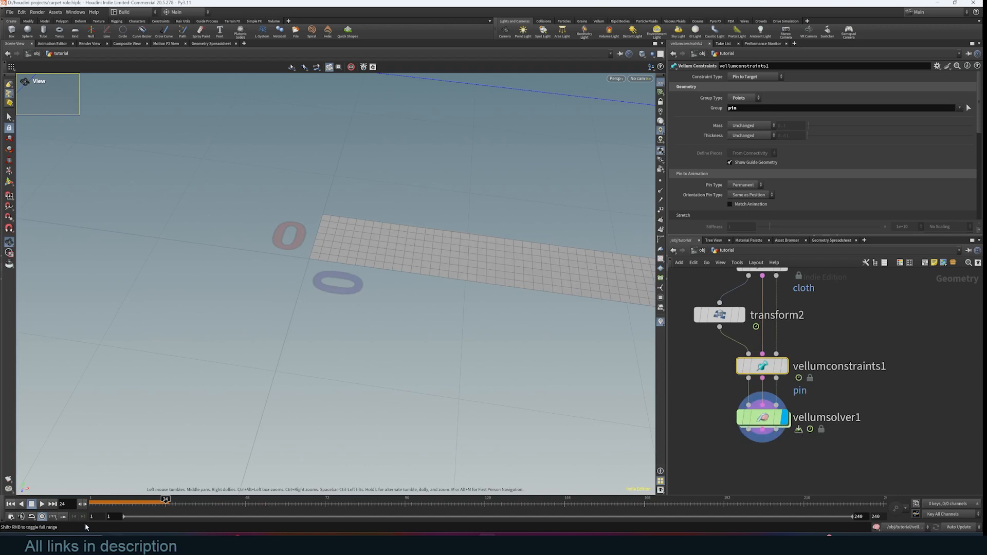
{"action": "left_click", "coordinate": [43, 504]}
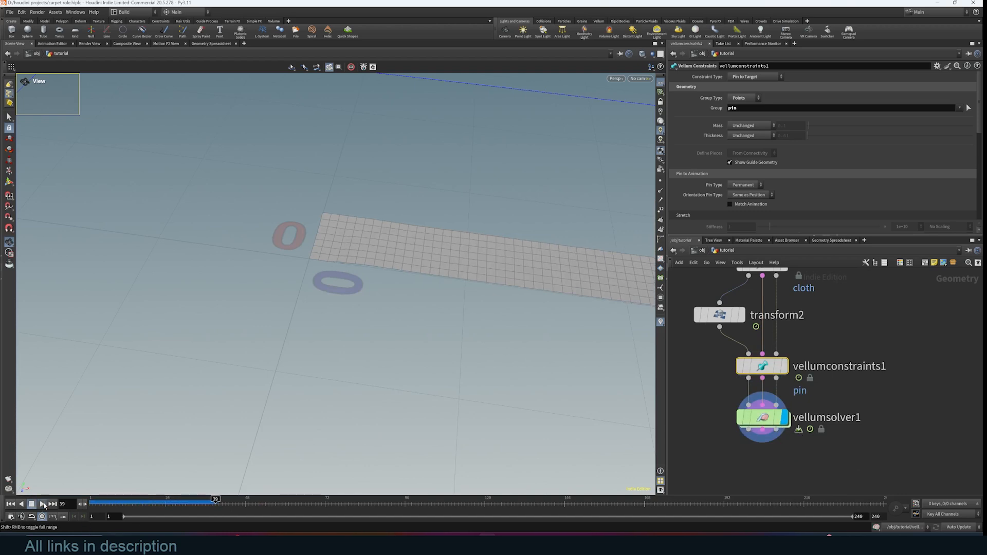
{"action": "left_click", "coordinate": [11, 505]}
Step: Disable the Ground Position on vellumsolver1 and replay the simulation, returning to frame 1
{"action": "left_click", "coordinate": [766, 427]}
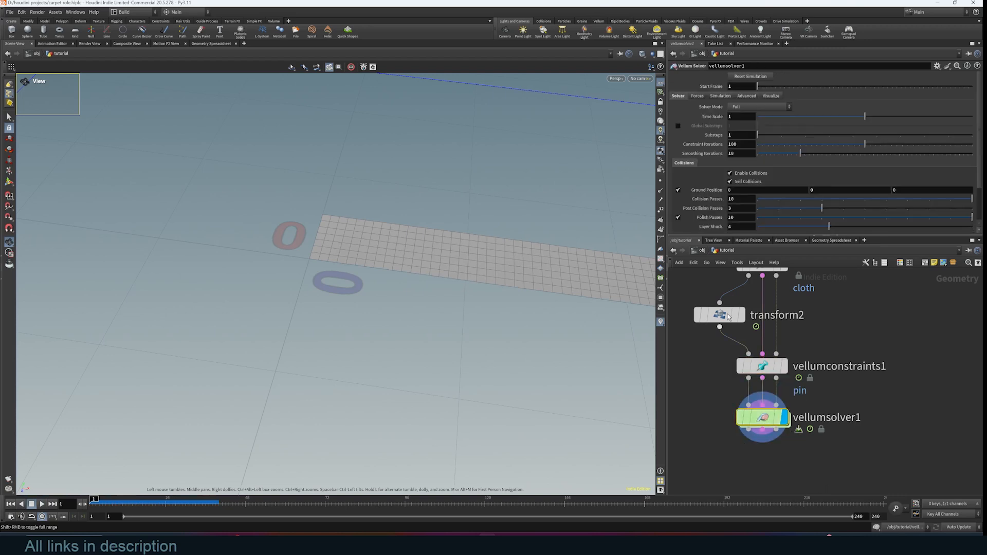
{"action": "left_click", "coordinate": [679, 192]}
{"action": "left_click_drag", "start_coordinate": [479, 258], "coordinate": [621, 235]}
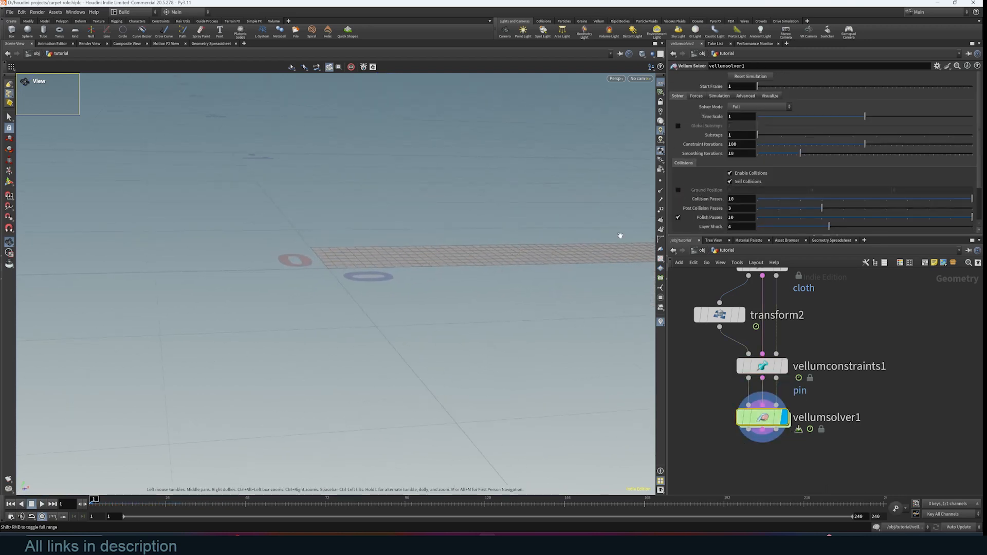
{"action": "left_click", "coordinate": [43, 505]}
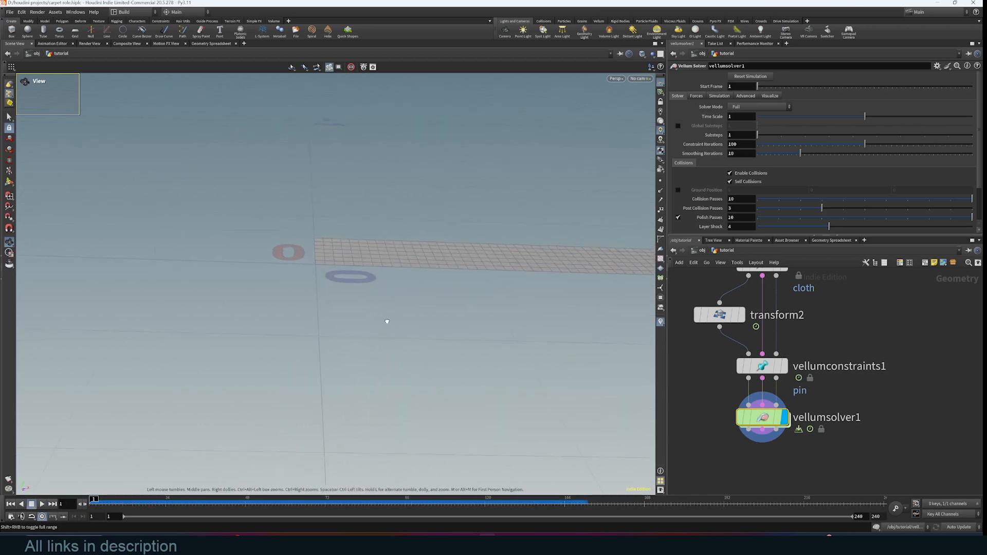
{"action": "left_click_drag", "start_coordinate": [386, 322], "coordinate": [478, 315]}
Step: Preview the transform2 animation, and enable Match Animation on vellumconstraints1 with that node displayed
{"action": "middle_click_drag", "start_coordinate": [855, 323], "coordinate": [847, 357]}
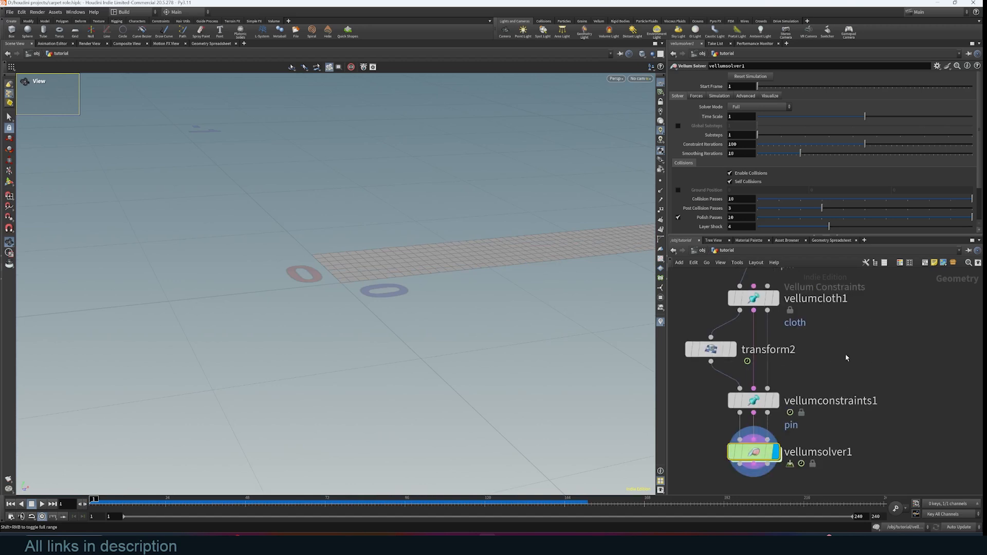
{"action": "left_click", "coordinate": [735, 349]}
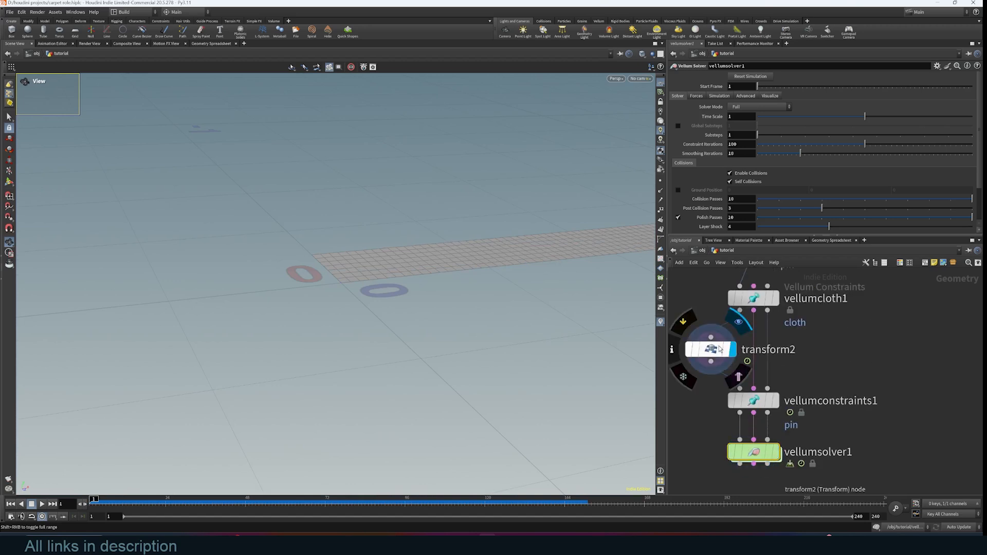
{"action": "left_click_drag", "start_coordinate": [93, 499], "coordinate": [72, 505]}
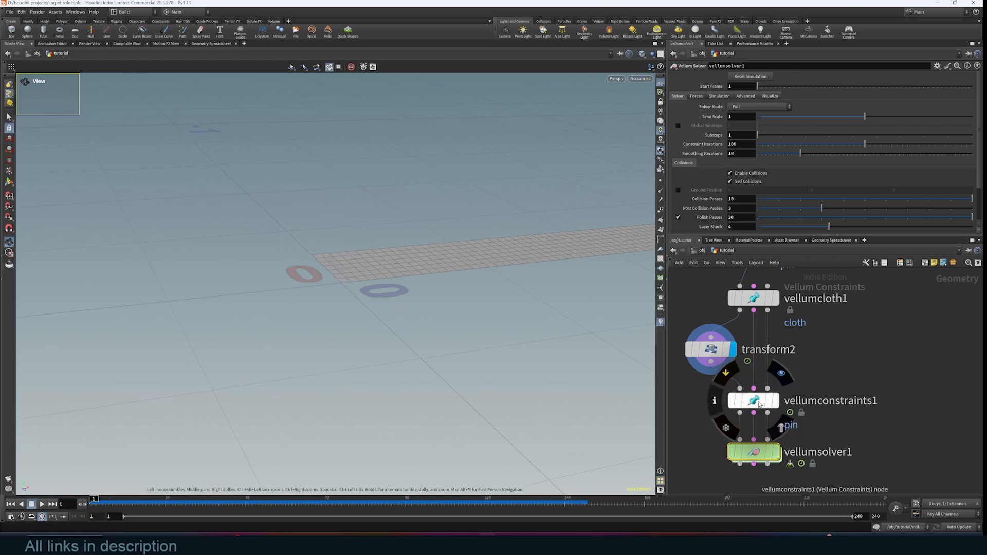
{"action": "left_click", "coordinate": [754, 401]}
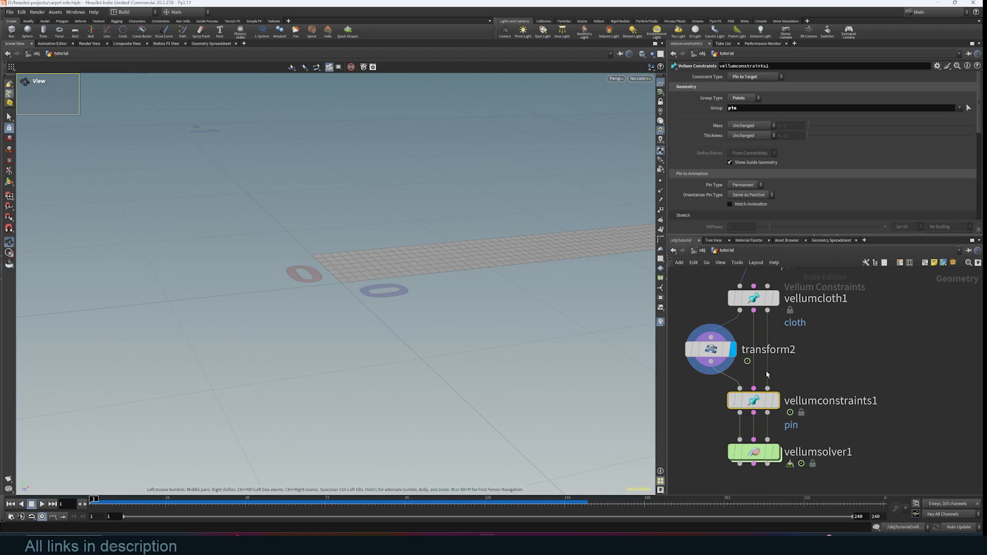
{"action": "left_click", "coordinate": [776, 401]}
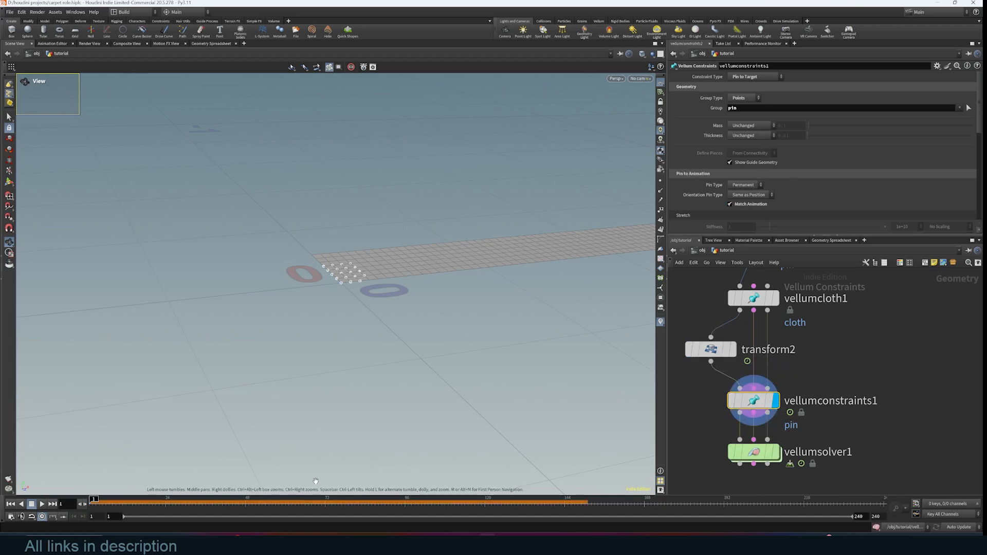
Step: Display vellumsolver1 and play the simulation with the animated pin, ending back at frame 1
{"action": "left_click", "coordinate": [776, 452]}
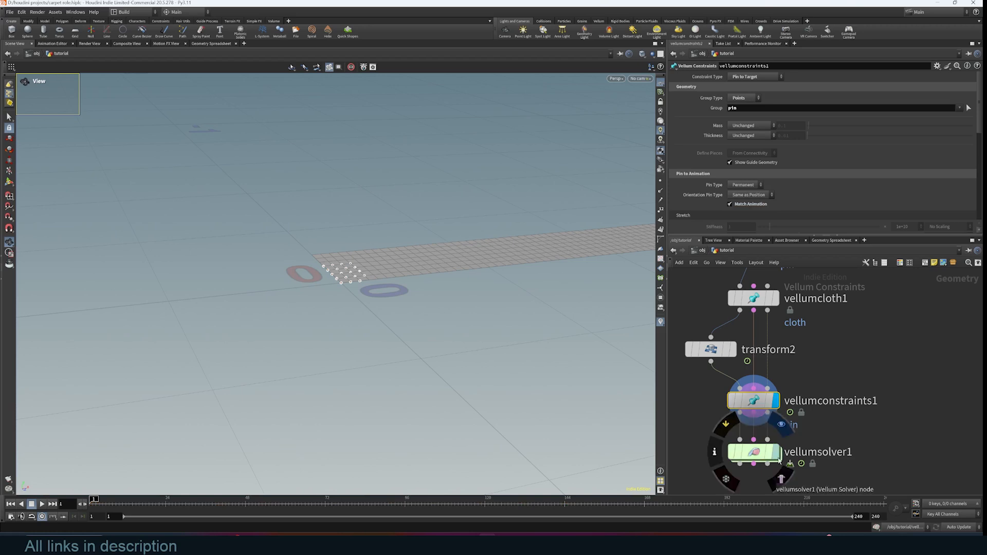
{"action": "left_click", "coordinate": [43, 504]}
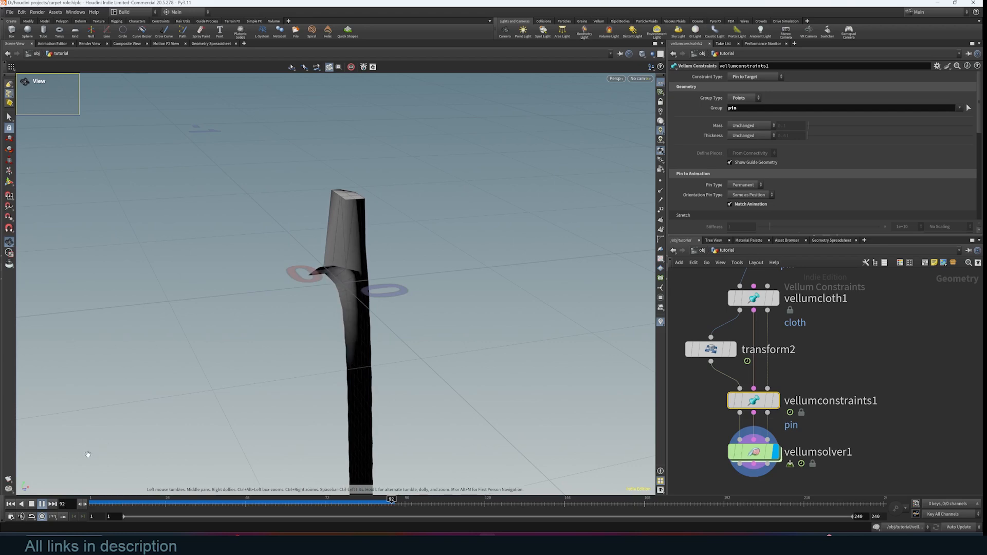
{"action": "left_click", "coordinate": [31, 504]}
Step: Replace the point list in transform2's group with pin and replay the simulation
{"action": "left_click", "coordinate": [712, 350]}
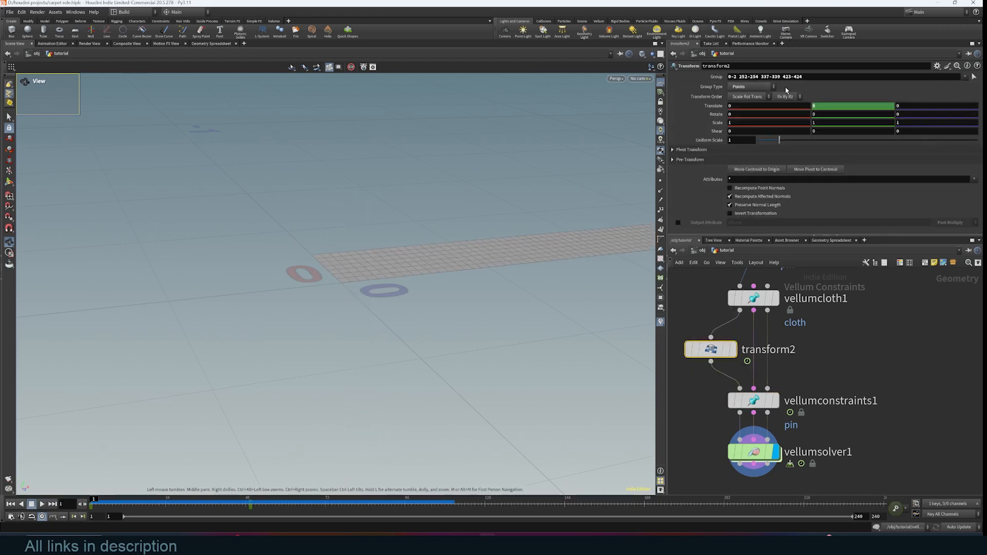
{"action": "left_click", "coordinate": [969, 86]}
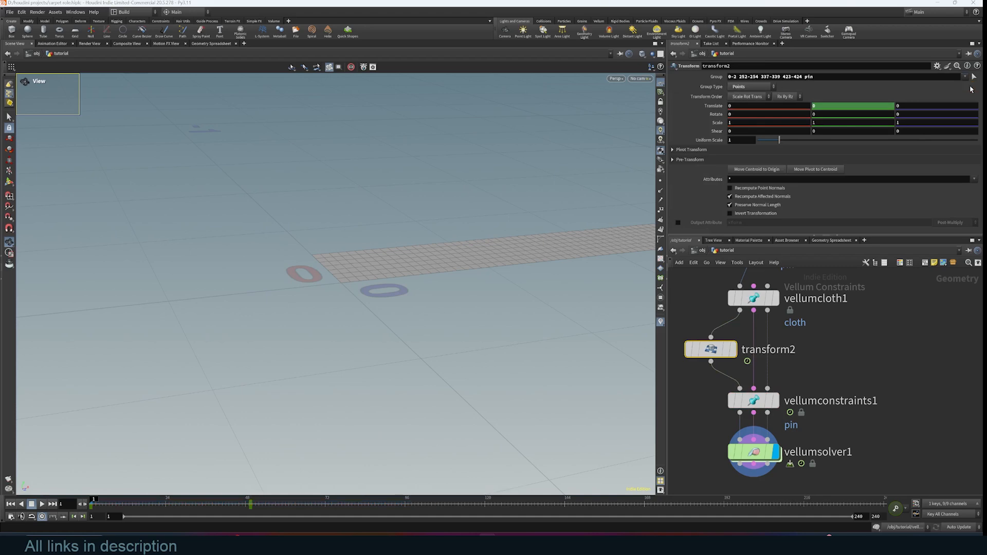
{"action": "left_click_drag", "start_coordinate": [804, 77], "coordinate": [729, 77]}
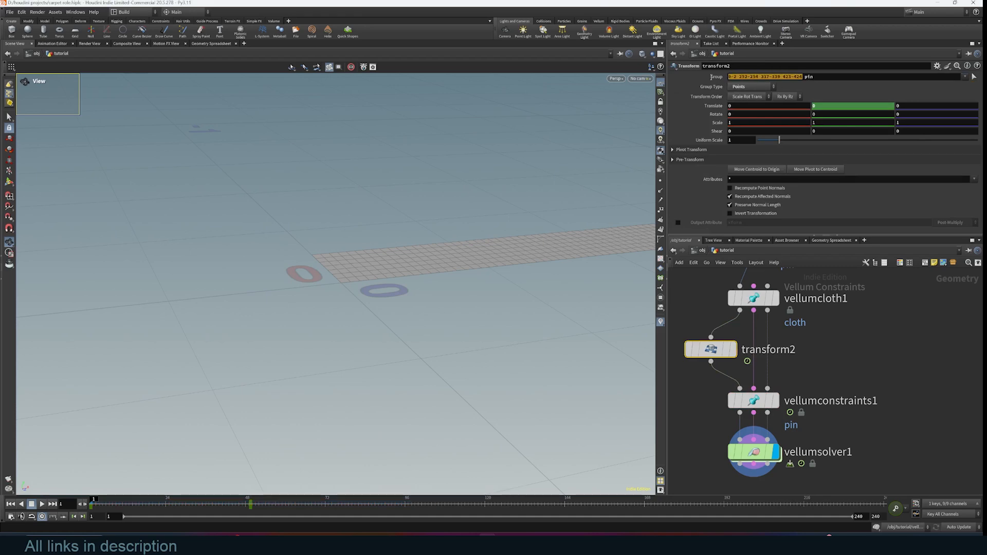
{"action": "key", "text": "BackSpace"}
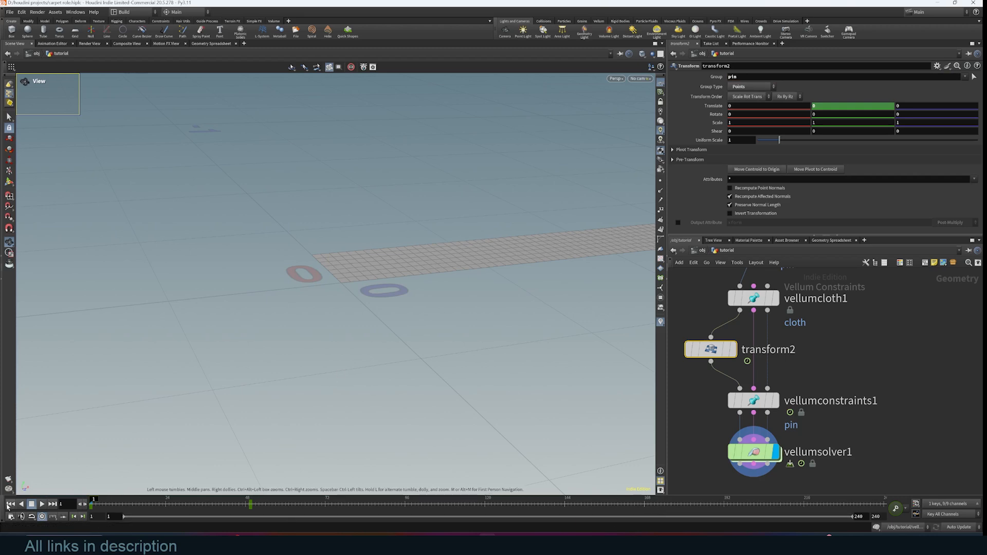
{"action": "left_click", "coordinate": [42, 505]}
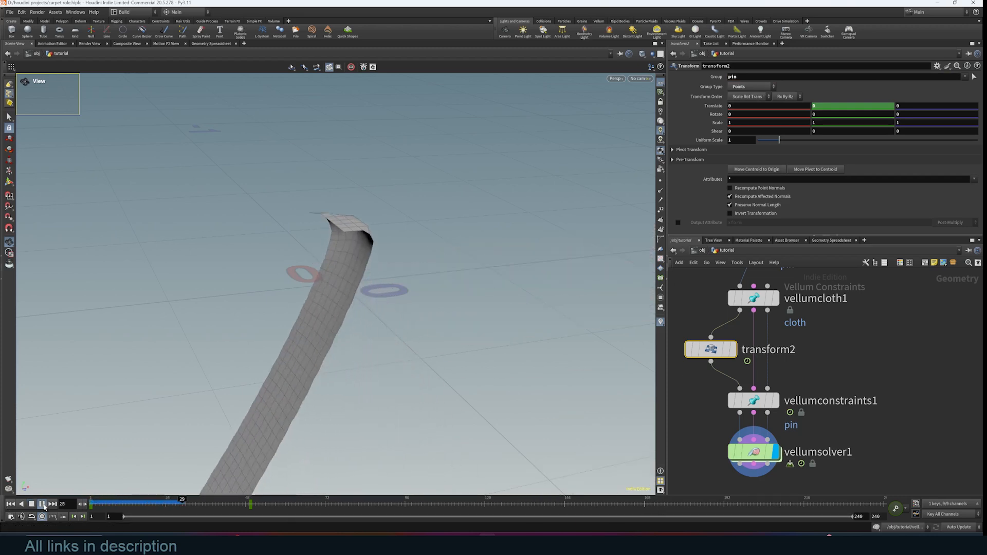
Step: Finish watching the simulation, return to frame 1 and delete the transform2 node
{"action": "right_click_drag", "start_coordinate": [514, 236], "coordinate": [322, 311]}
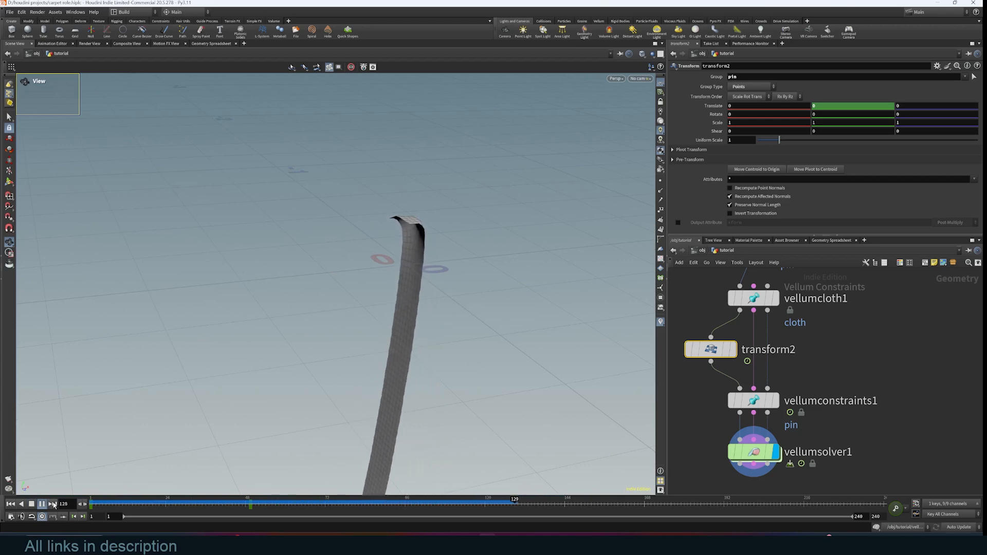
{"action": "left_click", "coordinate": [40, 506]}
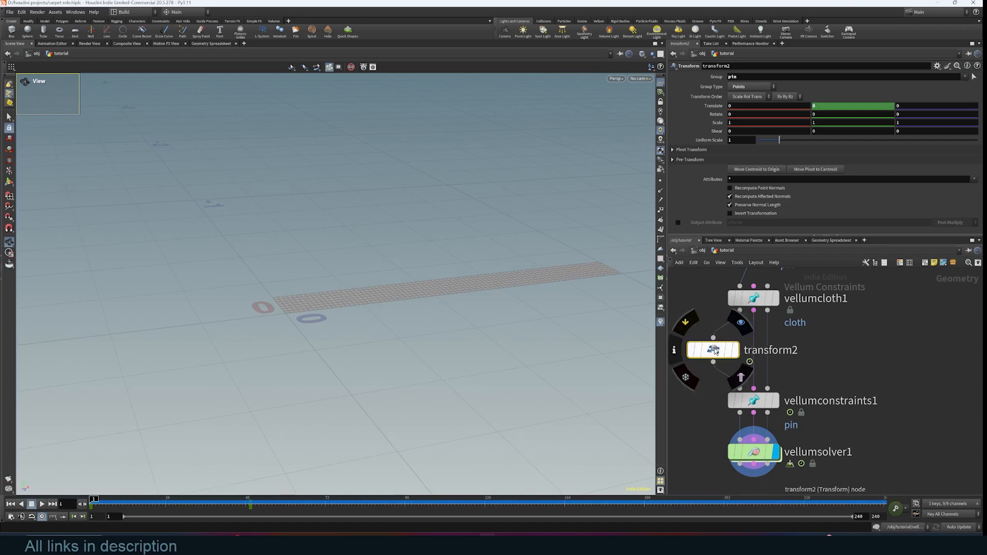
{"action": "key", "text": "Delete"}
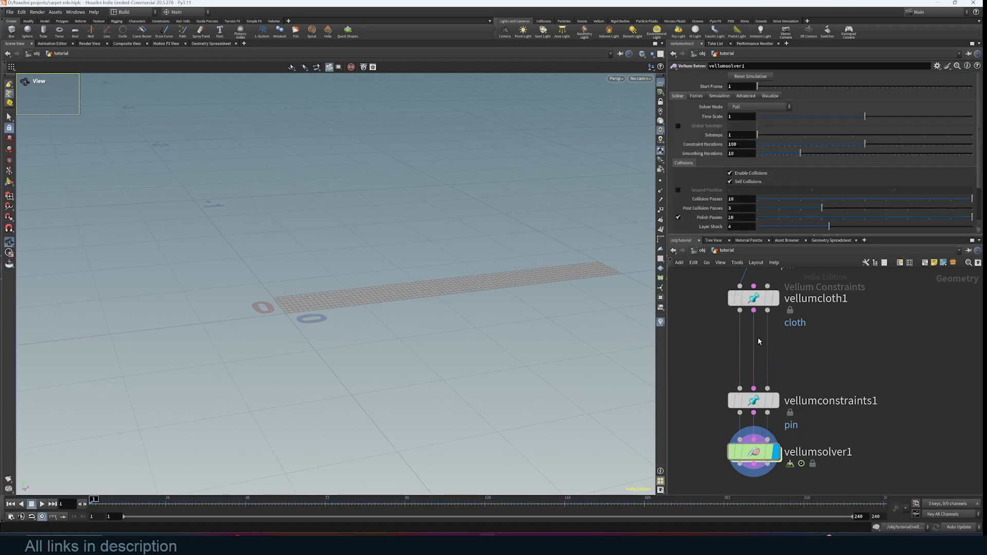
Step: Insert a Bend node between the first output of vellumcloth1 and the first input of vellumconstraints1, and display it
{"action": "middle_click_drag", "start_coordinate": [758, 338], "coordinate": [786, 344]}
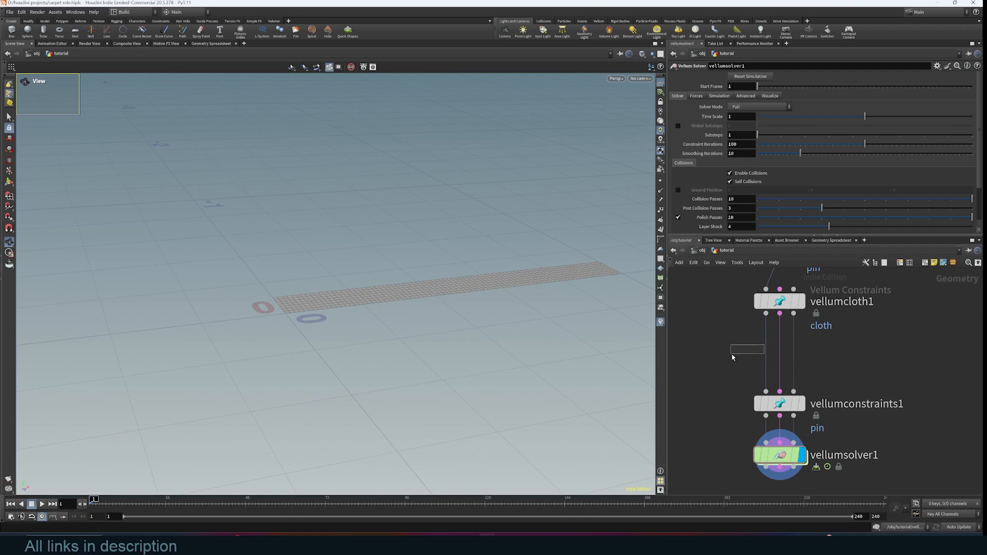
{"action": "left_click_drag", "start_coordinate": [767, 354], "coordinate": [745, 351]}
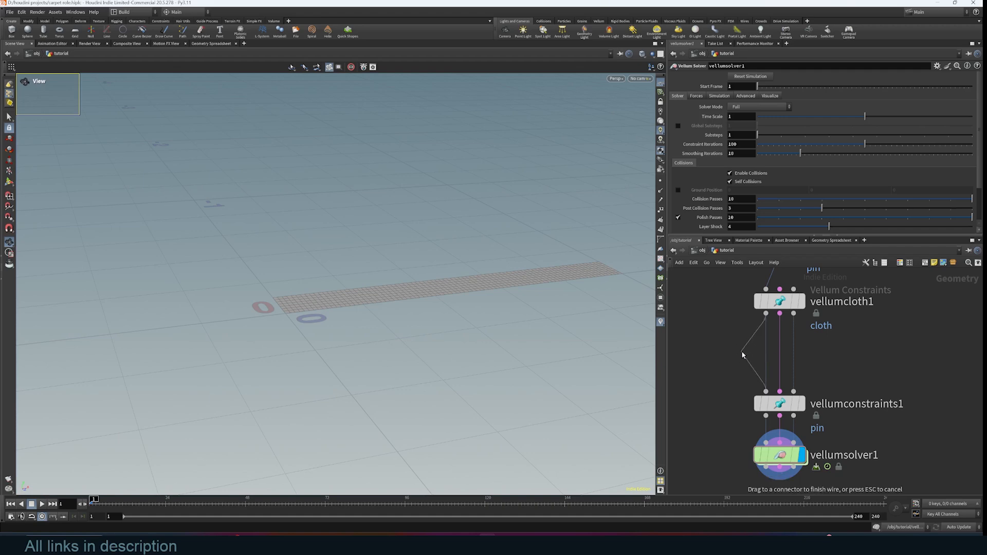
{"action": "key", "text": "Tab"}
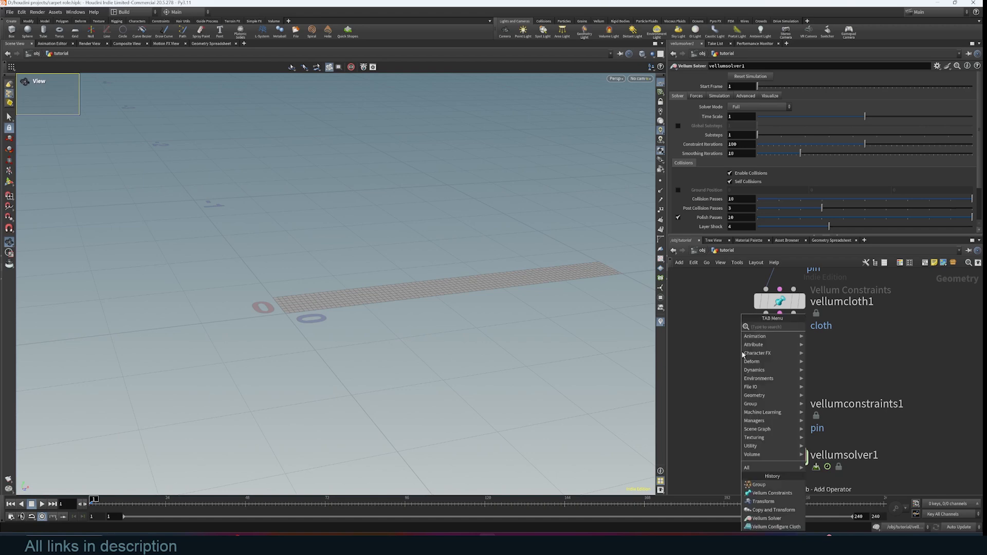
{"action": "type", "text": "ben"}
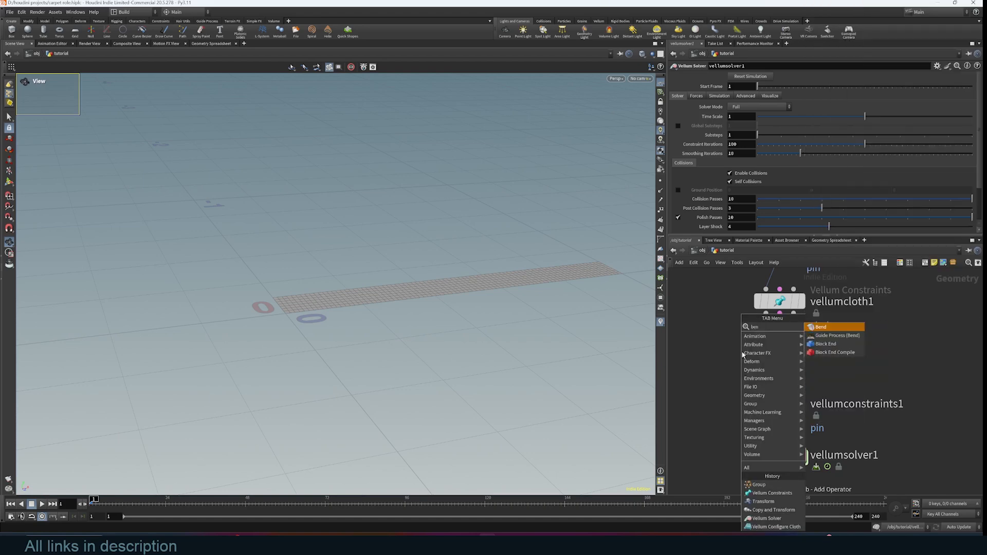
{"action": "key", "text": "Return"}
{"action": "left_click", "coordinate": [743, 353]}
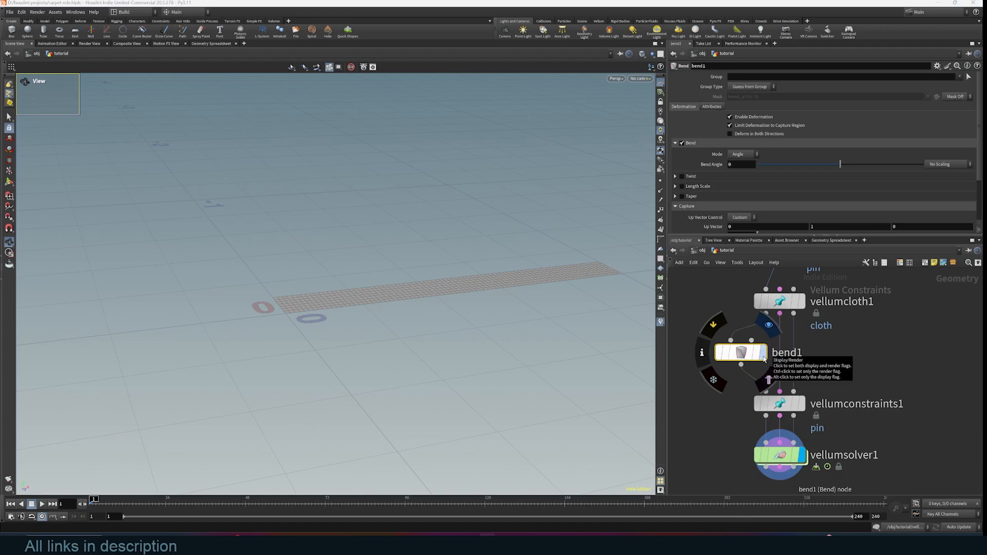
{"action": "left_click", "coordinate": [765, 359]}
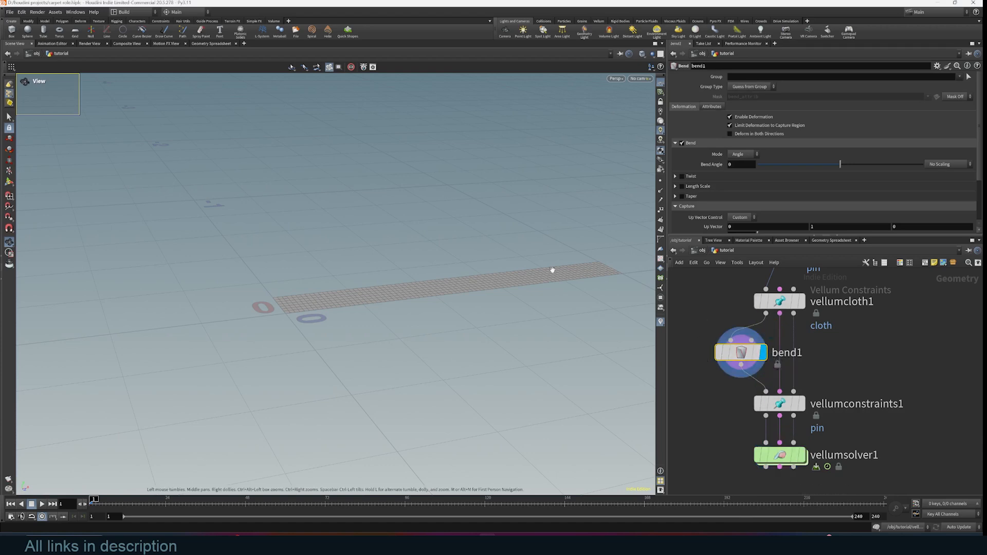
{"action": "left_click_drag", "start_coordinate": [551, 271], "coordinate": [546, 240]}
{"action": "right_click_drag", "start_coordinate": [547, 240], "coordinate": [533, 263]}
{"action": "mouse_move", "coordinate": [412, 270]}
{"action": "left_mouse_down"}
{"action": "mouse_move", "coordinate": [401, 280]}
{"action": "mouse_move", "coordinate": [397, 270]}
{"action": "left_mouse_up"}
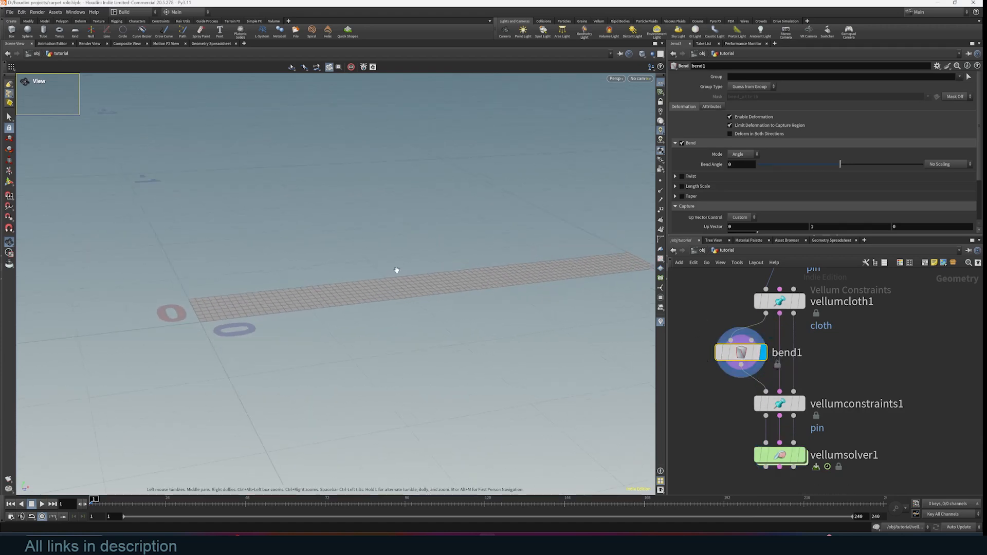
{"action": "mouse_move", "coordinate": [768, 343]}
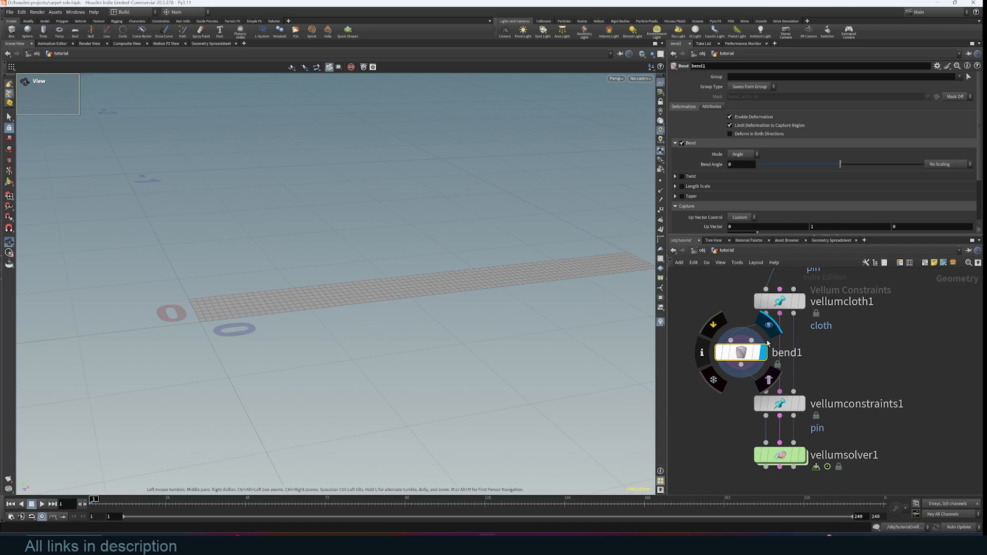
{"action": "left_click_drag", "start_coordinate": [307, 340], "coordinate": [323, 328]}
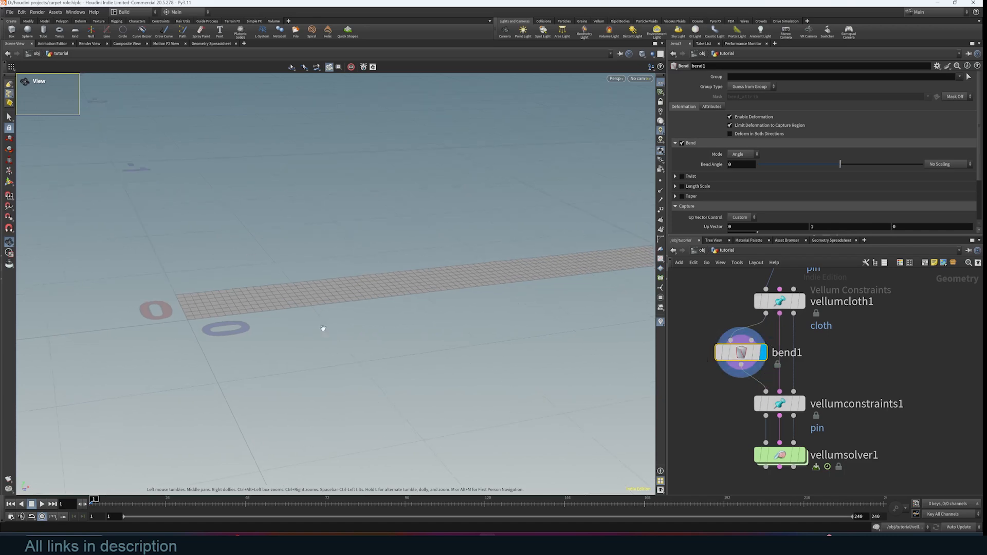
{"action": "left_click", "coordinate": [474, 534]}
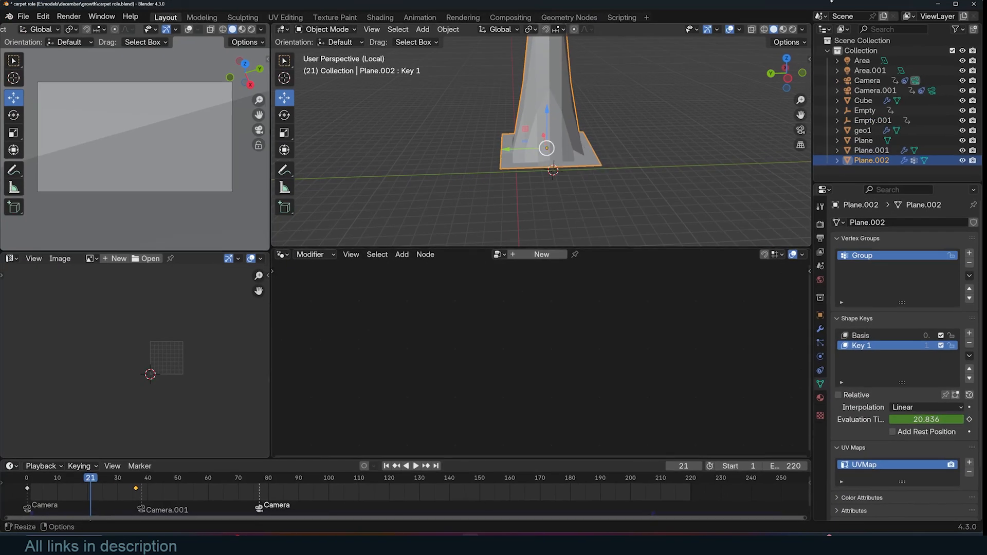
{"action": "left_click", "coordinate": [933, 6]}
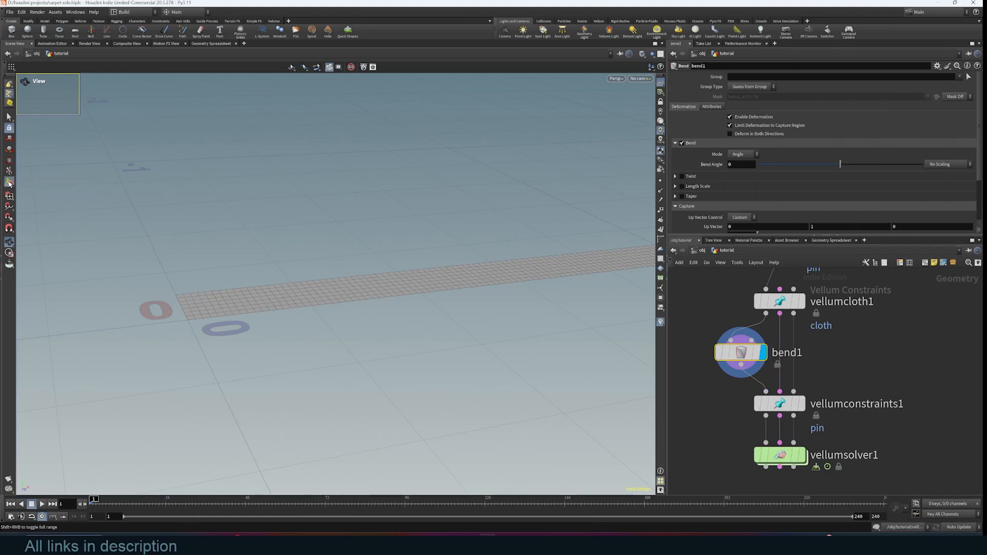
Step: Show the viewport handles of bend1 and raise its Bend Angle to about 340 degrees
{"action": "left_click", "coordinate": [9, 183]}
{"action": "scroll", "coordinate": [445, 270], "scroll_direction": "up", "scroll_amount": 2}
{"action": "right_click_drag", "start_coordinate": [444, 270], "coordinate": [229, 317], "text": "alt"}
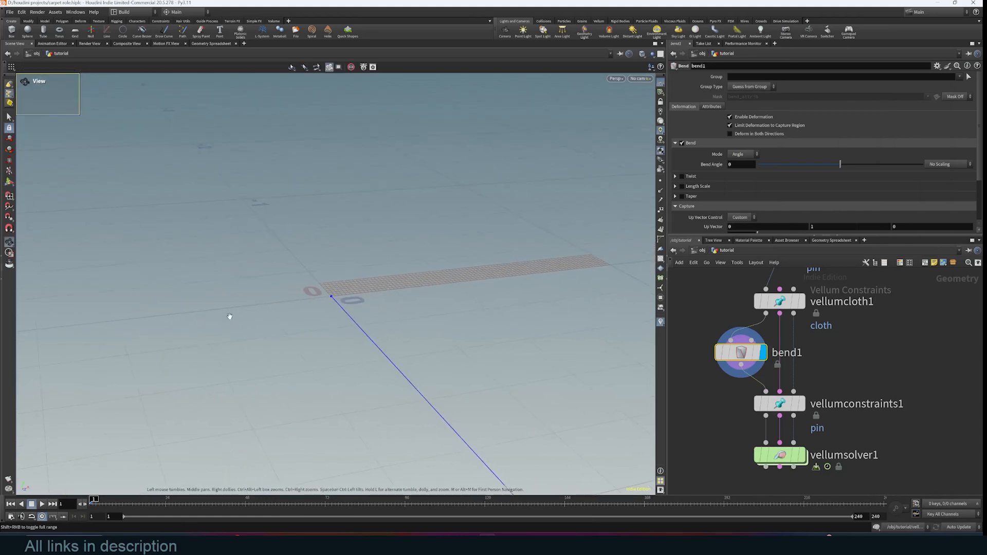
{"action": "left_click_drag", "start_coordinate": [230, 318], "coordinate": [359, 320], "text": "alt"}
{"action": "middle_click_drag", "start_coordinate": [359, 320], "coordinate": [210, 353], "text": "alt"}
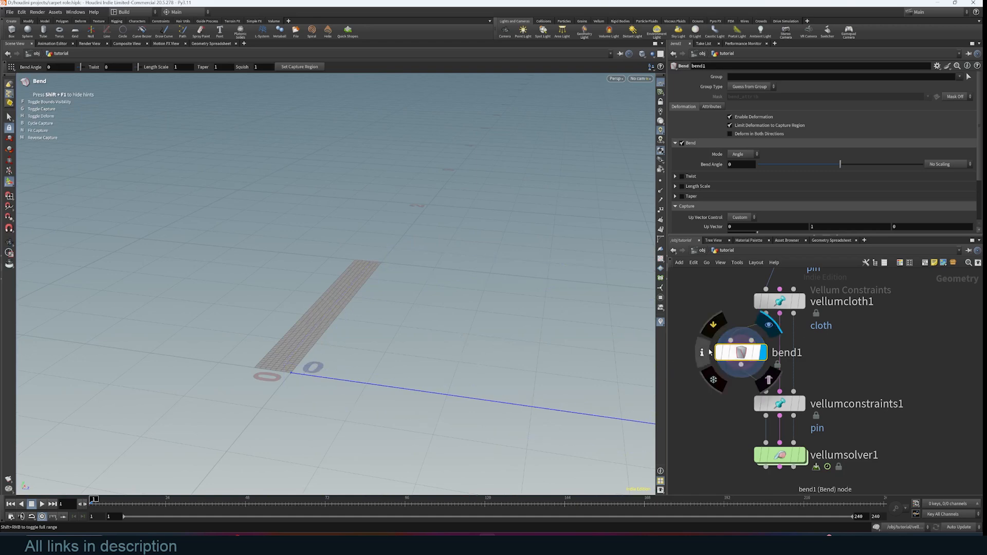
{"action": "right_click_drag", "start_coordinate": [510, 326], "coordinate": [490, 364], "text": "alt"}
{"action": "left_click_drag", "start_coordinate": [491, 364], "coordinate": [456, 353], "text": "alt"}
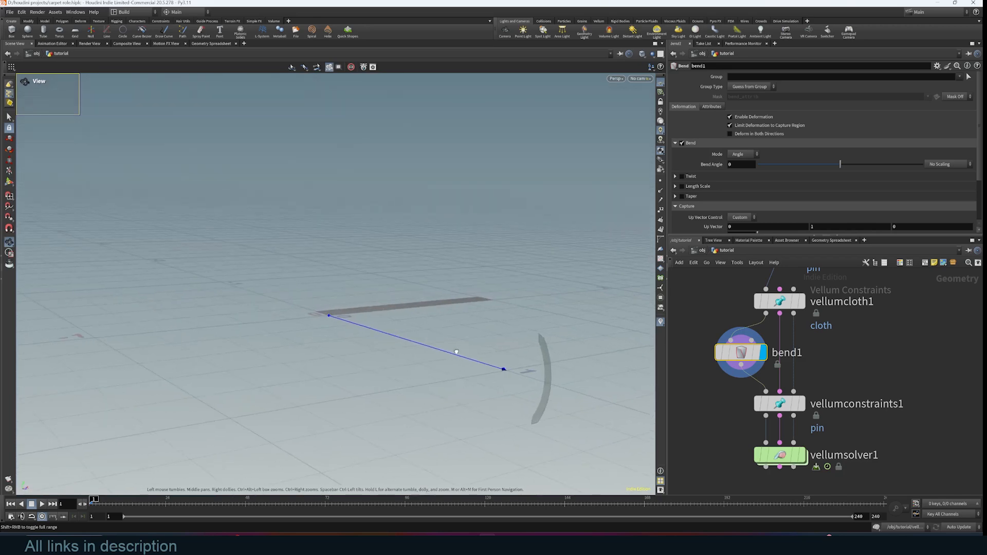
{"action": "left_click_drag", "start_coordinate": [548, 351], "coordinate": [457, 475]}
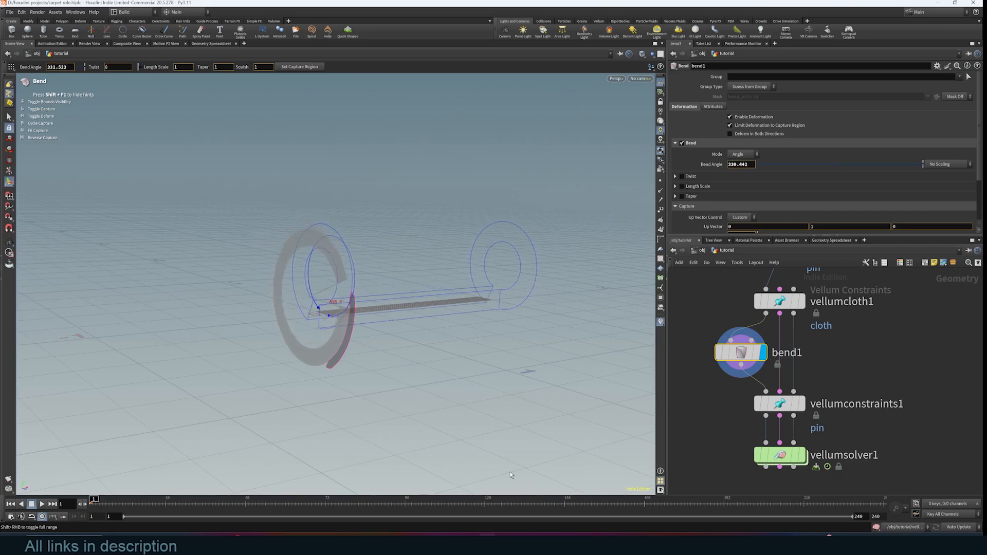
Step: Set the Capture Direction of bend1 to 1, 0, 0 so the bend follows the carpet's length
{"action": "left_click_drag", "start_coordinate": [569, 302], "coordinate": [479, 291], "text": "alt"}
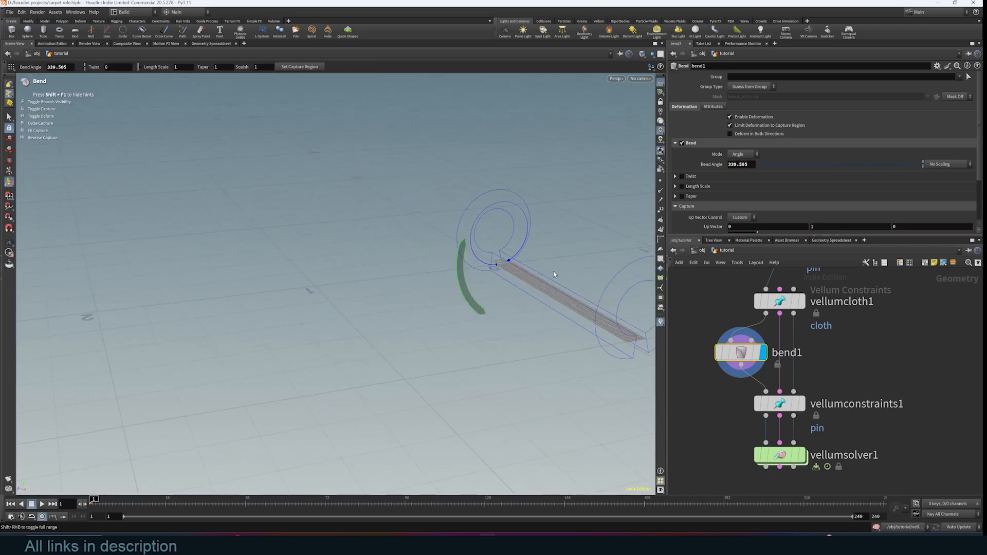
{"action": "middle_click_drag", "start_coordinate": [578, 254], "coordinate": [527, 270], "text": "alt"}
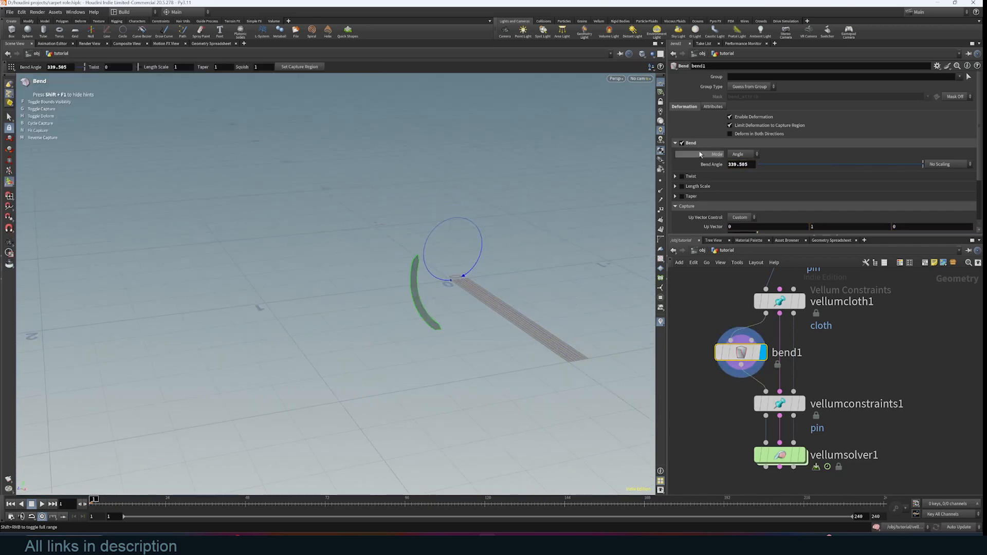
{"action": "scroll", "coordinate": [733, 190], "scroll_direction": "down", "scroll_amount": 5}
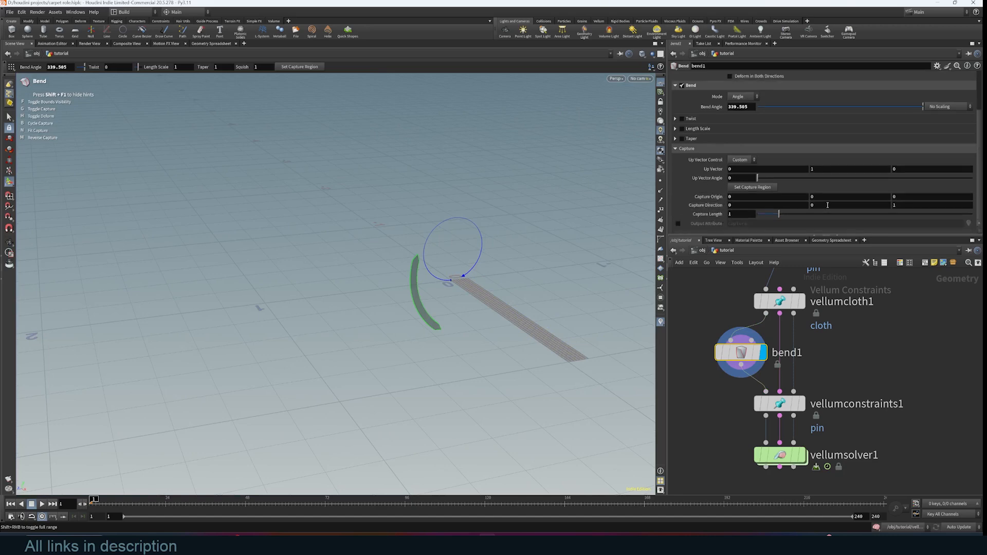
{"action": "type", "text": "1"}
{"action": "key", "text": "Return"}
{"action": "left_click_drag", "start_coordinate": [827, 205], "coordinate": [712, 205]}
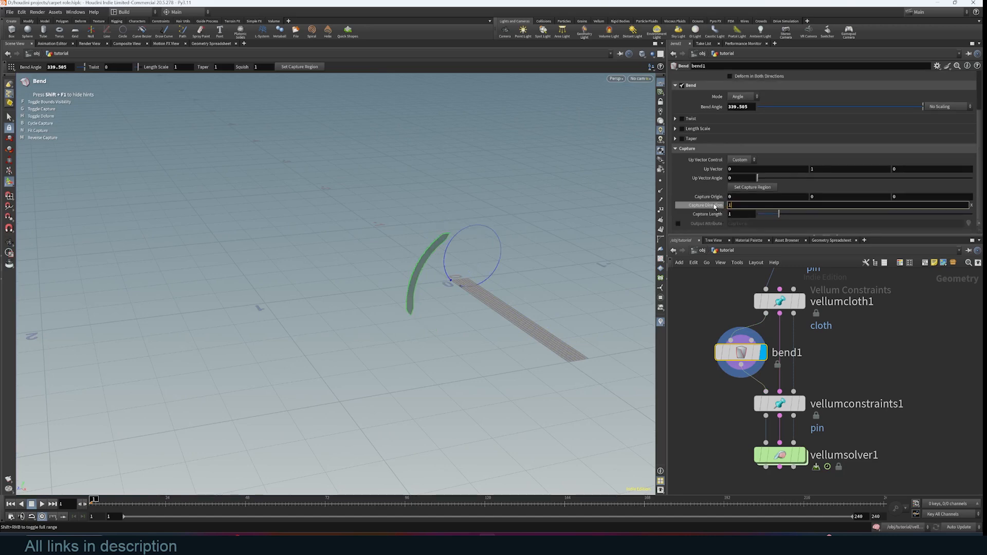
{"action": "type", "text": "1"}
{"action": "key", "text": "Return"}
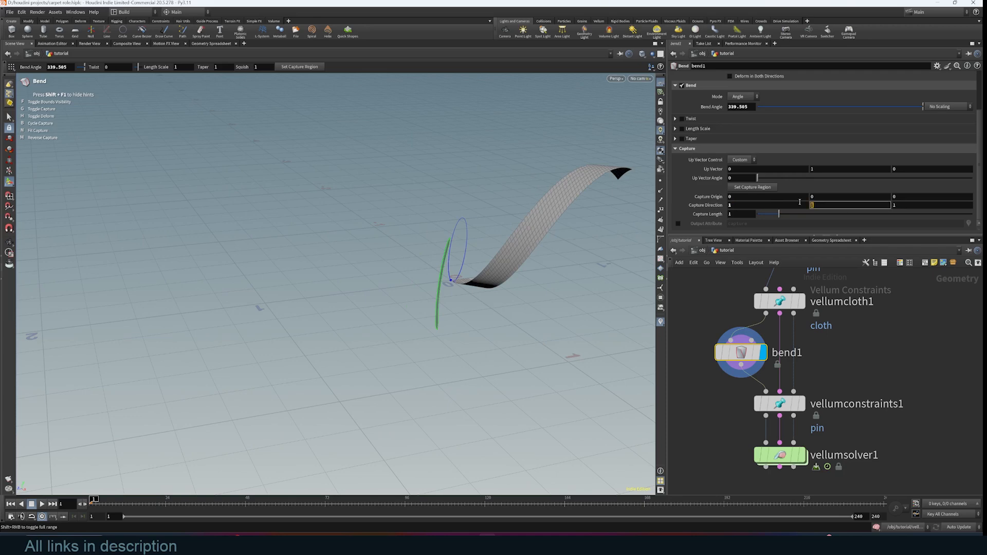
{"action": "key", "text": "Return"}
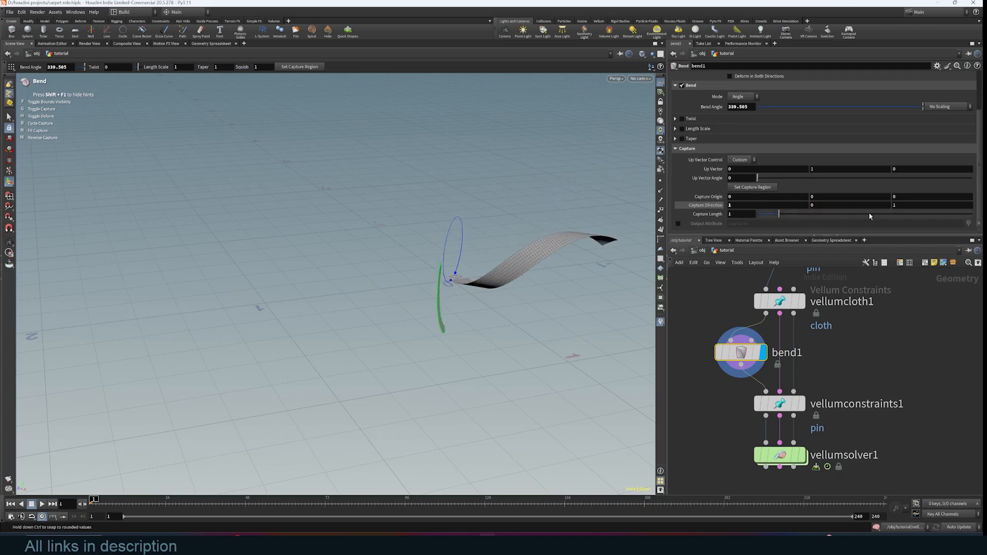
{"action": "left_click", "coordinate": [909, 205]}
{"action": "key", "text": "Return"}
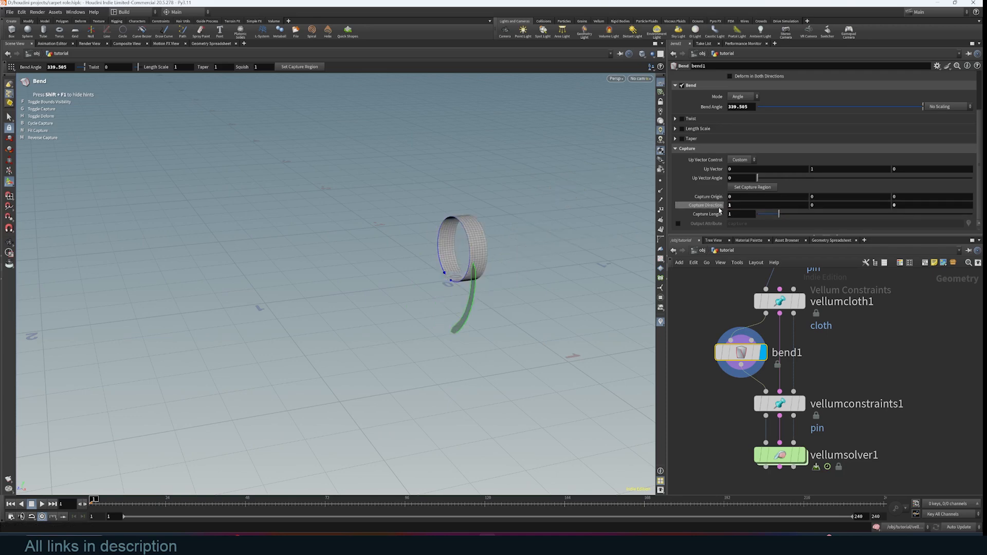
Step: Increase the Bend Angle of bend1 to about 890 degrees with its viewport handle
{"action": "left_click_drag", "start_coordinate": [565, 210], "coordinate": [464, 224], "text": "alt"}
{"action": "middle_click_drag", "start_coordinate": [464, 223], "coordinate": [534, 245], "text": "alt"}
{"action": "left_click_drag", "start_coordinate": [470, 335], "coordinate": [391, 323]}
{"action": "right_click_drag", "start_coordinate": [508, 294], "coordinate": [452, 289], "text": "alt"}
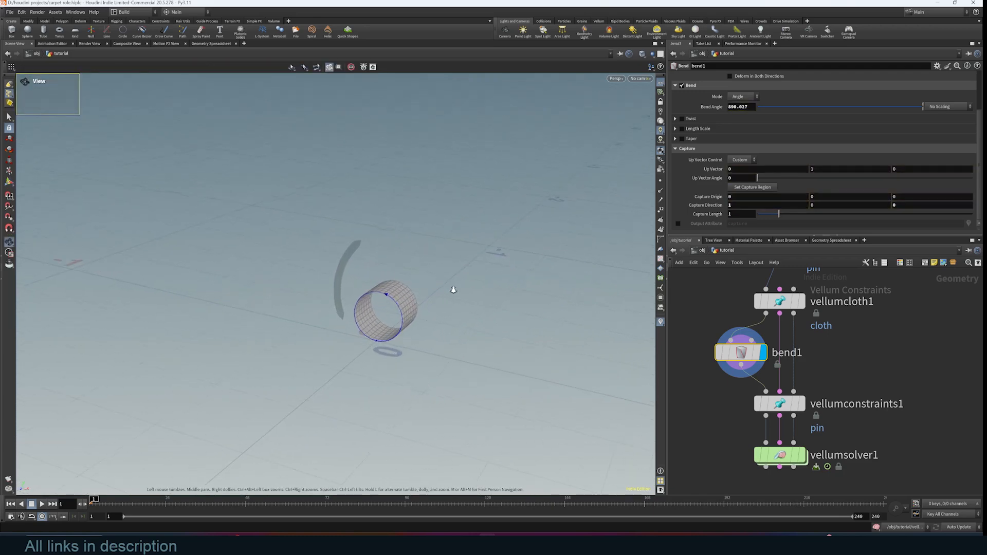
Step: Try a Capture Length of 1.48 and a Capture Origin X of 0.6 on bend1, viewing the carpet from the side
{"action": "mouse_move", "coordinate": [778, 214]}
{"action": "left_mouse_down"}
{"action": "mouse_move", "coordinate": [812, 221]}
{"action": "mouse_move", "coordinate": [769, 221]}
{"action": "mouse_move", "coordinate": [779, 224]}
{"action": "left_mouse_up"}
{"action": "middle_click_drag", "start_coordinate": [745, 196], "coordinate": [774, 199]}
{"action": "left_click_drag", "start_coordinate": [480, 291], "coordinate": [574, 344], "text": "alt"}
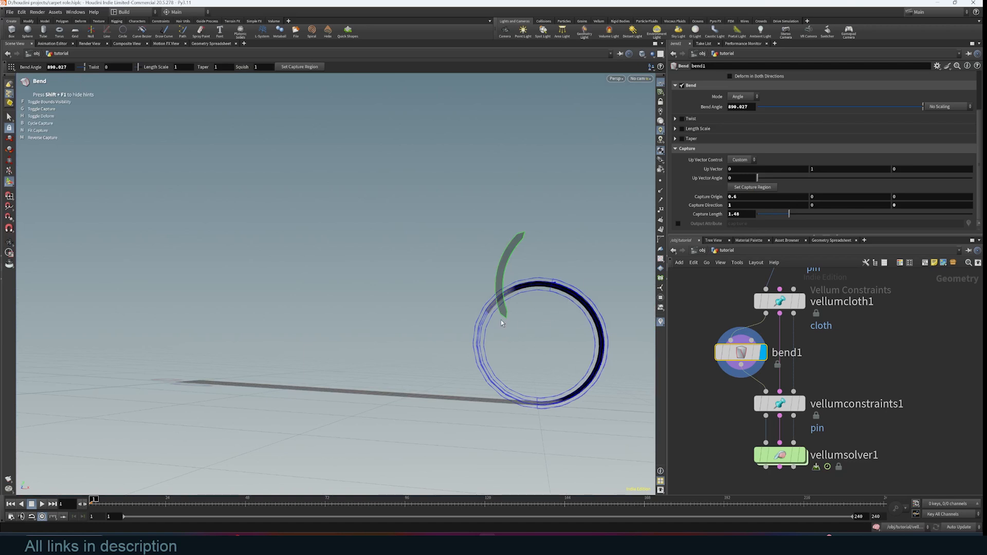
Step: Tighten the carpet roll by setting bend1's Capture Origin X to 0.1, Capture Direction Y to -0.1 and Capture Length to 0.58
{"action": "mouse_move", "coordinate": [829, 197]}
{"action": "middle_mouse_down"}
{"action": "mouse_move", "coordinate": [854, 205]}
{"action": "mouse_move", "coordinate": [817, 205]}
{"action": "middle_mouse_up"}
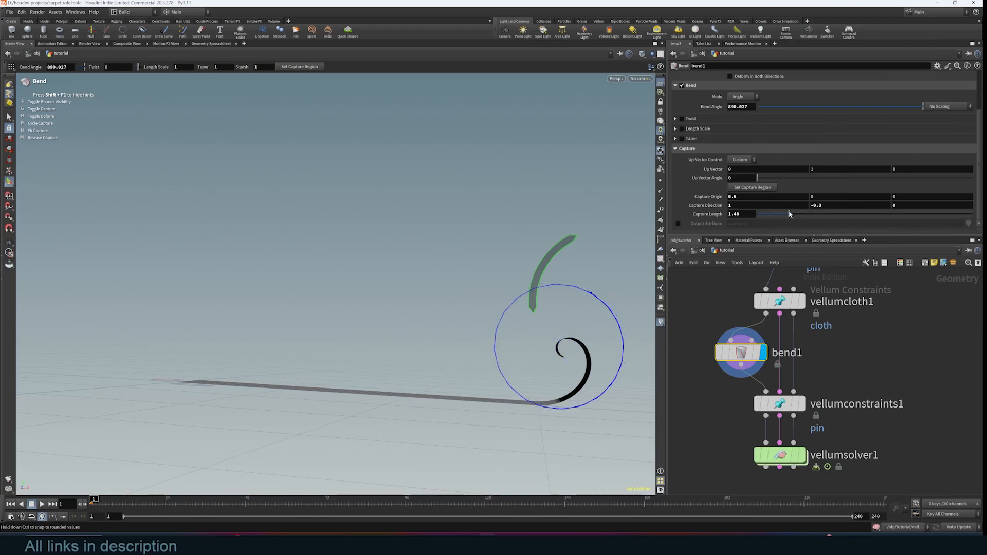
{"action": "left_click_drag", "start_coordinate": [792, 215], "coordinate": [764, 216]}
{"action": "key", "text": "Escape"}
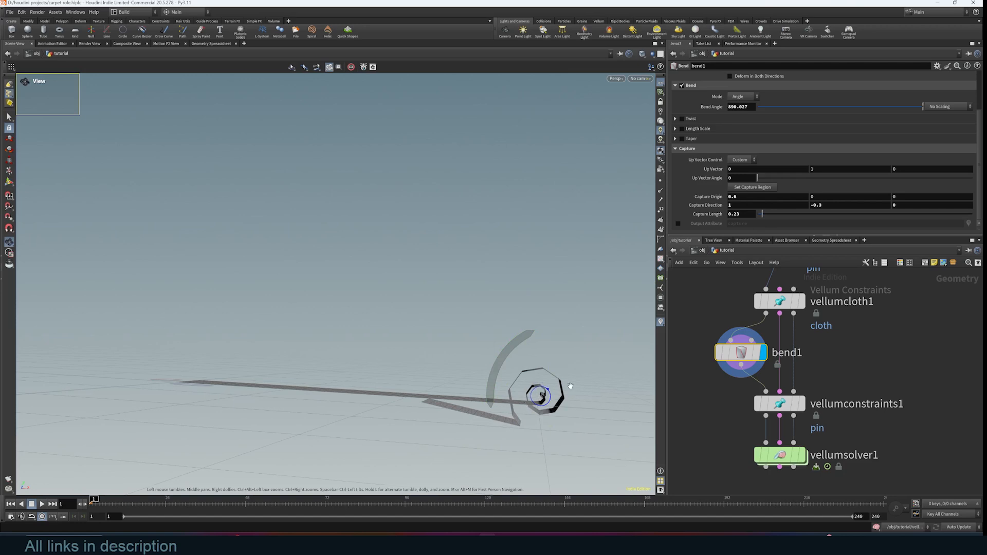
{"action": "left_click_drag", "start_coordinate": [571, 386], "coordinate": [549, 303]}
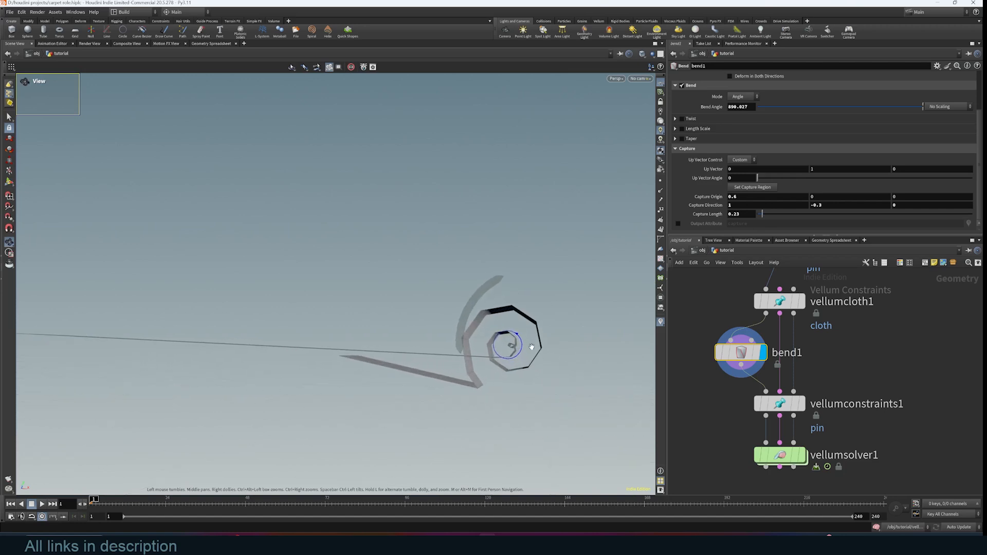
{"action": "left_click_drag", "start_coordinate": [532, 348], "coordinate": [491, 356]}
{"action": "key", "text": "Return"}
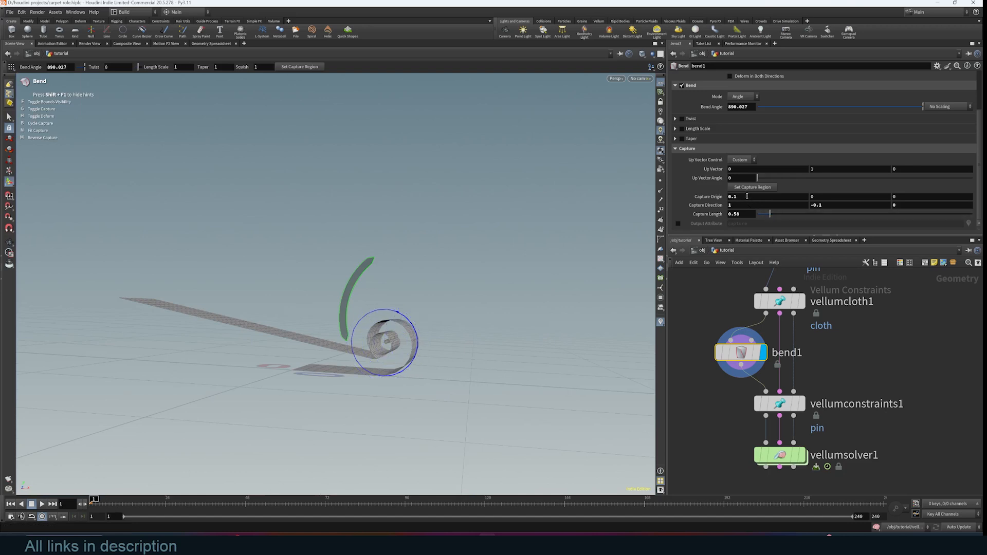
Step: Keyframe bend1's Capture Origin X at 0 on frame 1, and again on frame 121 with the origin moved to the carpet's far end
{"action": "mouse_move", "coordinate": [741, 199]}
{"action": "middle_mouse_down"}
{"action": "mouse_move", "coordinate": [719, 200]}
{"action": "mouse_move", "coordinate": [732, 202]}
{"action": "middle_mouse_up"}
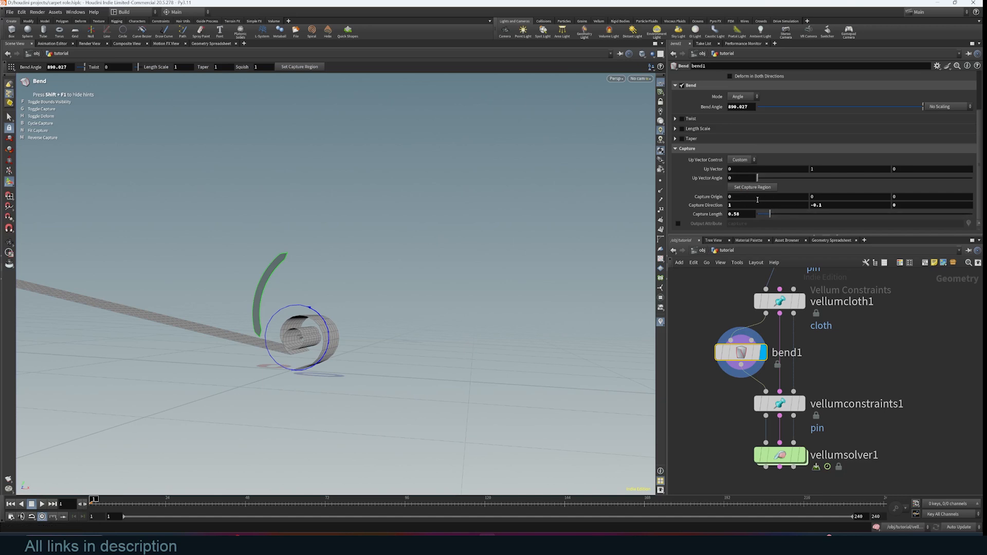
{"action": "left_click", "coordinate": [758, 199], "text": "alt"}
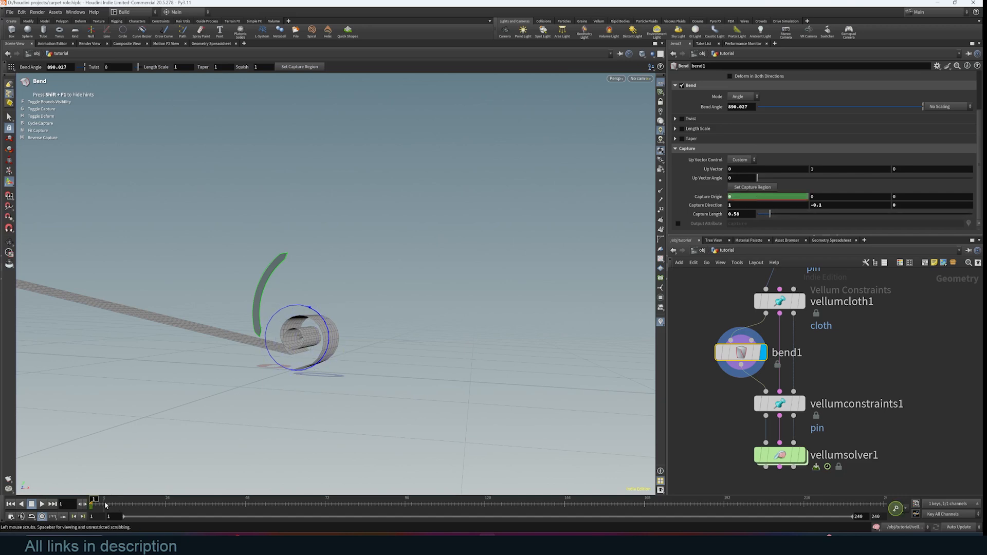
{"action": "left_click", "coordinate": [173, 499]}
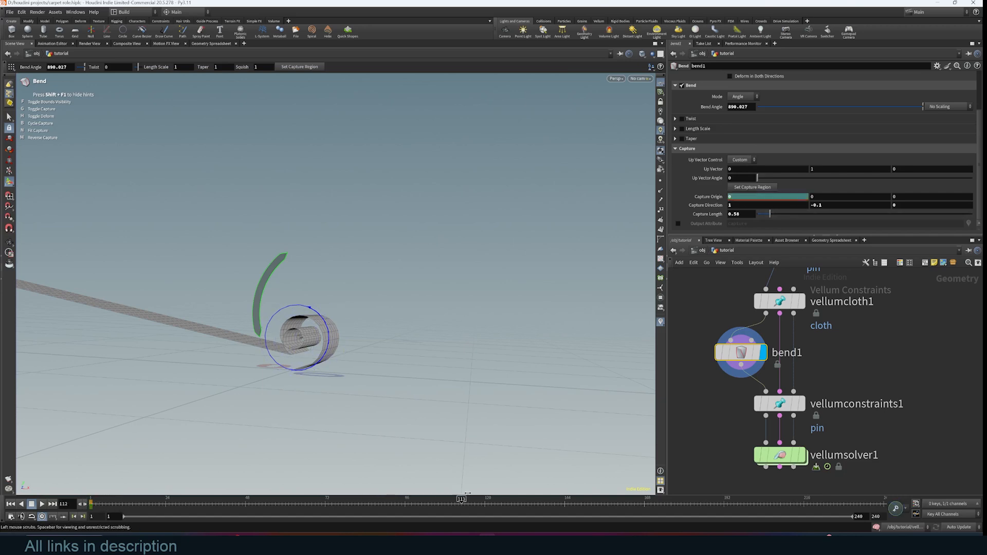
{"action": "left_click", "coordinate": [489, 498]}
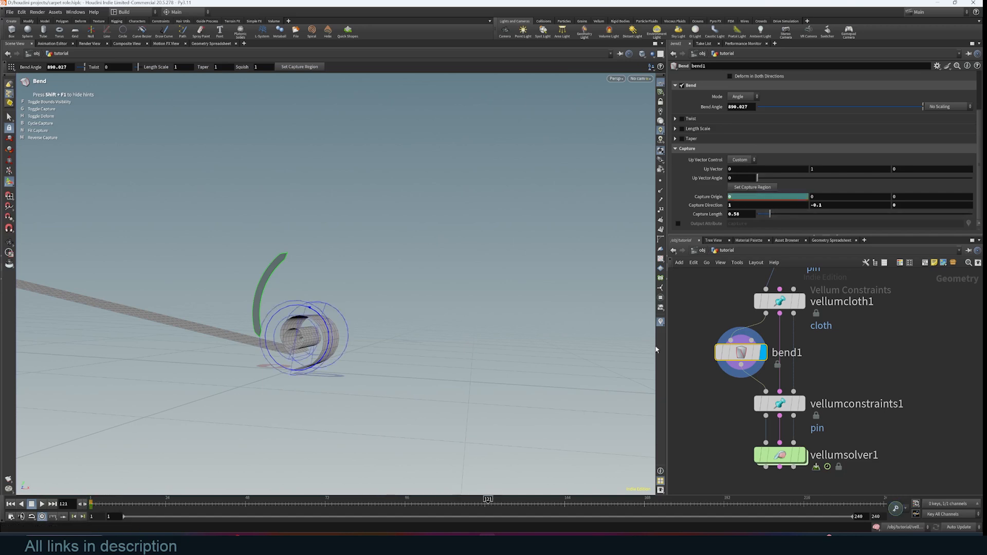
{"action": "left_click", "coordinate": [718, 198]}
{"action": "left_click", "coordinate": [756, 198], "text": "alt"}
{"action": "left_click", "coordinate": [762, 189]}
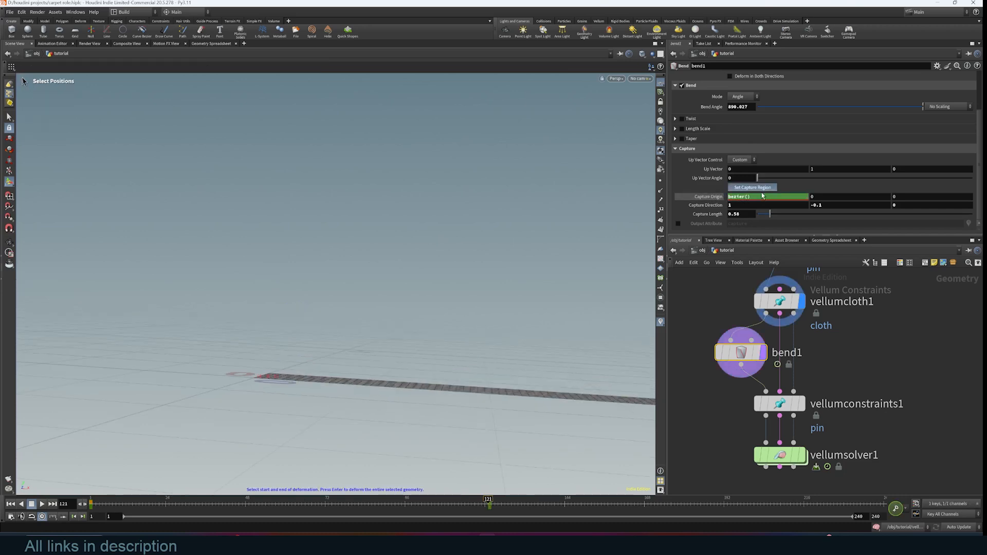
{"action": "key", "text": "ctrl+z"}
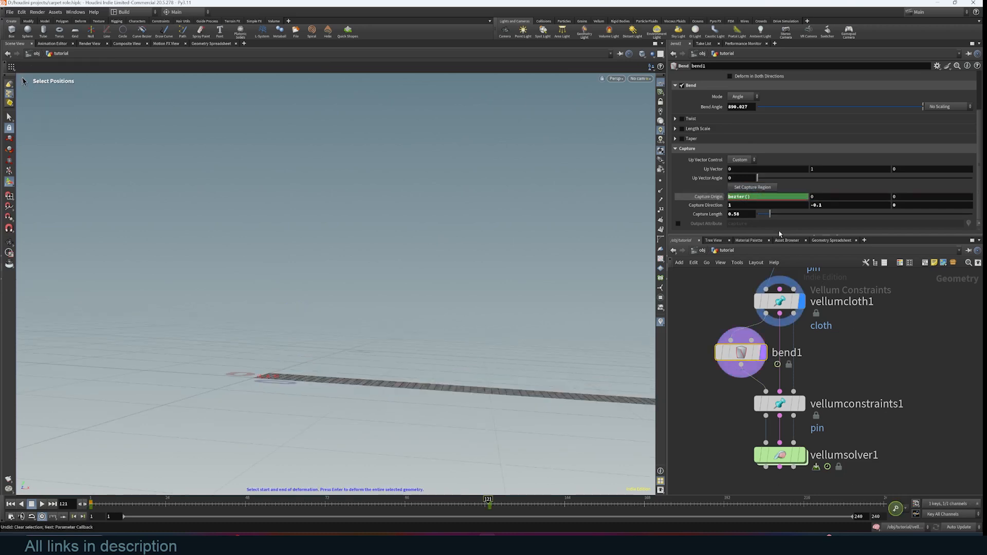
{"action": "key", "text": "ctrl+z"}
{"action": "left_click", "coordinate": [753, 198]}
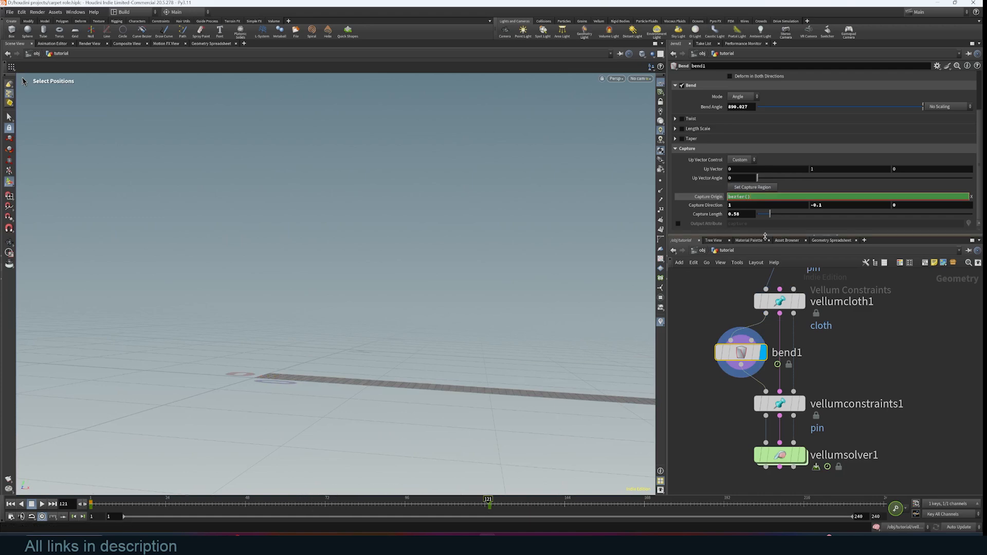
{"action": "left_click", "coordinate": [749, 355]}
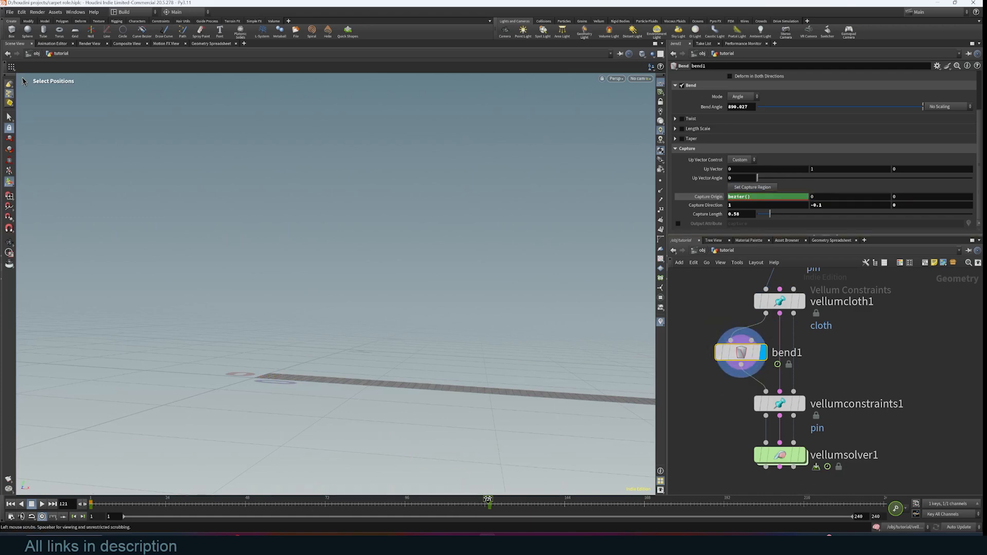
Step: Try a Capture Direction of 2.2, -0.11, 0 and a Capture Length of 0.82 on bend1 at frame 42
{"action": "left_click_drag", "start_coordinate": [452, 502], "coordinate": [226, 504]}
{"action": "key", "text": "Escape"}
{"action": "right_click_drag", "start_coordinate": [353, 420], "coordinate": [497, 321]}
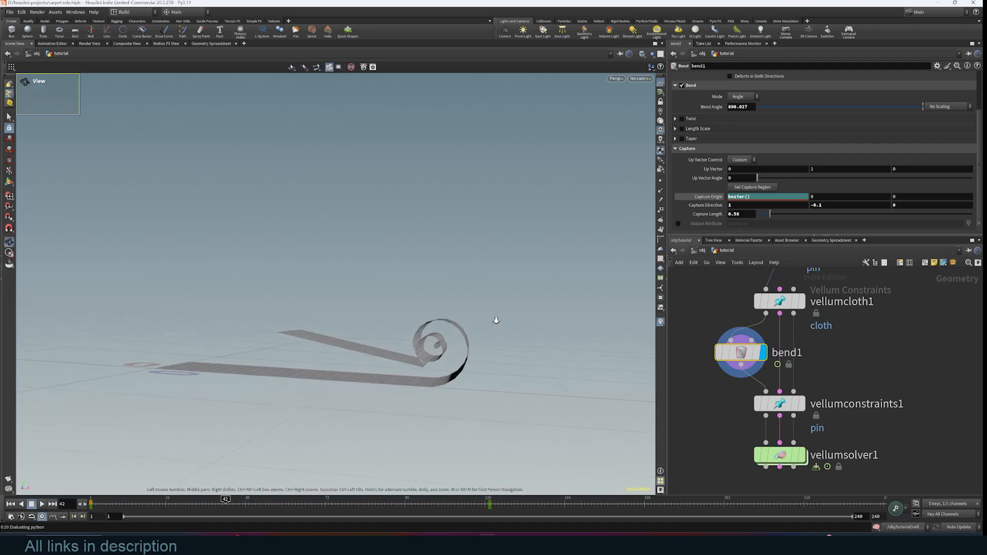
{"action": "key", "text": "Return"}
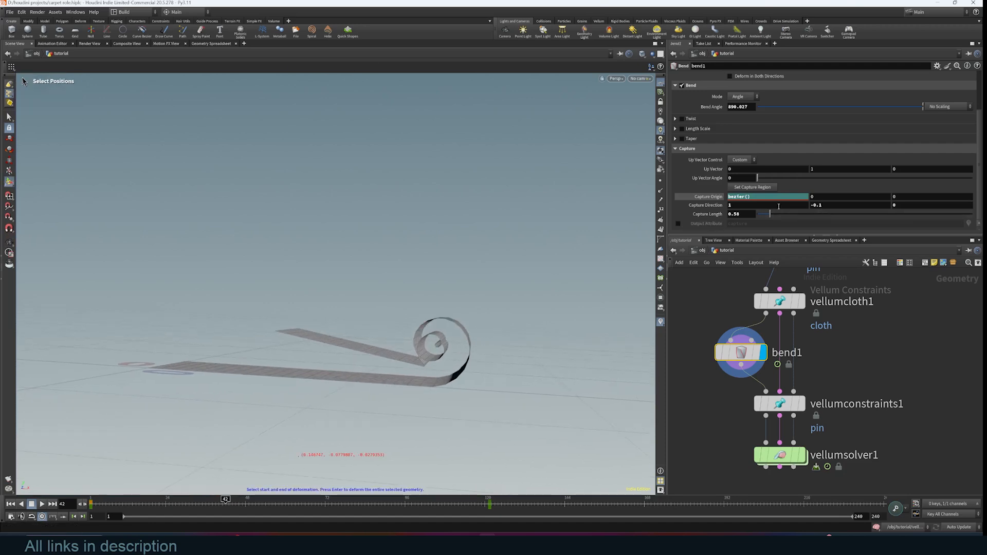
{"action": "mouse_move", "coordinate": [756, 206]}
{"action": "middle_mouse_down"}
{"action": "mouse_move", "coordinate": [792, 205]}
{"action": "mouse_move", "coordinate": [756, 214]}
{"action": "middle_mouse_up"}
{"action": "middle_click_drag", "start_coordinate": [812, 204], "coordinate": [820, 206]}
{"action": "middle_click_drag", "start_coordinate": [740, 205], "coordinate": [756, 205]}
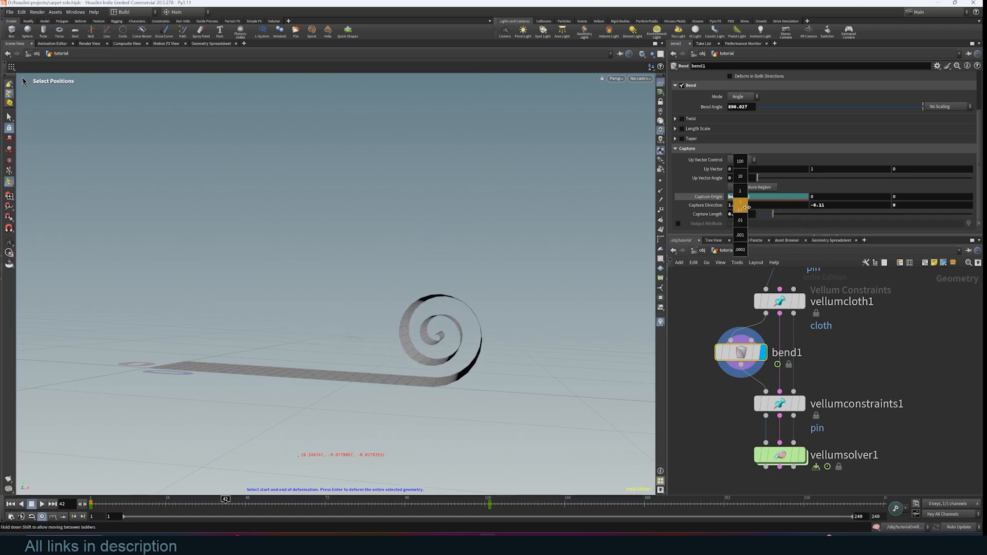
{"action": "key", "text": "Escape"}
{"action": "left_click_drag", "start_coordinate": [463, 257], "coordinate": [513, 283]}
{"action": "scroll", "coordinate": [513, 282], "scroll_direction": "down", "scroll_amount": 2}
{"action": "middle_click_drag", "start_coordinate": [512, 273], "coordinate": [476, 286]}
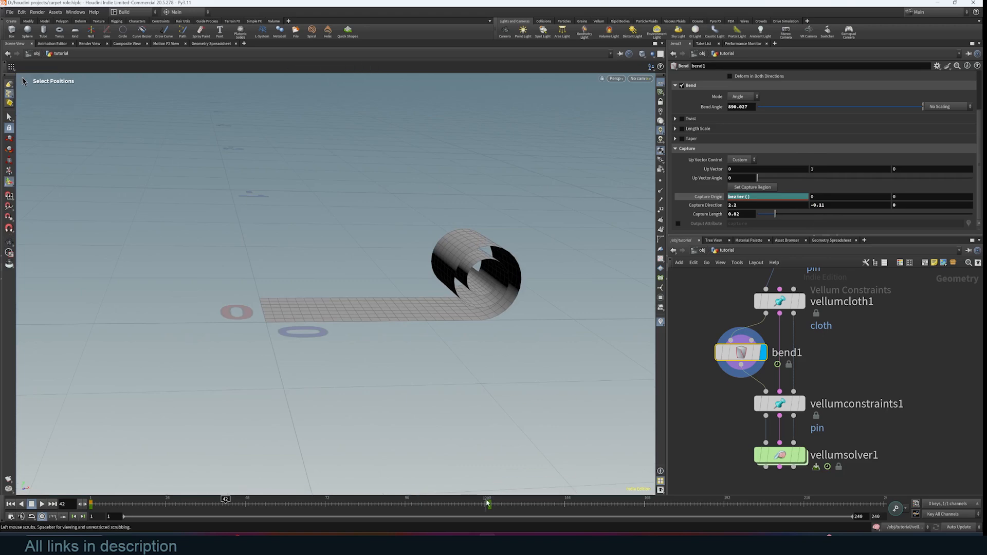
Step: Tune the roll by setting bend1's Capture Direction to 2.1, -0.15, 0 and Capture Length to 1.03, and simulate it from the first frame
{"action": "left_click_drag", "start_coordinate": [482, 501], "coordinate": [112, 501]}
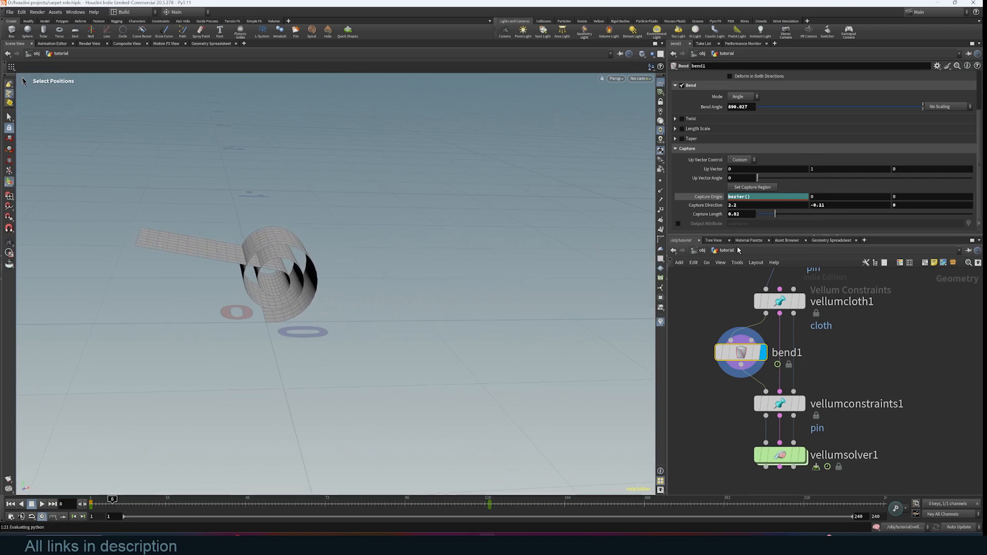
{"action": "left_click_drag", "start_coordinate": [779, 217], "coordinate": [776, 216]}
{"action": "left_click_drag", "start_coordinate": [781, 216], "coordinate": [782, 214]}
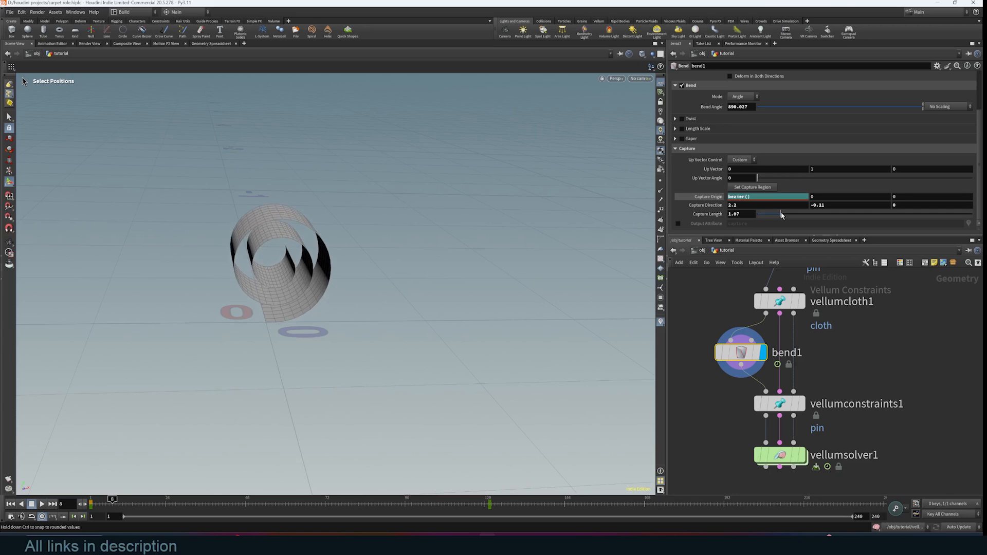
{"action": "left_click_drag", "start_coordinate": [783, 214], "coordinate": [780, 215]}
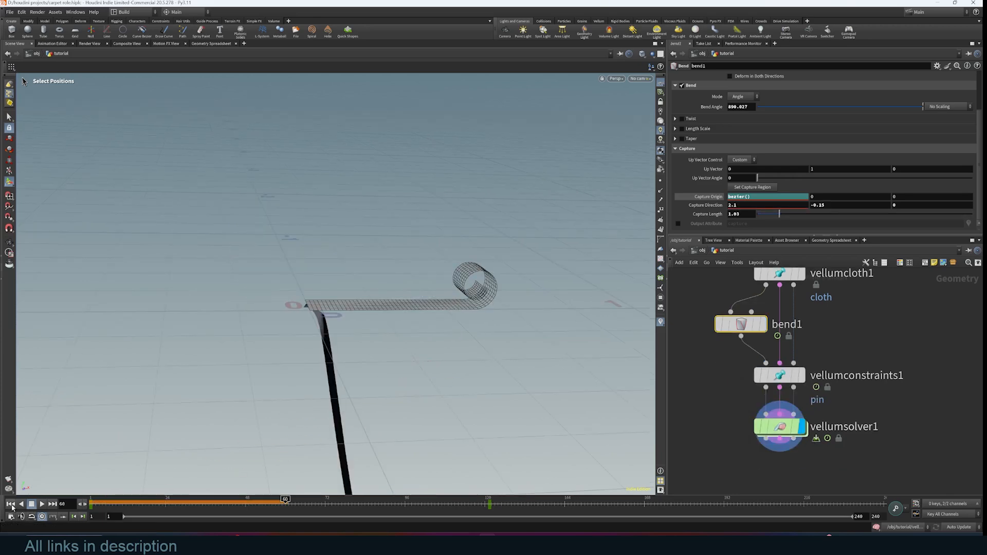
{"action": "left_click", "coordinate": [12, 506]}
{"action": "left_click", "coordinate": [43, 505]}
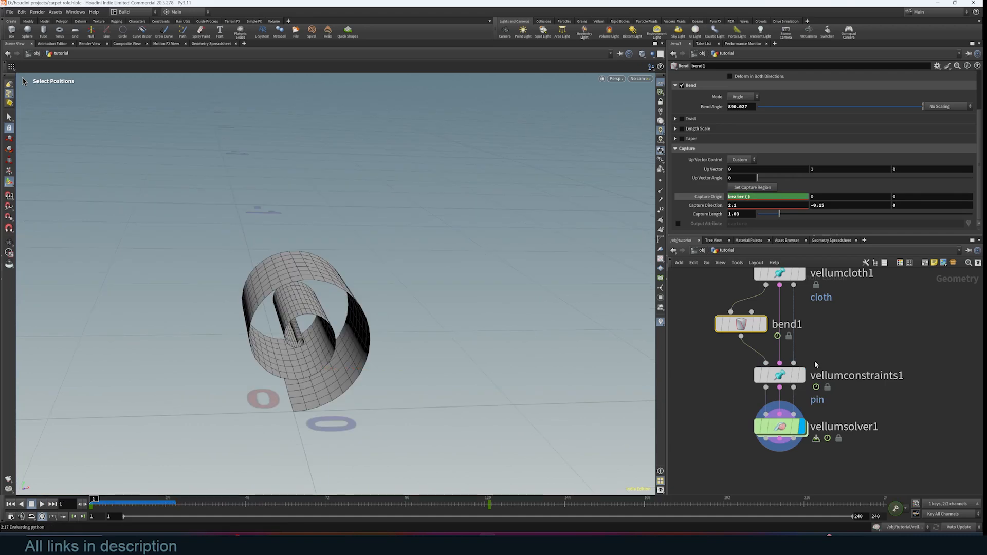
Step: Clear the Group of vellumconstraints1 so every point of the carpet is pinned to the animation
{"action": "left_click", "coordinate": [786, 380]}
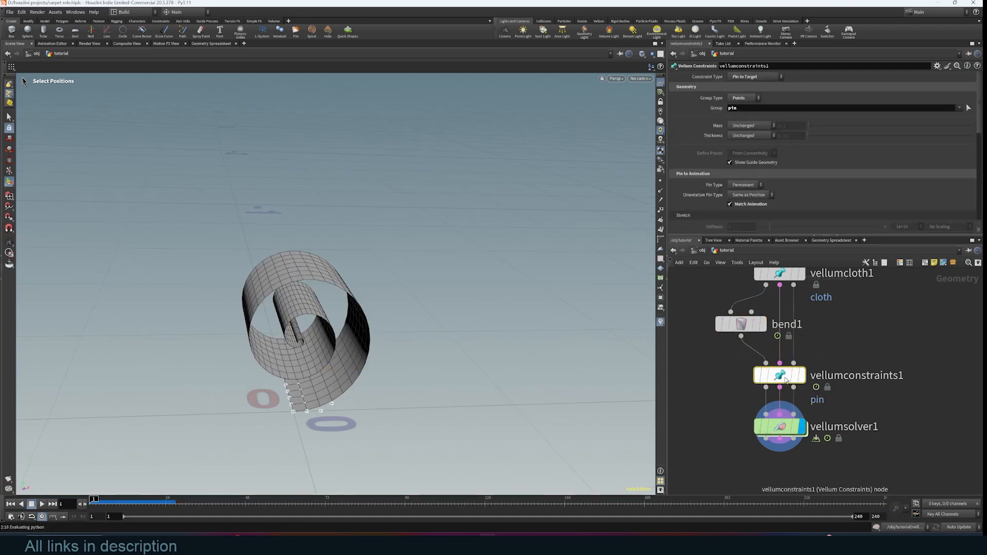
{"action": "left_click", "coordinate": [954, 111]}
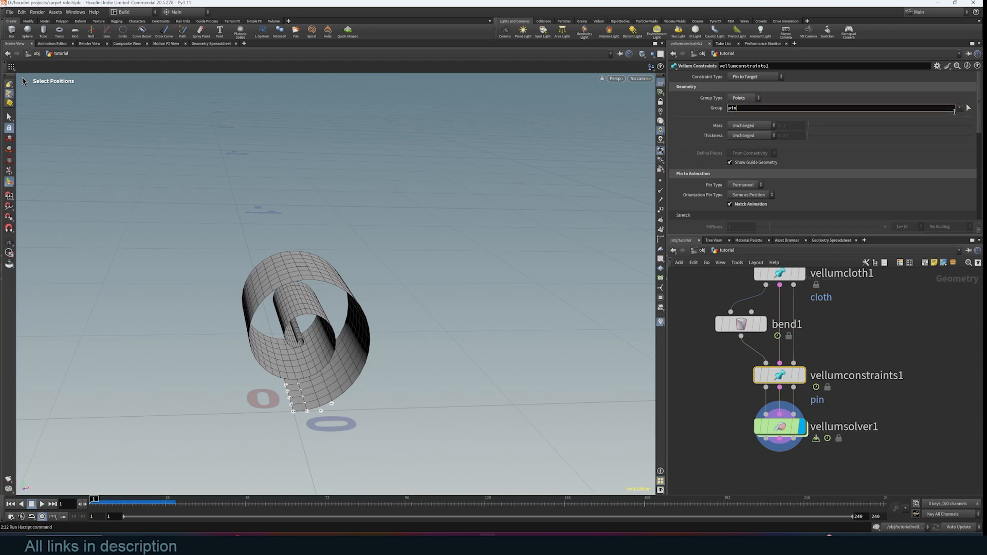
{"action": "key", "text": "BackSpace"}
{"action": "key", "text": "BackSpace"}
{"action": "key", "text": "BackSpace"}
{"action": "key", "text": "Return"}
{"action": "left_click", "coordinate": [758, 110]}
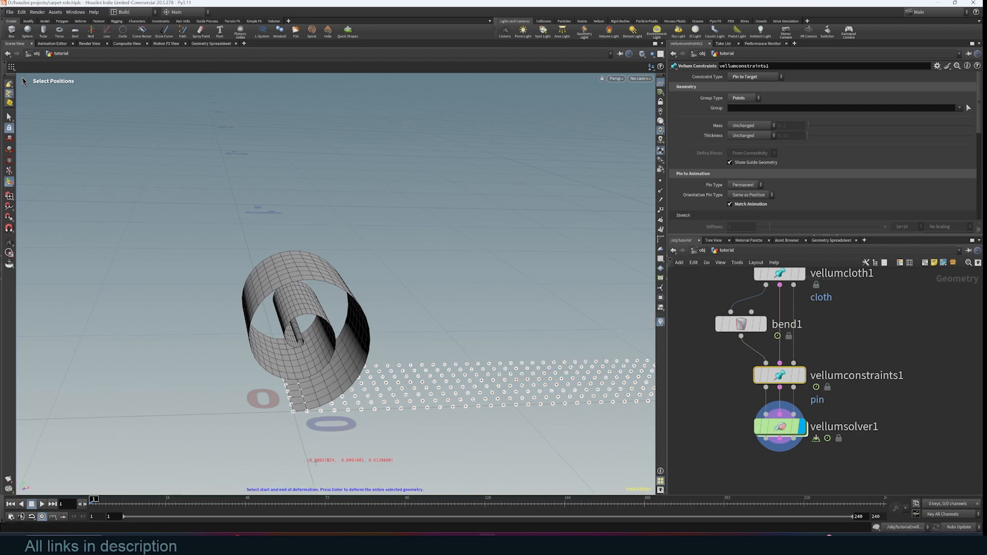
Step: Play the fully pinned simulation, and inspect the rolling motion of bend1 by scrubbing back to frame 18
{"action": "left_click", "coordinate": [41, 504]}
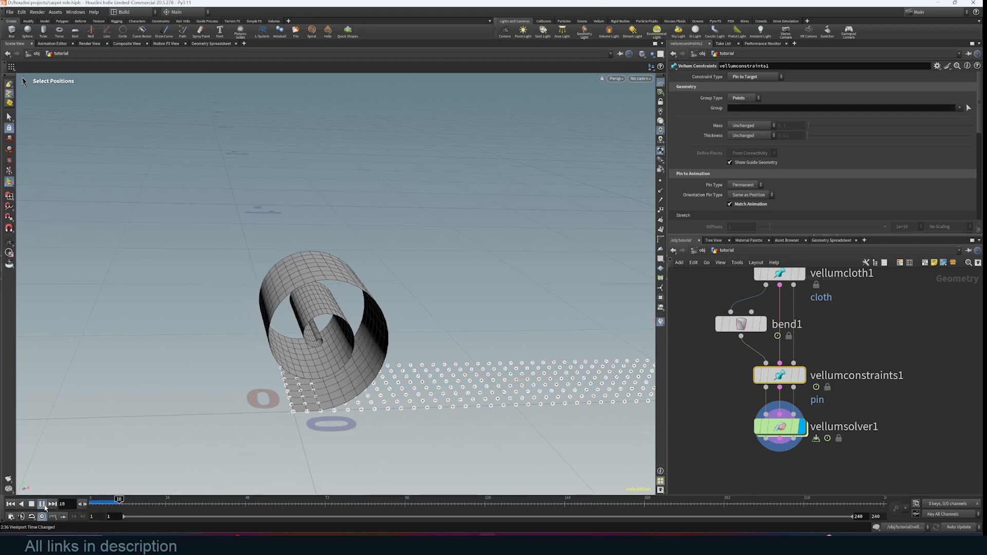
{"action": "right_click_drag", "start_coordinate": [377, 360], "coordinate": [566, 379]}
{"action": "middle_click_drag", "start_coordinate": [520, 380], "coordinate": [316, 380]}
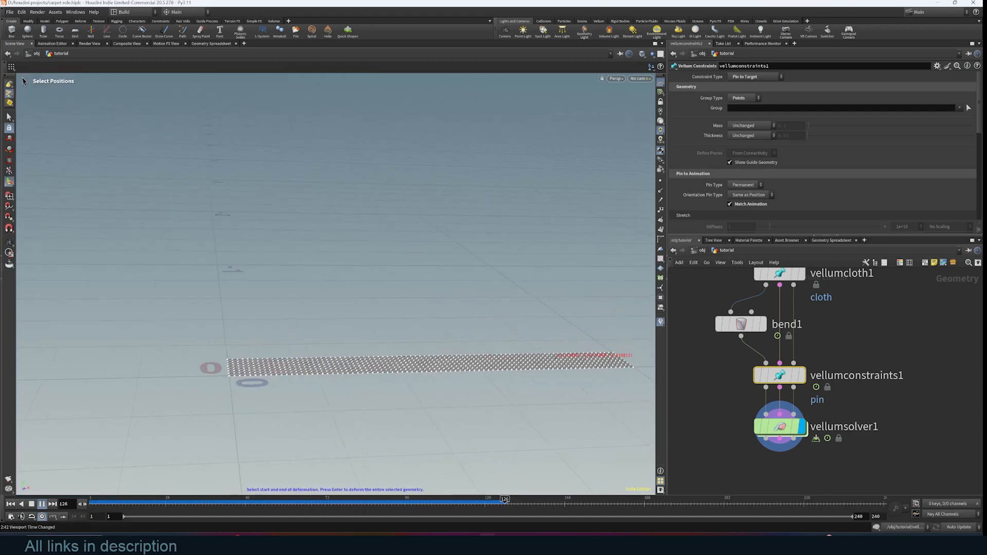
{"action": "key", "text": "Escape"}
{"action": "left_click", "coordinate": [640, 309]}
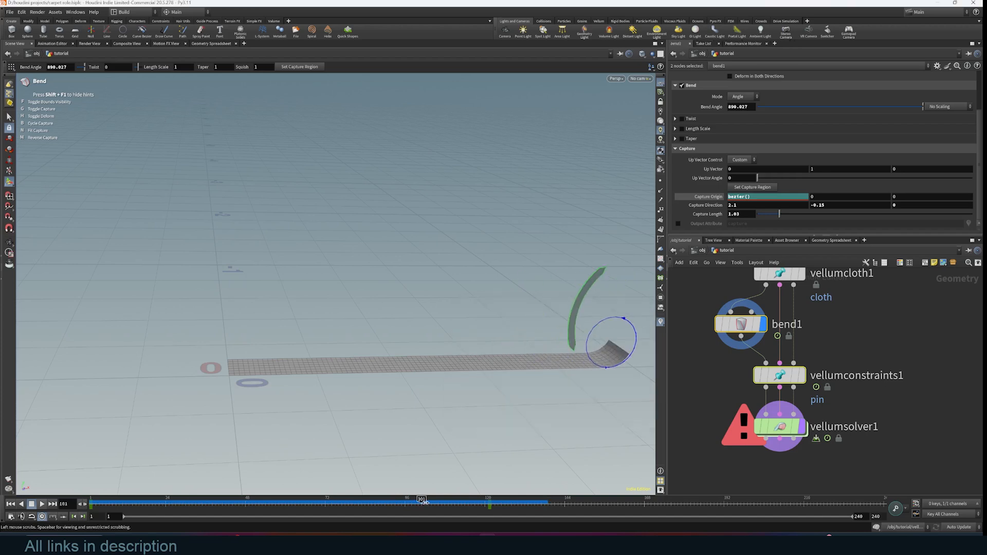
{"action": "mouse_move", "coordinate": [761, 432]}
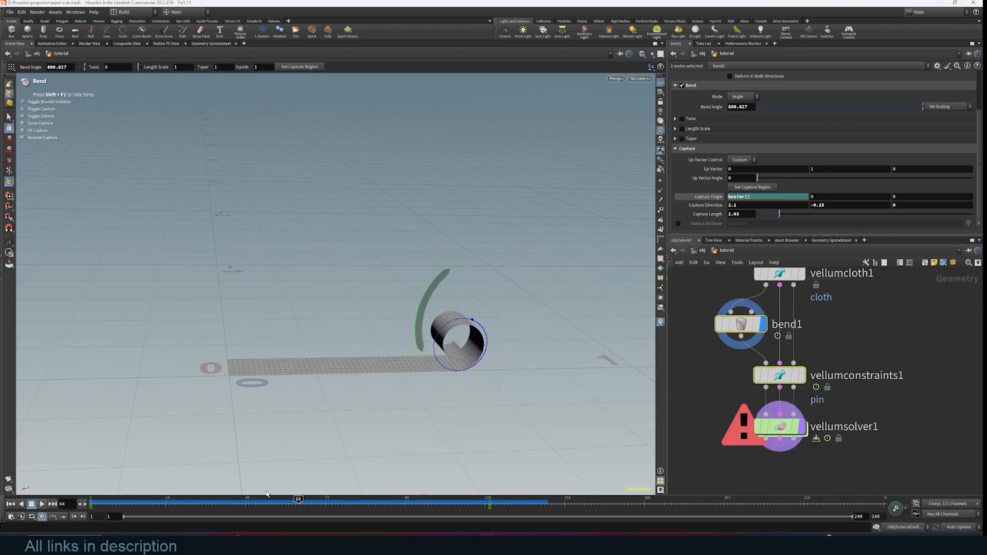
{"action": "left_click_drag", "start_coordinate": [296, 503], "coordinate": [145, 503]}
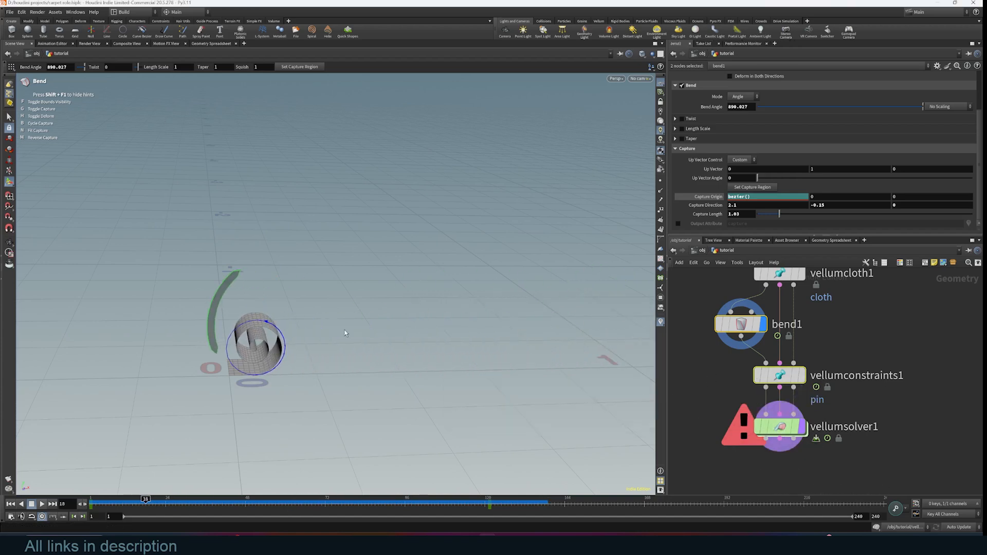
Step: Disable the Base Group of the group1 node, enable Include by Edges, and display group1 in the viewport
{"action": "middle_click_drag", "start_coordinate": [696, 373], "coordinate": [675, 501]}
{"action": "left_click", "coordinate": [759, 351]}
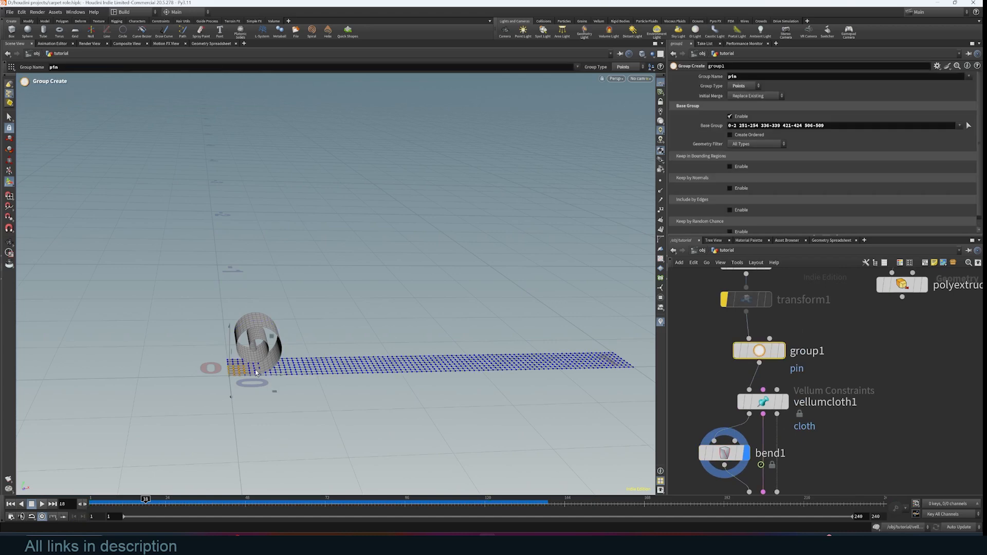
{"action": "left_click_drag", "start_coordinate": [232, 395], "coordinate": [243, 406], "text": "alt"}
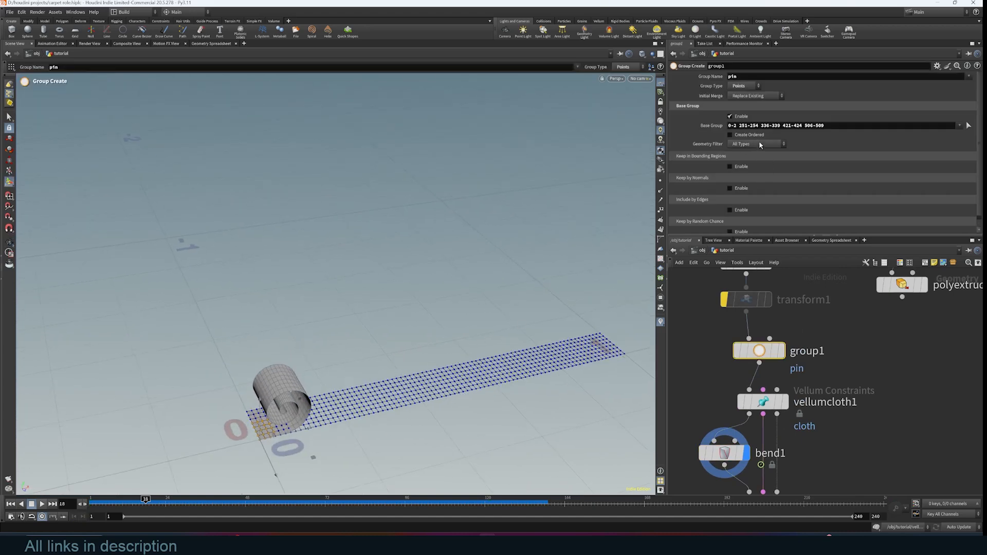
{"action": "left_click", "coordinate": [731, 116]}
{"action": "middle_click_drag", "start_coordinate": [312, 335], "coordinate": [327, 296], "text": "alt"}
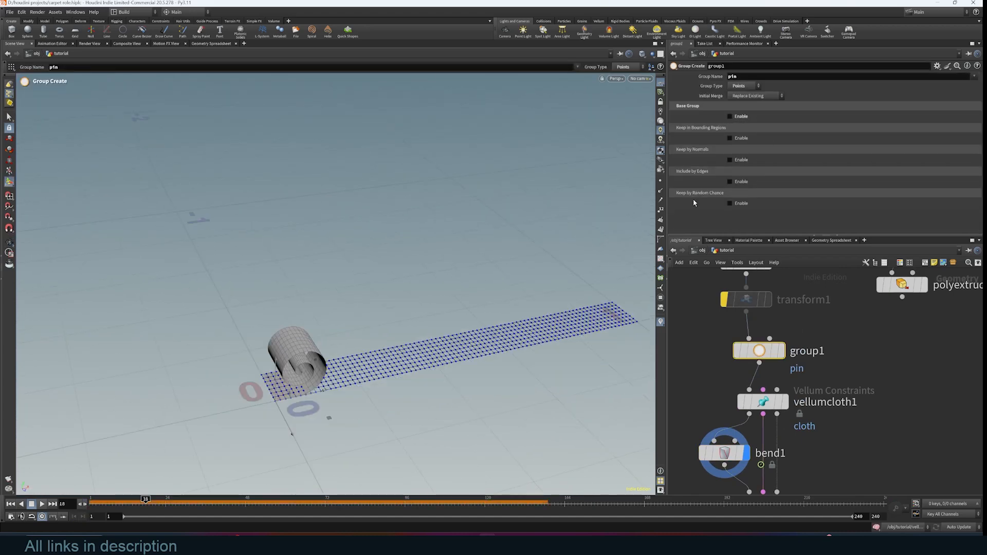
{"action": "left_click", "coordinate": [730, 181]}
{"action": "left_click", "coordinate": [781, 351]}
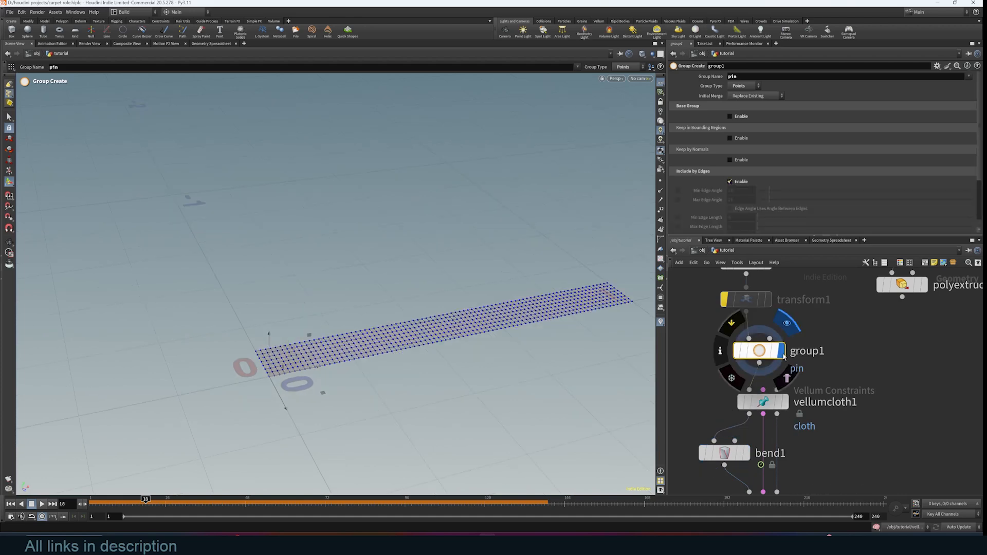
Step: Enable Unshared Edges on group1 so the pin group holds only the carpet's border points
{"action": "key", "text": "Escape"}
{"action": "left_click_drag", "start_coordinate": [496, 311], "coordinate": [495, 329], "text": "alt"}
{"action": "scroll", "coordinate": [765, 205], "scroll_direction": "down", "scroll_amount": 5}
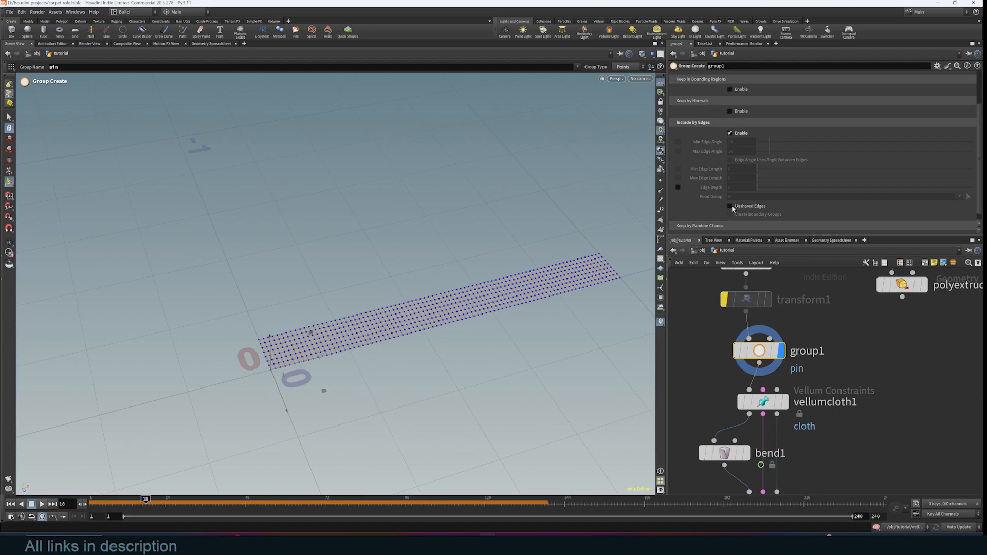
{"action": "left_click", "coordinate": [731, 205]}
{"action": "key", "text": "Escape"}
{"action": "scroll", "coordinate": [397, 304], "scroll_direction": "up", "scroll_amount": 3}
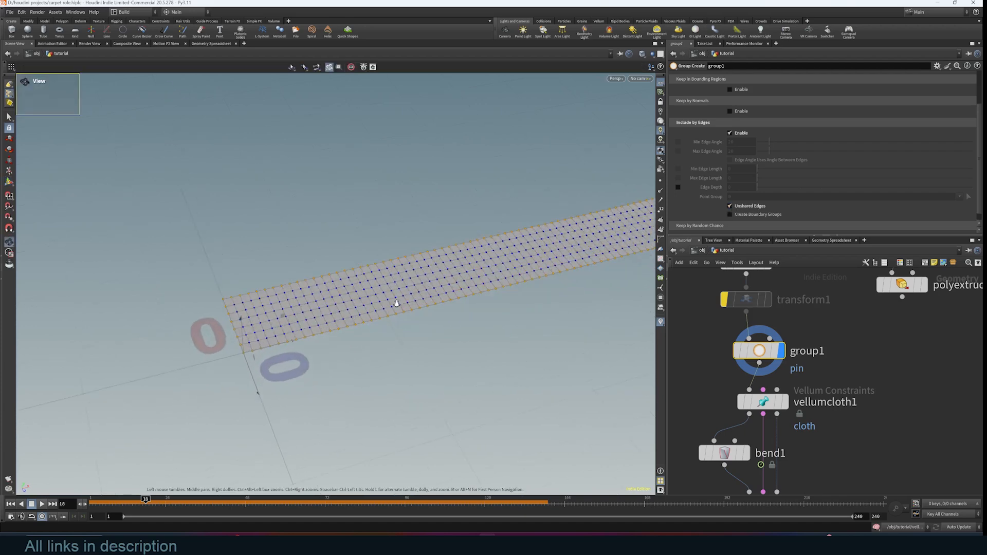
{"action": "right_click_drag", "start_coordinate": [397, 304], "coordinate": [384, 279], "text": "alt"}
{"action": "middle_click_drag", "start_coordinate": [384, 280], "coordinate": [471, 383], "text": "alt"}
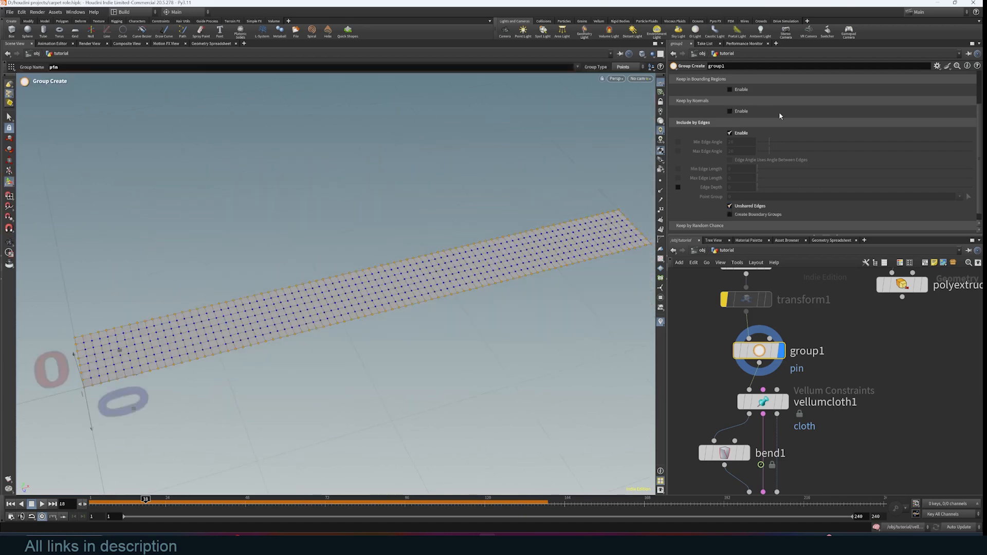
Step: Set the Group of vellumconstraints1 to pin so only the carpet's border points are constrained
{"action": "scroll", "coordinate": [780, 116], "scroll_direction": "up", "scroll_amount": 3}
{"action": "middle_click_drag", "start_coordinate": [843, 382], "coordinate": [867, 322]}
{"action": "middle_click_drag", "start_coordinate": [820, 401], "coordinate": [821, 363]}
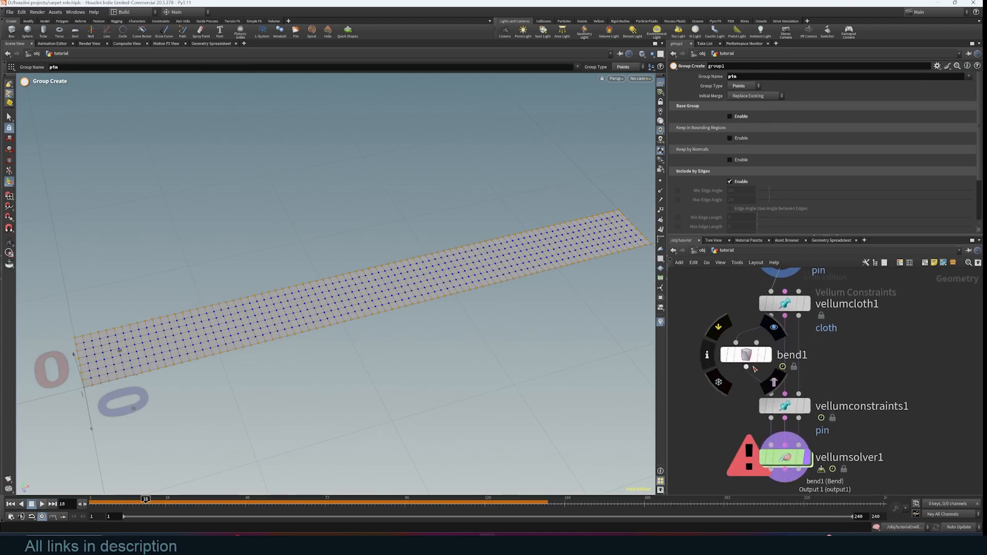
{"action": "left_click", "coordinate": [786, 407]}
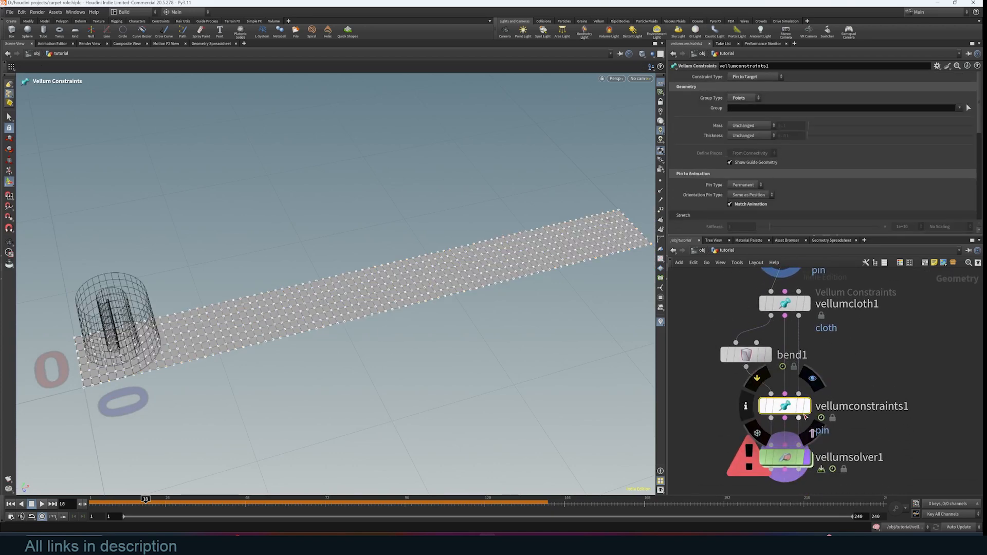
{"action": "left_click", "coordinate": [959, 108]}
{"action": "left_click", "coordinate": [961, 119]}
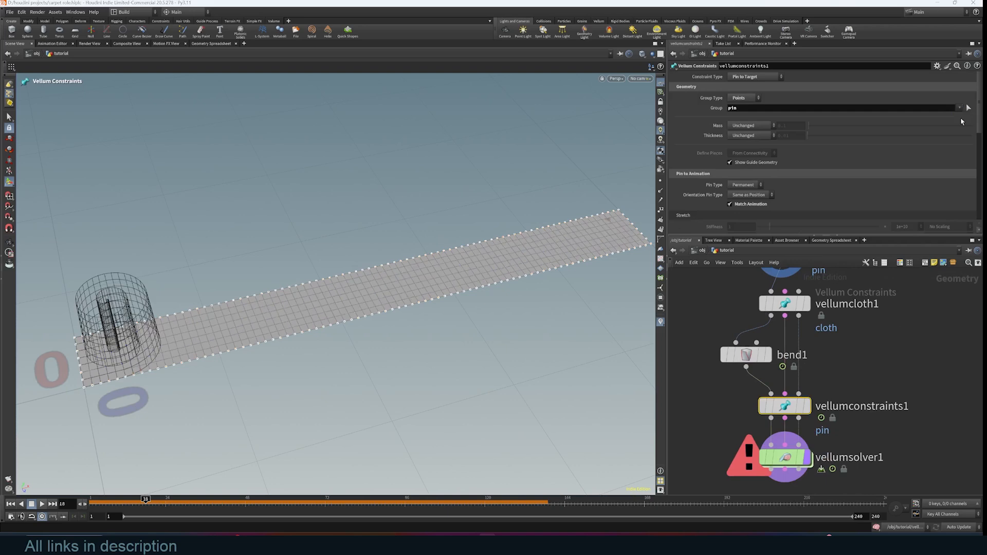
{"action": "right_click_drag", "start_coordinate": [375, 324], "coordinate": [236, 333], "text": "alt"}
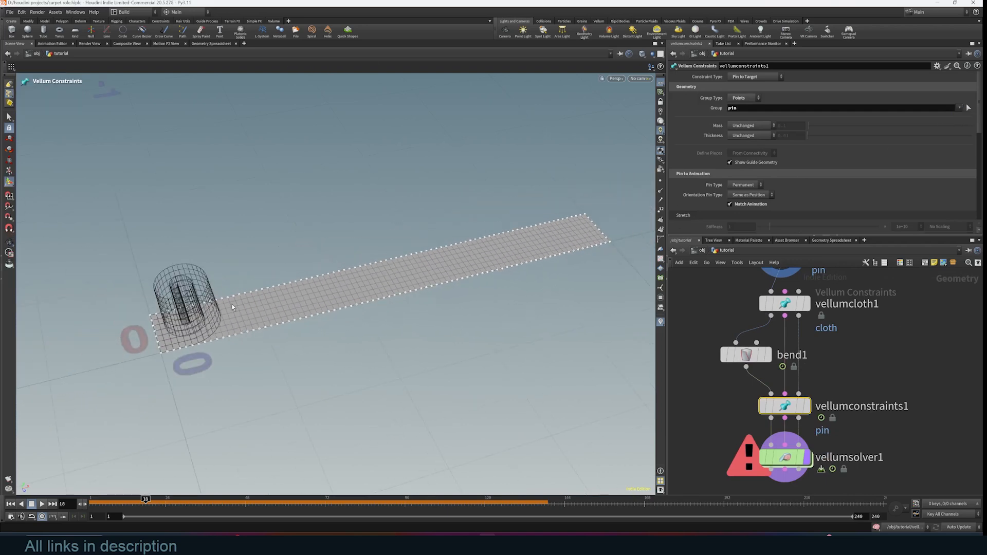
Step: Display vellumsolver1 and play the border-pinned carpet simulation from frame 1, then return to the first frame
{"action": "left_click_drag", "start_coordinate": [529, 362], "coordinate": [525, 332], "text": "alt"}
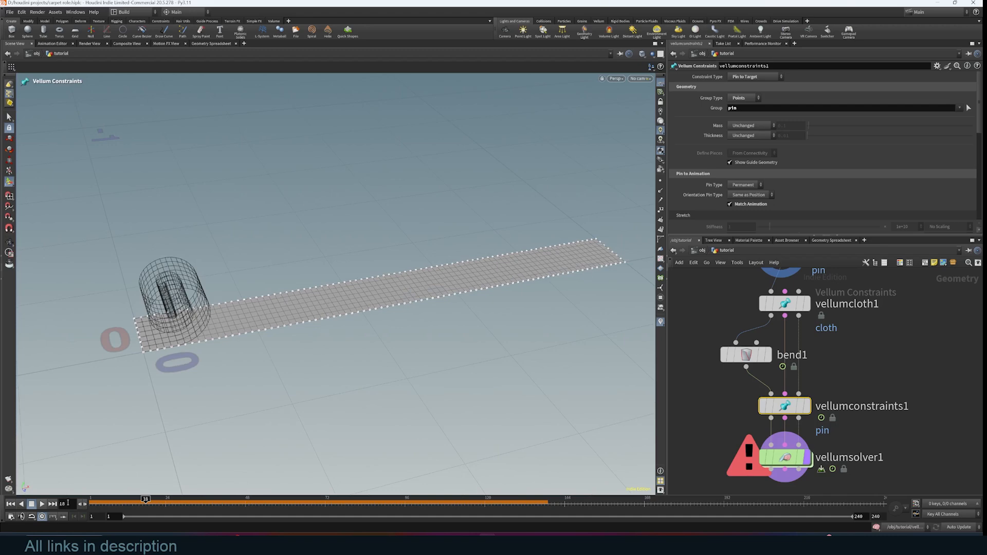
{"action": "left_click", "coordinate": [10, 504]}
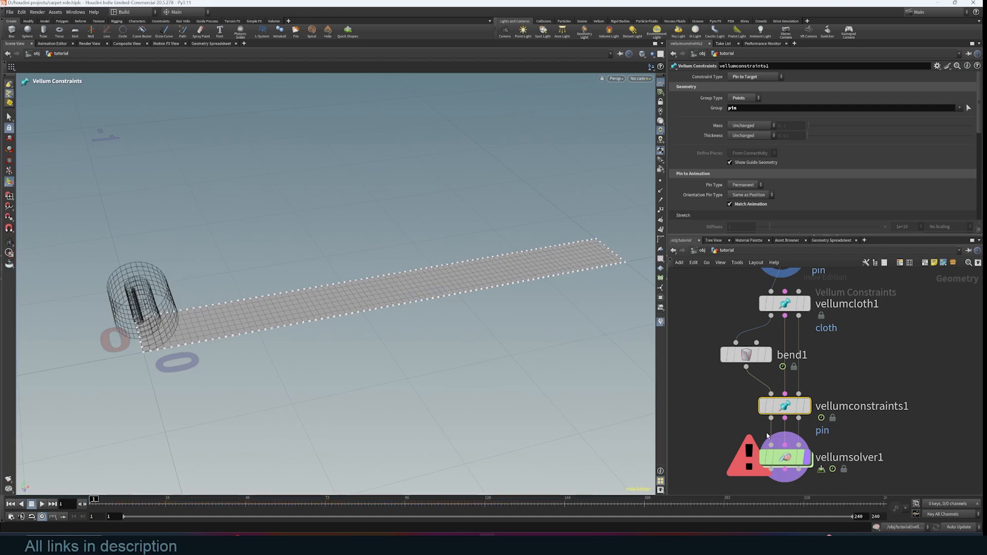
{"action": "left_click", "coordinate": [809, 459]}
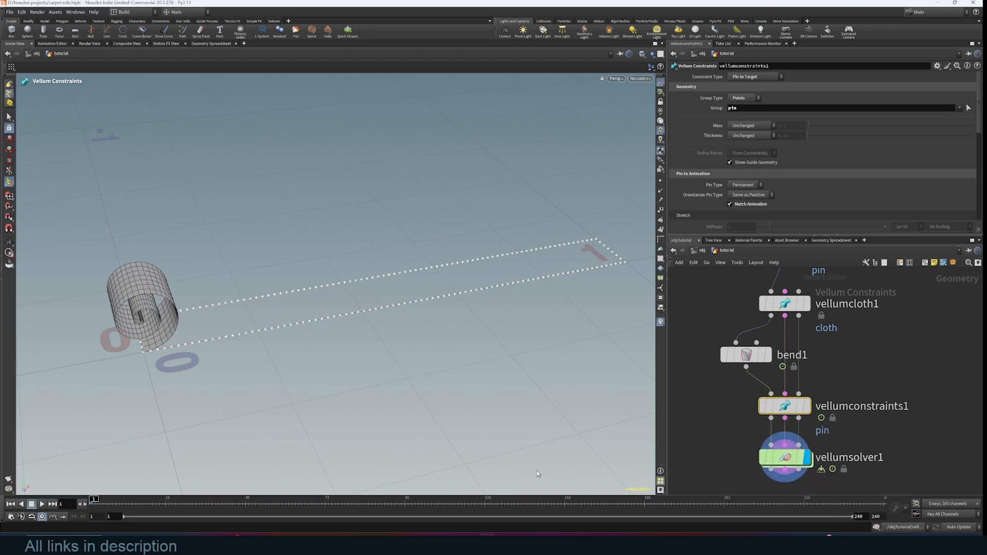
{"action": "left_click", "coordinate": [45, 505]}
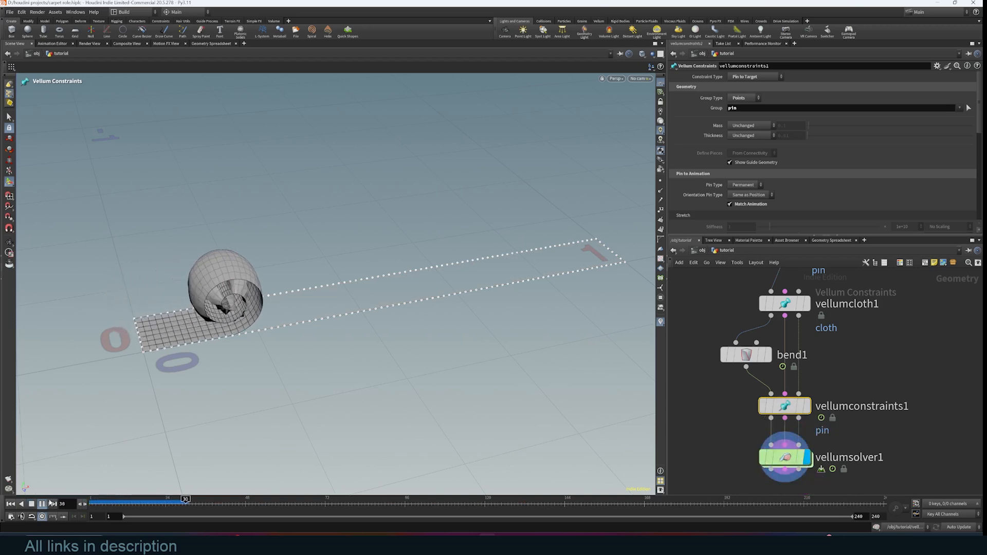
{"action": "left_click", "coordinate": [795, 466]}
{"action": "mouse_move", "coordinate": [424, 333]}
{"action": "left_mouse_down", "text": "alt"}
{"action": "mouse_move", "coordinate": [452, 326]}
{"action": "mouse_move", "coordinate": [505, 337]}
{"action": "mouse_move", "coordinate": [419, 342]}
{"action": "left_mouse_up", "text": "alt"}
{"action": "left_click", "coordinate": [30, 505]}
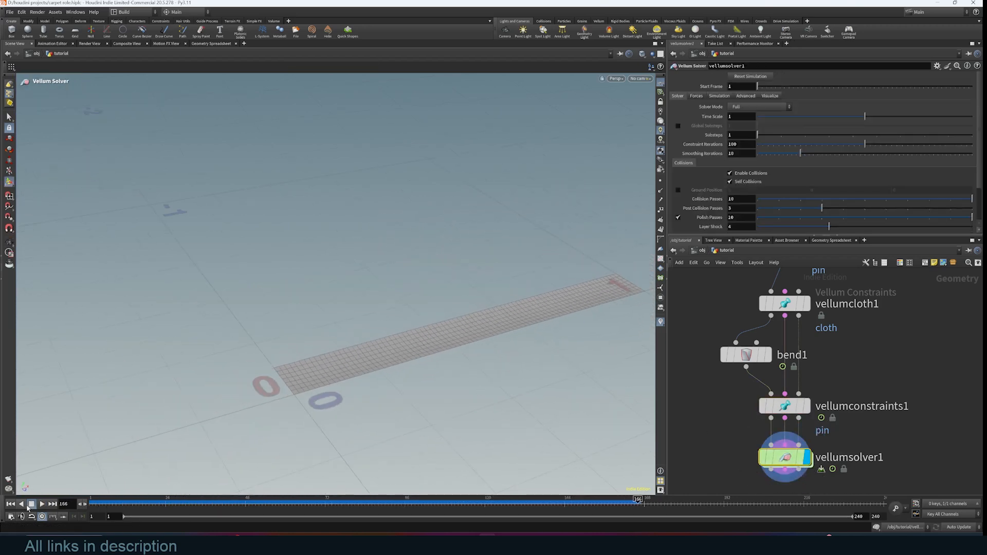
{"action": "left_click", "coordinate": [10, 505]}
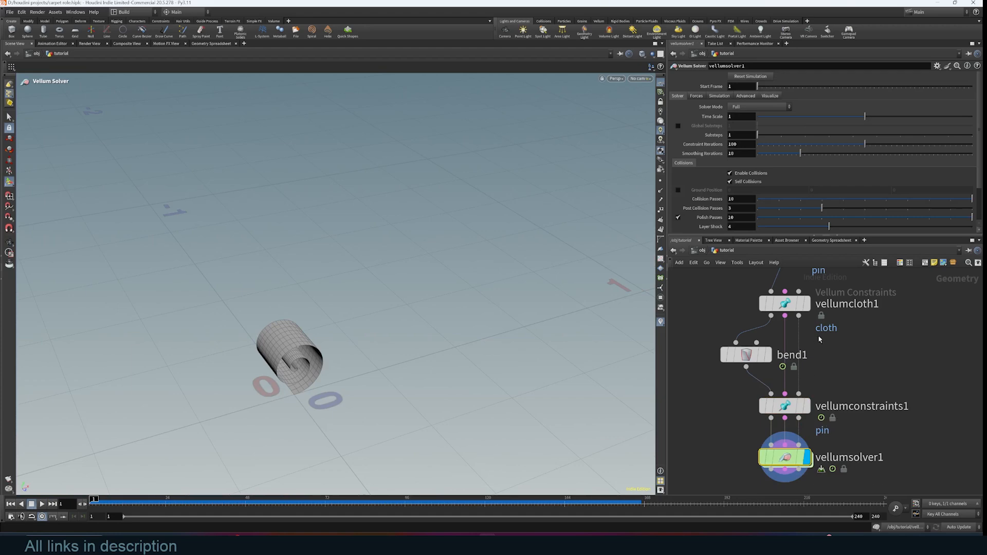
Step: Set the stretch Rest Length Scale of vellumcloth1 to 1.58, play the simulation, and return to frame 1
{"action": "left_click", "coordinate": [789, 305]}
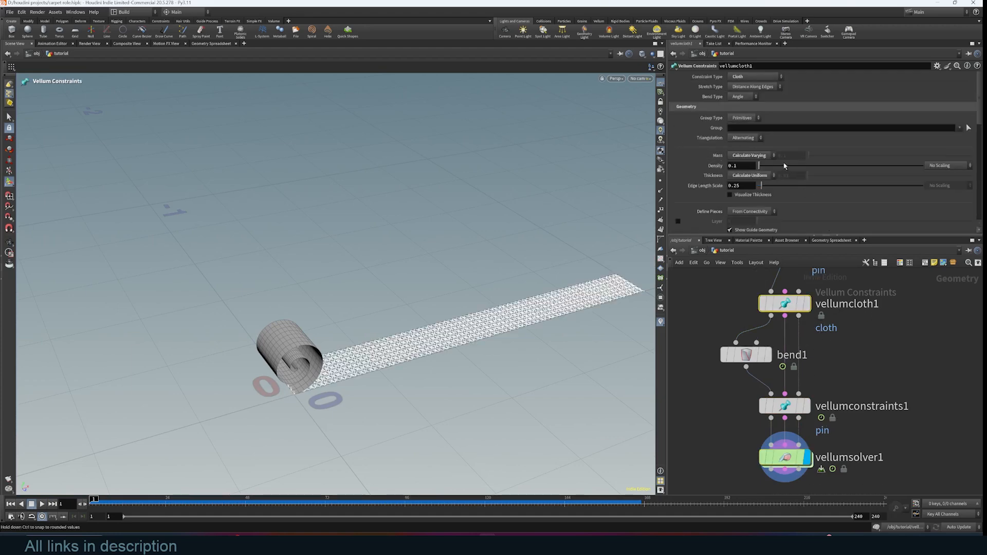
{"action": "scroll", "coordinate": [703, 190], "scroll_direction": "down", "scroll_amount": 1}
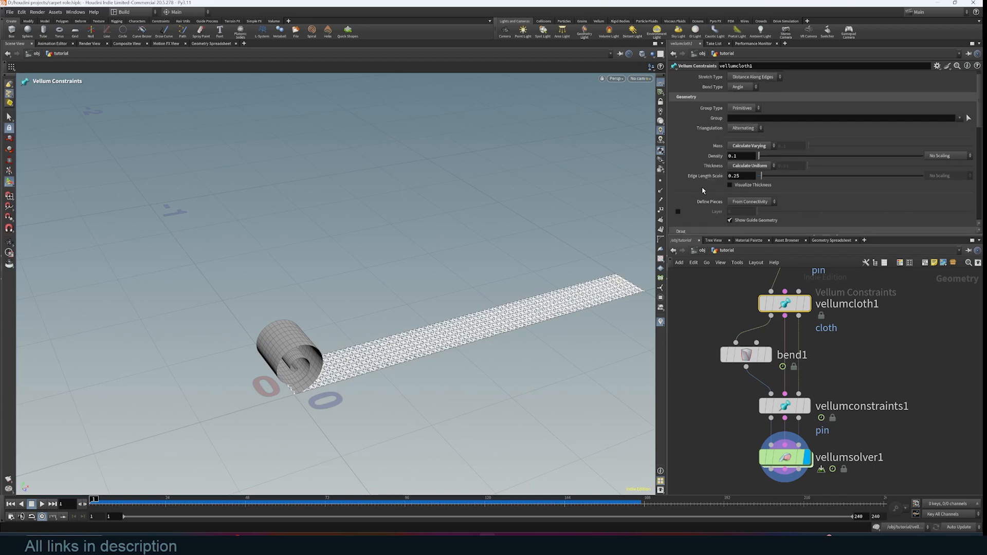
{"action": "scroll", "coordinate": [703, 191], "scroll_direction": "down", "scroll_amount": 5}
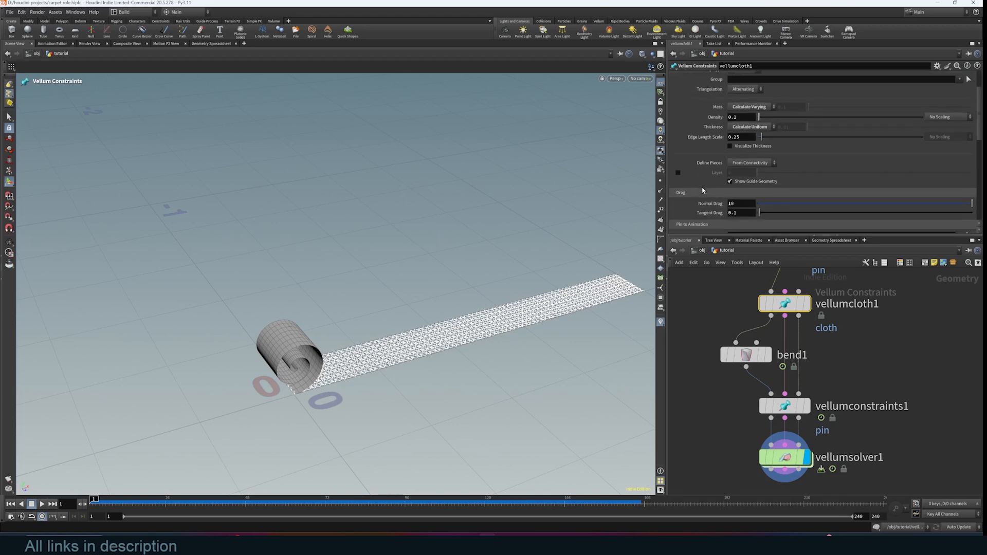
{"action": "scroll", "coordinate": [703, 190], "scroll_direction": "down", "scroll_amount": 1}
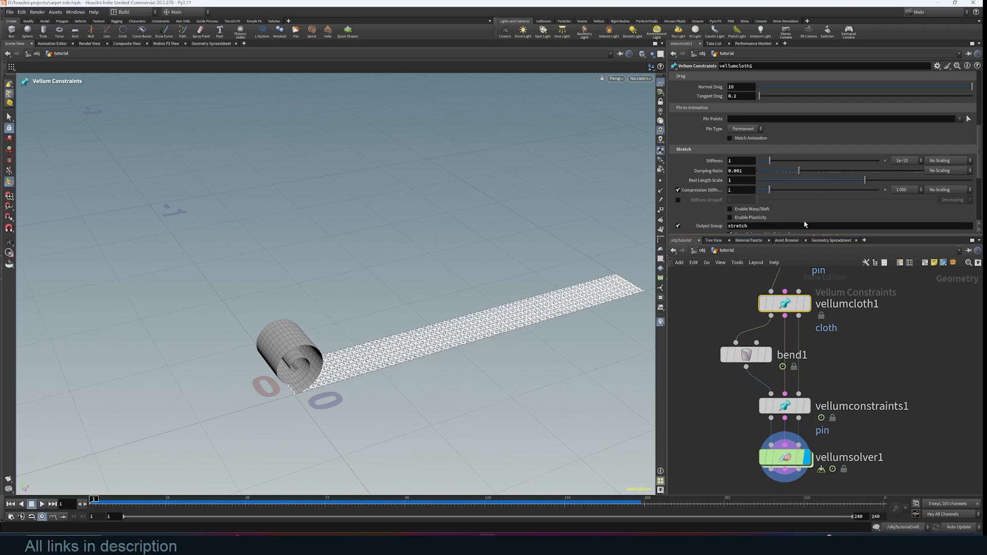
{"action": "left_click", "coordinate": [928, 180]}
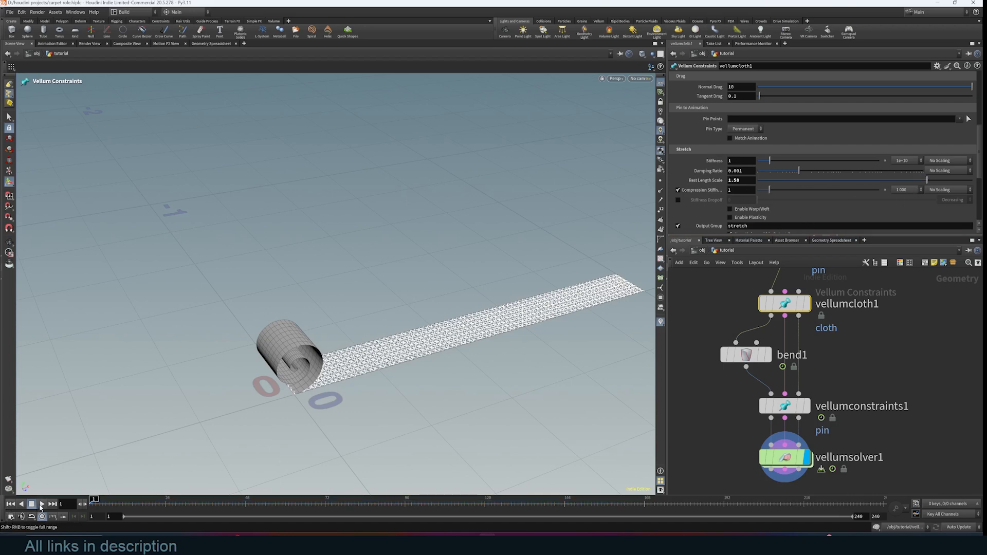
{"action": "left_click", "coordinate": [41, 506]}
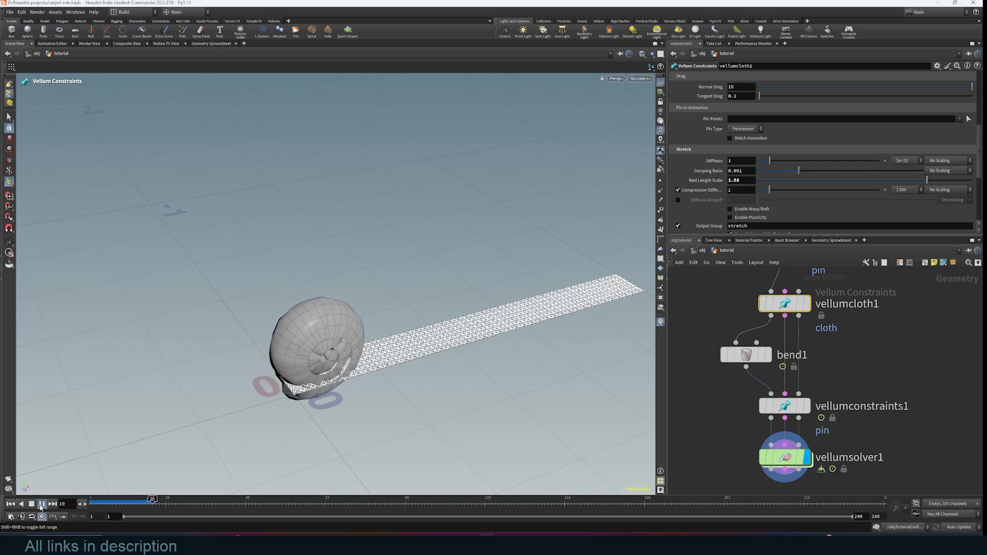
{"action": "left_click", "coordinate": [39, 505]}
{"action": "left_click", "coordinate": [10, 504]}
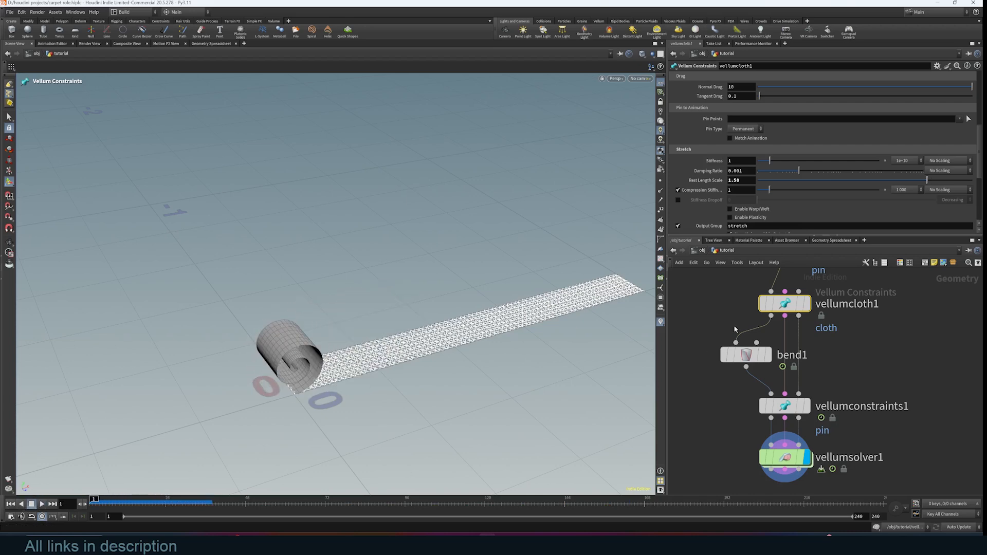
Step: Enable Ground Position at 0, 0, 0 on vellumsolver1, and play the simulation before returning to frame 1
{"action": "left_click", "coordinate": [787, 450]}
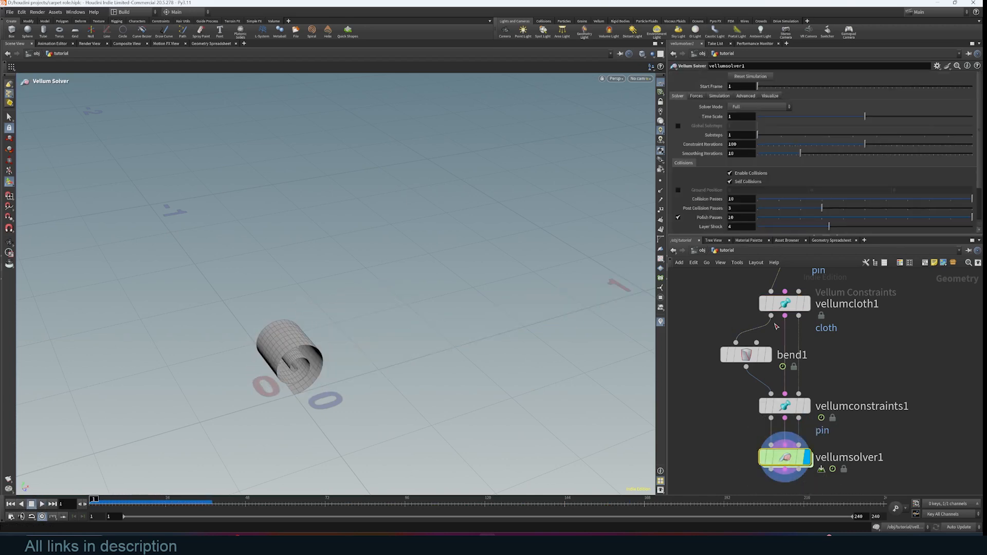
{"action": "left_click", "coordinate": [679, 190]}
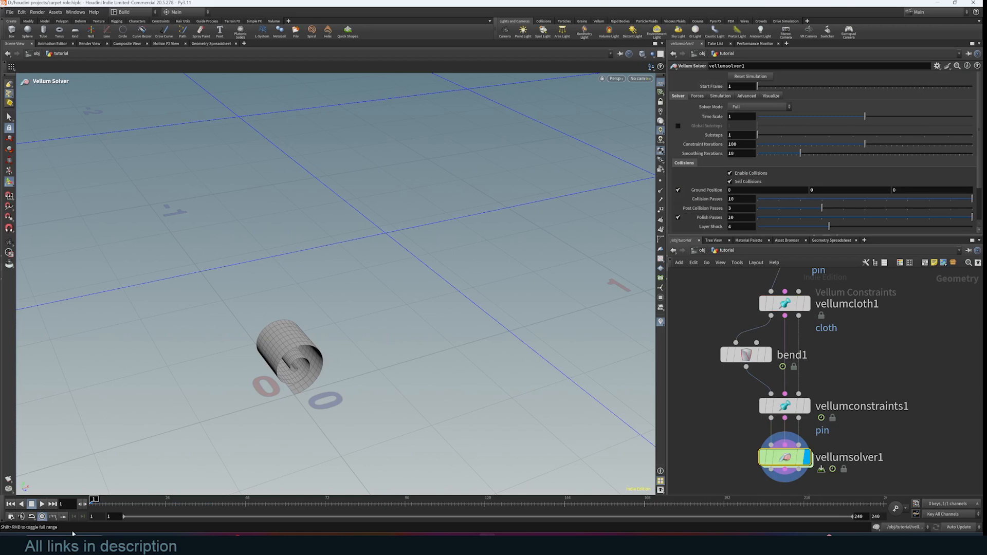
{"action": "left_click", "coordinate": [43, 504]}
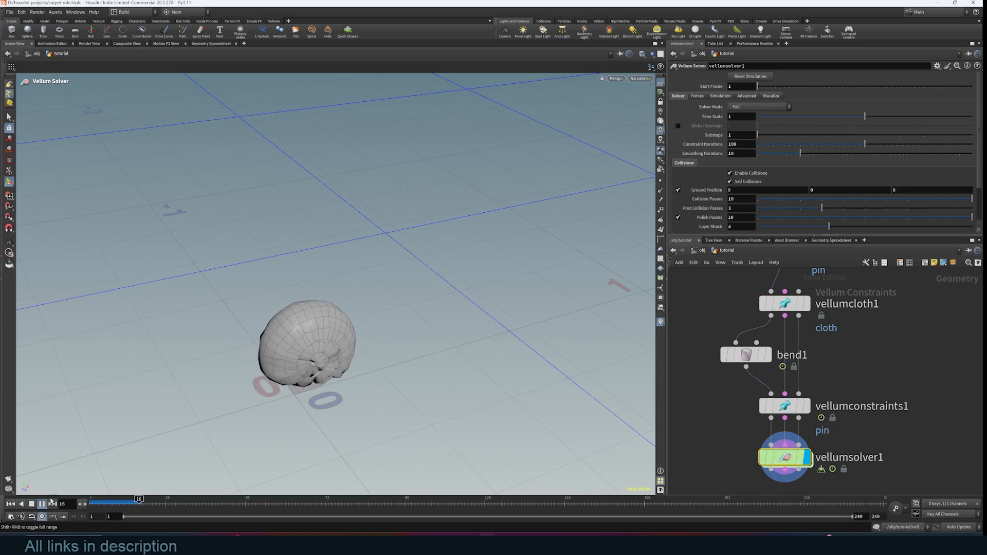
{"action": "key", "text": "Escape"}
{"action": "left_click_drag", "start_coordinate": [397, 355], "coordinate": [388, 313]}
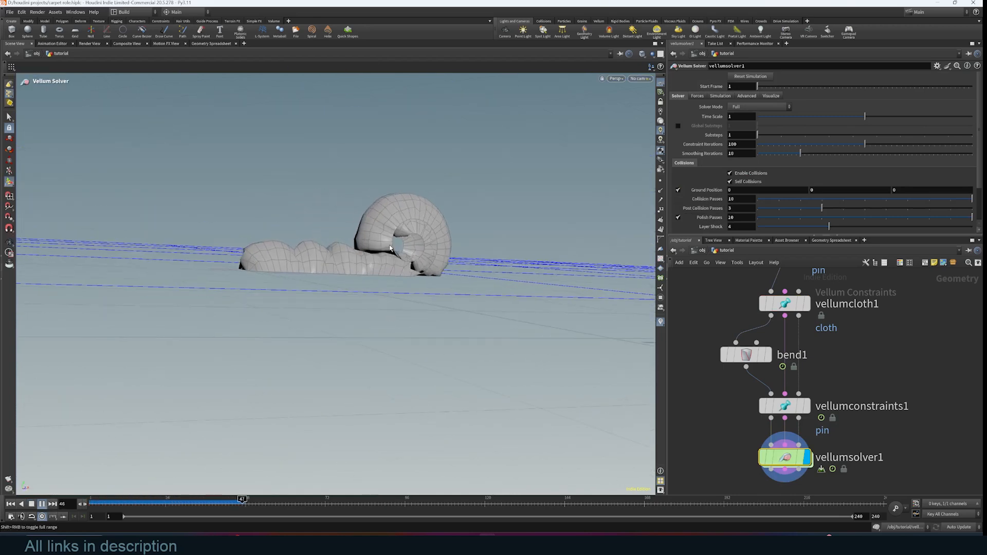
{"action": "left_click_drag", "start_coordinate": [406, 264], "coordinate": [449, 339], "text": "alt"}
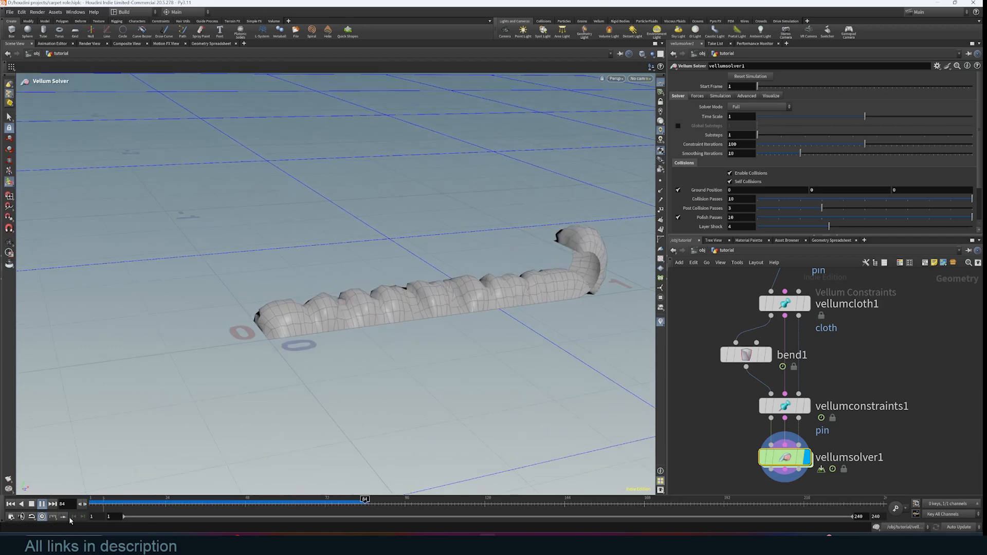
{"action": "left_click", "coordinate": [10, 504]}
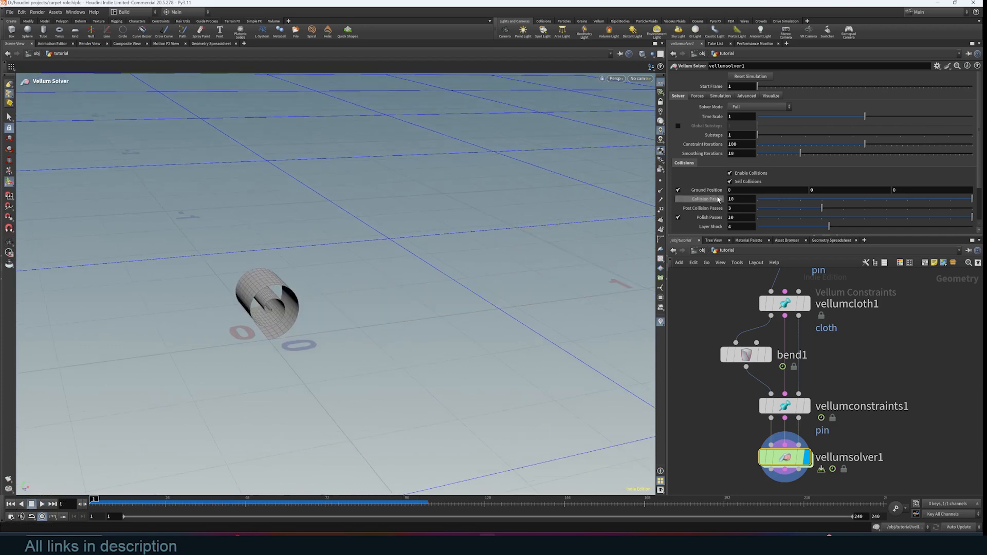
Step: Display group1, disable its Include by Edges option, and enable Keep by Random Chance for the pin group
{"action": "middle_click_drag", "start_coordinate": [876, 377], "coordinate": [874, 411]}
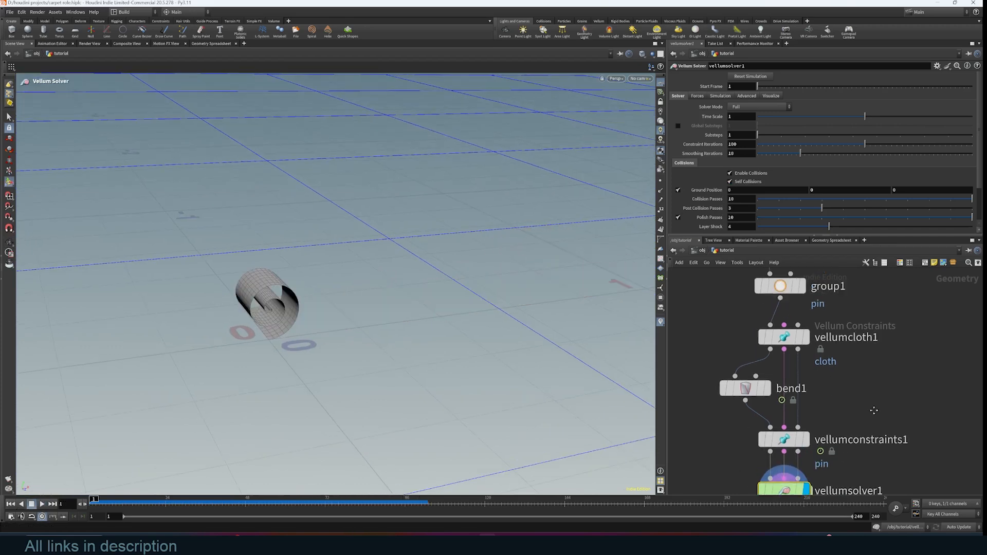
{"action": "left_click", "coordinate": [789, 438]}
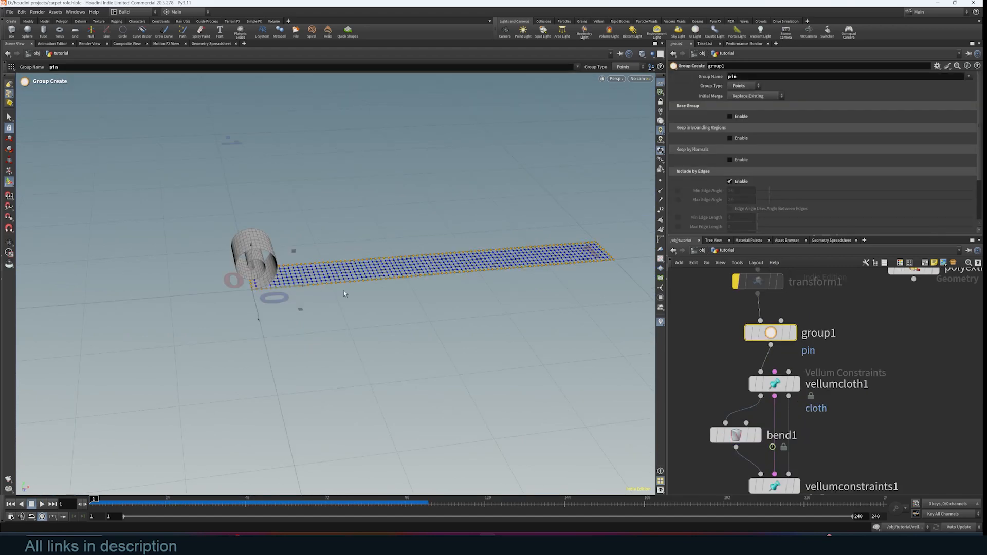
{"action": "left_click_drag", "start_coordinate": [367, 309], "coordinate": [437, 353], "text": "alt"}
{"action": "middle_click_drag", "start_coordinate": [573, 377], "coordinate": [472, 309], "text": "alt"}
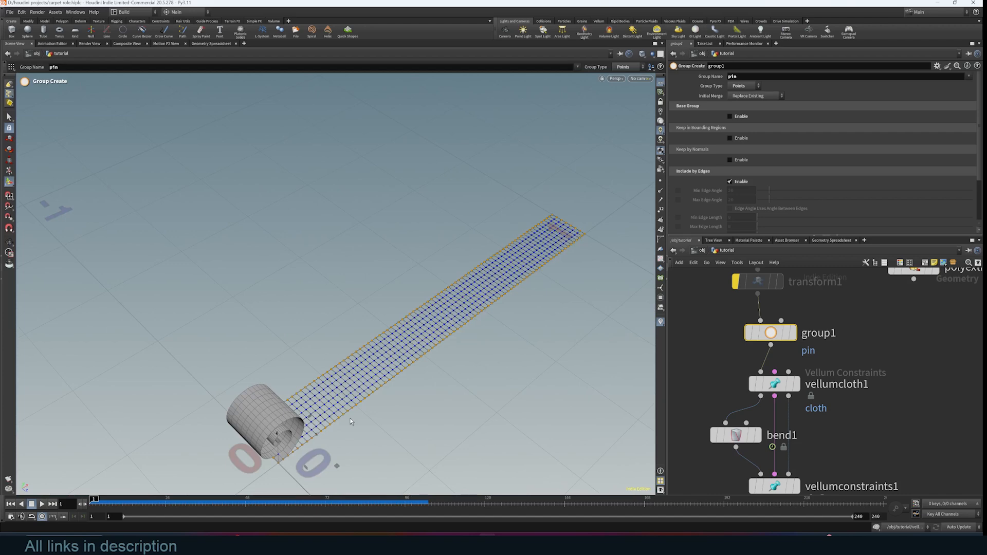
{"action": "left_click", "coordinate": [792, 333]}
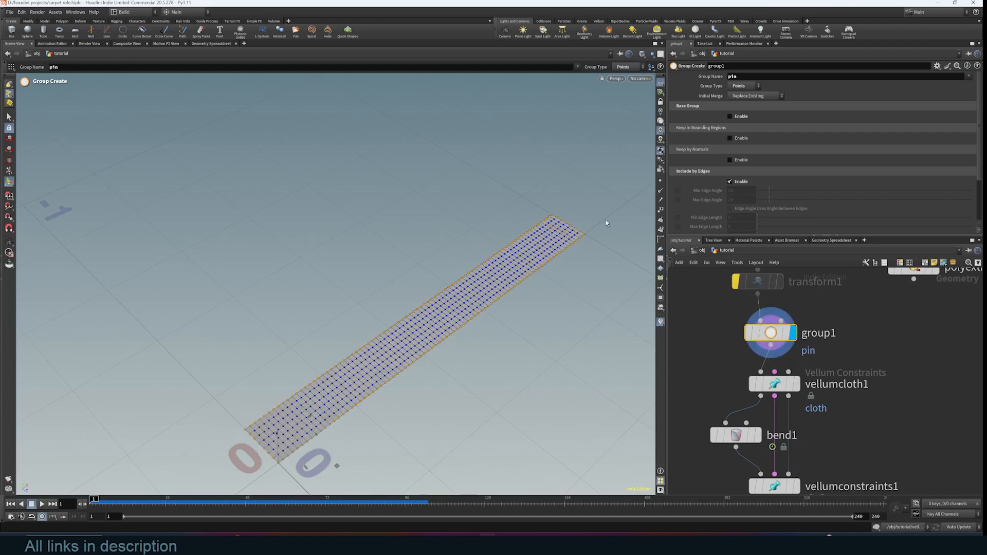
{"action": "scroll", "coordinate": [766, 191], "scroll_direction": "down", "scroll_amount": 3}
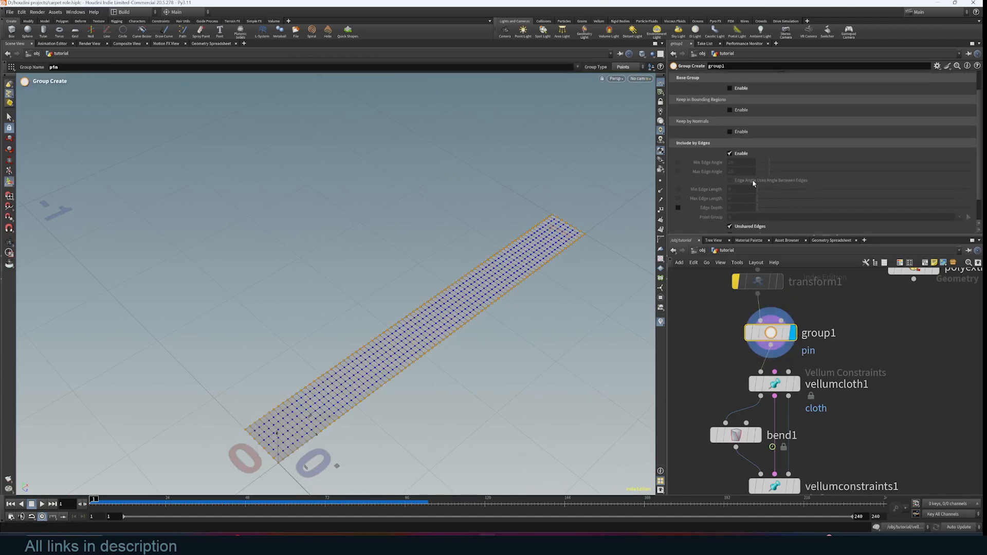
{"action": "left_click", "coordinate": [731, 154]}
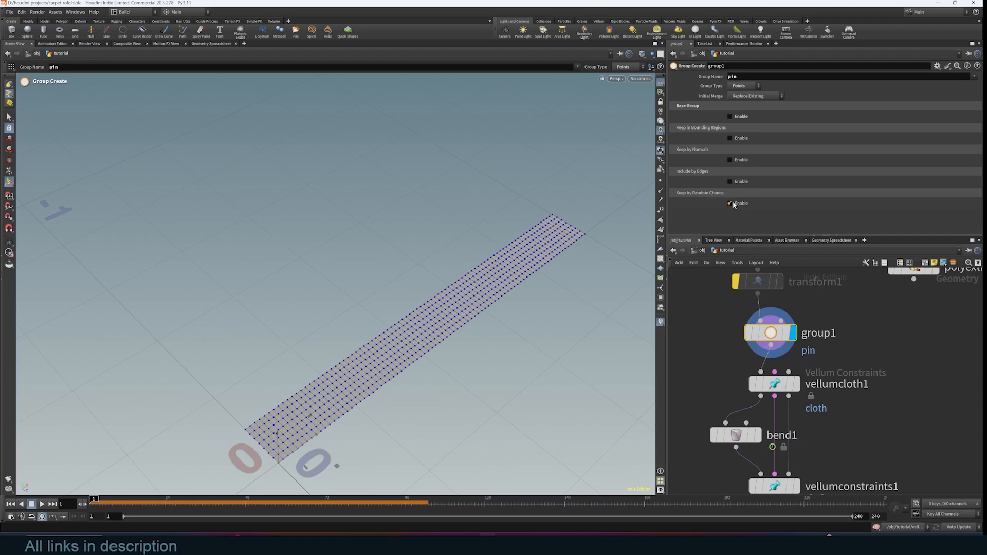
Step: Set the random chance of group1 to 12.9 percent with a Global Seed of 0.513
{"action": "left_click_drag", "start_coordinate": [430, 315], "coordinate": [392, 275]}
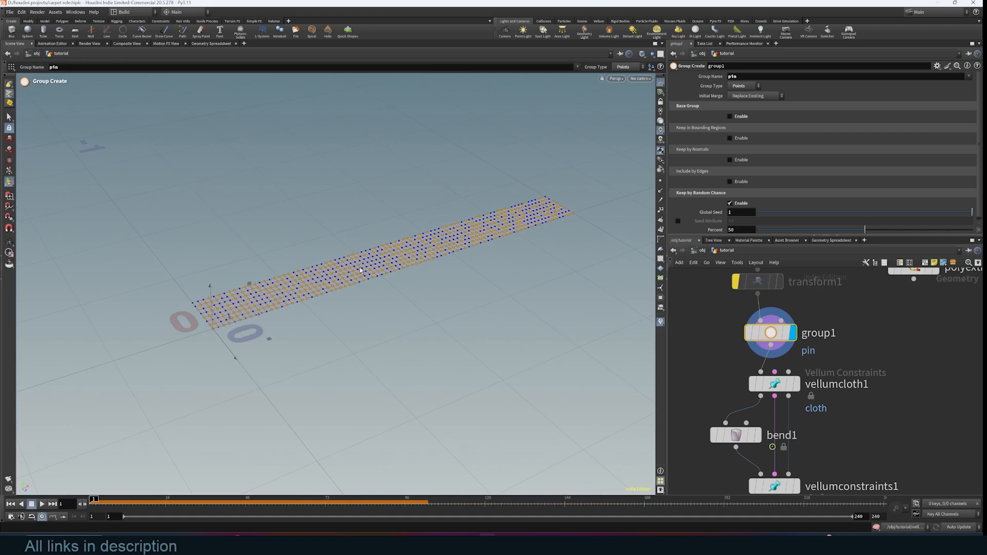
{"action": "scroll", "coordinate": [781, 215], "scroll_direction": "down", "scroll_amount": 1}
{"action": "left_click_drag", "start_coordinate": [739, 228], "coordinate": [719, 229]}
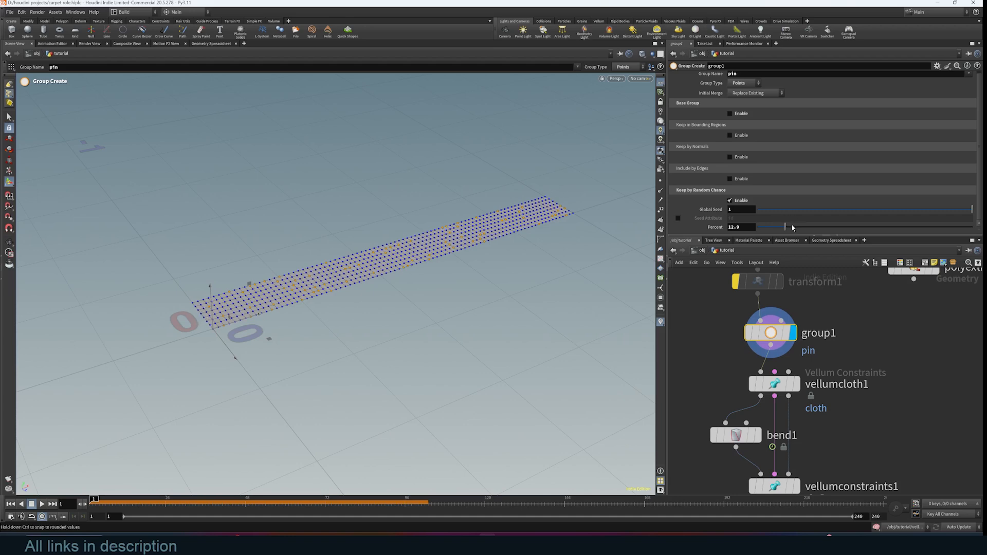
{"action": "left_click_drag", "start_coordinate": [962, 207], "coordinate": [867, 212]}
{"action": "scroll", "coordinate": [878, 386], "scroll_direction": "down", "scroll_amount": 1}
Step: Display vellumsolver1 and play the simulation with the randomly pinned points, returning to frame 1
{"action": "middle_click_drag", "start_coordinate": [880, 425], "coordinate": [886, 332]}
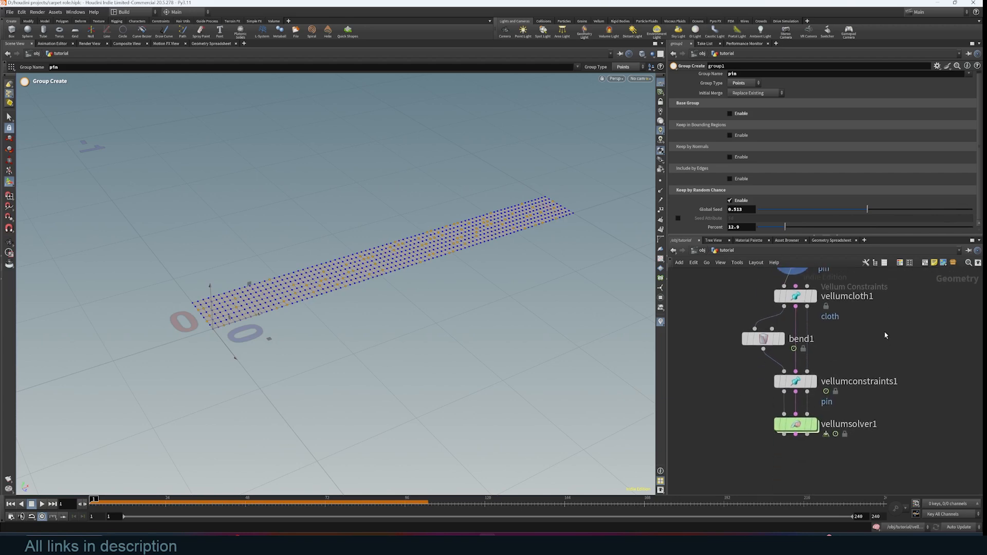
{"action": "left_click", "coordinate": [816, 425]}
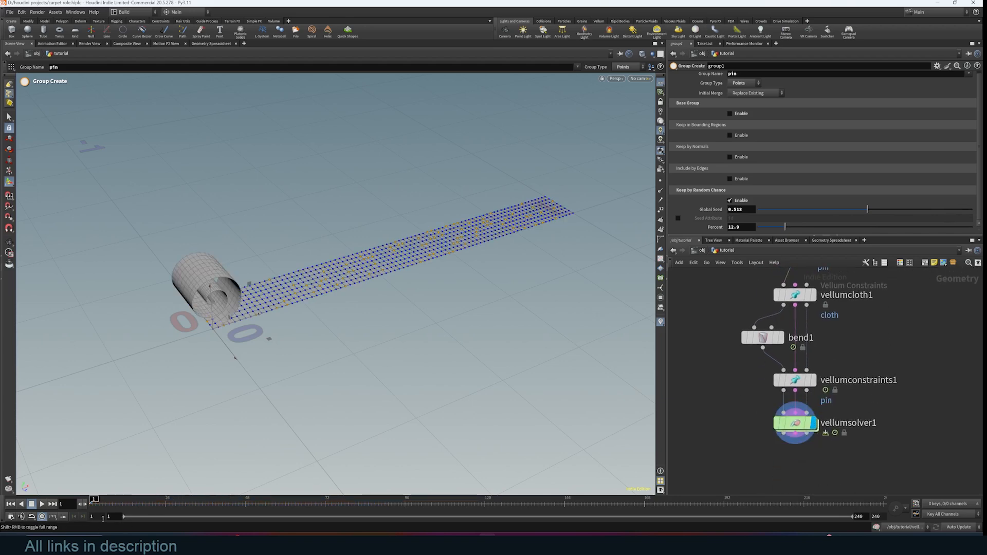
{"action": "left_click", "coordinate": [44, 506]}
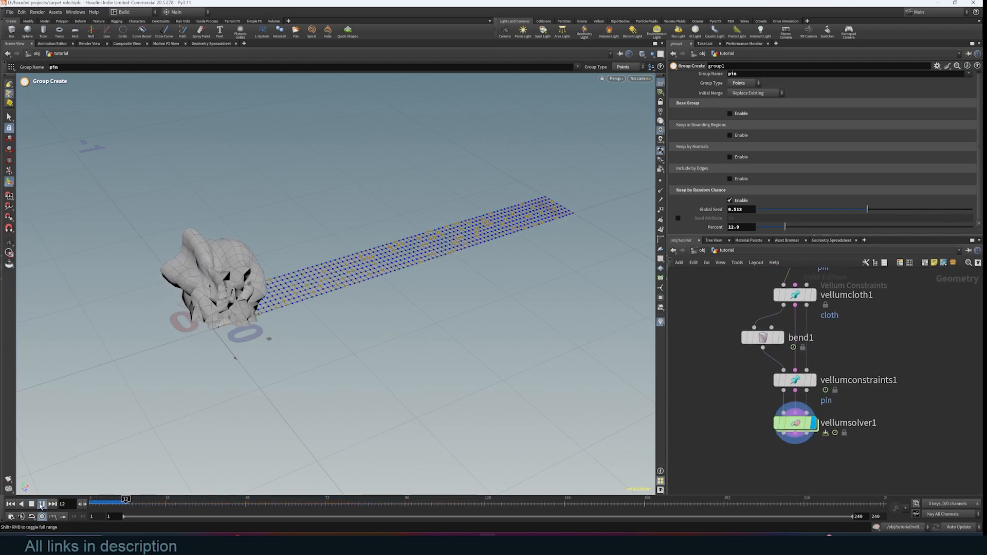
{"action": "left_click", "coordinate": [15, 506]}
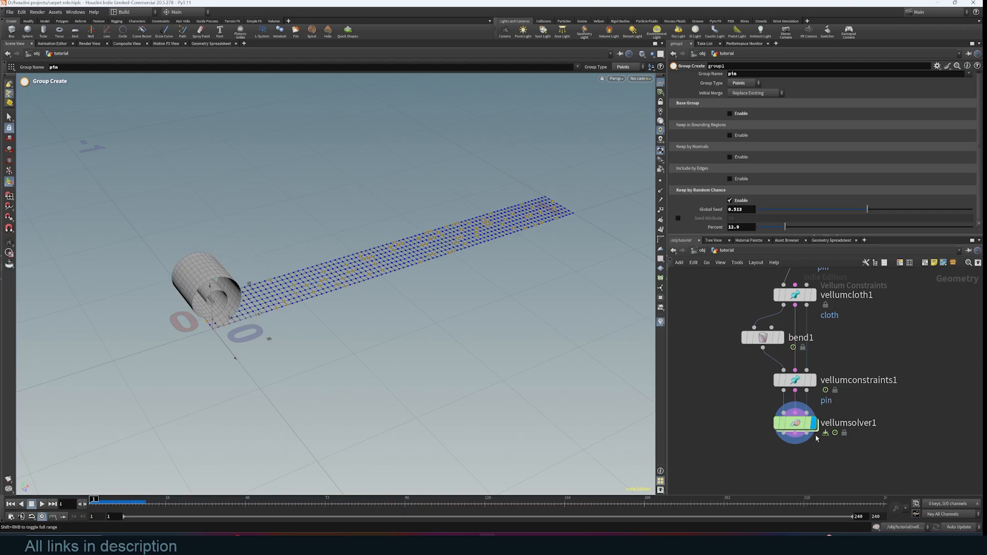
Step: Reset the Rest Length Scale of vellumcloth1 to its default of 1, and select vellumsolver1
{"action": "scroll", "coordinate": [851, 397], "scroll_direction": "up", "scroll_amount": 2}
{"action": "left_click", "coordinate": [795, 335]}
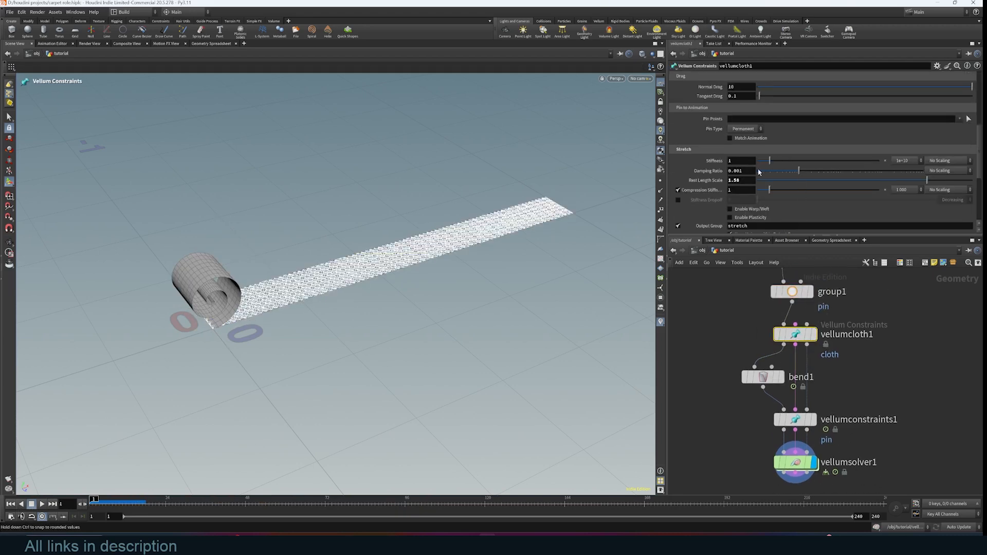
{"action": "middle_click", "coordinate": [699, 181], "text": "ctrl"}
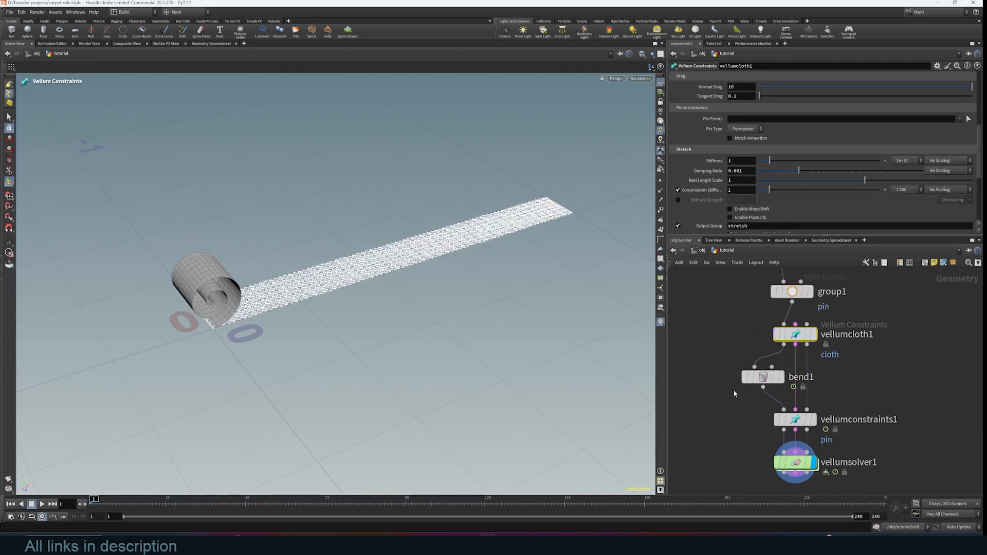
{"action": "middle_click_drag", "start_coordinate": [878, 465], "coordinate": [885, 421]}
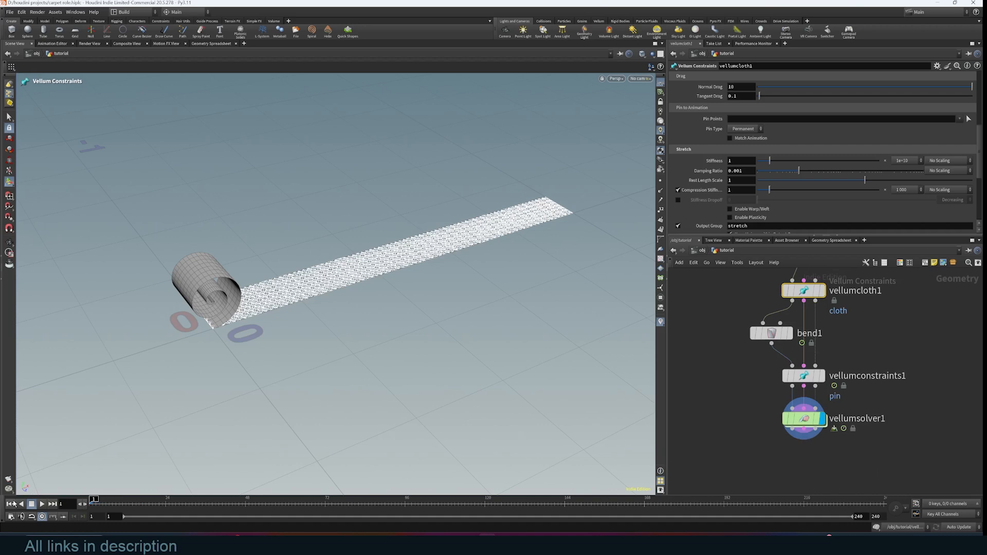
{"action": "left_click", "coordinate": [806, 429]}
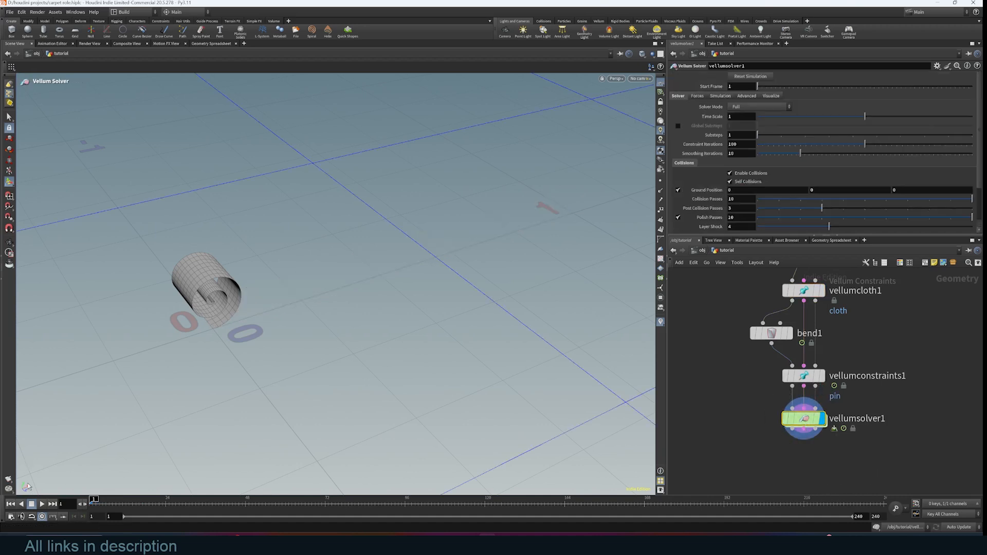
Step: Play the vellumsolver1 simulation with the default rest length, watching the carpet unroll, and return to frame 1
{"action": "left_click", "coordinate": [41, 504]}
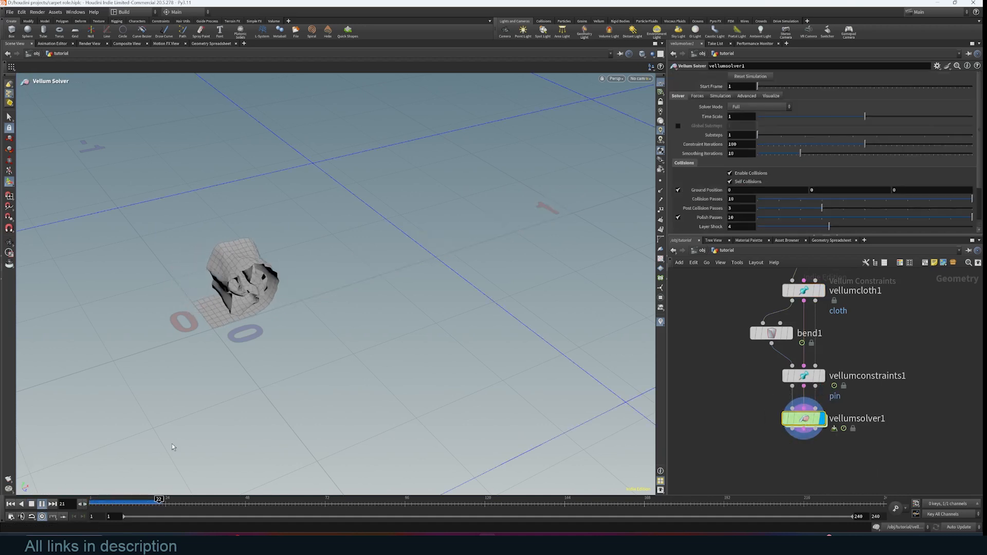
{"action": "left_click_drag", "start_coordinate": [269, 391], "coordinate": [263, 369]}
{"action": "right_click_drag", "start_coordinate": [447, 302], "coordinate": [419, 314]}
{"action": "middle_click_drag", "start_coordinate": [419, 313], "coordinate": [402, 383]}
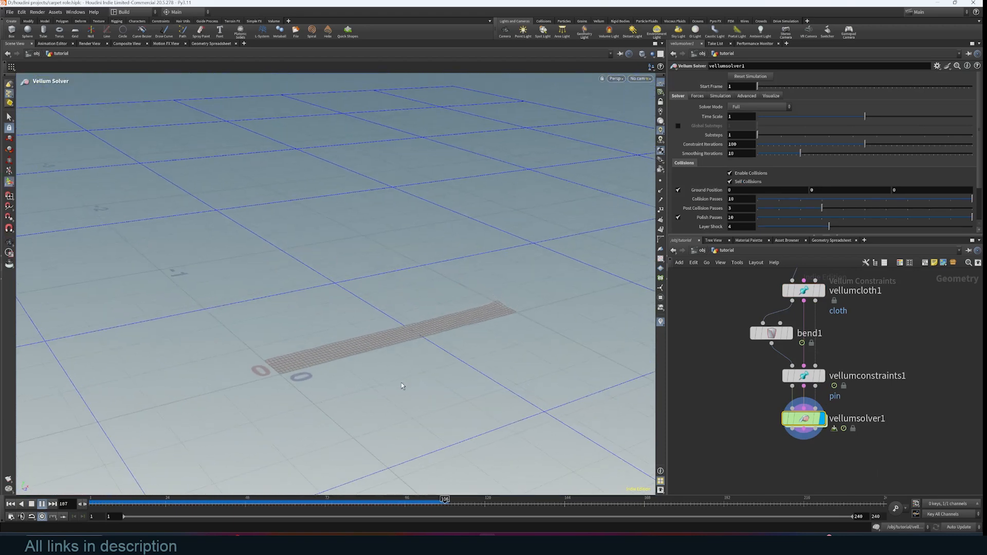
{"action": "left_click", "coordinate": [11, 504]}
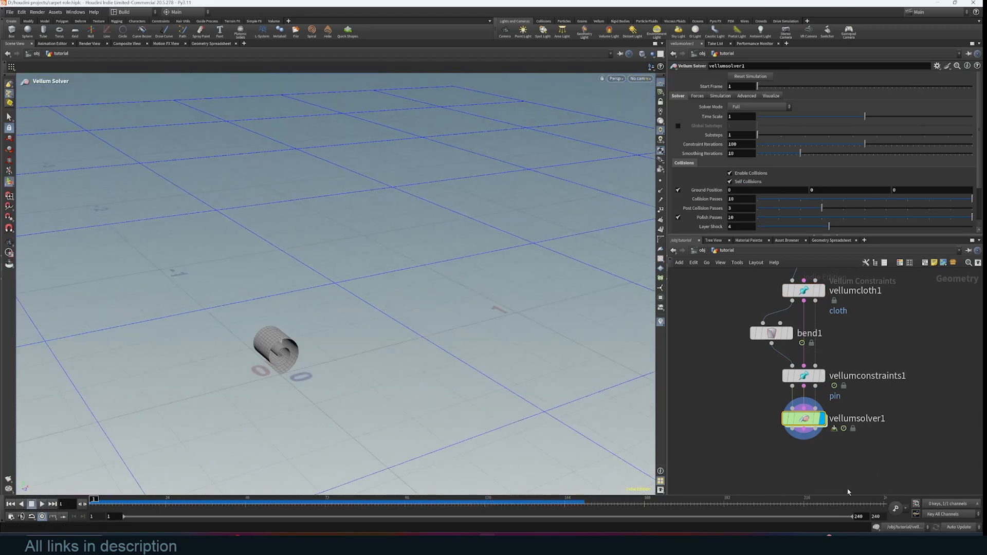
Step: Add a Vellum Post-Process node after vellumsolver1 with all three outputs connected, and display it
{"action": "middle_click_drag", "start_coordinate": [849, 493], "coordinate": [821, 388]}
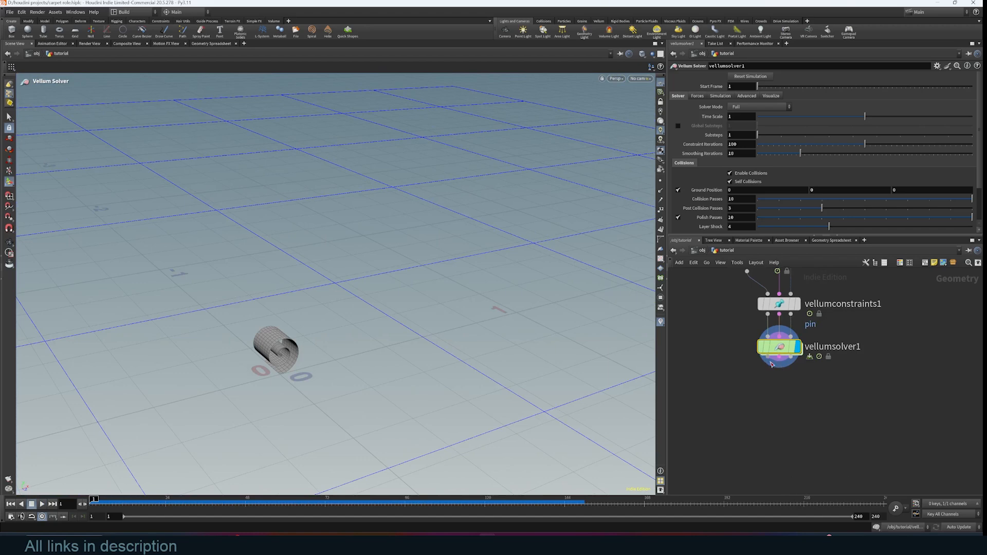
{"action": "key", "text": "Tab"}
{"action": "mouse_move", "coordinate": [780, 396]}
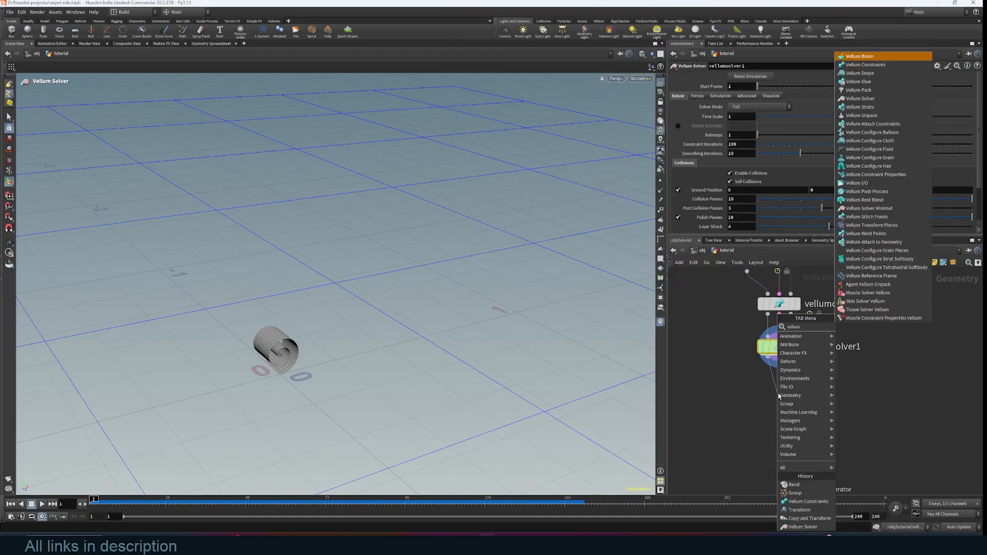
{"action": "left_click", "coordinate": [894, 193]}
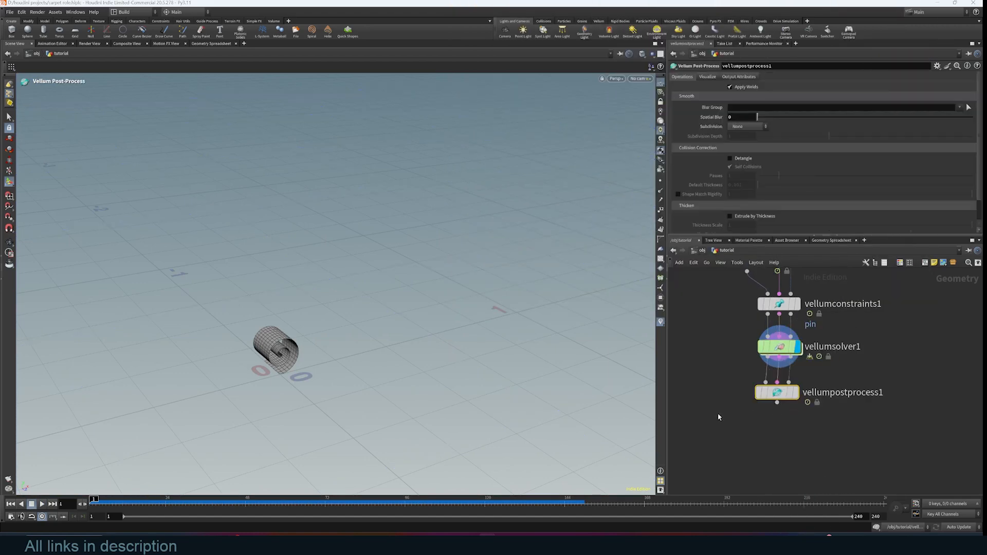
{"action": "mouse_move", "coordinate": [787, 398]}
{"action": "left_click", "coordinate": [799, 369]}
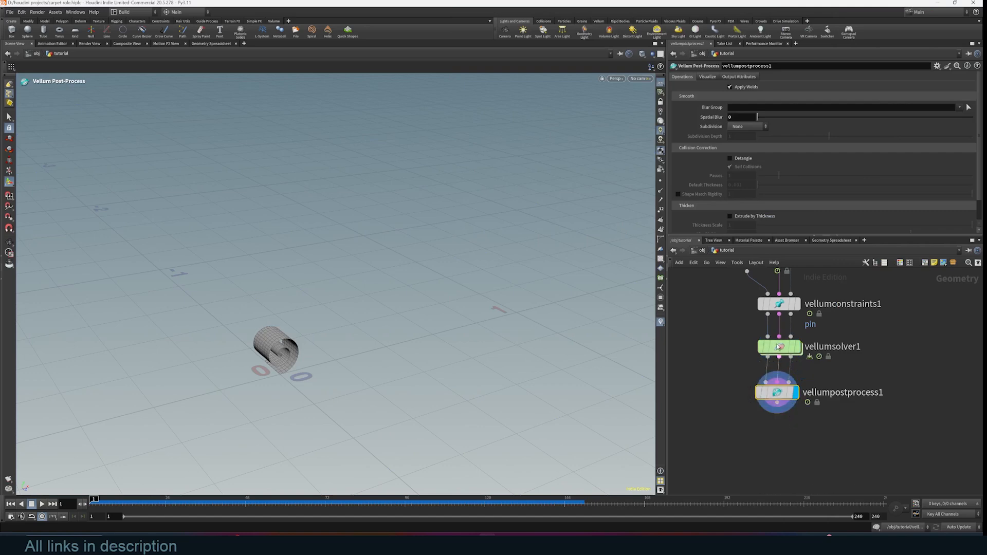
Step: Enable Extrude by Thickness on vellumpostprocess1 and play the simulation to inspect the thickened carpet
{"action": "scroll", "coordinate": [758, 215], "scroll_direction": "down", "scroll_amount": 2}
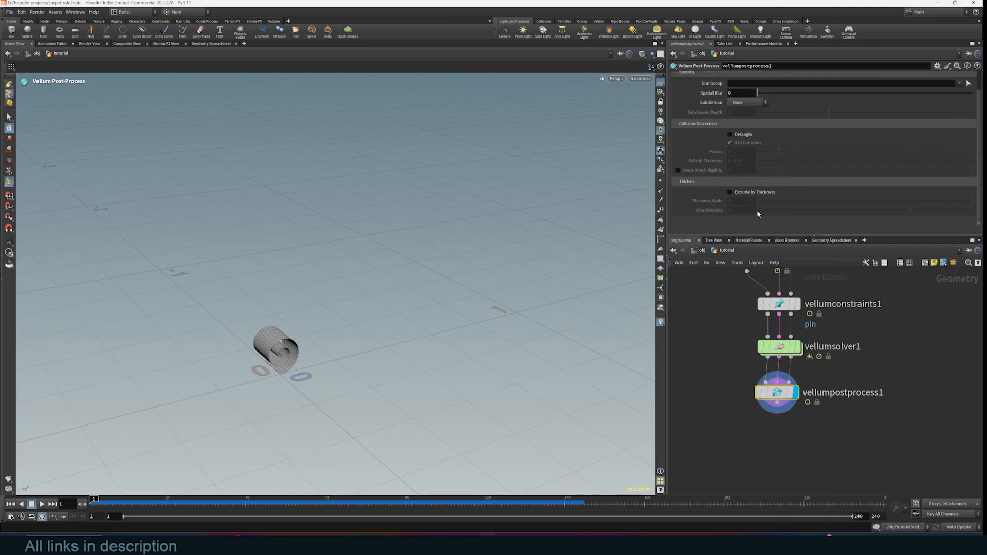
{"action": "left_click", "coordinate": [731, 192]}
{"action": "right_click_drag", "start_coordinate": [345, 307], "coordinate": [308, 321], "text": "alt"}
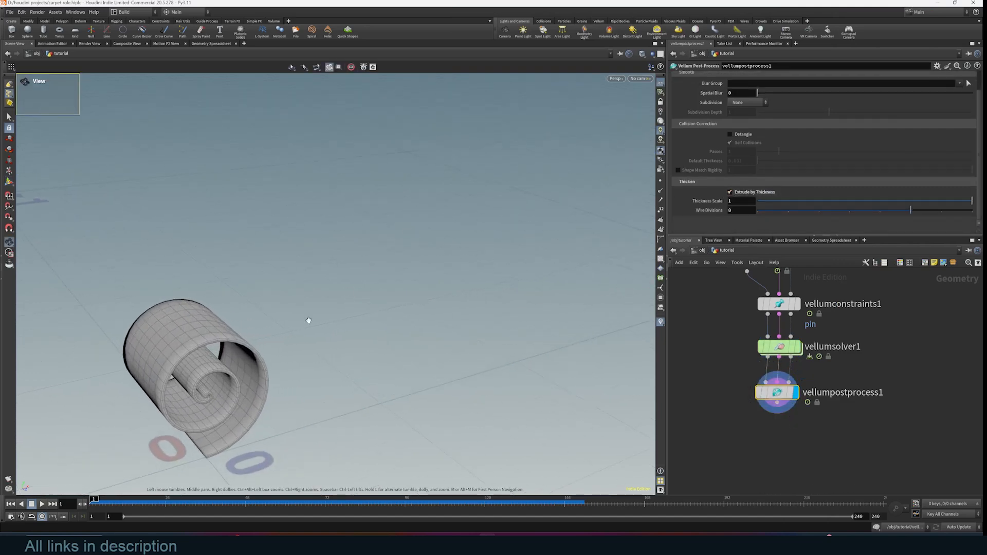
{"action": "right_click_drag", "start_coordinate": [291, 389], "coordinate": [132, 466], "text": "alt"}
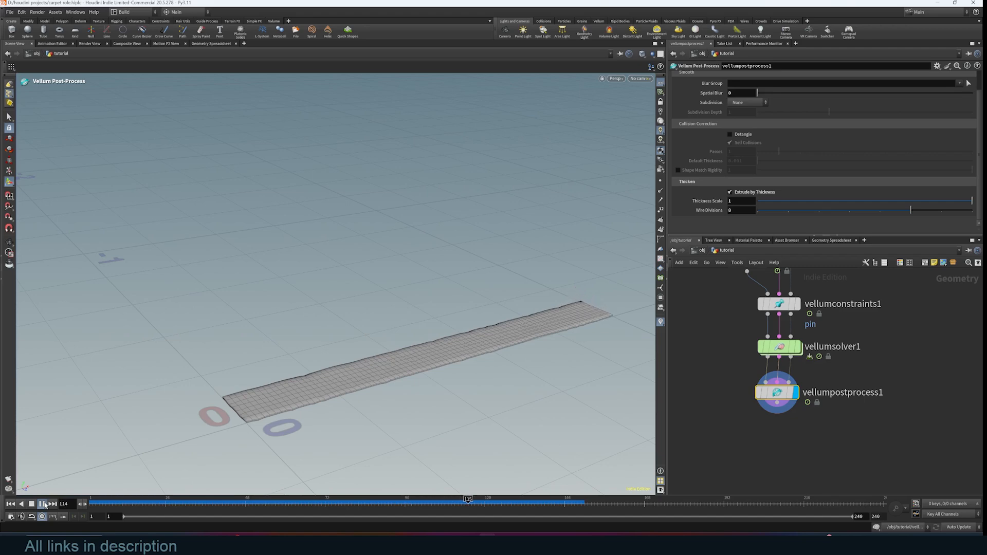
Step: Space out polyextrude1 and transform1 in the network and insert a Remesh node between them
{"action": "middle_click_drag", "start_coordinate": [823, 288], "coordinate": [799, 456]}
{"action": "middle_click_drag", "start_coordinate": [784, 325], "coordinate": [779, 389]}
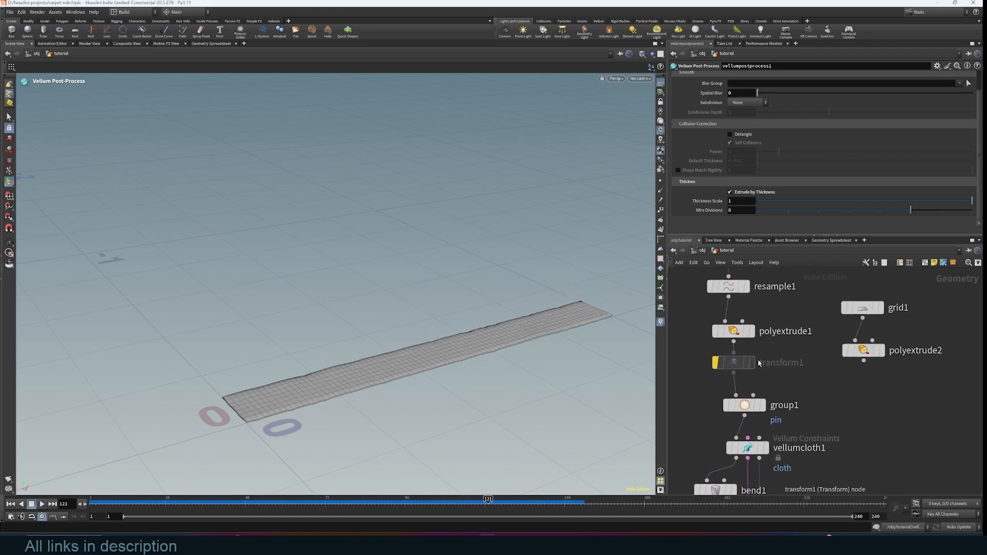
{"action": "left_click_drag", "start_coordinate": [734, 332], "coordinate": [739, 315]}
{"action": "left_click_drag", "start_coordinate": [734, 363], "coordinate": [739, 372]}
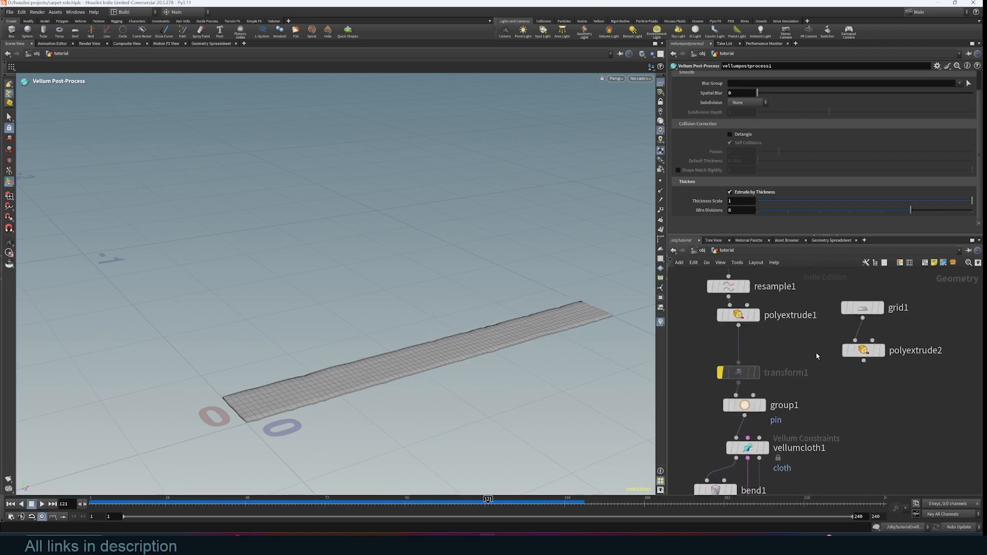
{"action": "key", "text": "Tab"}
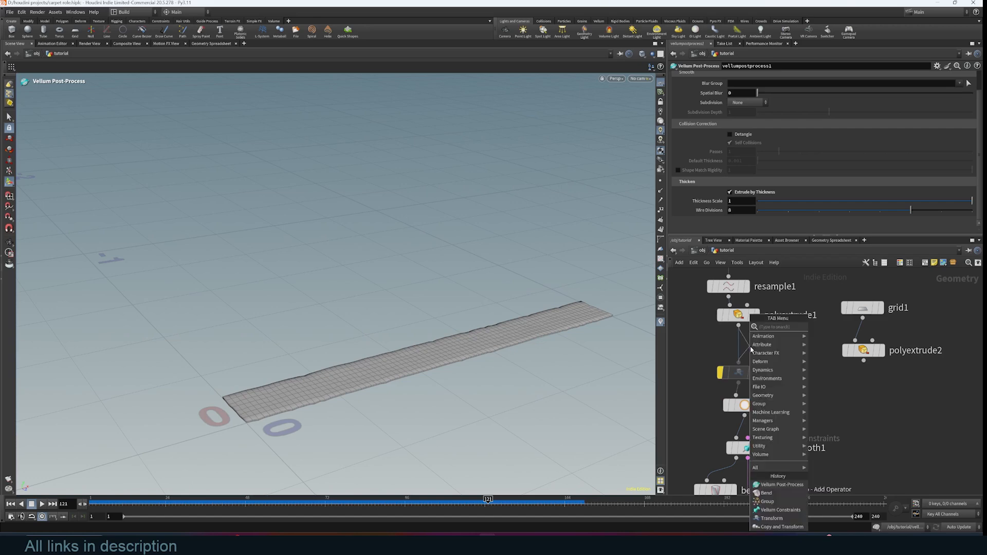
{"action": "type", "text": "remesh"}
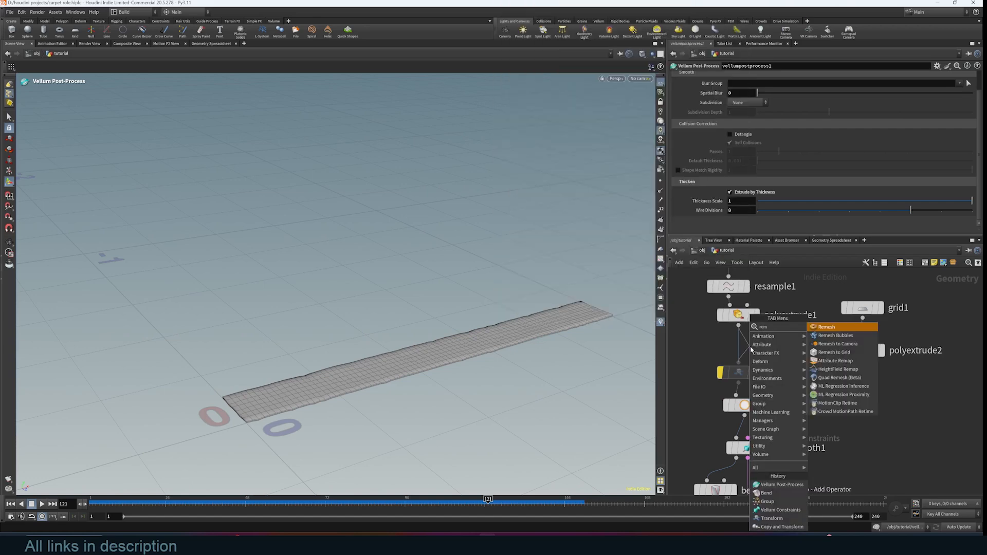
{"action": "key", "text": "Return"}
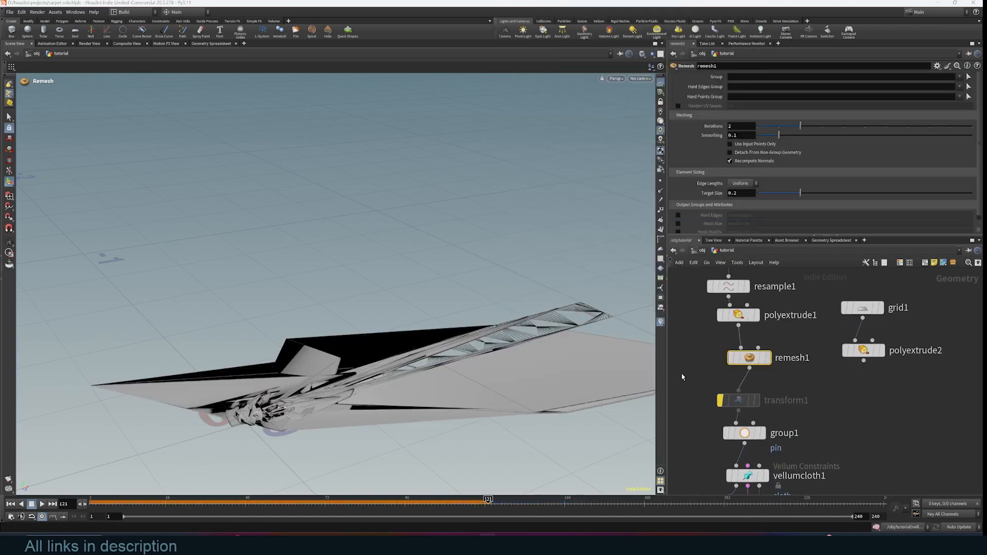
Step: Display remesh1, return to frame 1, align the node in the chain and set its Target Size to 0.012
{"action": "left_click", "coordinate": [768, 357]}
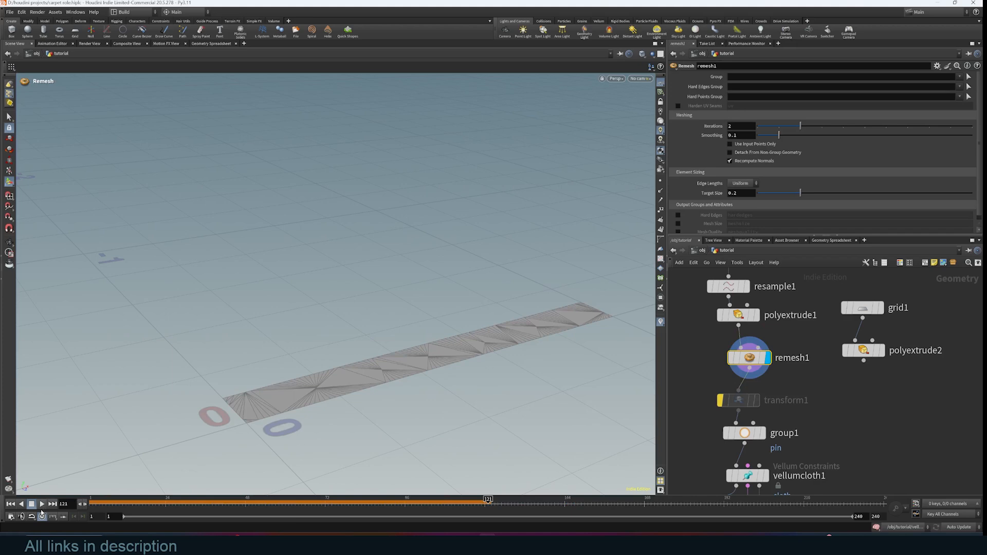
{"action": "left_click", "coordinate": [13, 505]}
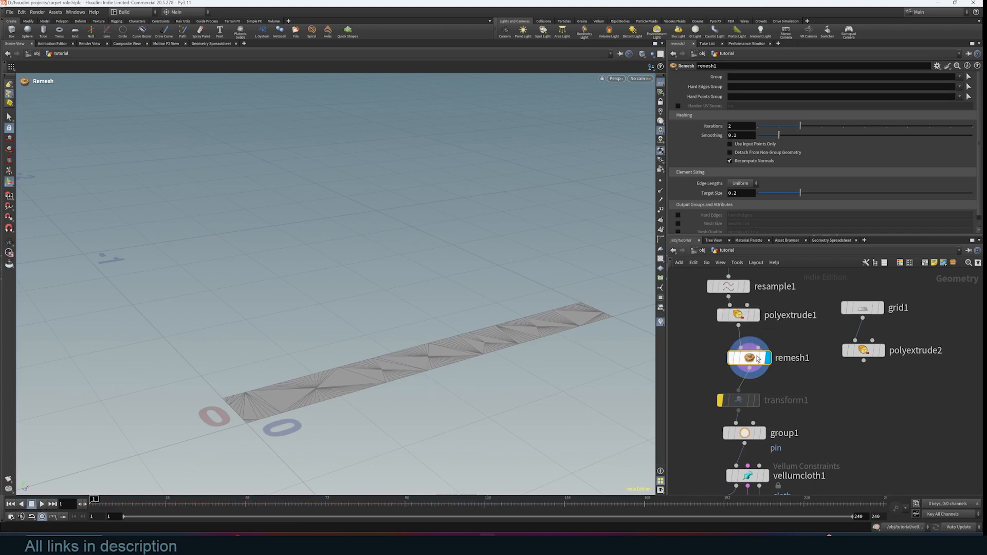
{"action": "left_click_drag", "start_coordinate": [749, 357], "coordinate": [737, 360]}
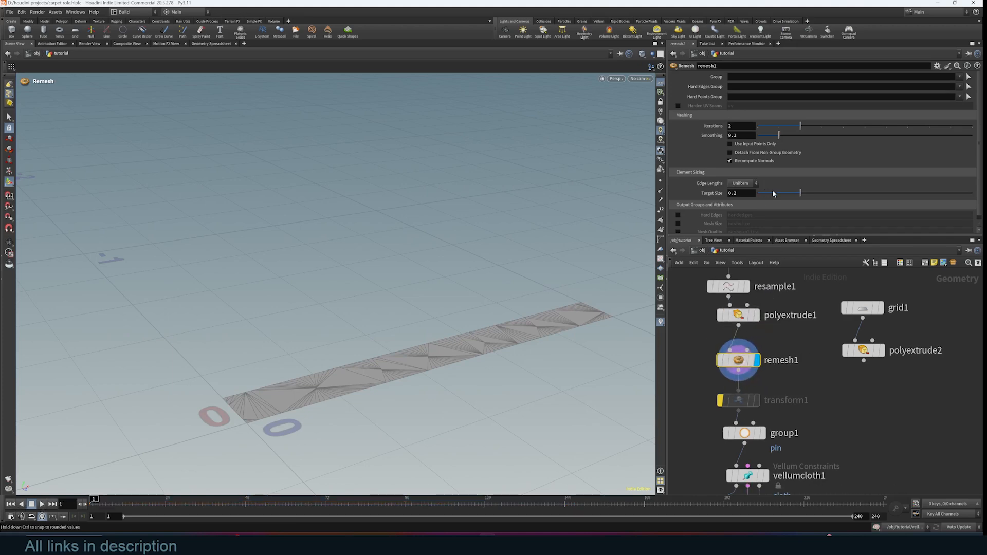
{"action": "left_click_drag", "start_coordinate": [774, 194], "coordinate": [763, 196]}
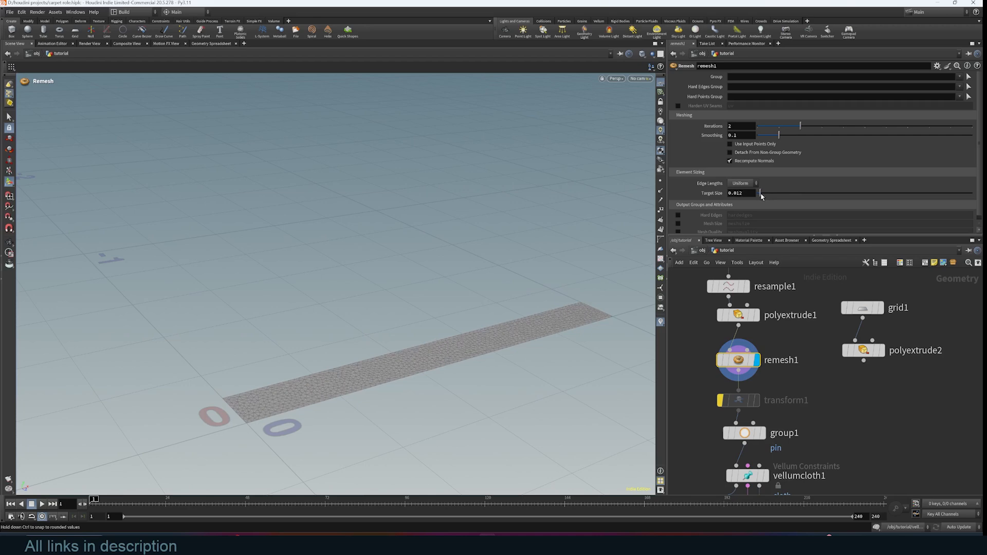
Step: Display and select vellumpostprocess1, and play the simulation with the remeshed carpet
{"action": "middle_click_drag", "start_coordinate": [839, 364], "coordinate": [844, 317]}
{"action": "middle_click_drag", "start_coordinate": [856, 392], "coordinate": [888, 198]}
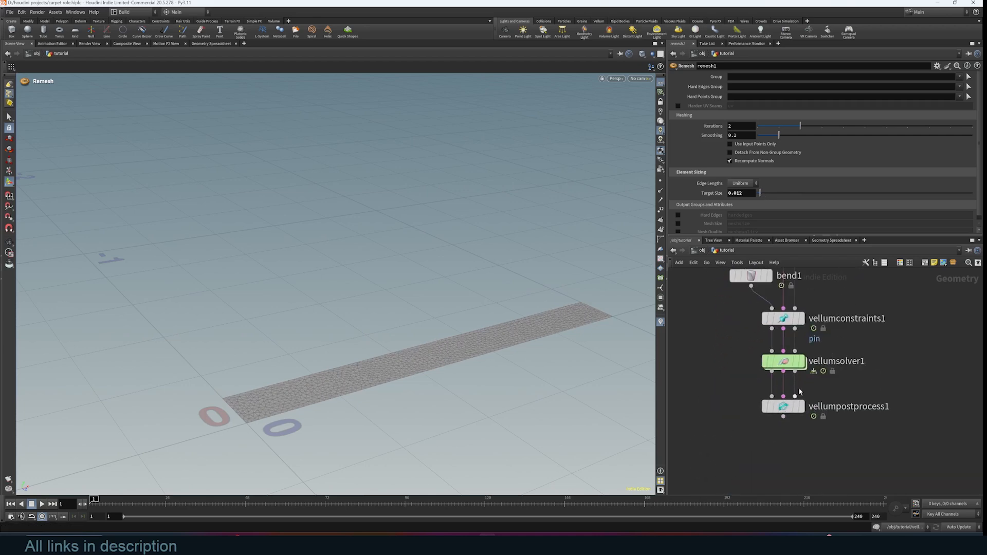
{"action": "left_click", "coordinate": [803, 410]}
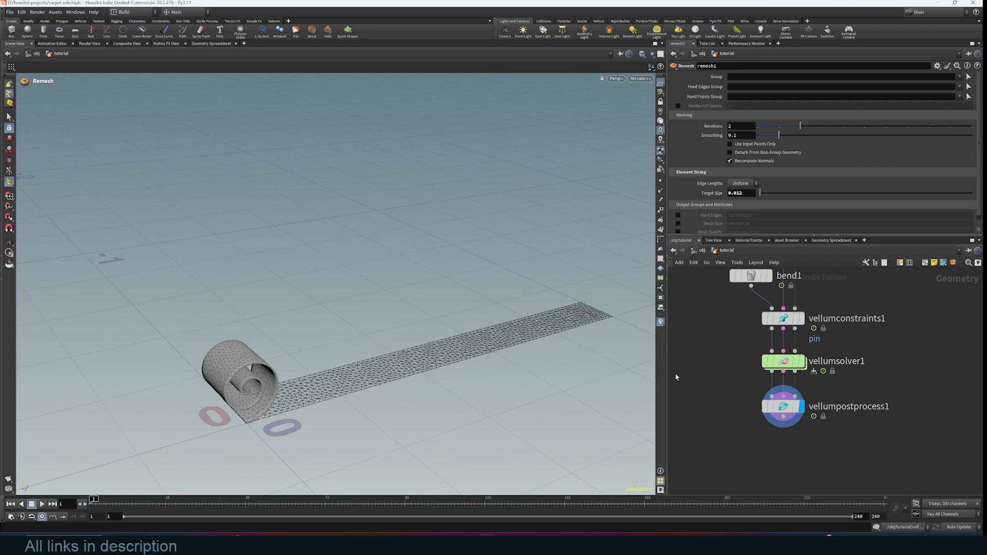
{"action": "left_click", "coordinate": [783, 406]}
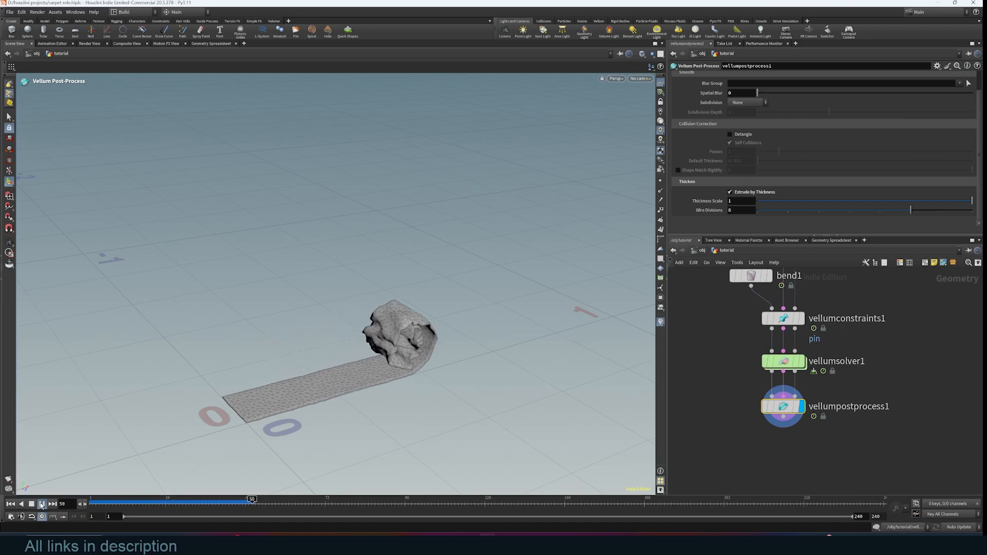
Step: Add a File Cache node below vellumpostprocess1 and save the frame 1 to 240 simulation to disk
{"action": "key", "text": "Tab"}
{"action": "type", "text": "cache"}
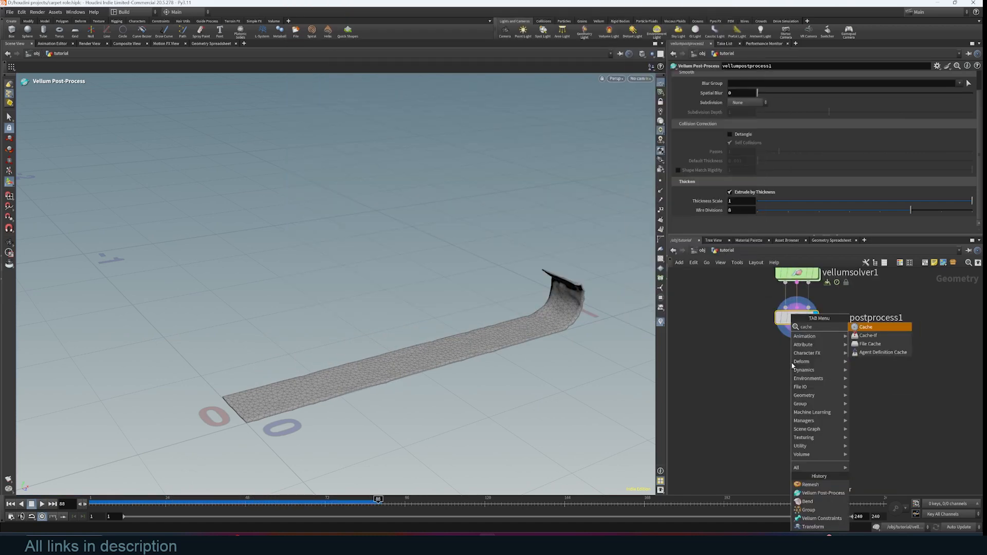
{"action": "key", "text": "Down"}
{"action": "key", "text": "Return"}
{"action": "left_click", "coordinate": [792, 365]}
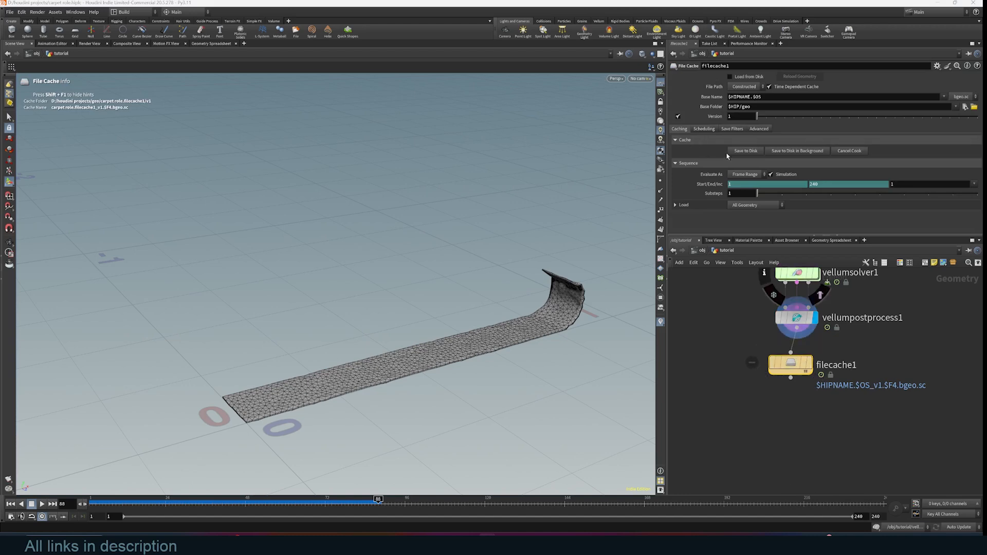
{"action": "left_click", "coordinate": [746, 151]}
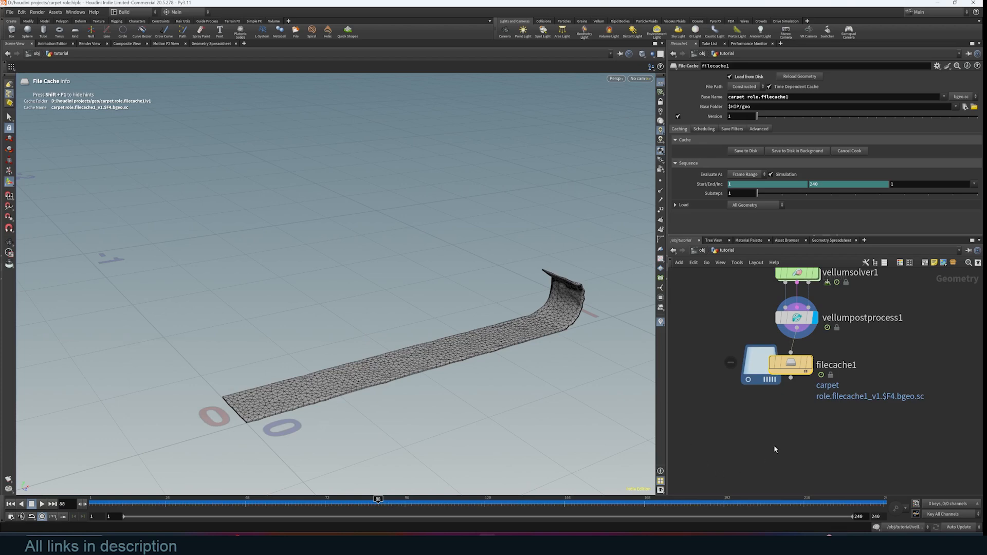
Step: Display filecache1 and go to frame 68 to check the cached carpet
{"action": "middle_click_drag", "start_coordinate": [776, 450], "coordinate": [822, 385]}
{"action": "left_click", "coordinate": [838, 326]}
{"action": "left_click", "coordinate": [312, 503]}
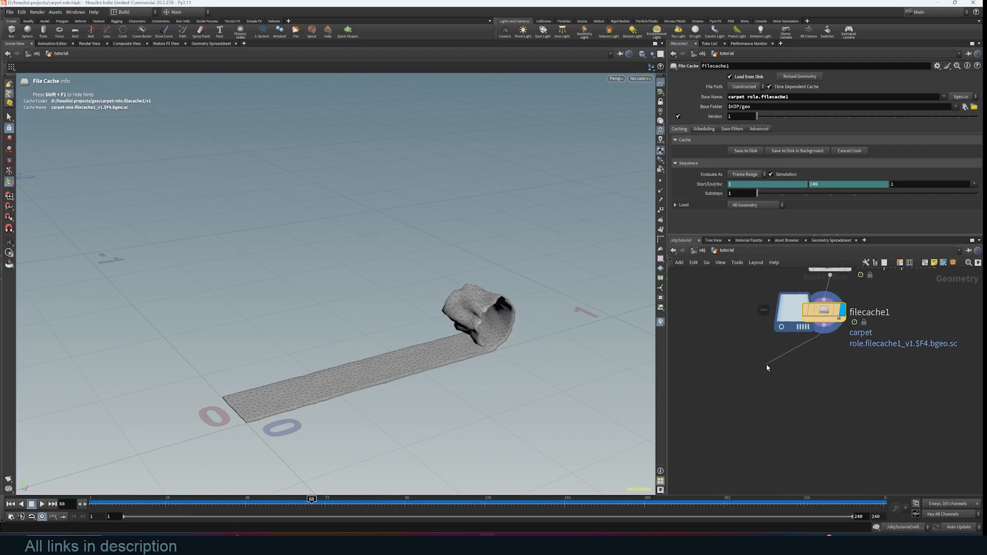
Step: Add a Transform node after filecache1, display it and move the carpet about 0.168 along Z
{"action": "key", "text": "Tab"}
{"action": "type", "text": "tr"}
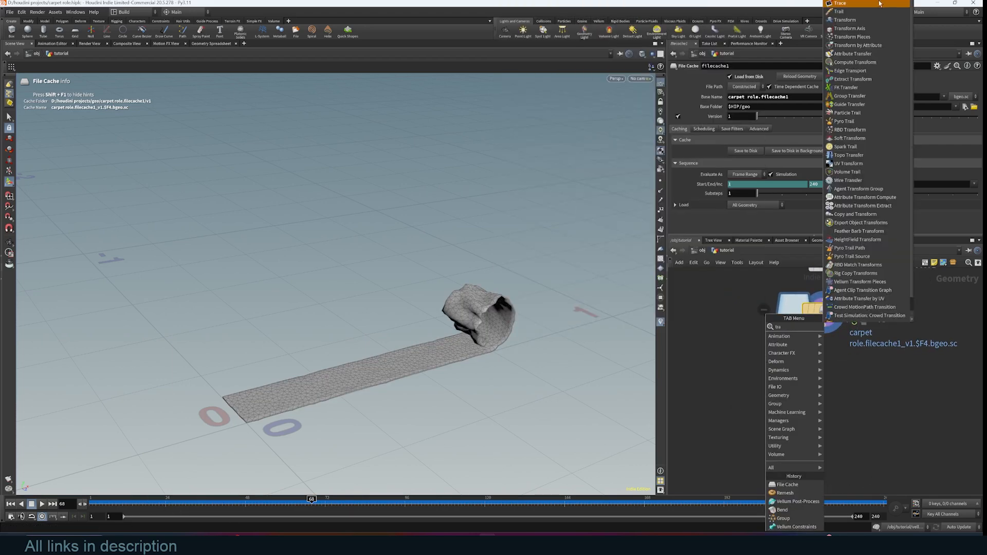
{"action": "left_click", "coordinate": [854, 21]}
{"action": "mouse_move", "coordinate": [766, 371]}
{"action": "left_mouse_down"}
{"action": "mouse_move", "coordinate": [735, 389]}
{"action": "mouse_move", "coordinate": [763, 389]}
{"action": "left_mouse_up"}
{"action": "left_click", "coordinate": [765, 388]}
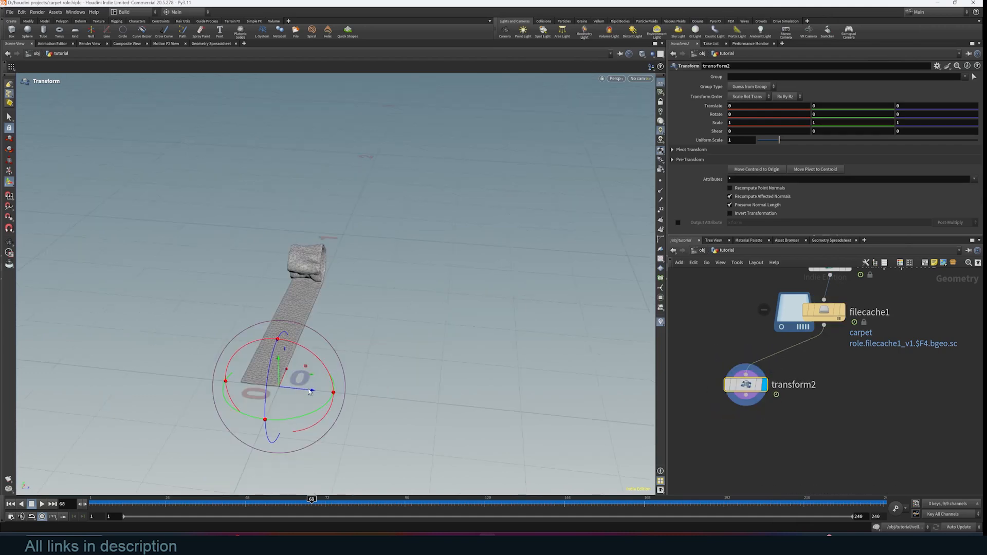
{"action": "left_click_drag", "start_coordinate": [310, 392], "coordinate": [377, 397]}
Step: Add a Merge node combining transform2 and filecache1, display it and tidy the position of transform2
{"action": "middle_click_drag", "start_coordinate": [843, 446], "coordinate": [792, 433]}
{"action": "key", "text": "Tab"}
{"action": "type", "text": "merg"}
{"action": "key", "text": "Return"}
{"action": "left_click", "coordinate": [782, 357]}
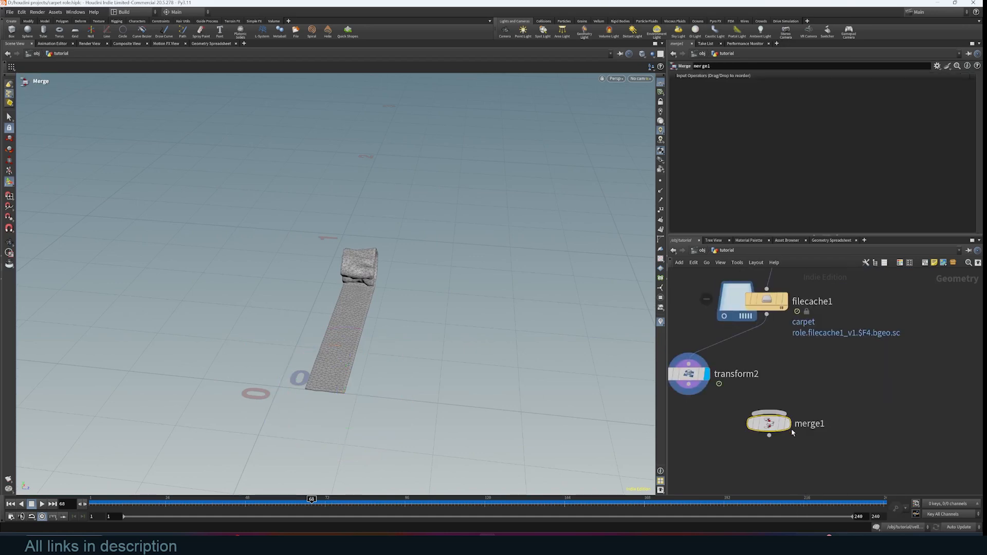
{"action": "left_click", "coordinate": [790, 426]}
{"action": "left_click_drag", "start_coordinate": [688, 374], "coordinate": [766, 407]}
{"action": "left_click_drag", "start_coordinate": [764, 363], "coordinate": [748, 364]}
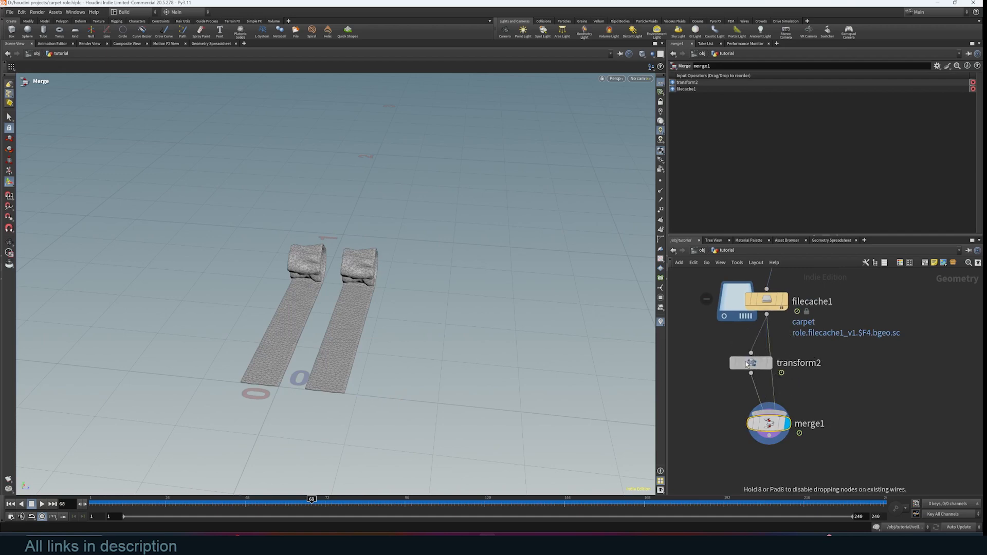
Step: Duplicate transform2 between filecache1 and merge1, and move the third carpet to about 0.284 along Z
{"action": "left_click", "coordinate": [760, 366]}
{"action": "key", "text": "ctrl+c"}
{"action": "key", "text": "ctrl+v"}
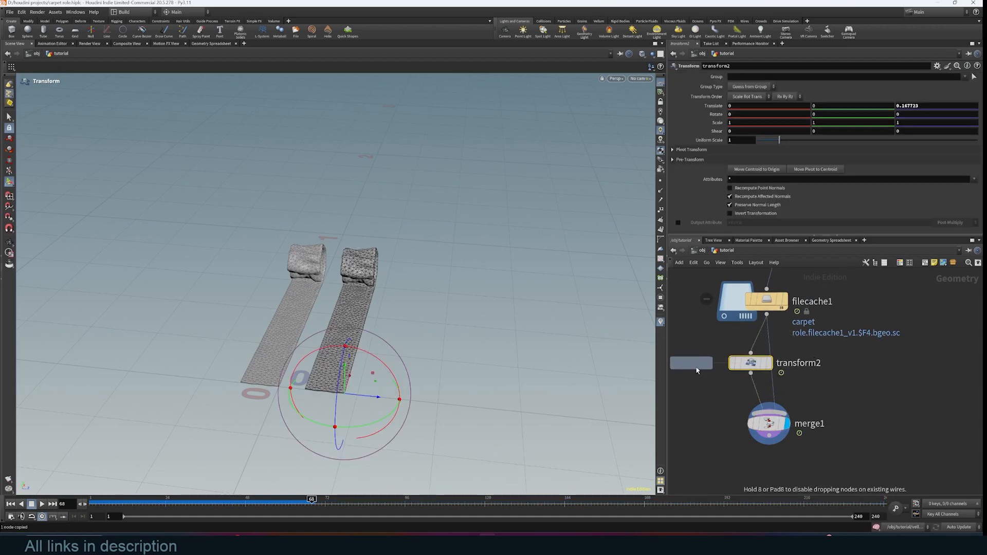
{"action": "left_click_drag", "start_coordinate": [689, 373], "coordinate": [817, 366]}
{"action": "left_click_drag", "start_coordinate": [370, 400], "coordinate": [418, 403]}
{"action": "key", "text": "r"}
Step: Duplicate transform5 with its connections and move the fourth carpet to about 0.438 along Z
{"action": "mouse_move", "coordinate": [823, 368]}
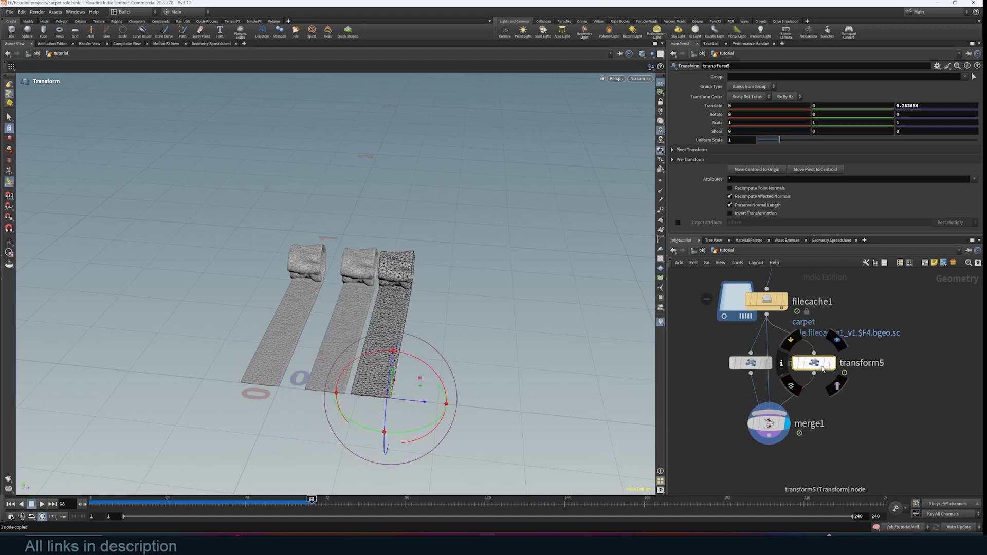
{"action": "left_click_drag", "start_coordinate": [816, 366], "coordinate": [869, 367], "text": "alt"}
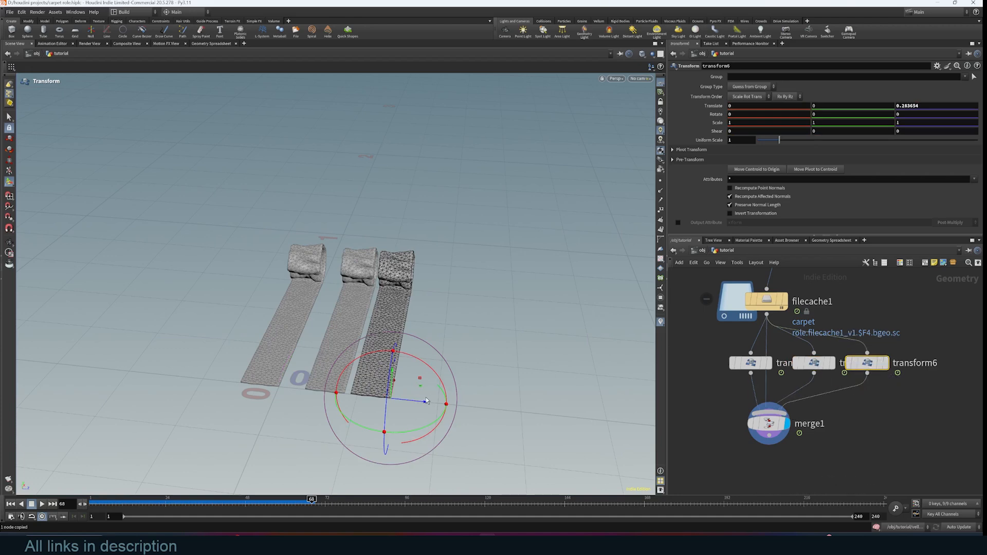
{"action": "left_click_drag", "start_coordinate": [438, 408], "coordinate": [495, 420]}
Step: Insert a Retime node between transform2 and merge1 and set its speed to 1.5
{"action": "left_click_drag", "start_coordinate": [304, 501], "coordinate": [278, 502]}
{"action": "left_click_drag", "start_coordinate": [751, 363], "coordinate": [710, 363]}
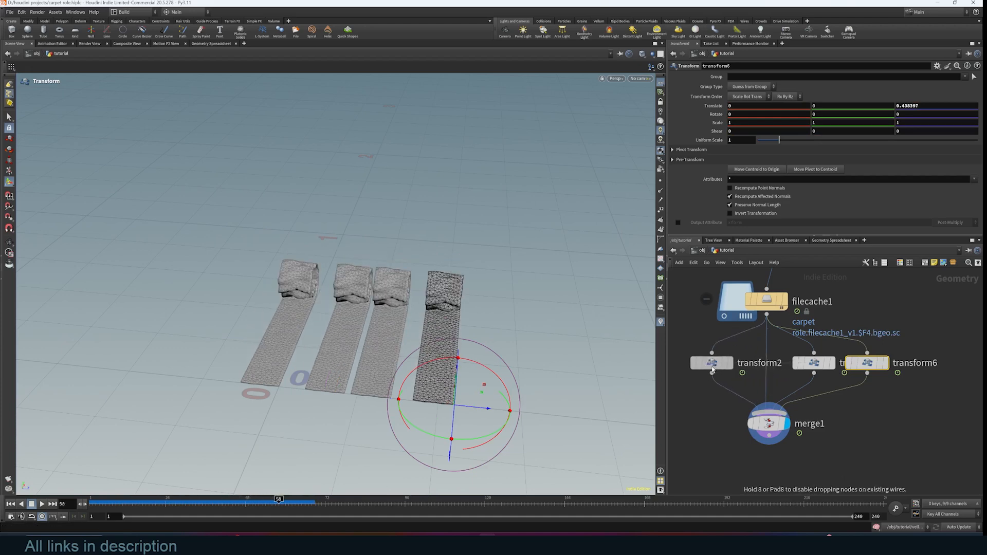
{"action": "key", "text": "Tab"}
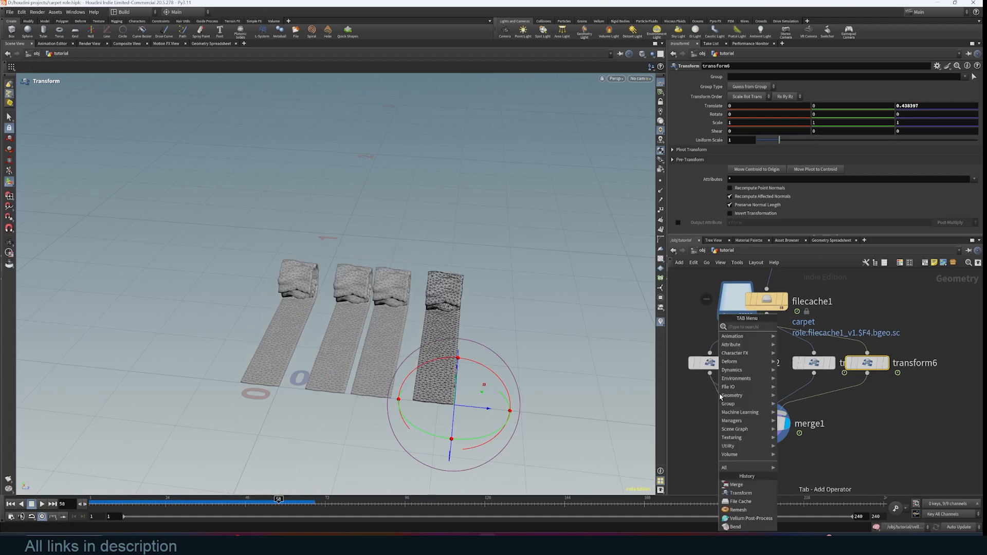
{"action": "type", "text": "retim"}
{"action": "key", "text": "Return"}
{"action": "left_click", "coordinate": [720, 404]}
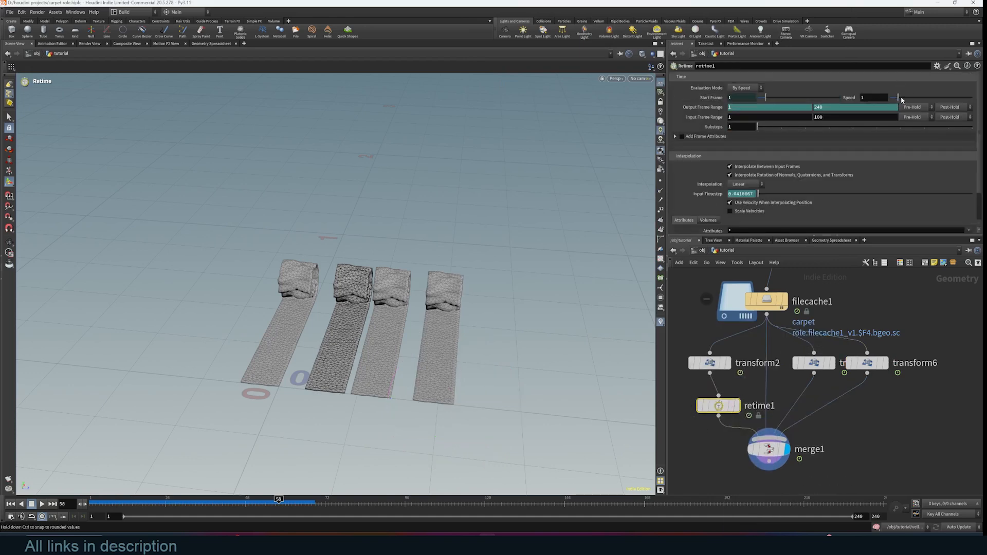
{"action": "left_click_drag", "start_coordinate": [902, 99], "coordinate": [903, 100]}
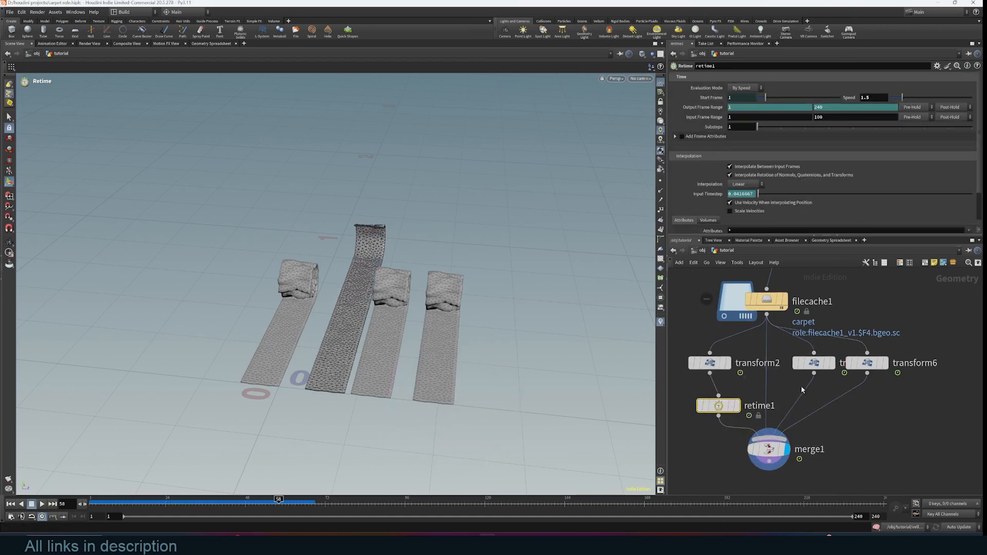
Step: Copy the Retime node onto the other three carpet branches, using speed 1.56 for the third carpet and 3.12 for the fourth
{"action": "left_click_drag", "start_coordinate": [719, 407], "coordinate": [768, 400]}
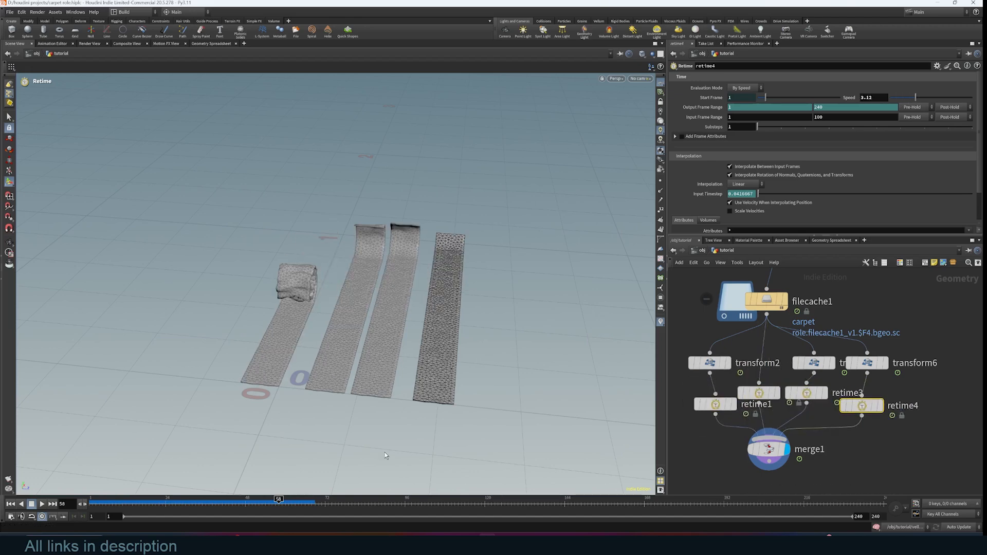
{"action": "left_click_drag", "start_coordinate": [262, 492], "coordinate": [139, 493]}
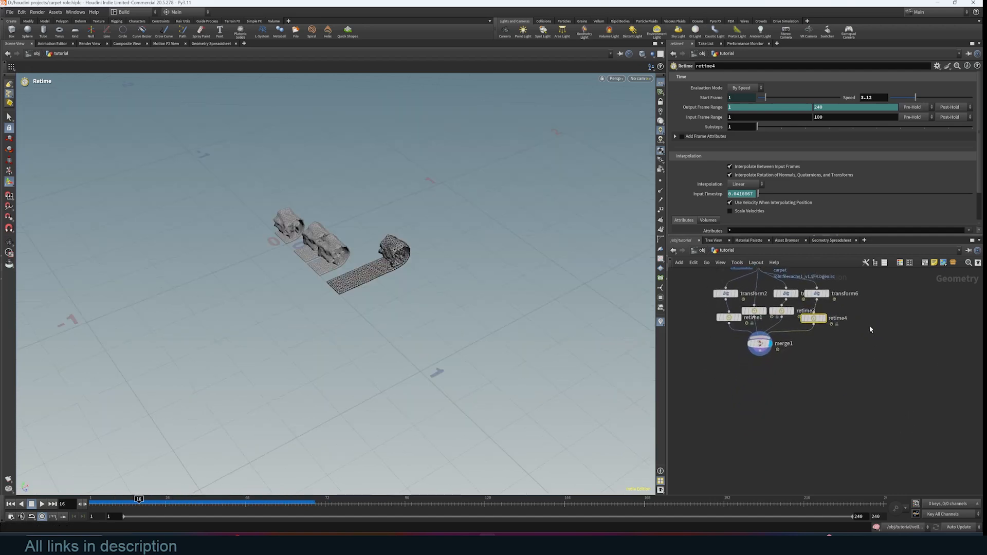
Step: Add a UV Quick Shade node after merge1 and display it to show the grid texture on the carpets
{"action": "left_click_drag", "start_coordinate": [744, 355], "coordinate": [760, 396]}
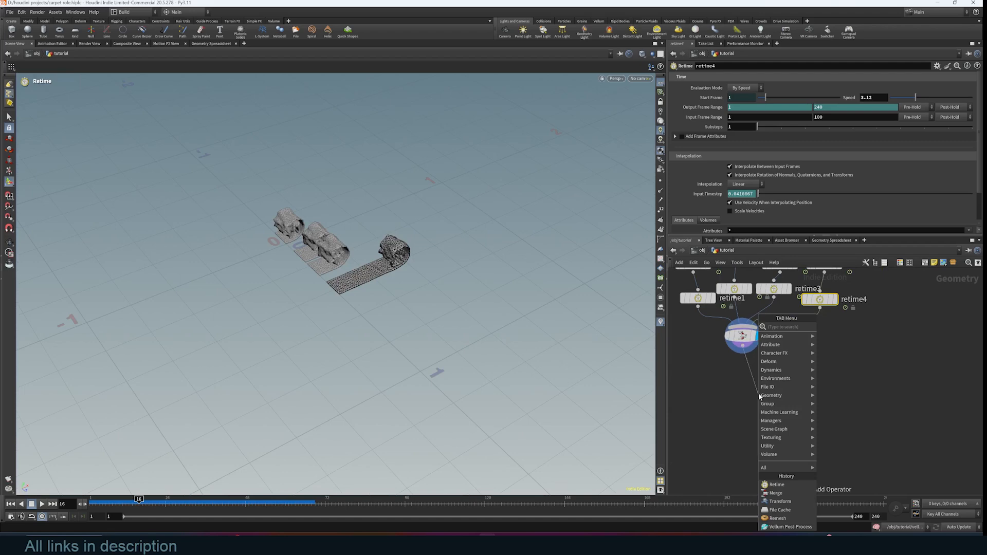
{"action": "type", "text": "uvq"}
{"action": "left_click", "coordinate": [849, 328]}
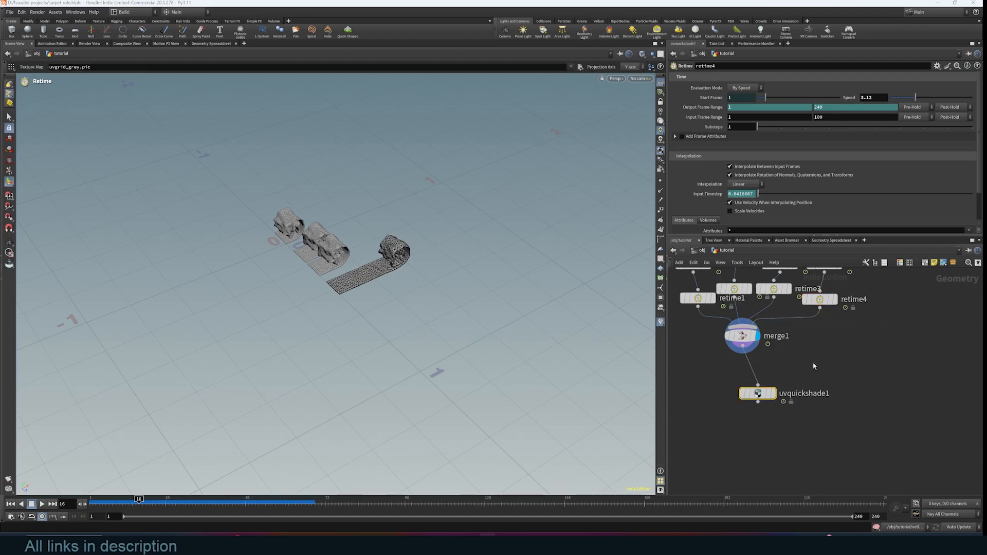
{"action": "left_click", "coordinate": [775, 395]}
{"action": "key", "text": "Escape"}
{"action": "right_click_drag", "start_coordinate": [353, 344], "coordinate": [410, 291]}
{"action": "middle_click_drag", "start_coordinate": [410, 291], "coordinate": [420, 384]}
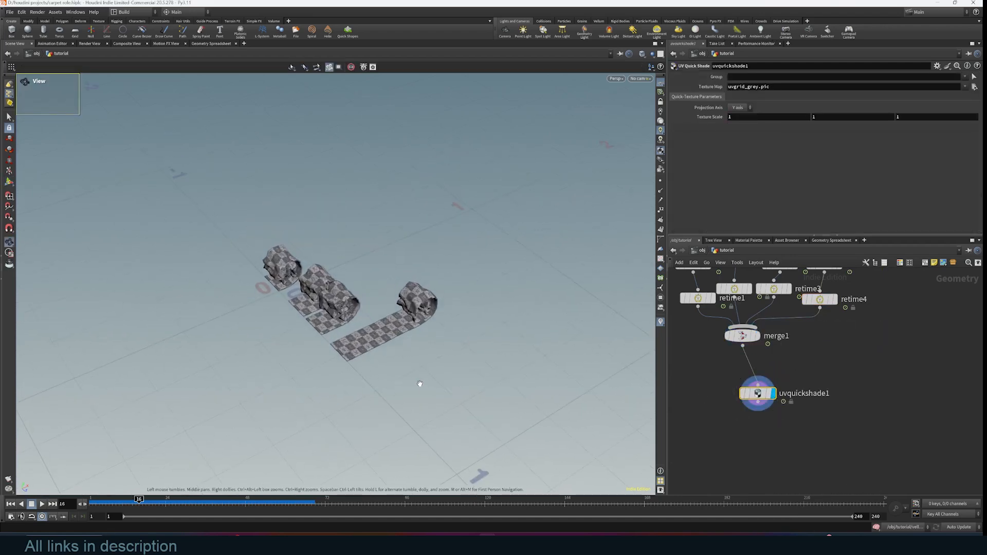
{"action": "left_click_drag", "start_coordinate": [420, 383], "coordinate": [420, 360]}
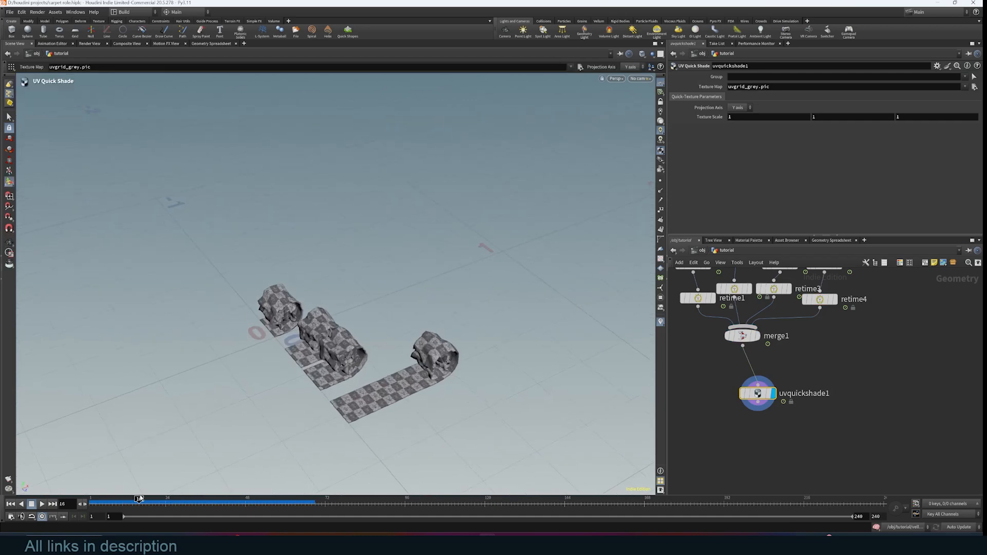
Step: Set the Input Frame Range end to 240 on retime4 and to 250 on retime3 and retime1
{"action": "mouse_move", "coordinate": [139, 499]}
{"action": "left_mouse_down"}
{"action": "mouse_move", "coordinate": [169, 501]}
{"action": "mouse_move", "coordinate": [123, 502]}
{"action": "mouse_move", "coordinate": [355, 510]}
{"action": "mouse_move", "coordinate": [658, 501]}
{"action": "mouse_move", "coordinate": [93, 501]}
{"action": "mouse_move", "coordinate": [461, 502]}
{"action": "left_mouse_up"}
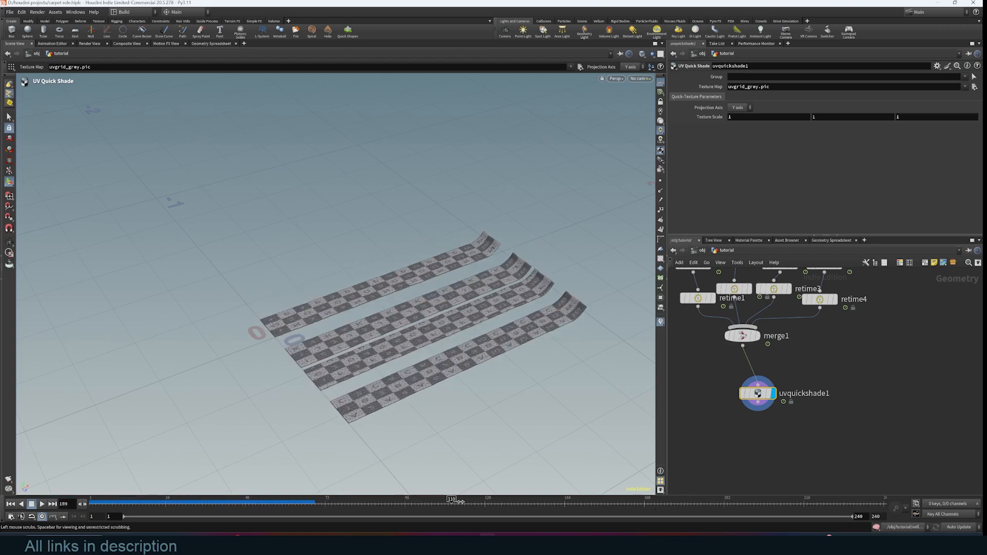
{"action": "left_click_drag", "start_coordinate": [308, 502], "coordinate": [498, 487]}
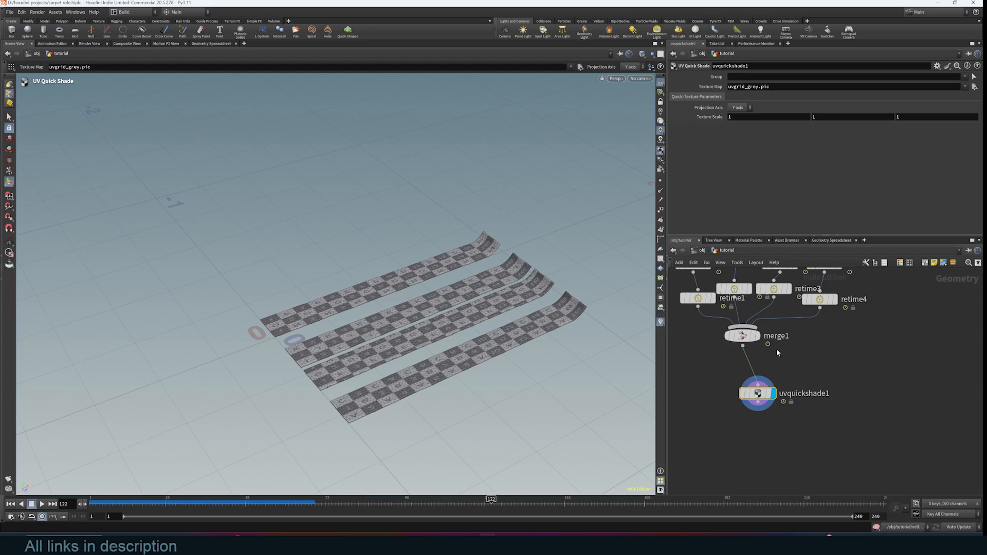
{"action": "middle_click_drag", "start_coordinate": [777, 353], "coordinate": [778, 410]}
{"action": "left_click", "coordinate": [819, 356]}
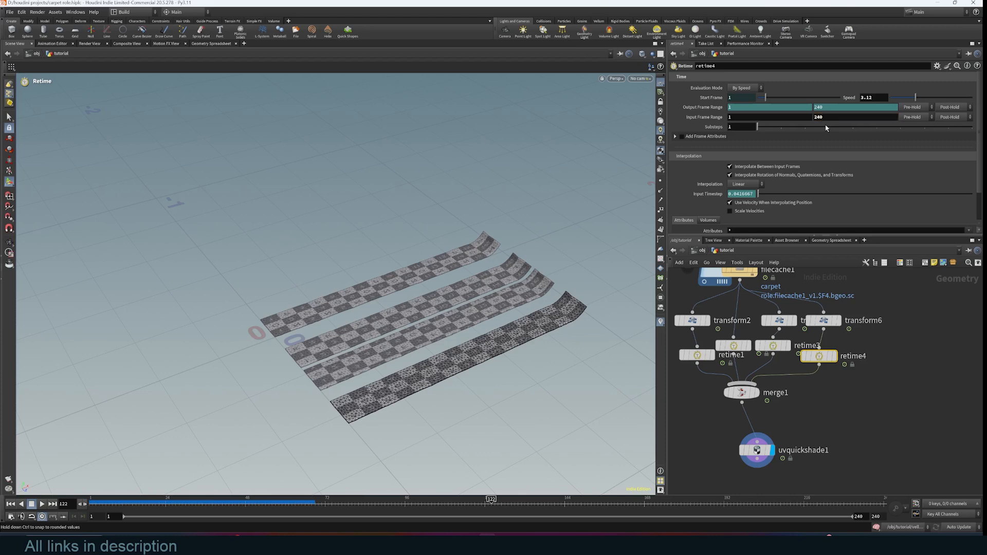
{"action": "left_click", "coordinate": [773, 352]}
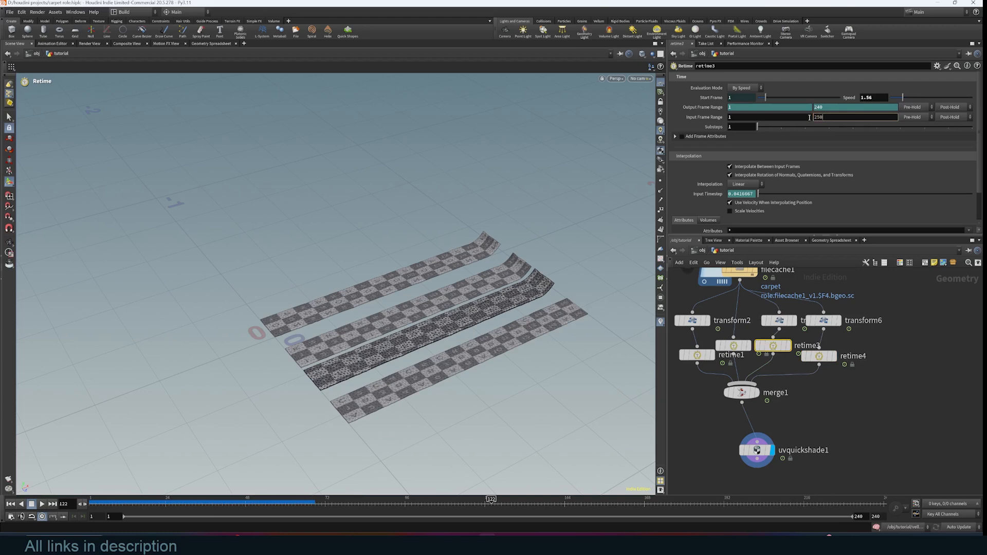
{"action": "key", "text": "Return"}
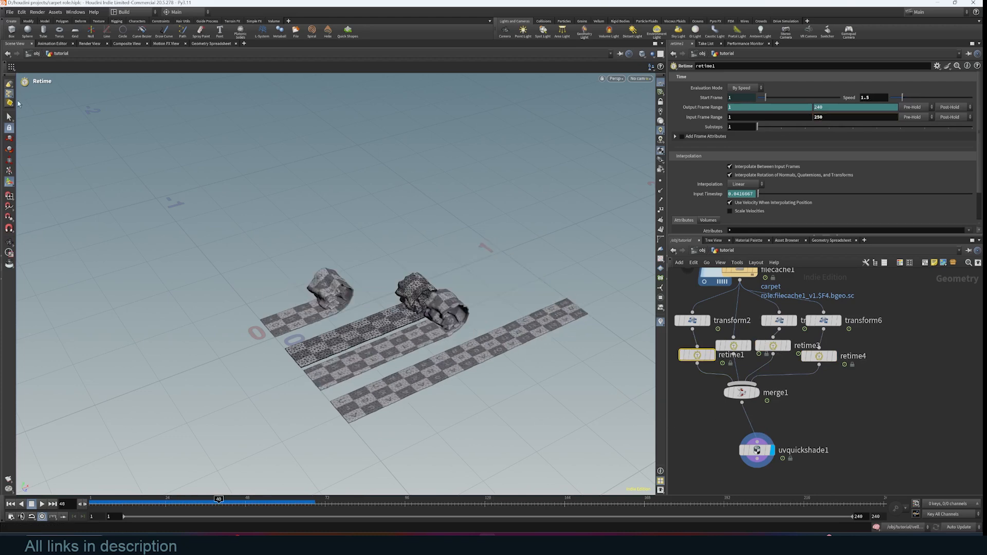
Step: Open the Alembic export options, choose Export Frame Range for frames 1 to 240, and close them without exporting
{"action": "left_click", "coordinate": [10, 12]}
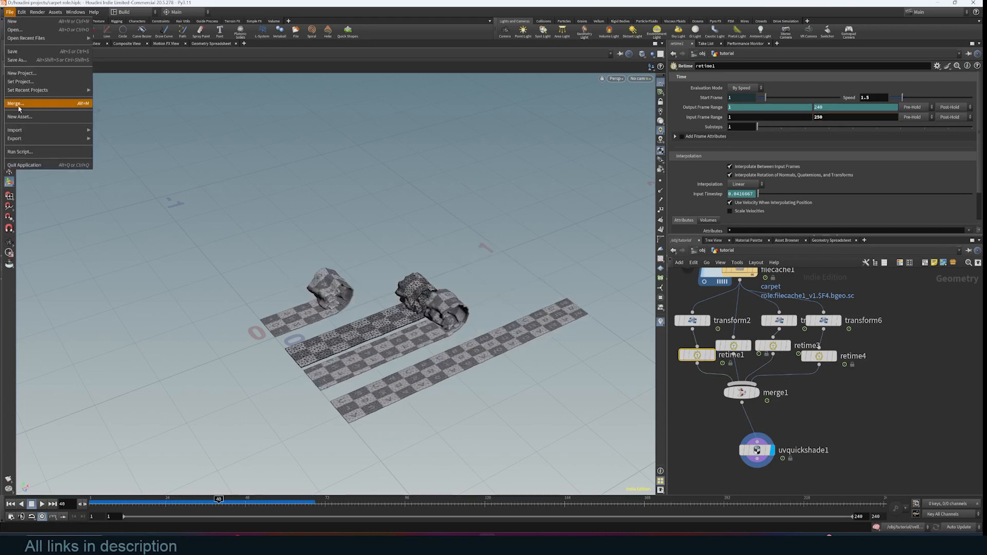
{"action": "mouse_move", "coordinate": [26, 140]}
{"action": "left_click", "coordinate": [109, 138]}
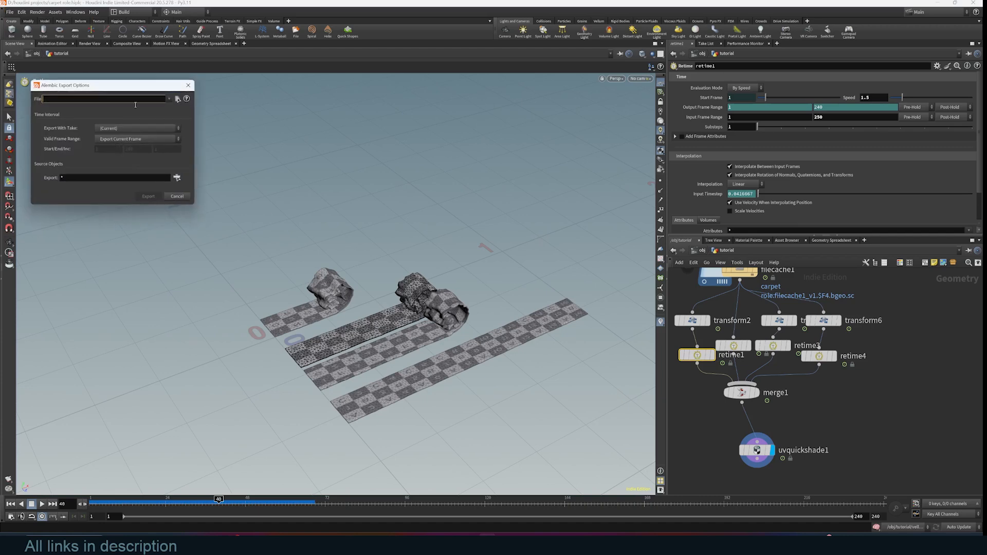
{"action": "left_click", "coordinate": [138, 129]}
{"action": "left_click", "coordinate": [113, 137]}
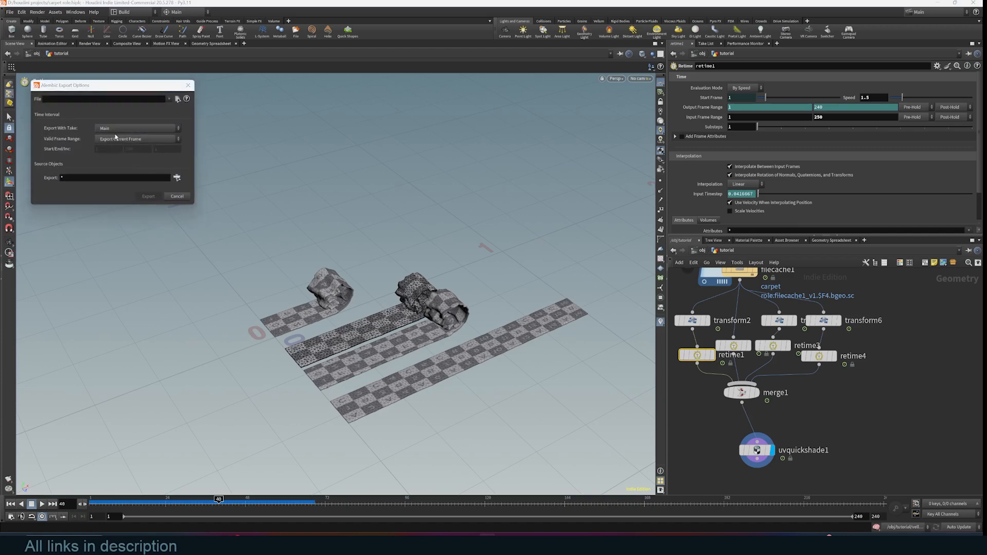
{"action": "left_click", "coordinate": [115, 138]}
{"action": "left_click", "coordinate": [109, 156]}
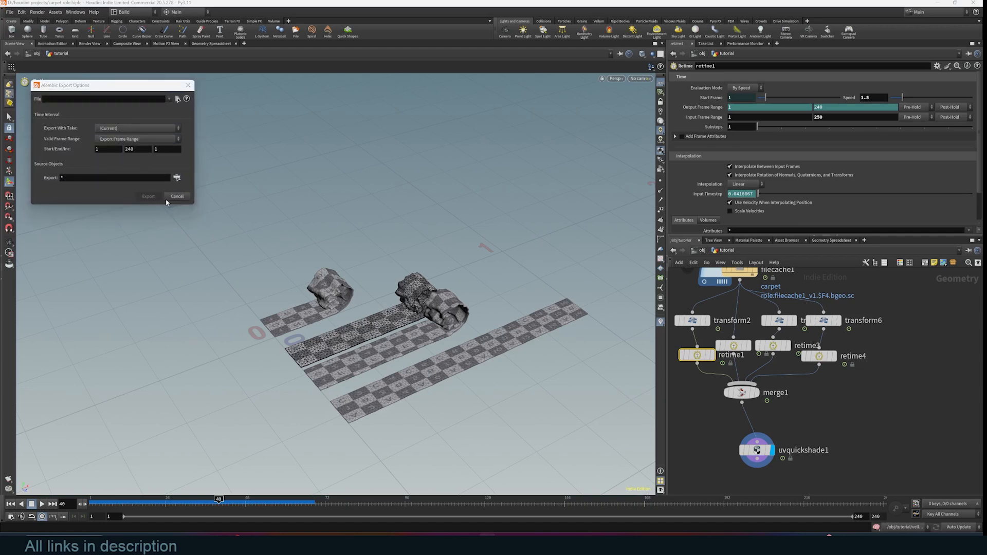
{"action": "left_click", "coordinate": [189, 85]}
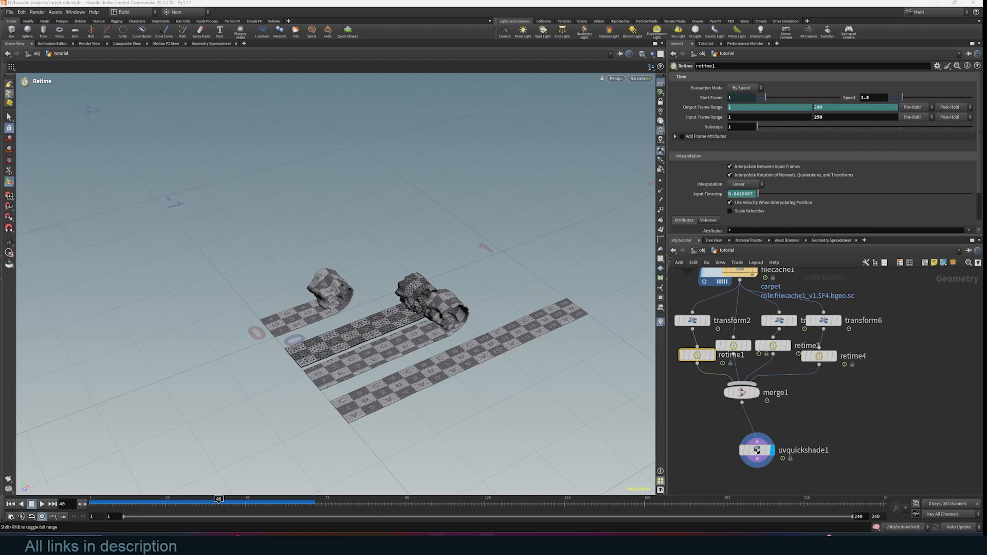
Step: Switch to Blender, leave local view and delete the Plane.002 object from the carpet scene
{"action": "left_click", "coordinate": [471, 535]}
{"action": "left_click", "coordinate": [565, 184]}
{"action": "middle_click_drag", "start_coordinate": [545, 181], "coordinate": [641, 204]}
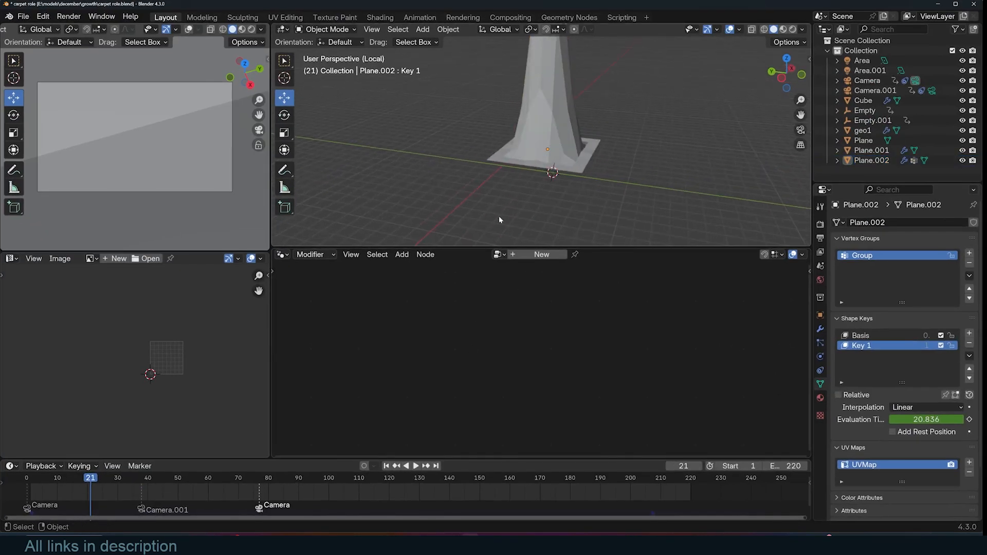
{"action": "middle_click_drag", "start_coordinate": [480, 154], "coordinate": [538, 160]}
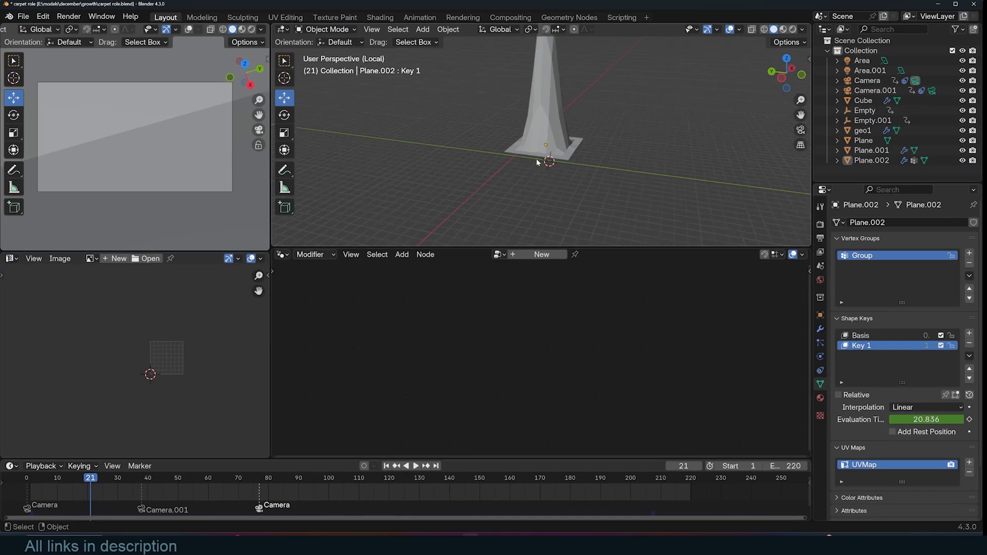
{"action": "key", "text": "slash"}
{"action": "left_click", "coordinate": [613, 165]}
{"action": "scroll", "coordinate": [613, 165], "scroll_direction": "down", "scroll_amount": 2}
{"action": "key", "text": "x"}
{"action": "left_click", "coordinate": [612, 163]}
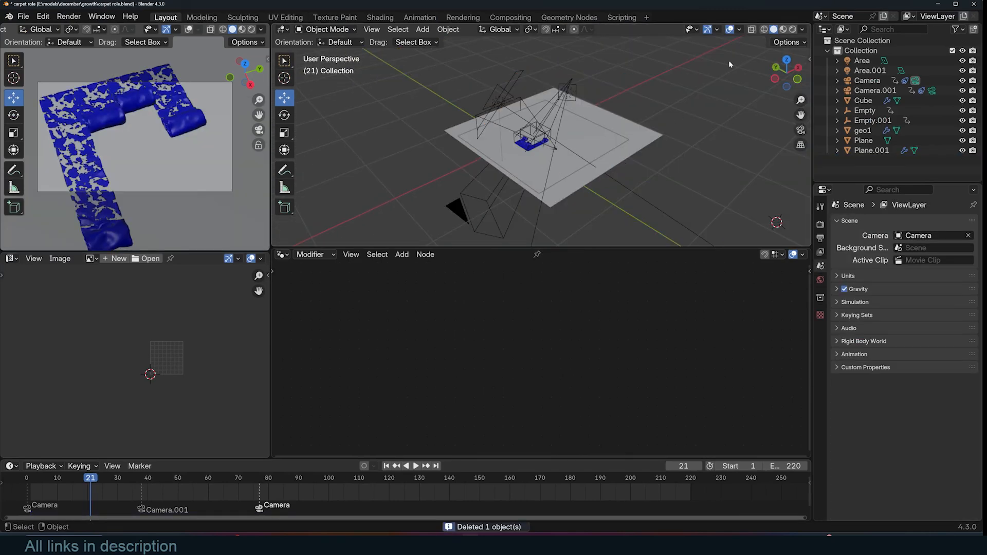
Step: Play and scrub the timeline to around frame 168 to review the geo1 carpet animation
{"action": "middle_click_drag", "start_coordinate": [552, 198], "coordinate": [517, 188]}
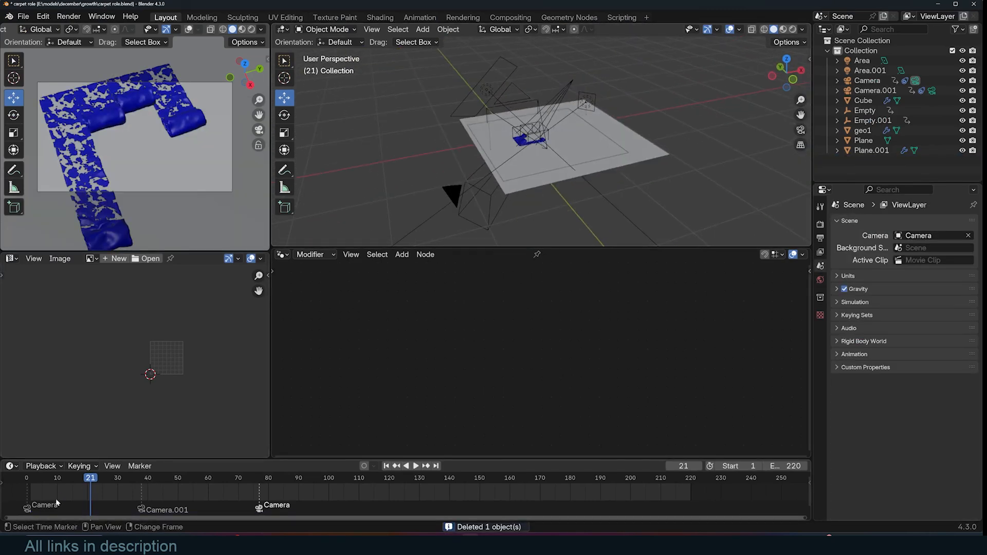
{"action": "right_click", "coordinate": [57, 501]}
{"action": "key", "text": "space"}
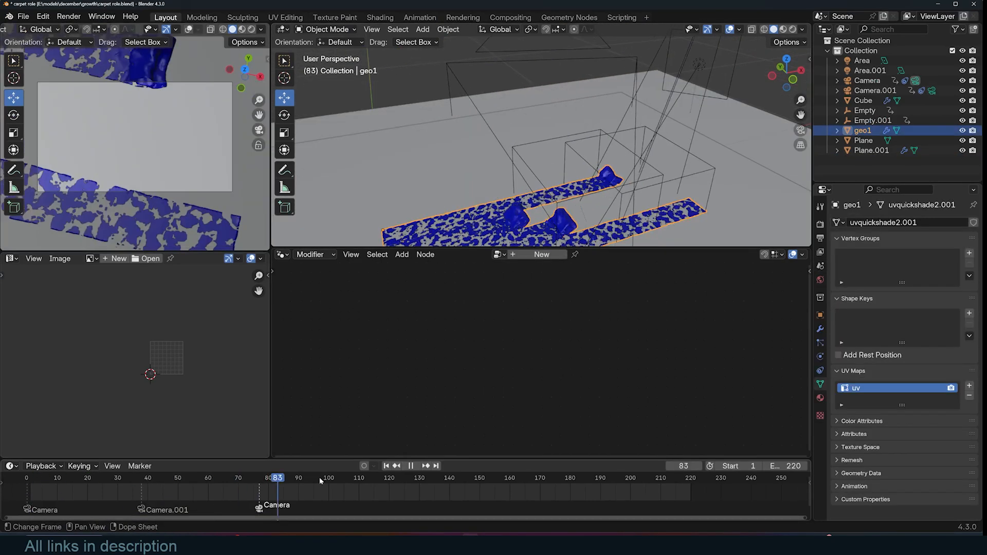
{"action": "left_click_drag", "start_coordinate": [319, 480], "coordinate": [535, 465]}
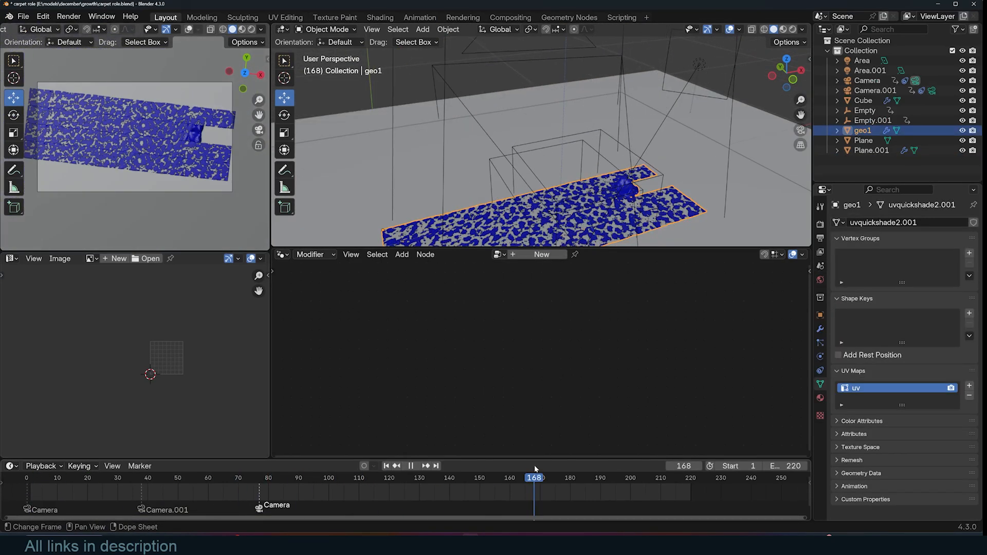